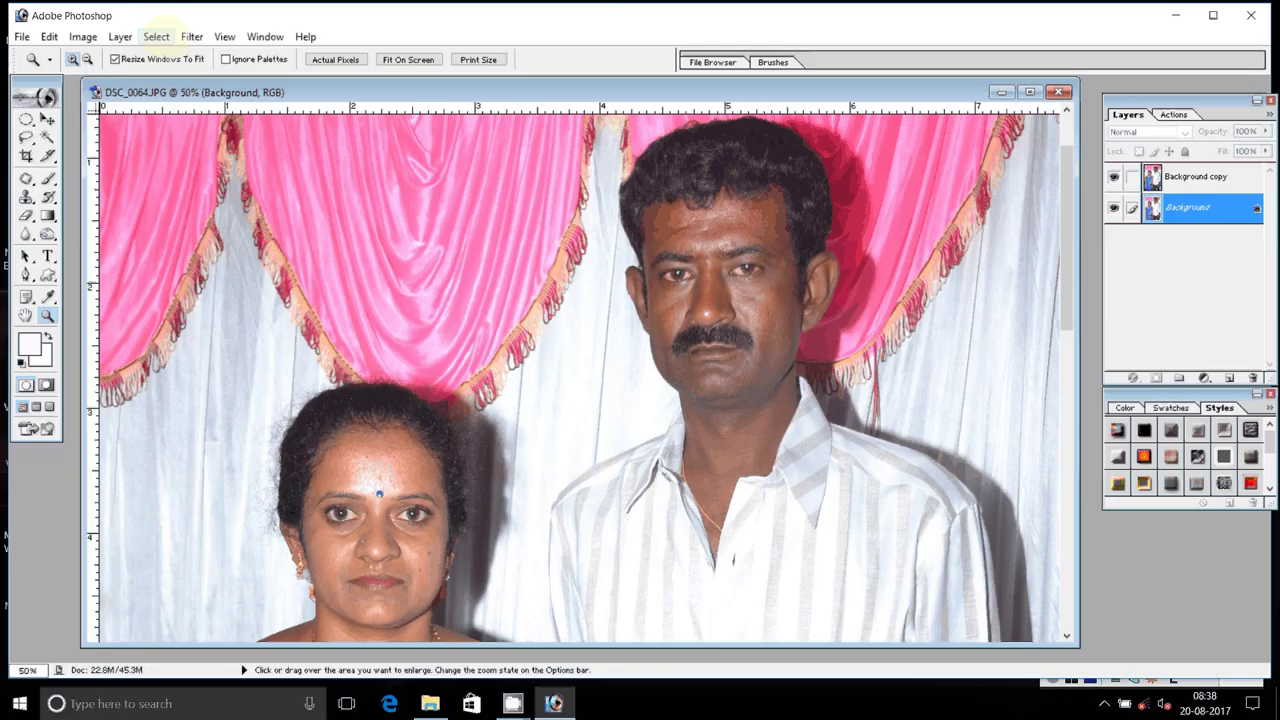
- Run the Magic Pro filter on the couple's photo with Graininess raised from 30 to 96
click(192, 36)
mouse_move(260, 421)
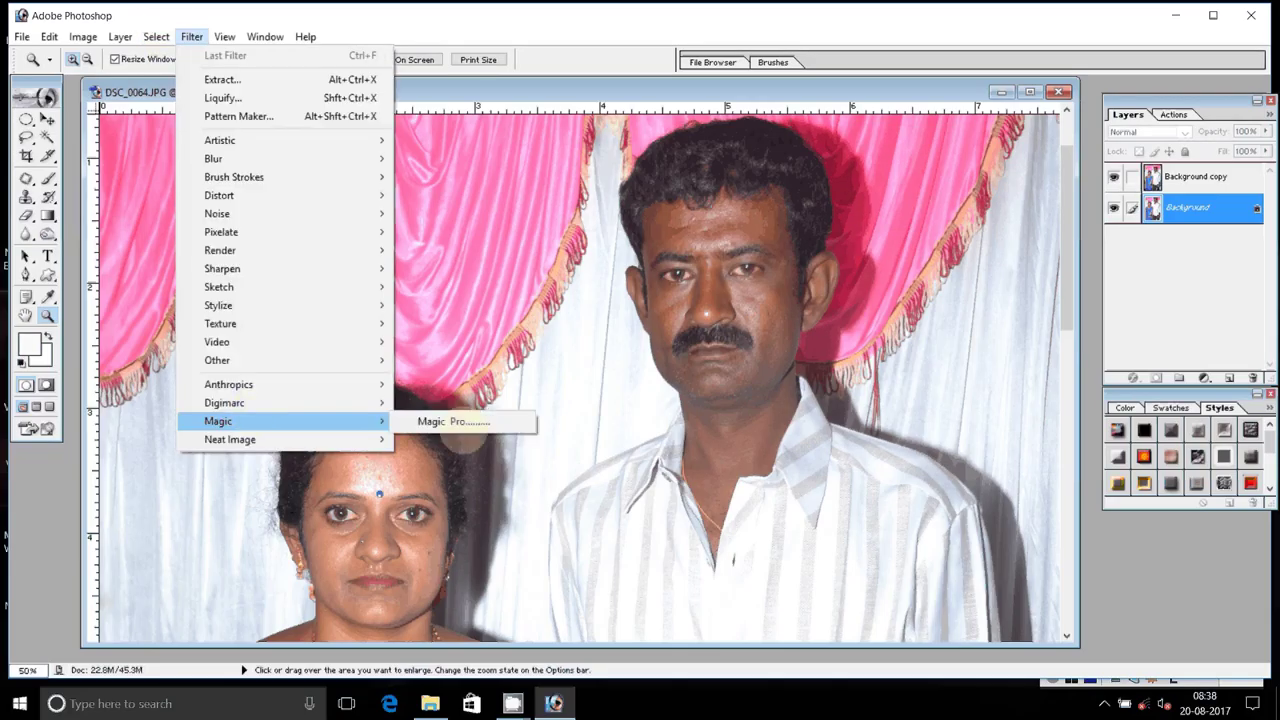
click(455, 422)
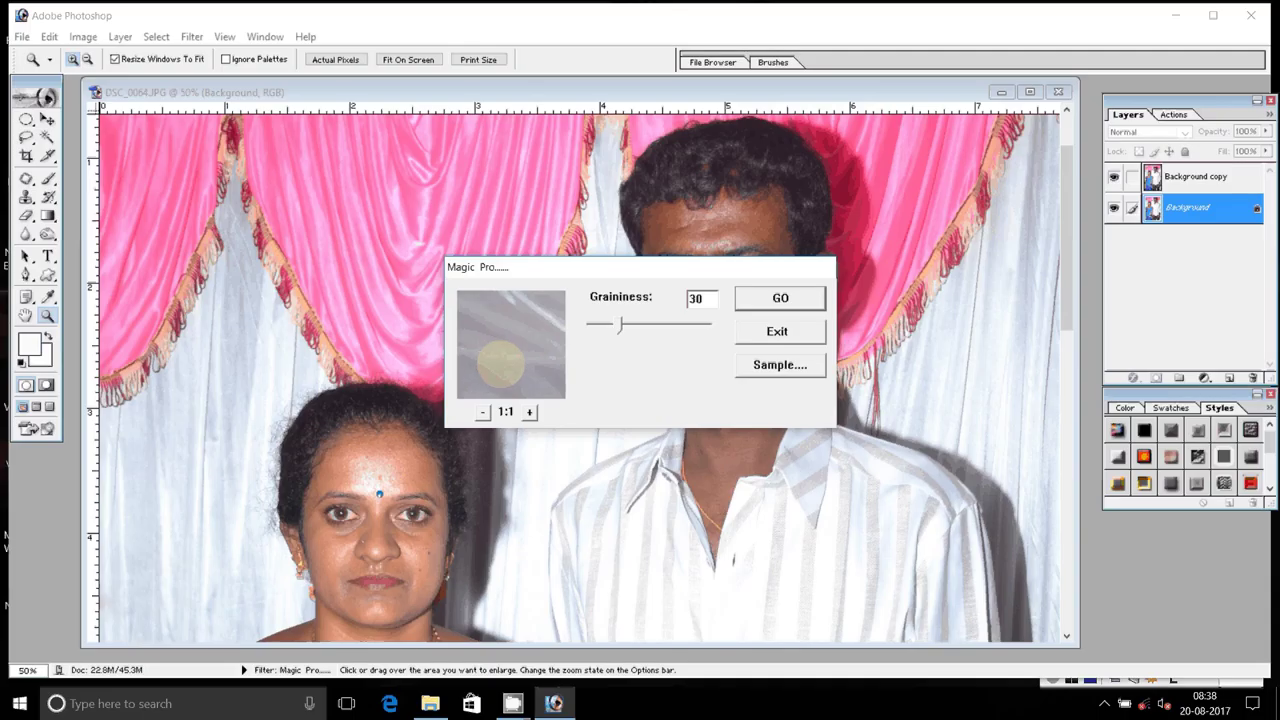
double_click(697, 297)
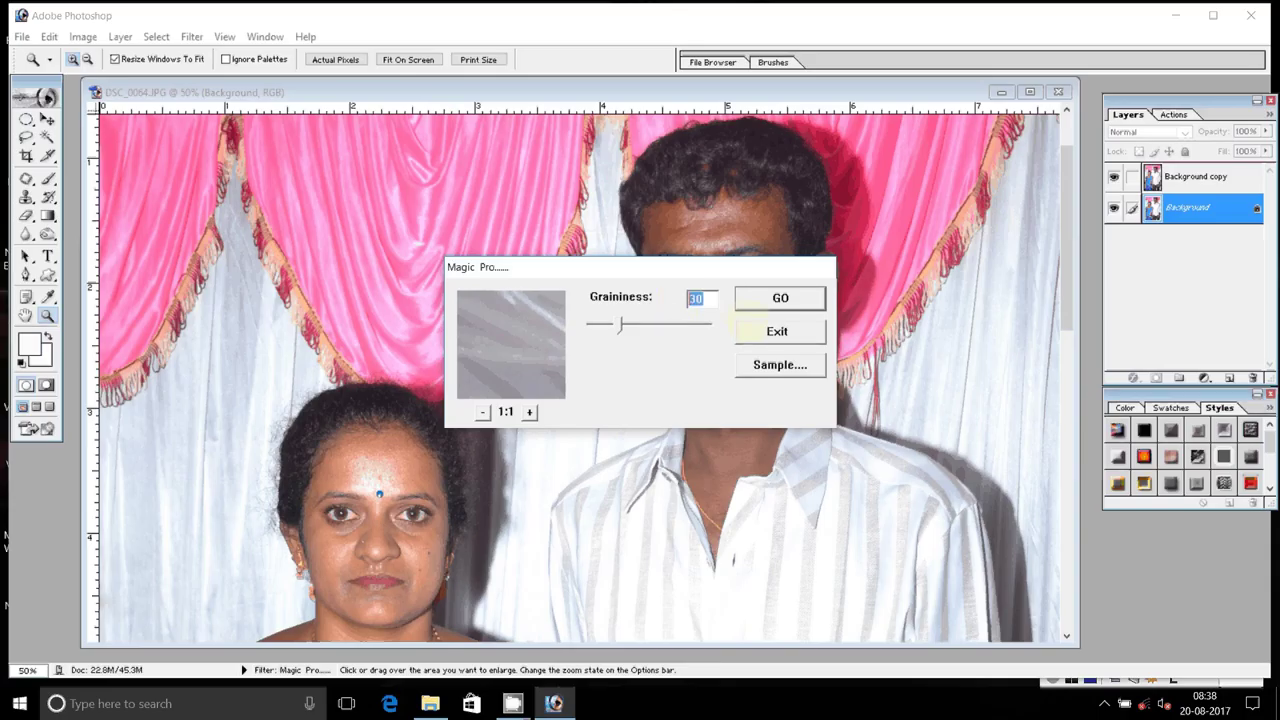
drag(620, 323, 685, 323)
click(780, 298)
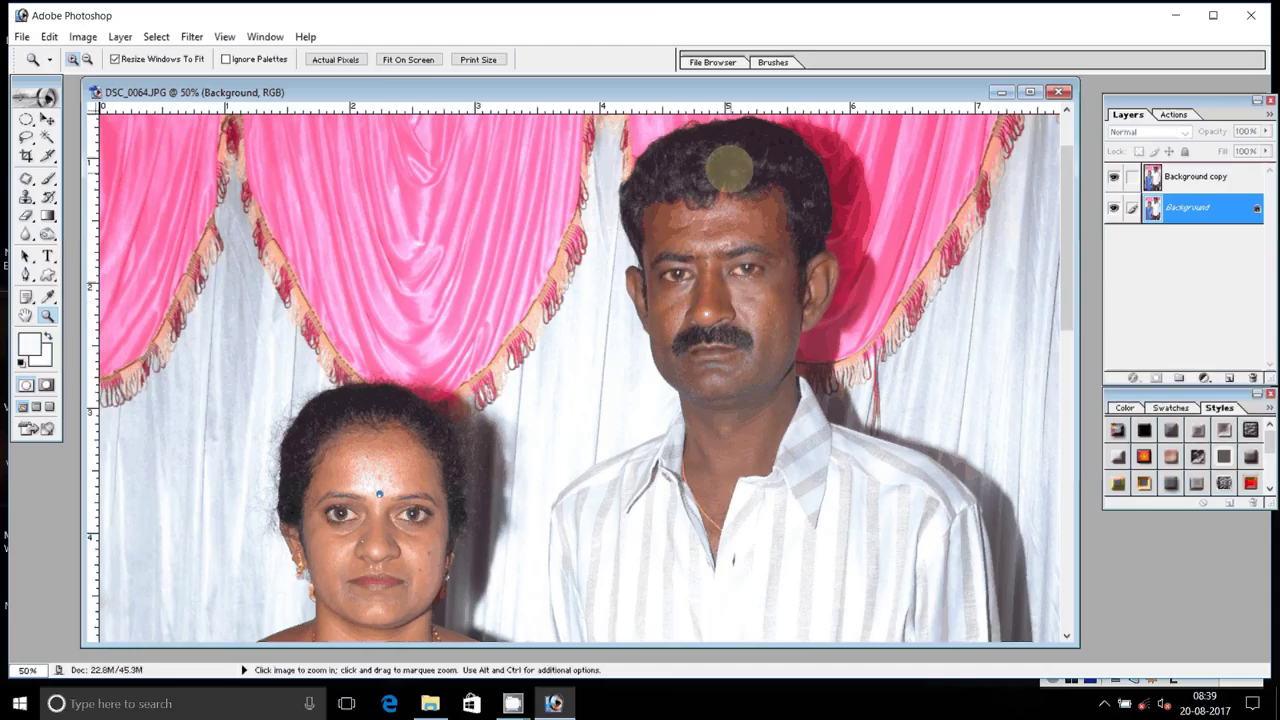
- Zoom to 100% on the man's face and open, then cancel, the Add Noise filter
drag(168, 118, 1060, 610)
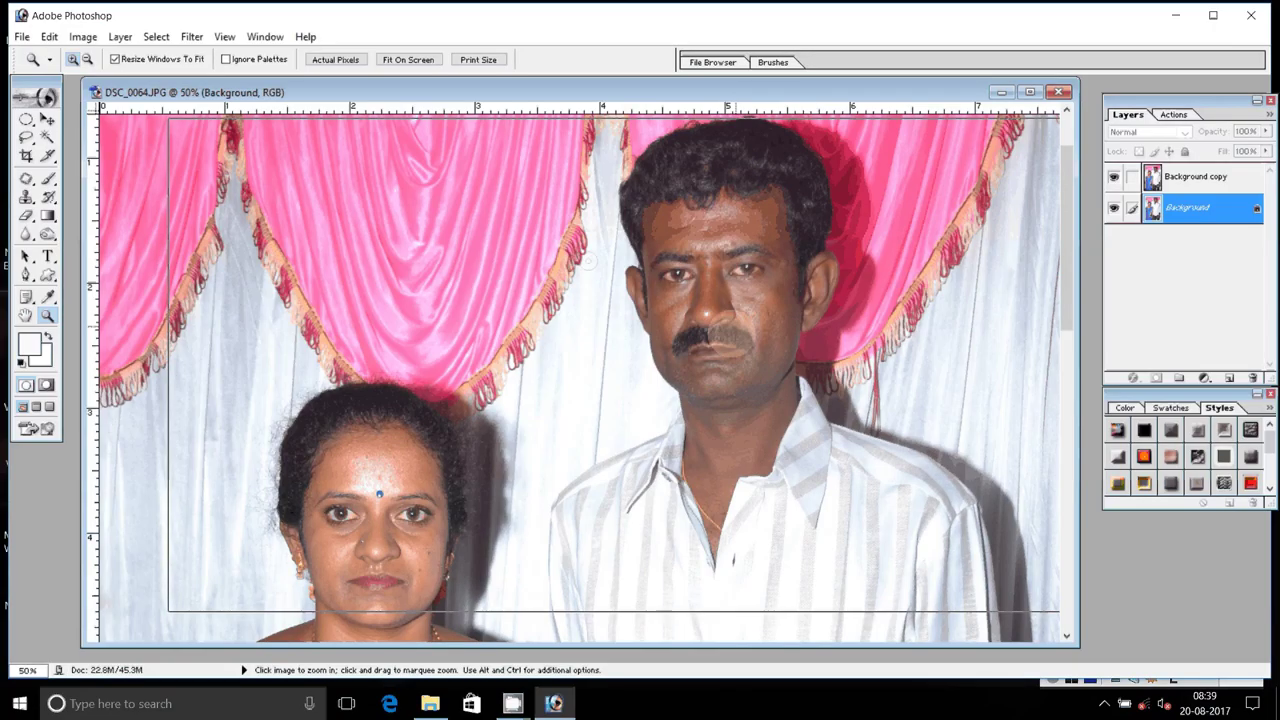
click(820, 270)
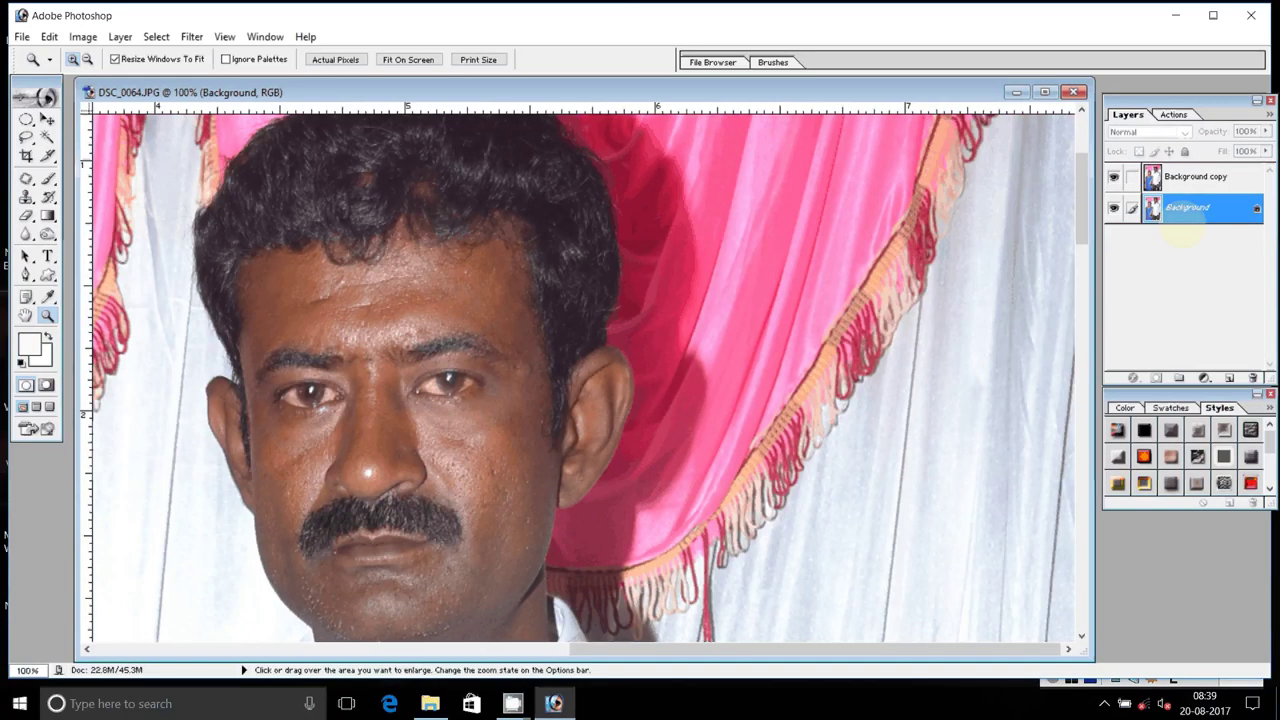
click(192, 36)
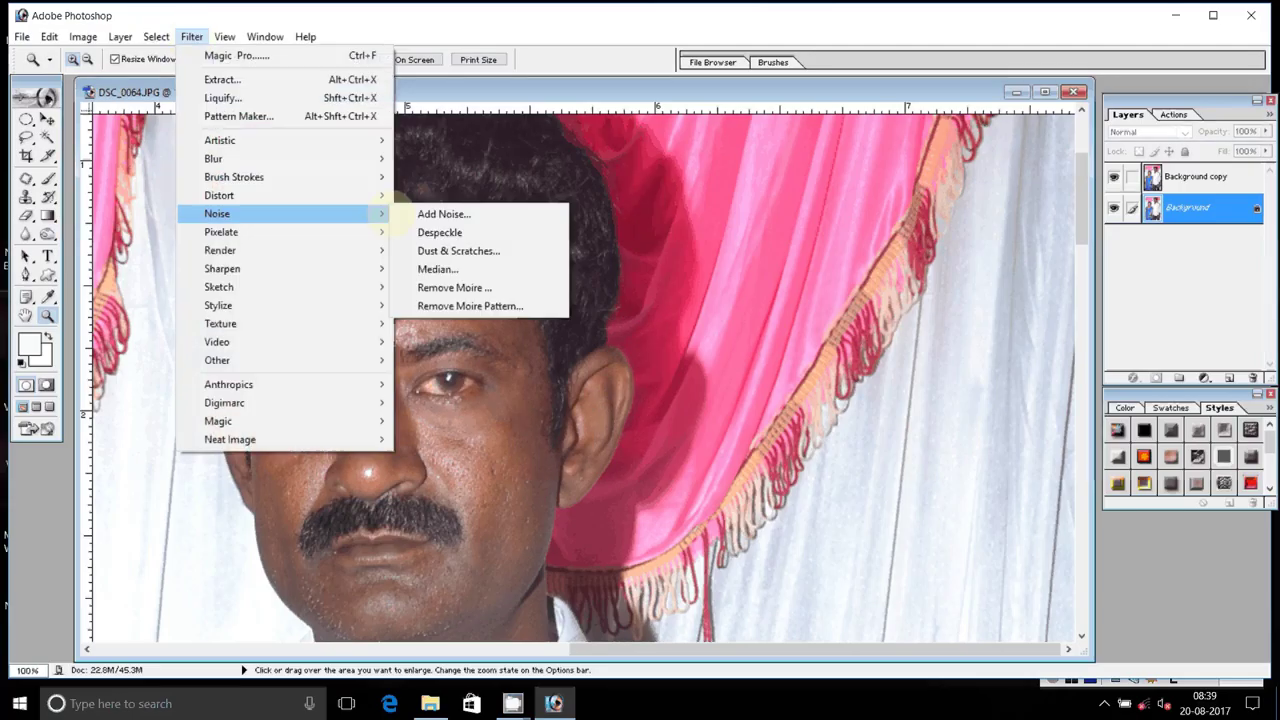
click(444, 214)
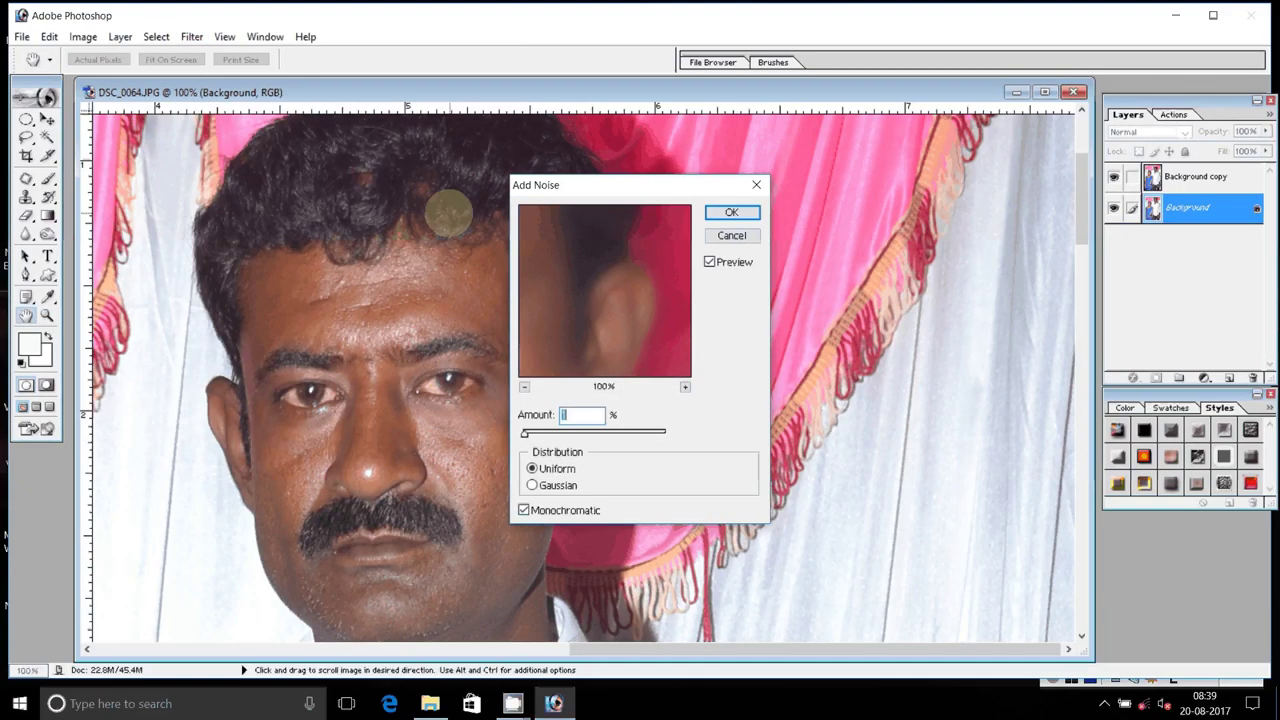
click(731, 212)
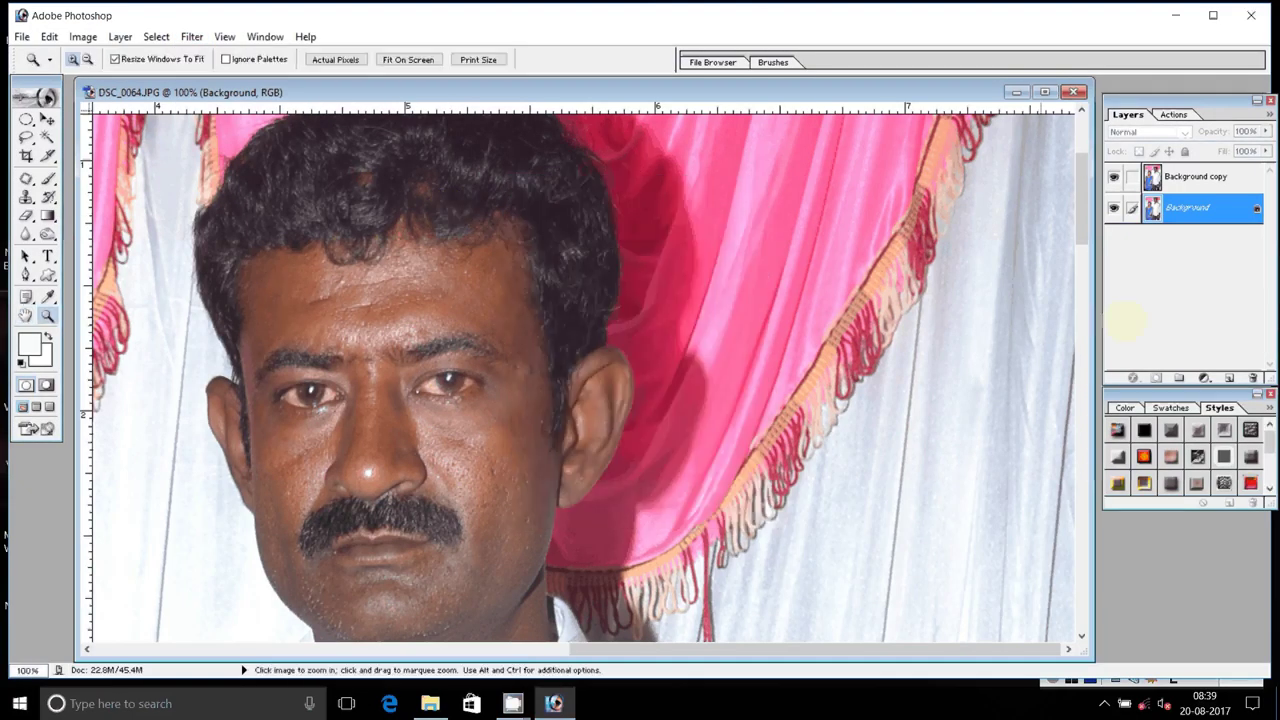
- Make Background copy the active layer, zooming to 200% between the eyes and back to 100%
key(alt+bracketright)
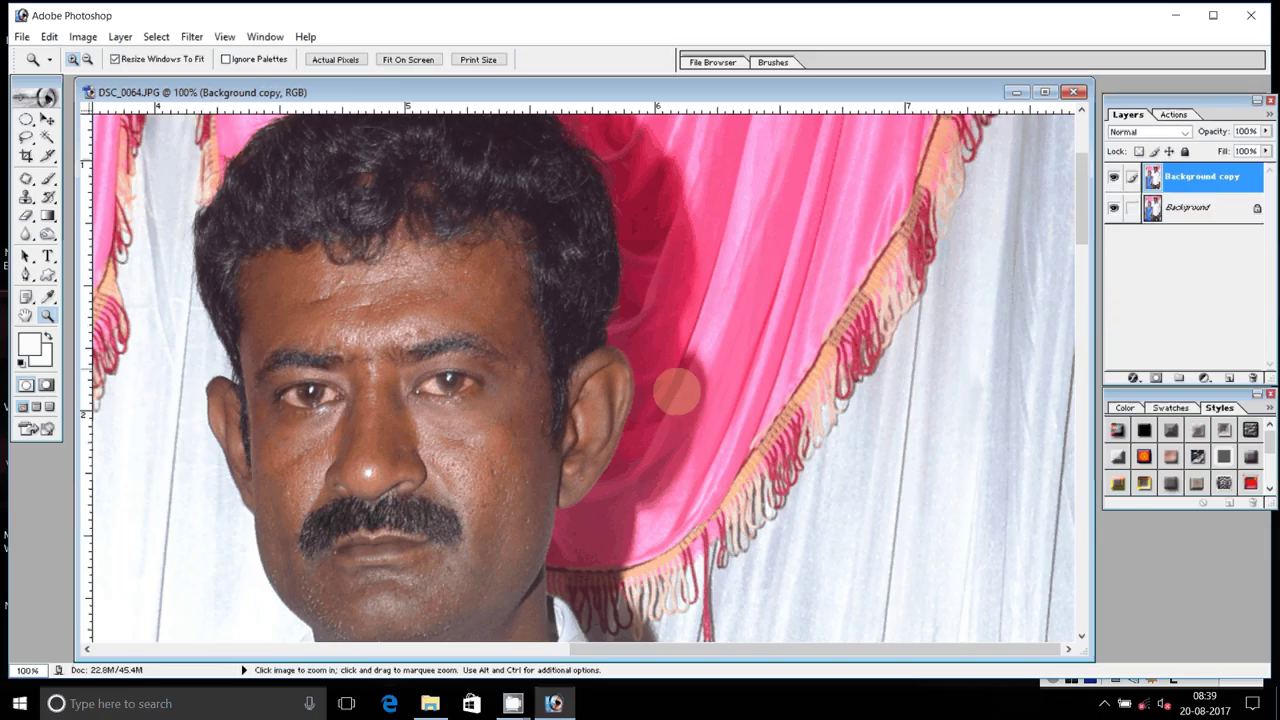
click(390, 385)
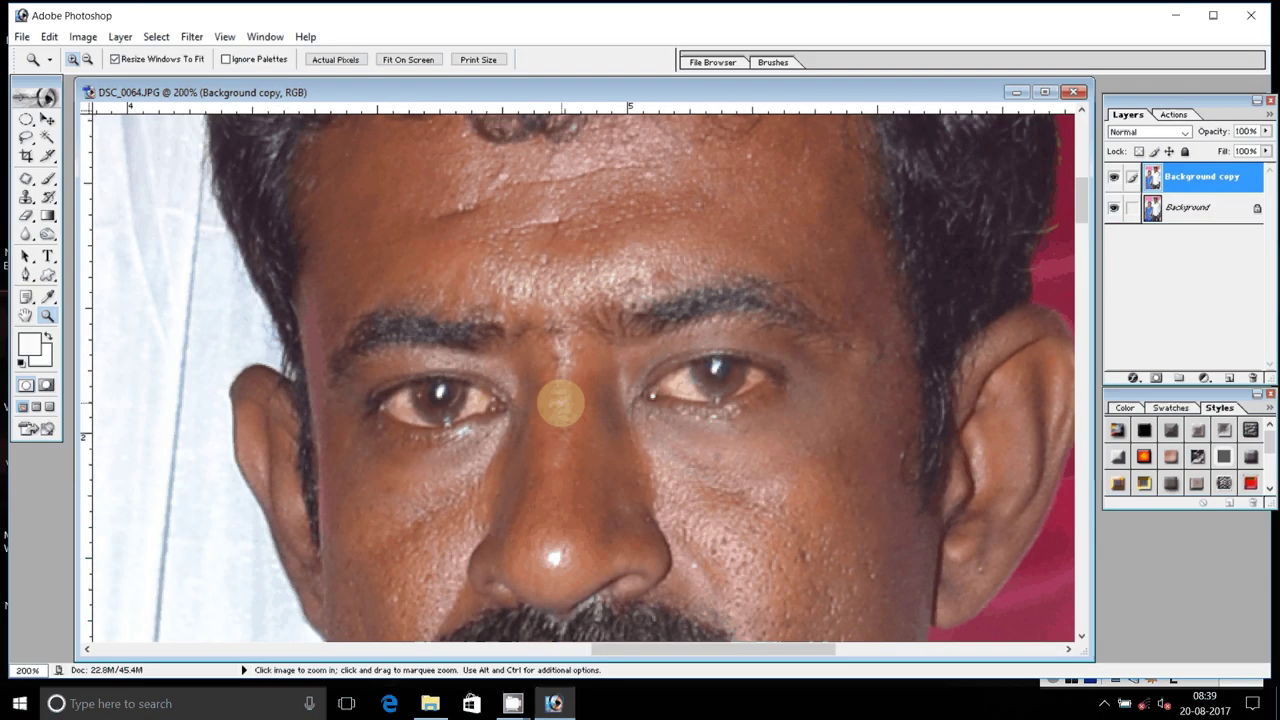
key(alt)
alt+click(399, 467)
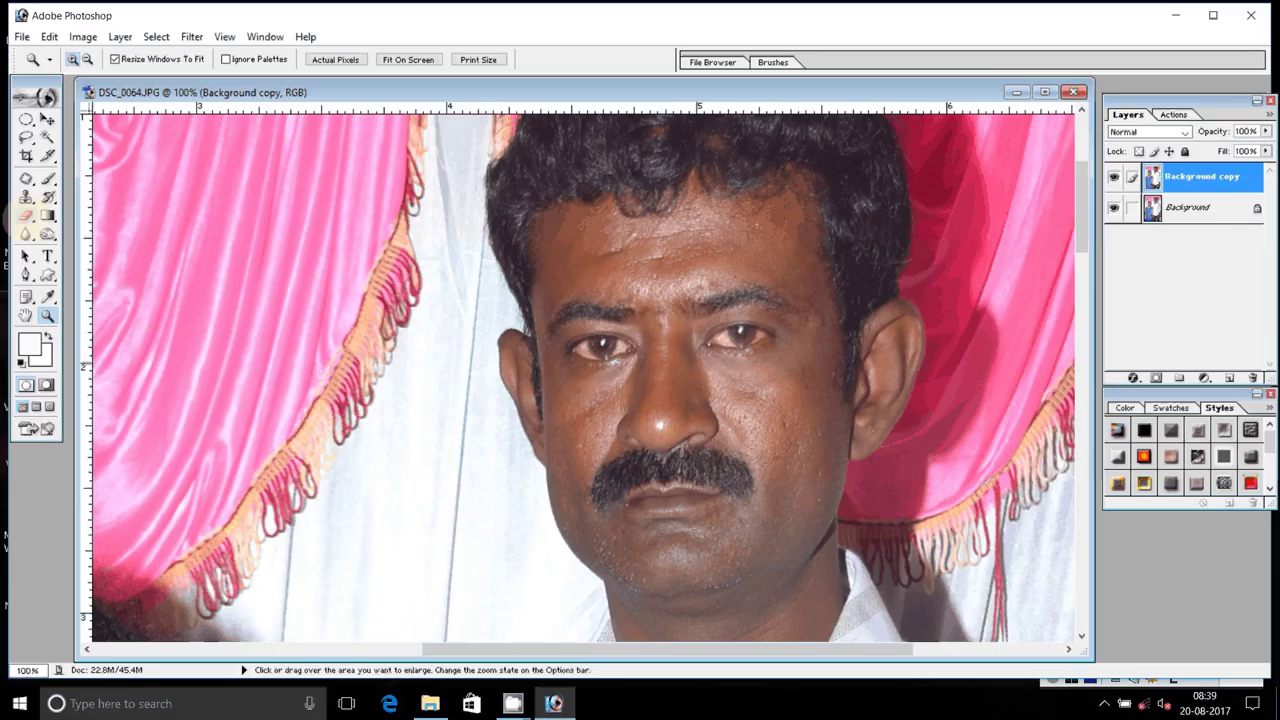
- Set the Eraser to 66% opacity and 77% flow
key(e)
click(302, 59)
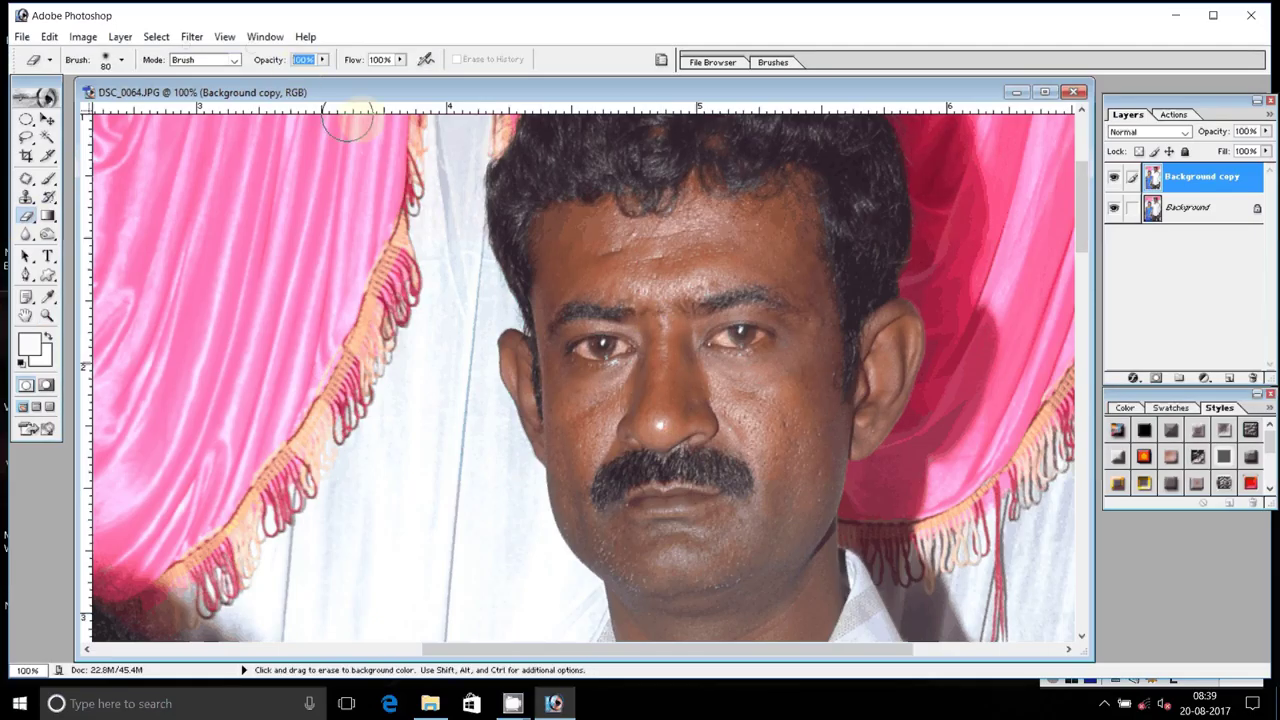
text(66)
key(Tab)
text(77)
click(777, 245)
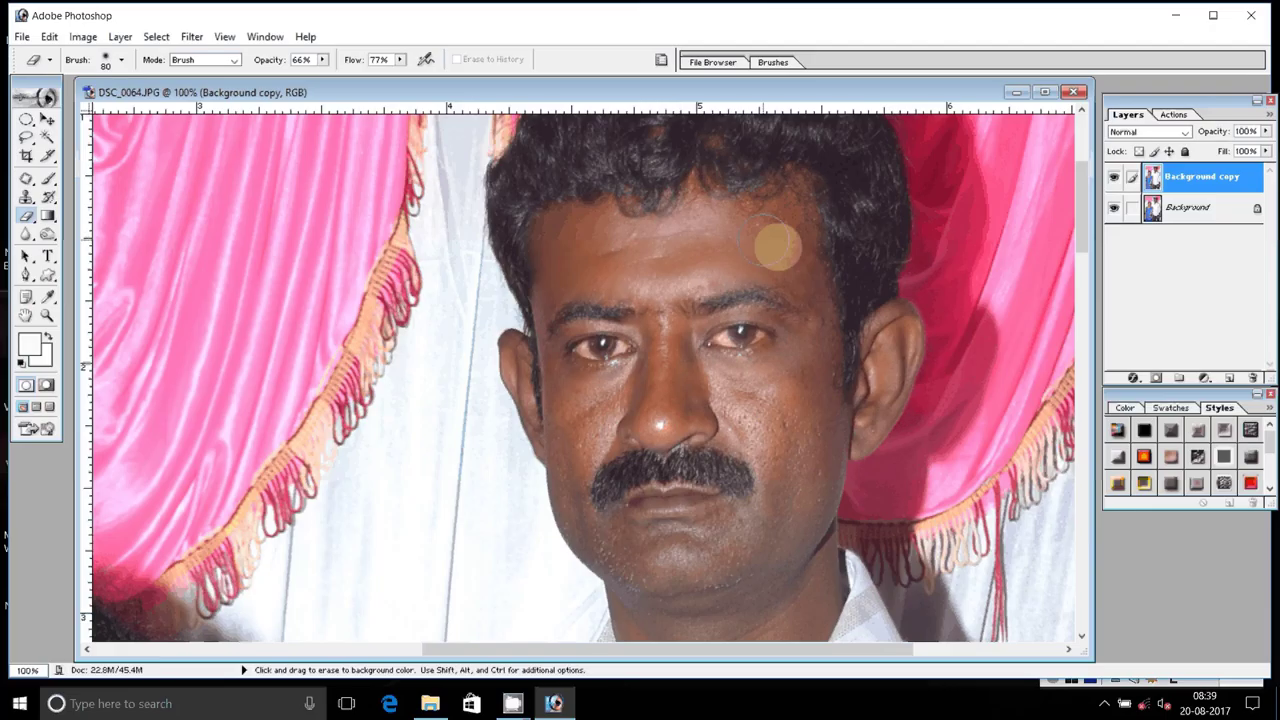
- Erase the Background copy over the man's forehead, cheek, chin and neck
mouse_move(777, 245)
mouse_down()
mouse_move(777, 437)
mouse_move(620, 408)
mouse_move(768, 442)
mouse_move(798, 510)
mouse_move(375, 210)
mouse_up()
click(670, 537)
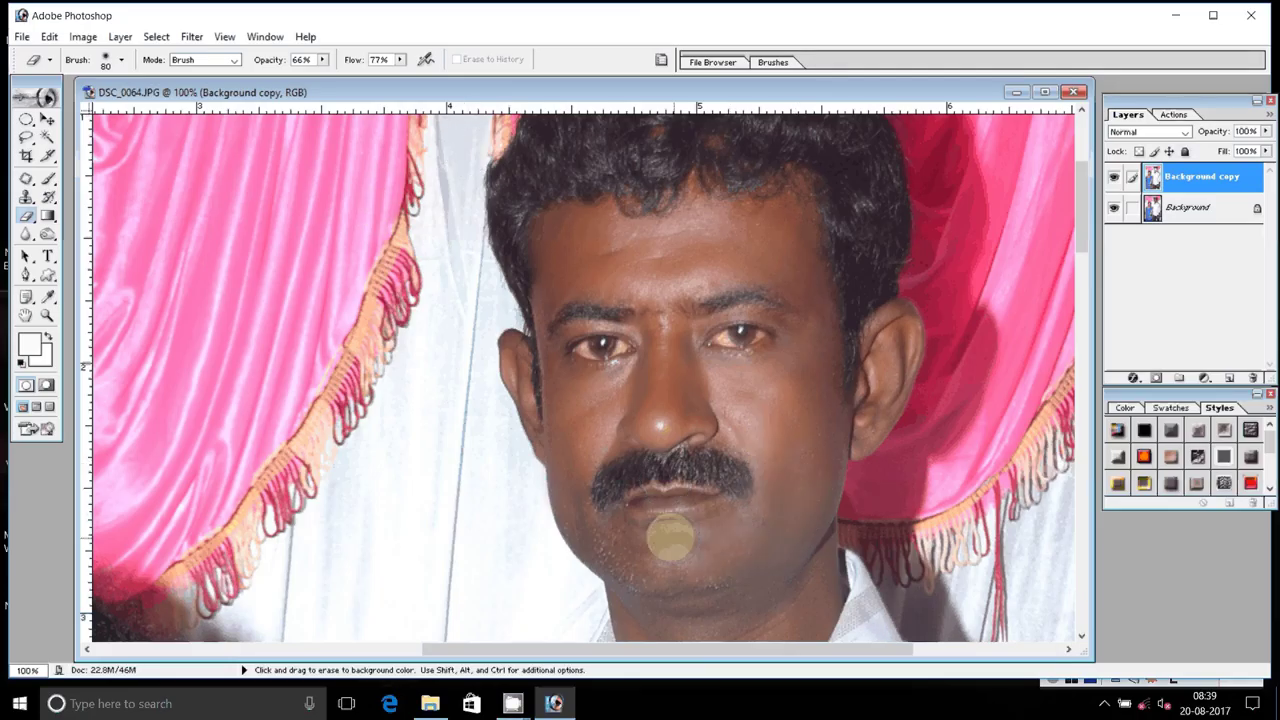
mouse_move(670, 537)
mouse_down()
mouse_move(705, 593)
mouse_move(670, 625)
mouse_move(695, 395)
mouse_up()
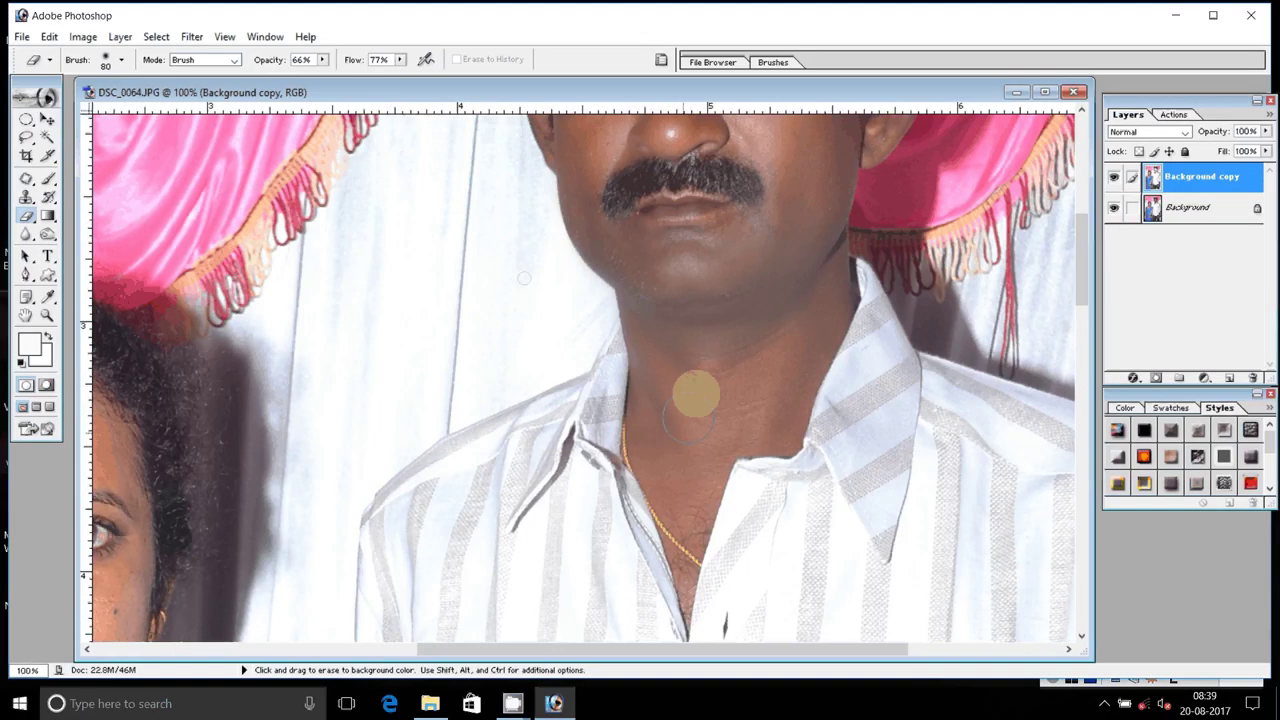
key(space)
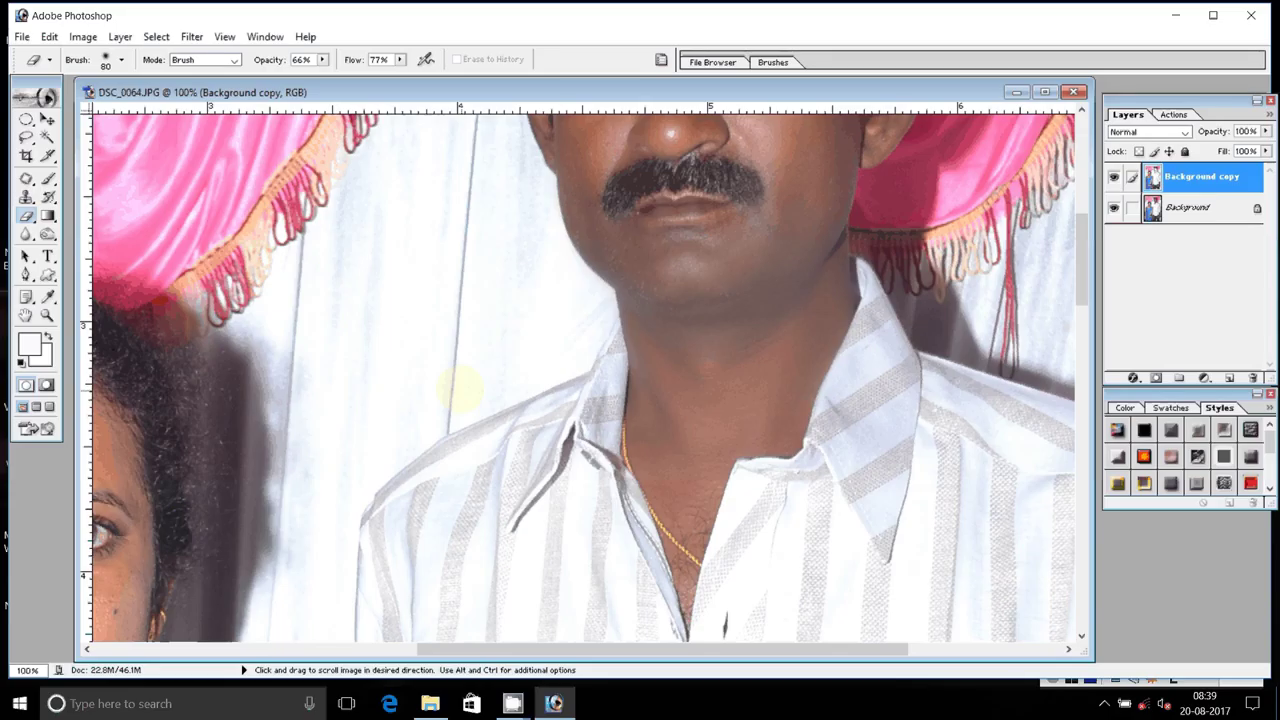
drag(460, 388, 928, 251)
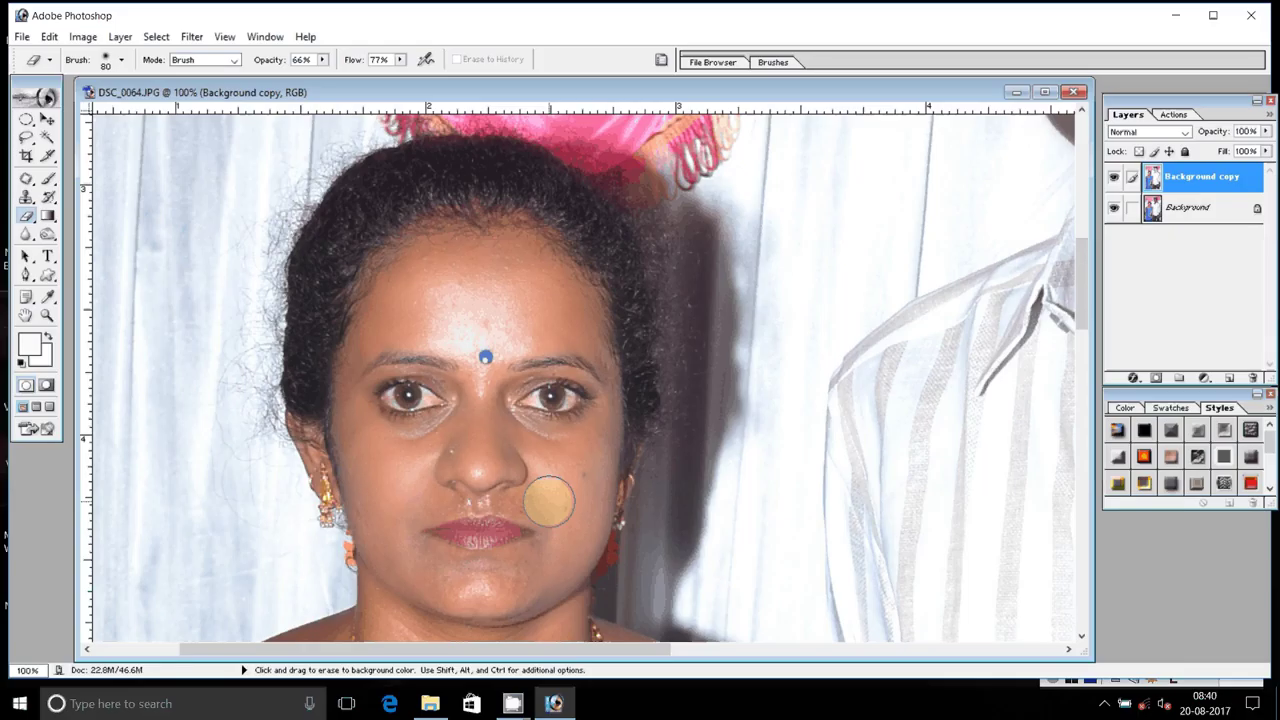
- Erase over the woman's face with a 70-pixel brush, then merge visible layers into one Background
key(space)
drag(491, 600, 410, 390)
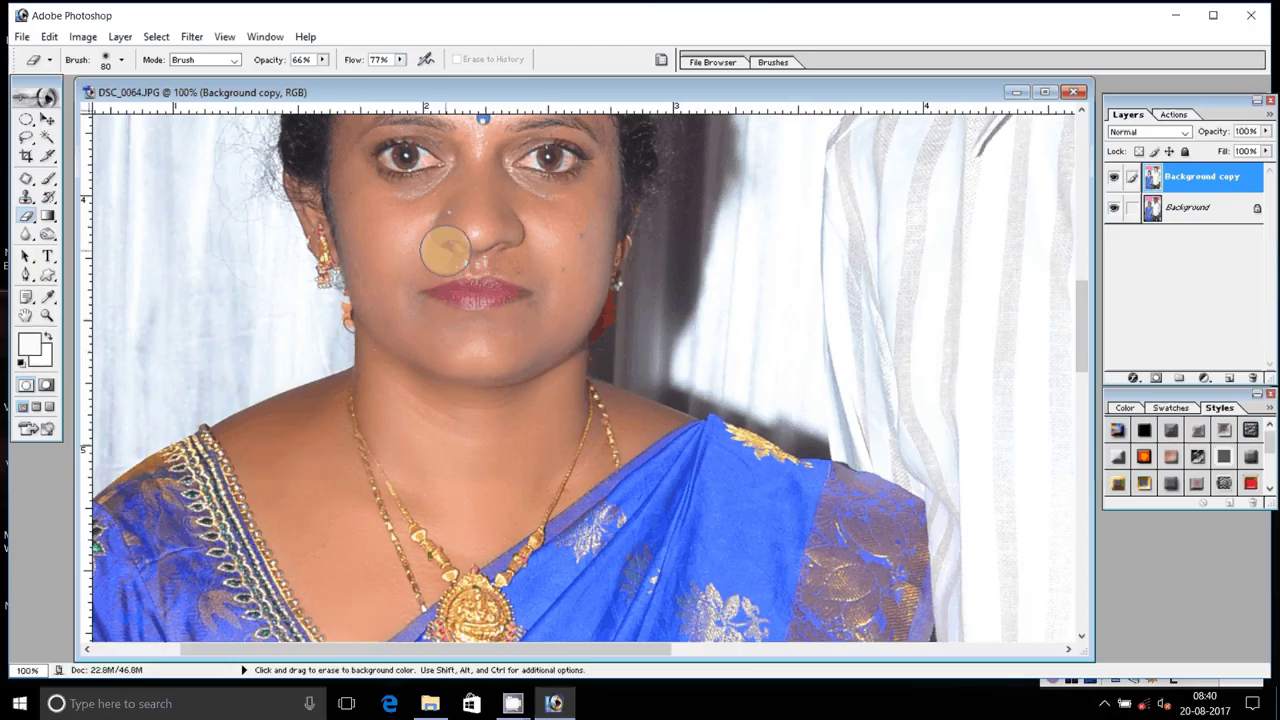
key(bracketleft)
key(bracketleft)
key(bracketleft)
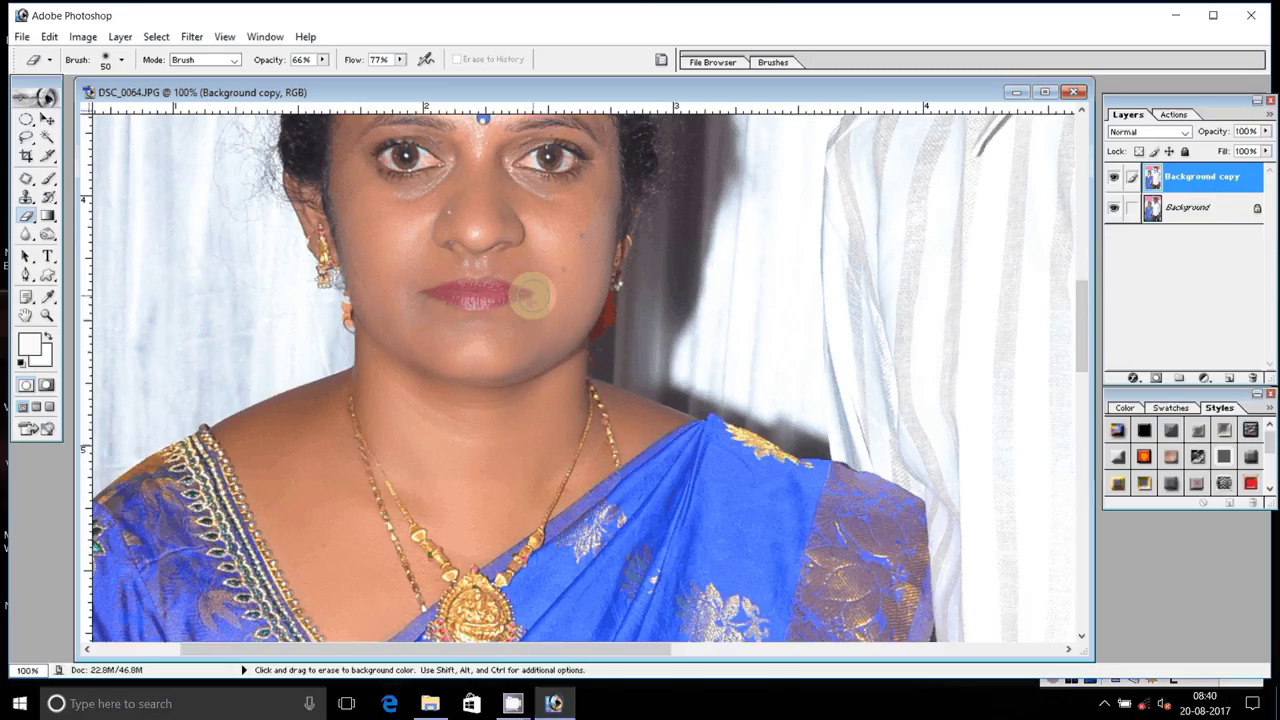
scroll(531, 296, up, 3)
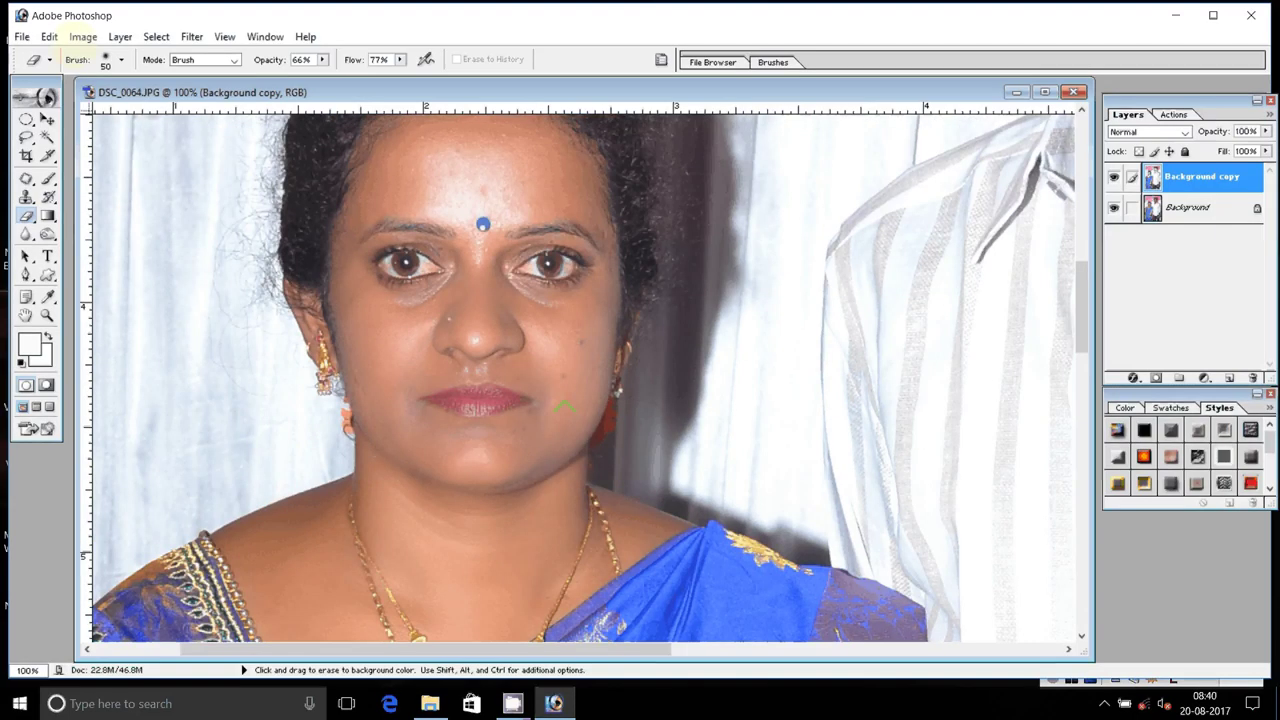
key(ctrl+shift+e)
- Zoom to 200% on the woman's face and sample her skin tone as the paint colour
key(z)
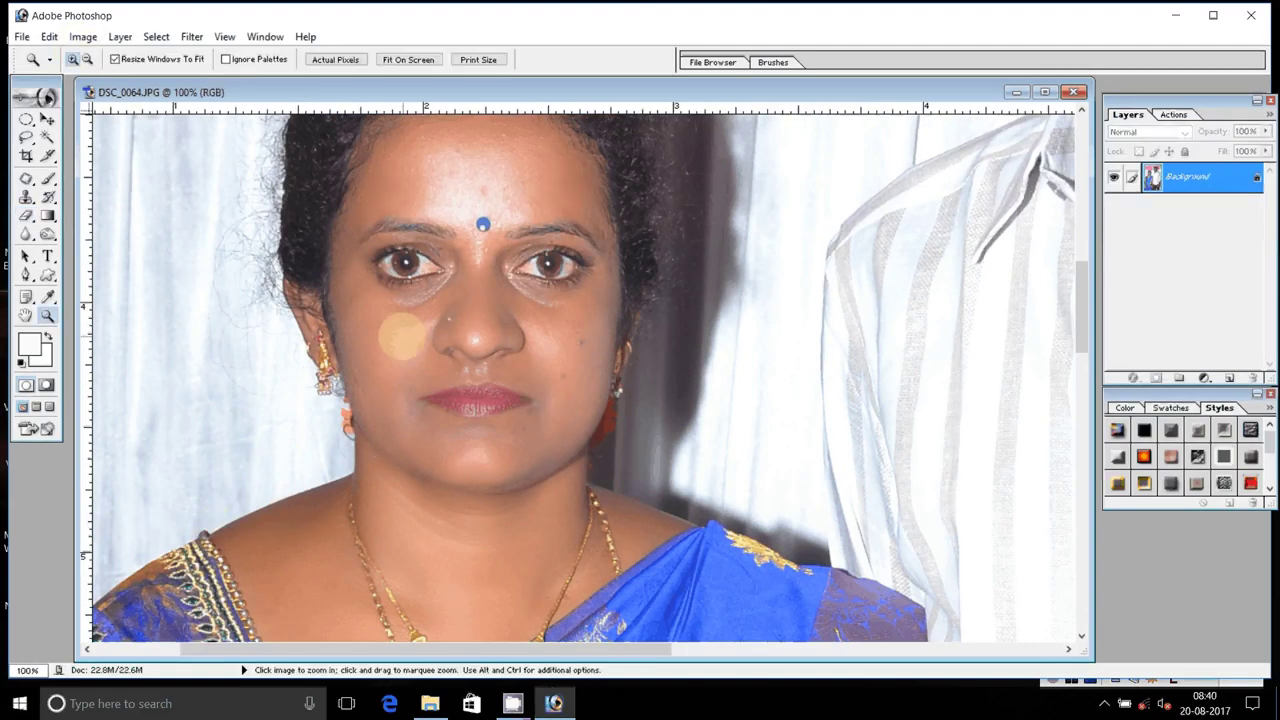
click(402, 338)
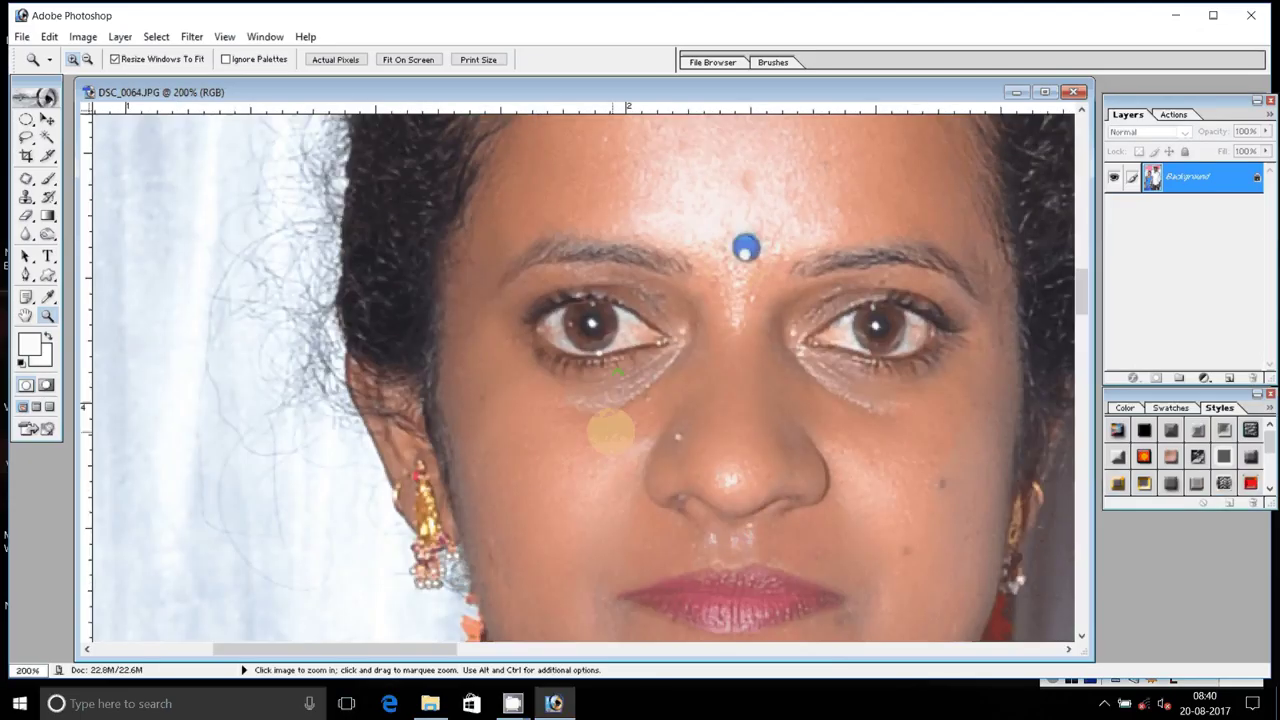
drag(610, 432, 773, 624)
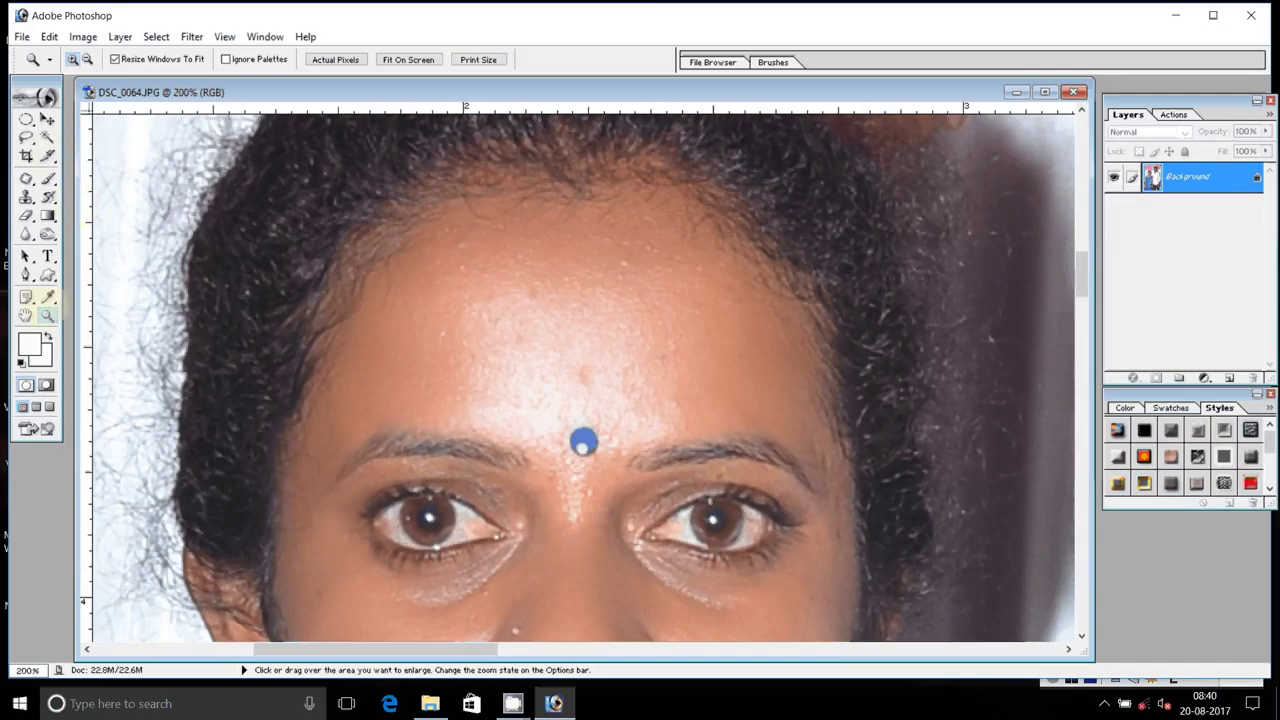
click(47, 296)
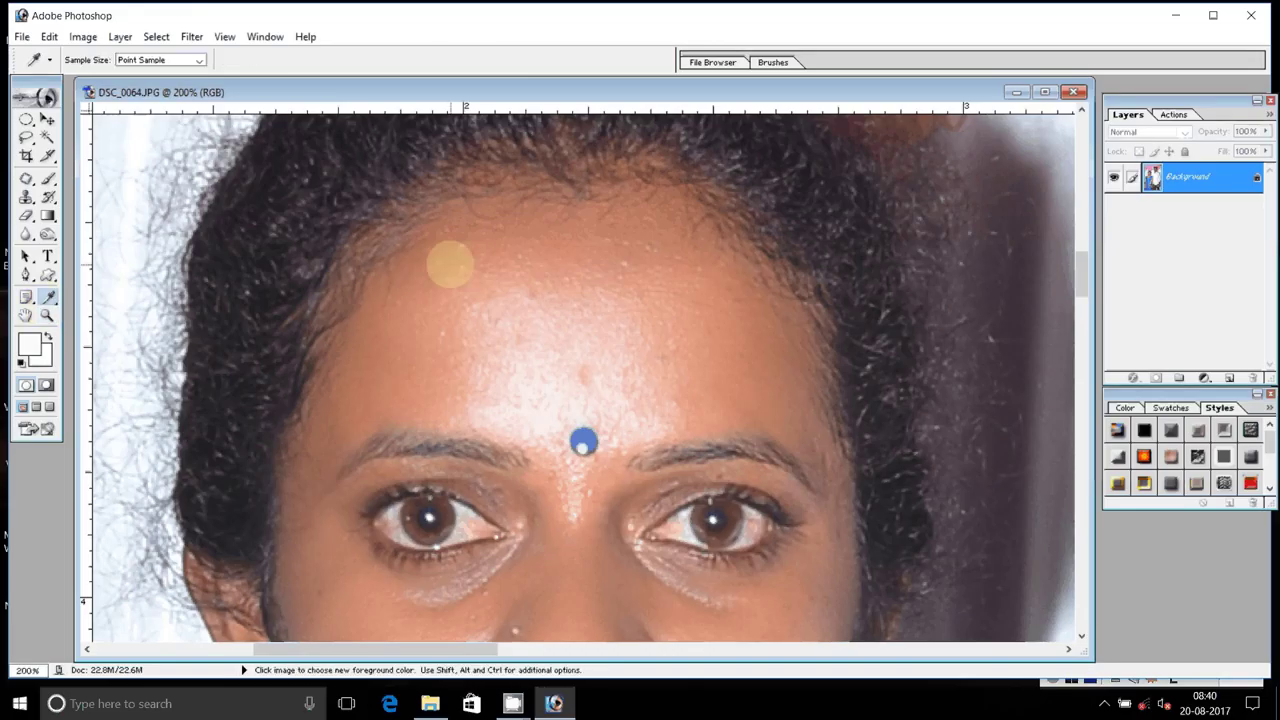
click(450, 264)
- Set the Brush to 33% opacity with a 58-pixel master diameter
click(47, 178)
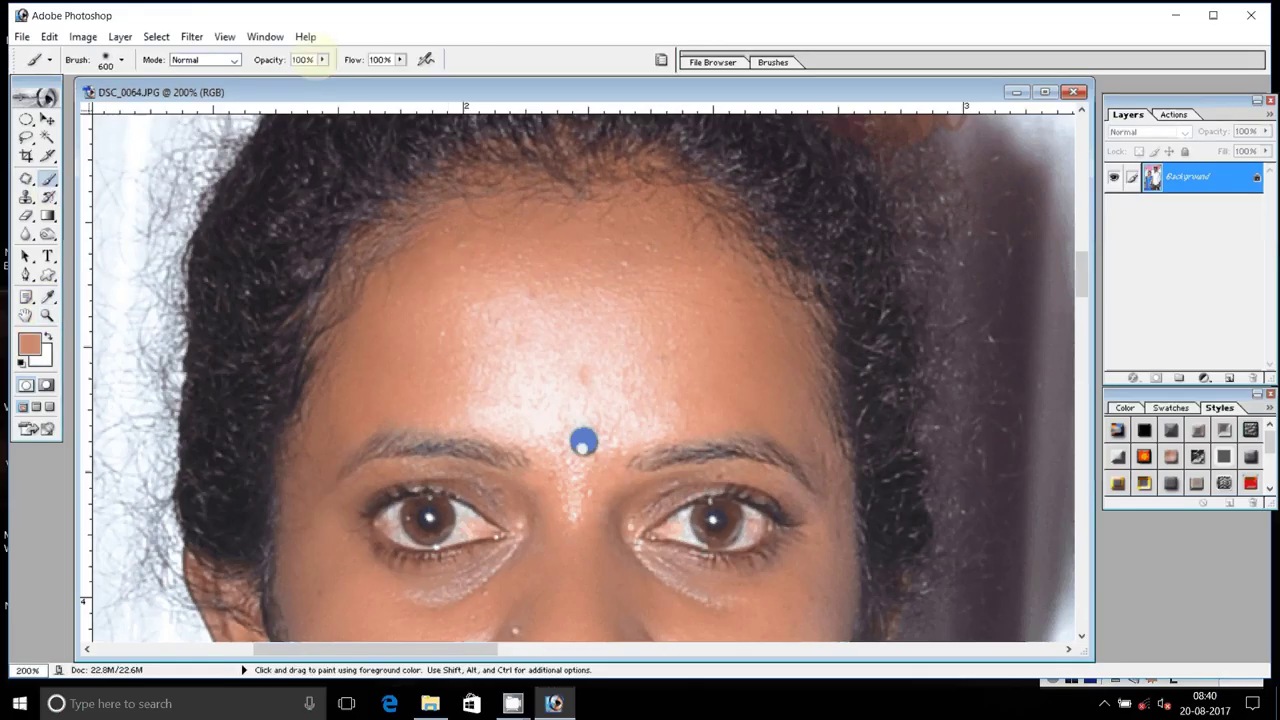
click(302, 60)
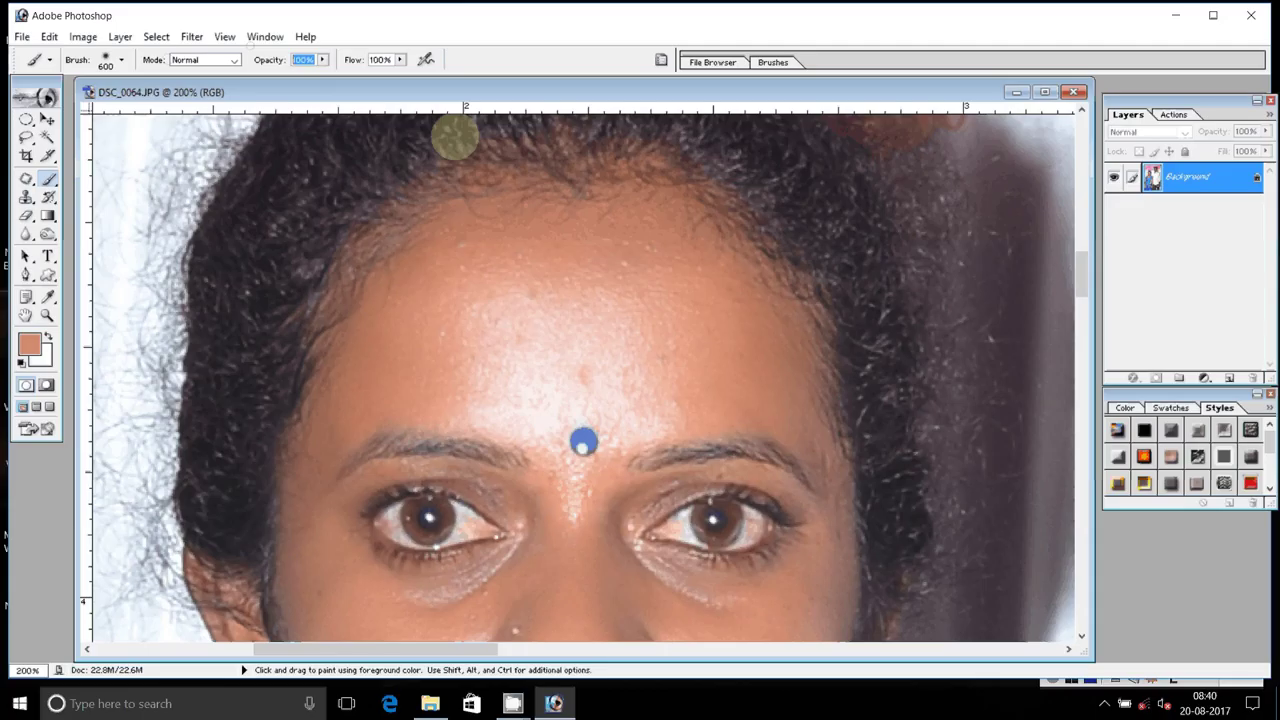
text(33)
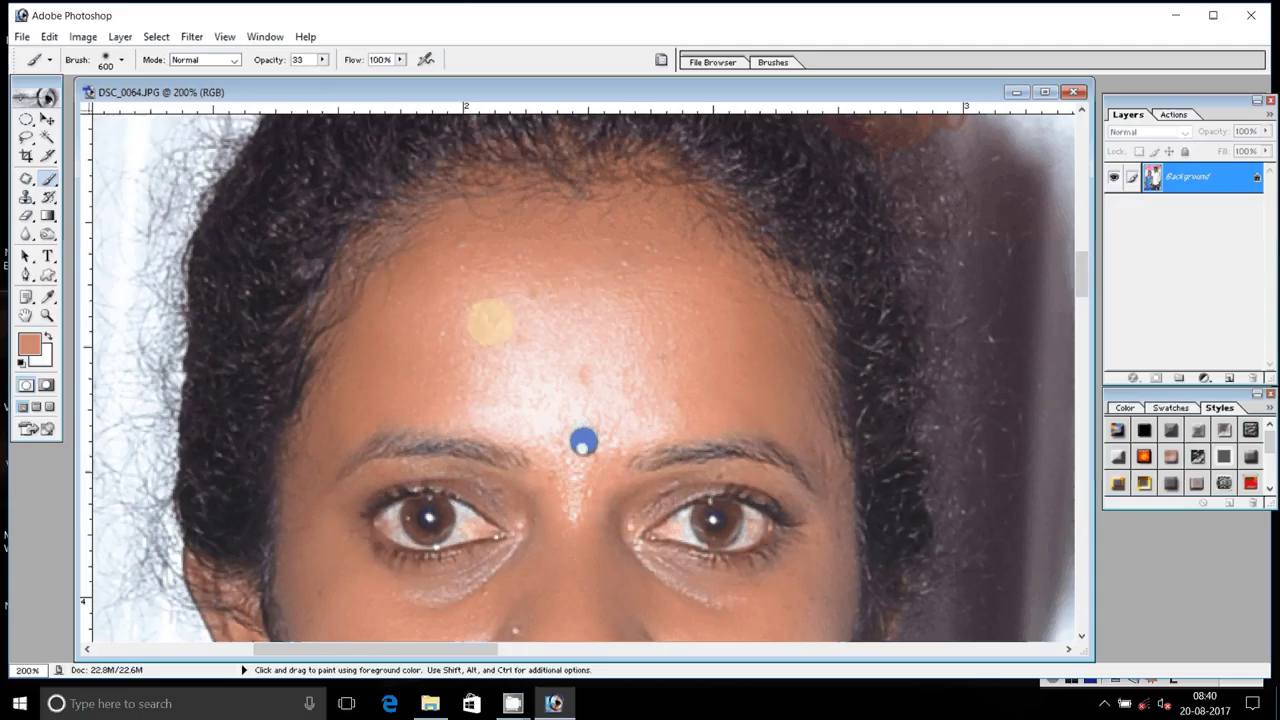
right_click(490, 323)
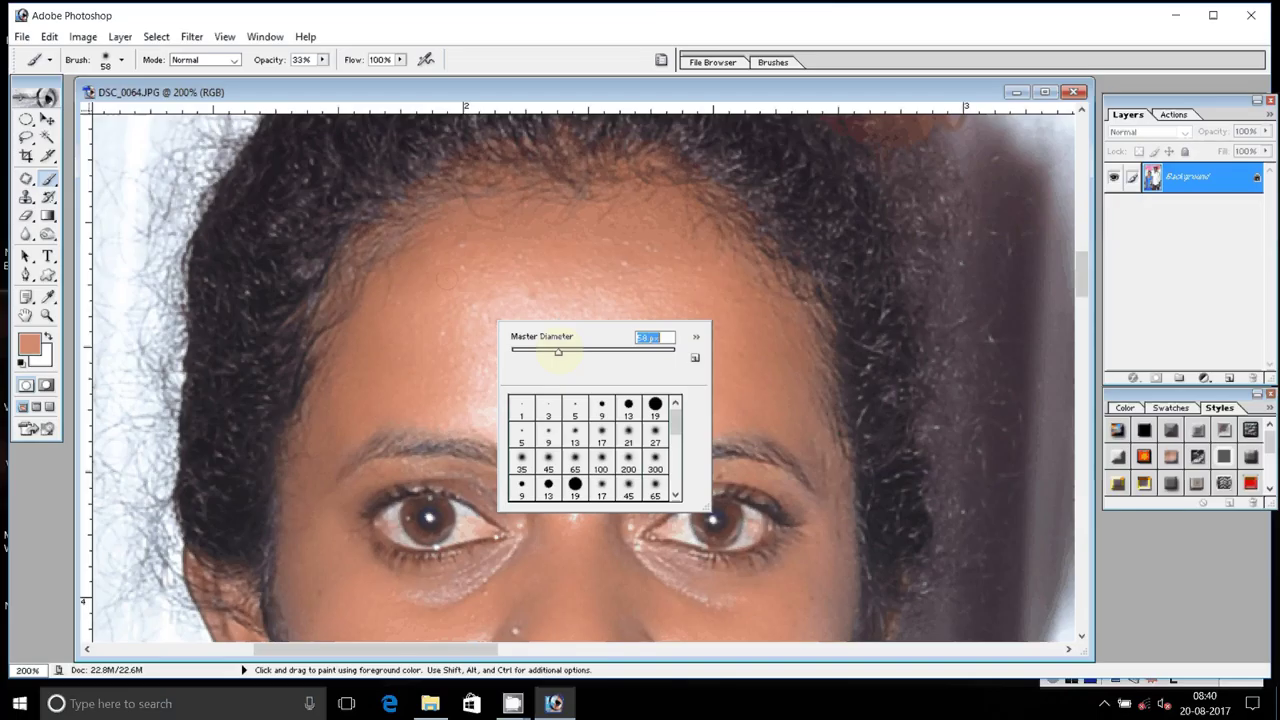
key(Return)
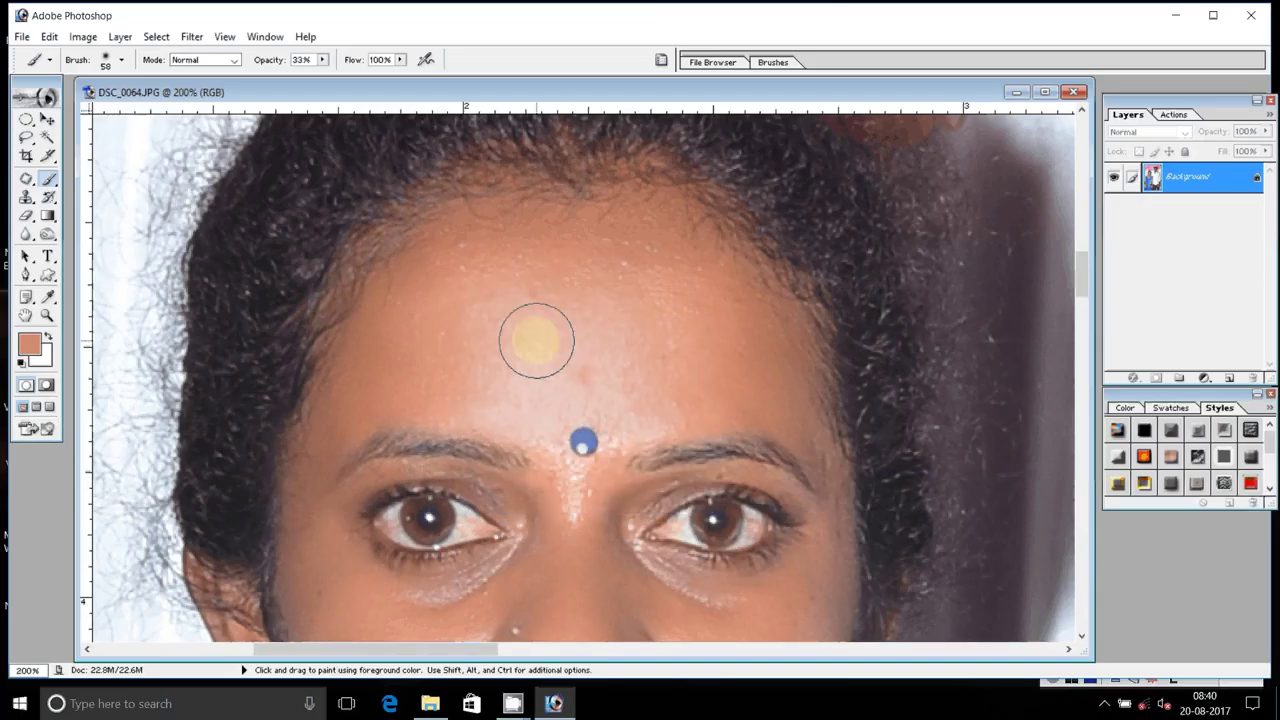
scroll(537, 341, up, 3)
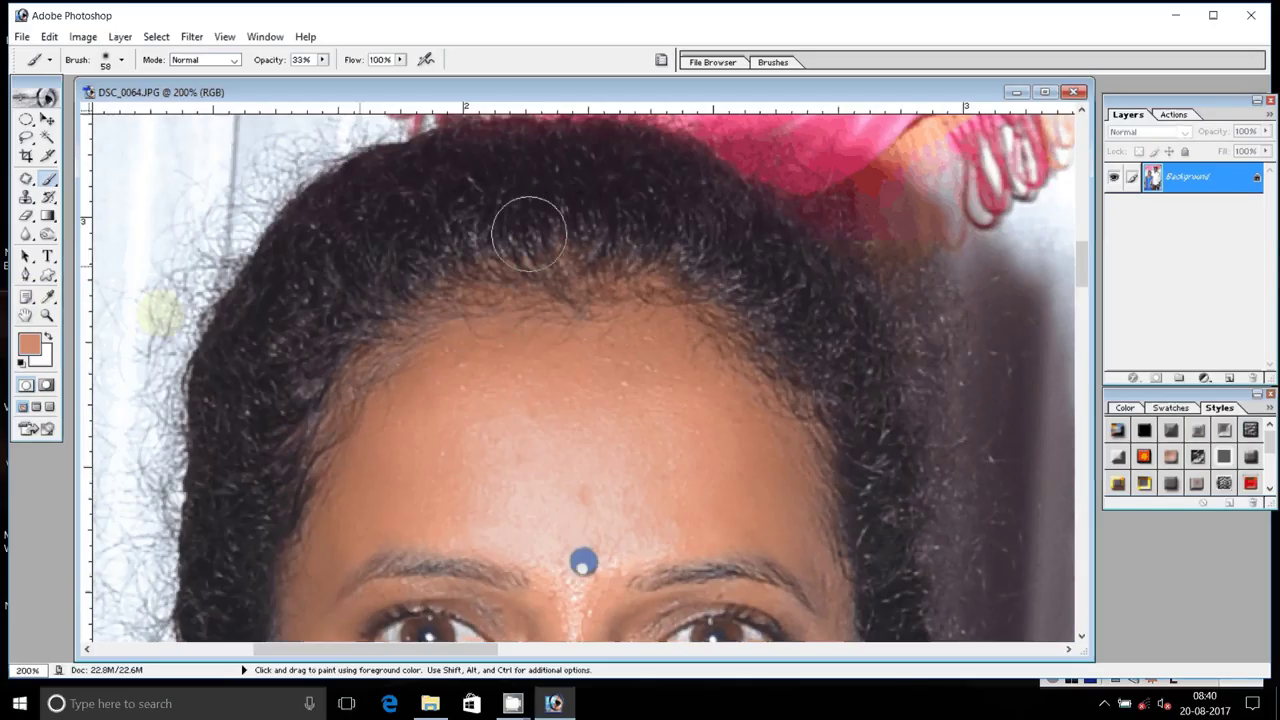
click(1205, 378)
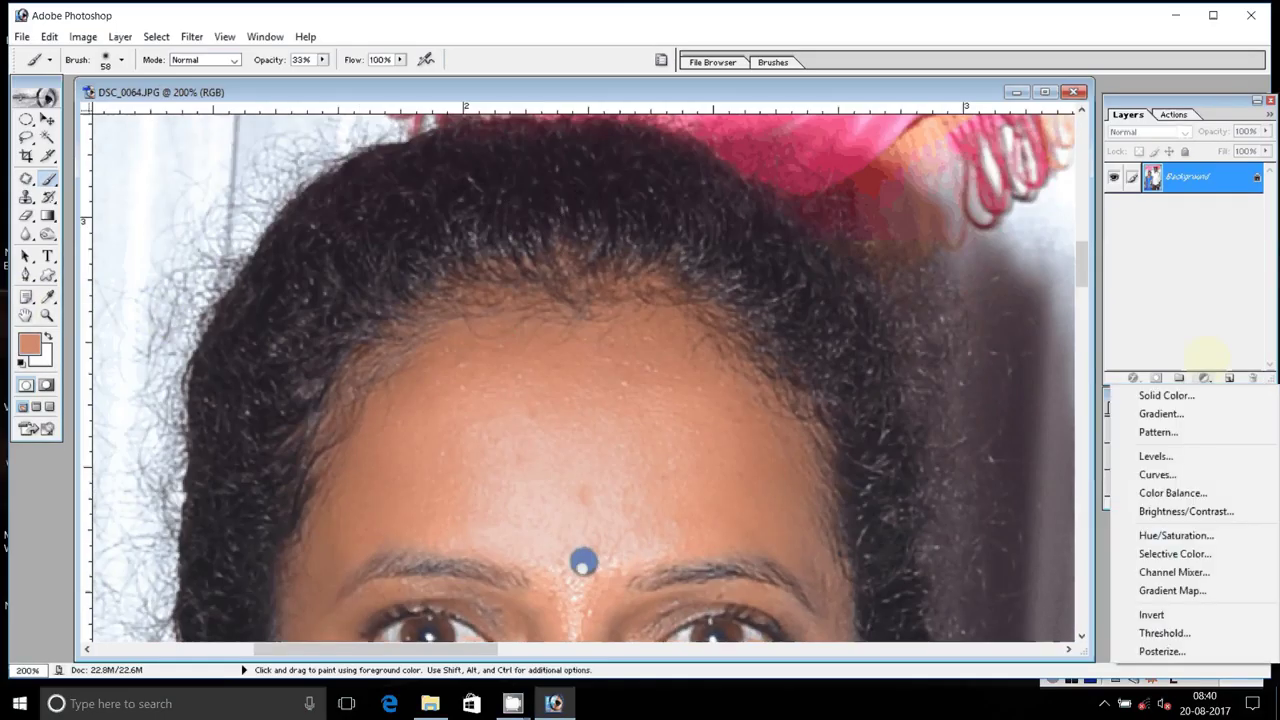
- Add a Selective Color adjustment setting Black to +15 in the Blacks range
click(1170, 554)
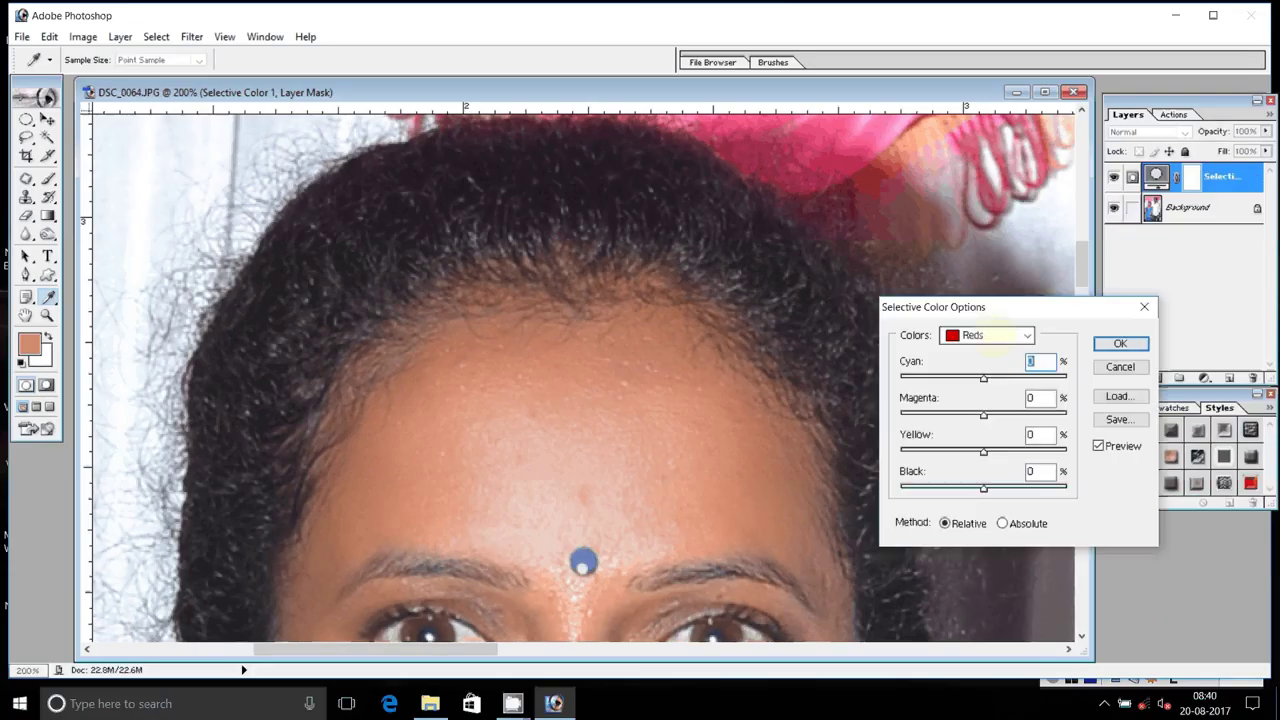
click(1000, 336)
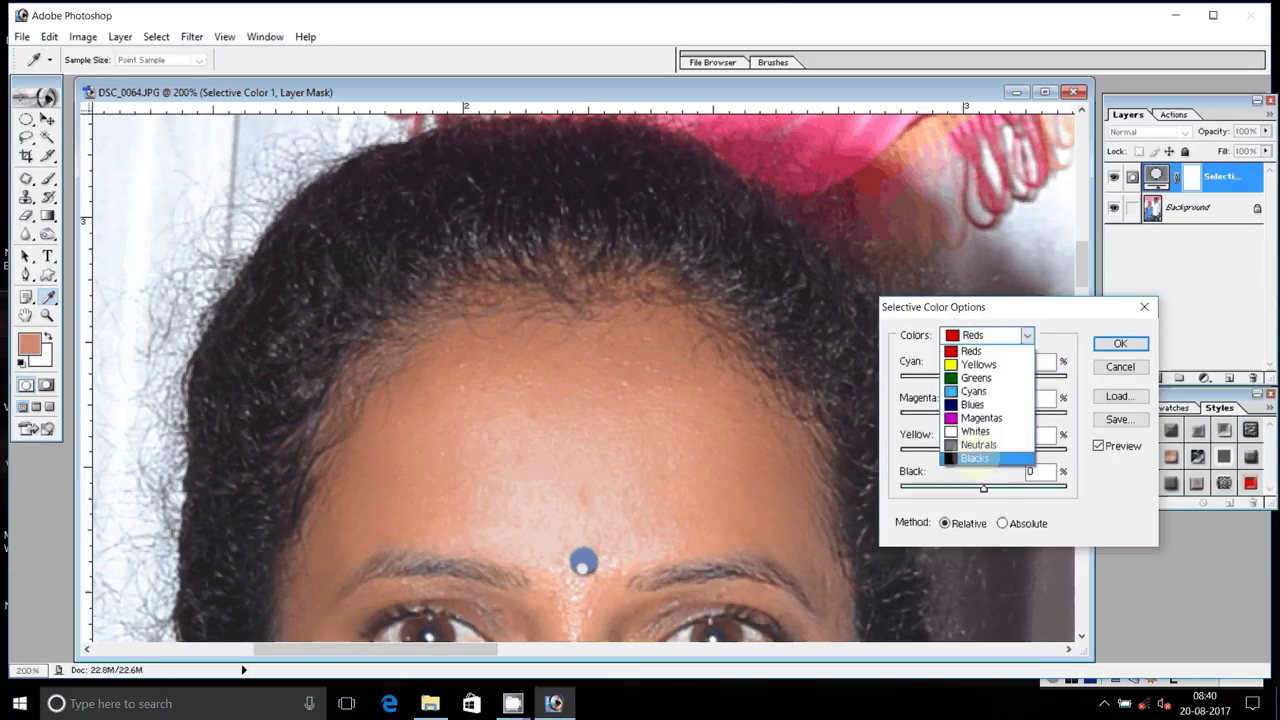
click(978, 458)
drag(983, 489, 996, 489)
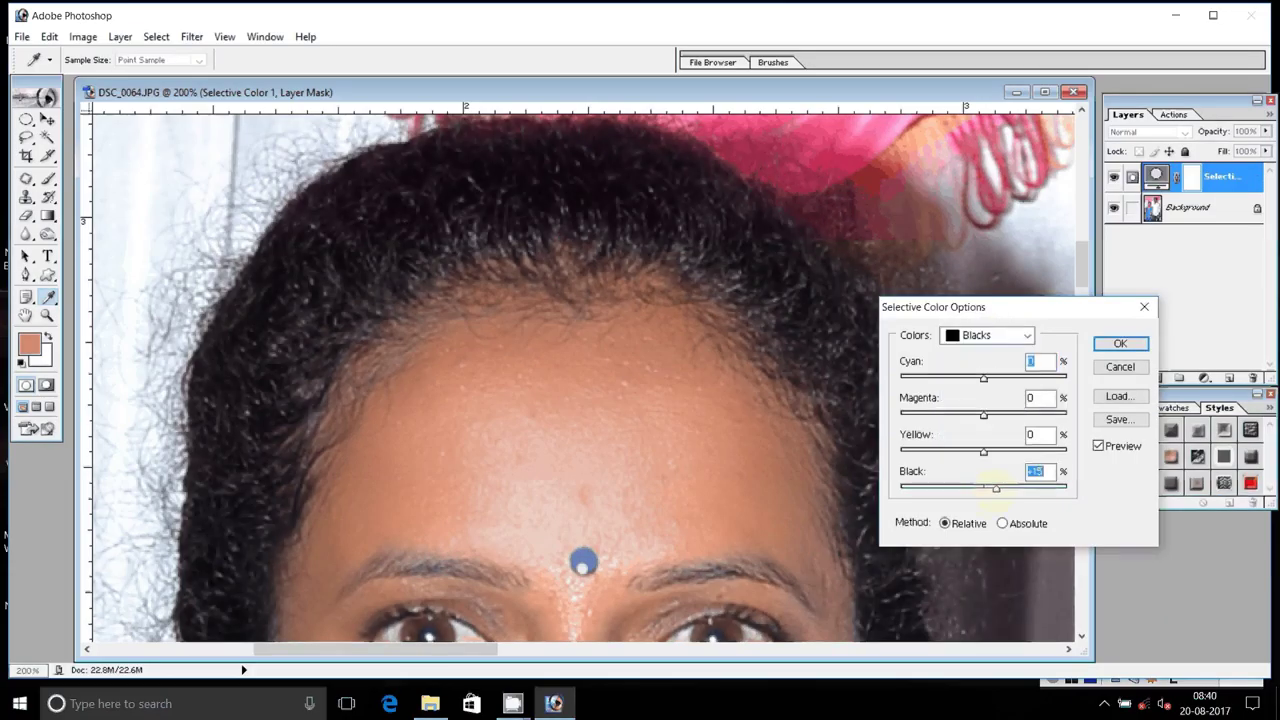
click(1112, 345)
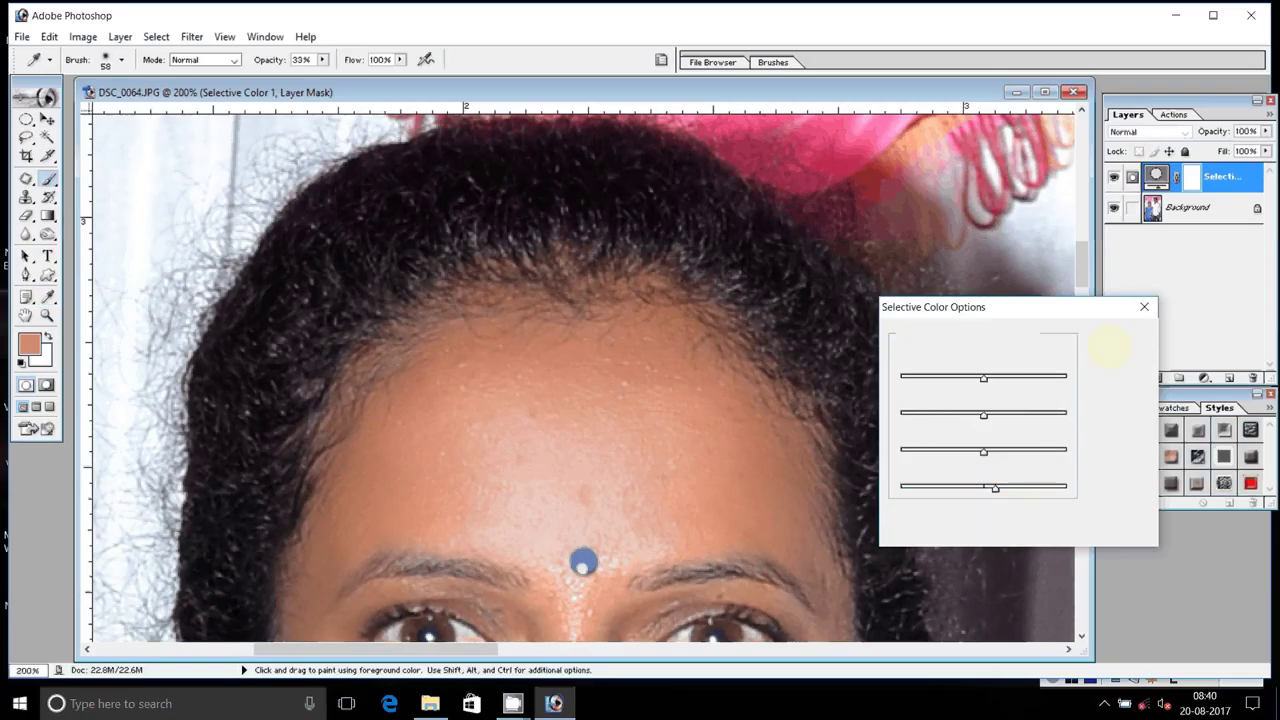
- Merge the visible layers into one Background and fit the image on screen
click(119, 36)
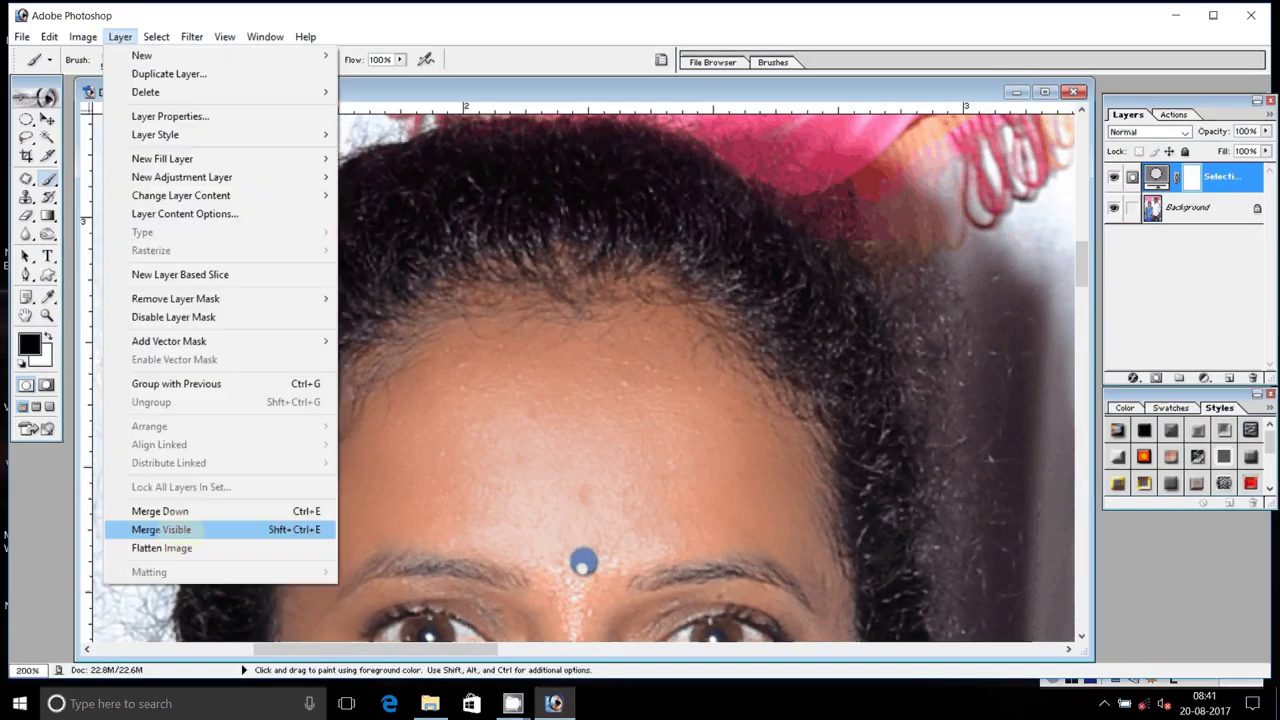
click(185, 529)
click(47, 315)
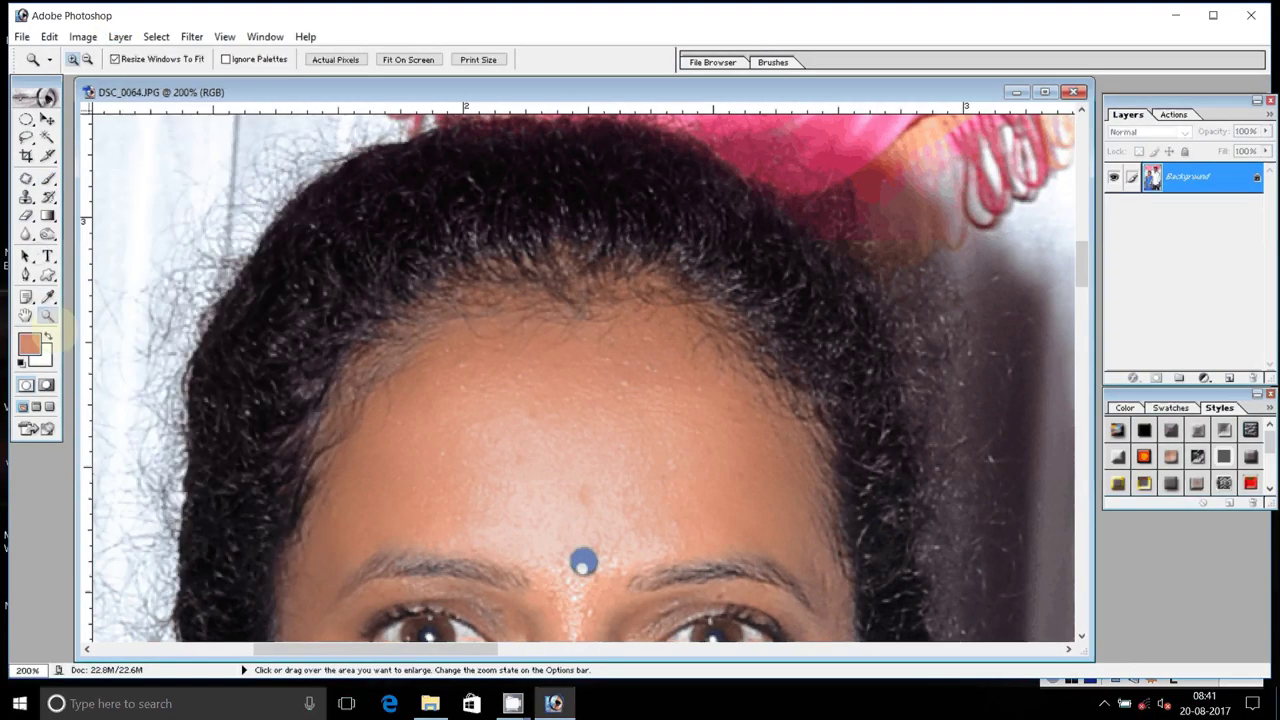
right_click(640, 414)
click(648, 421)
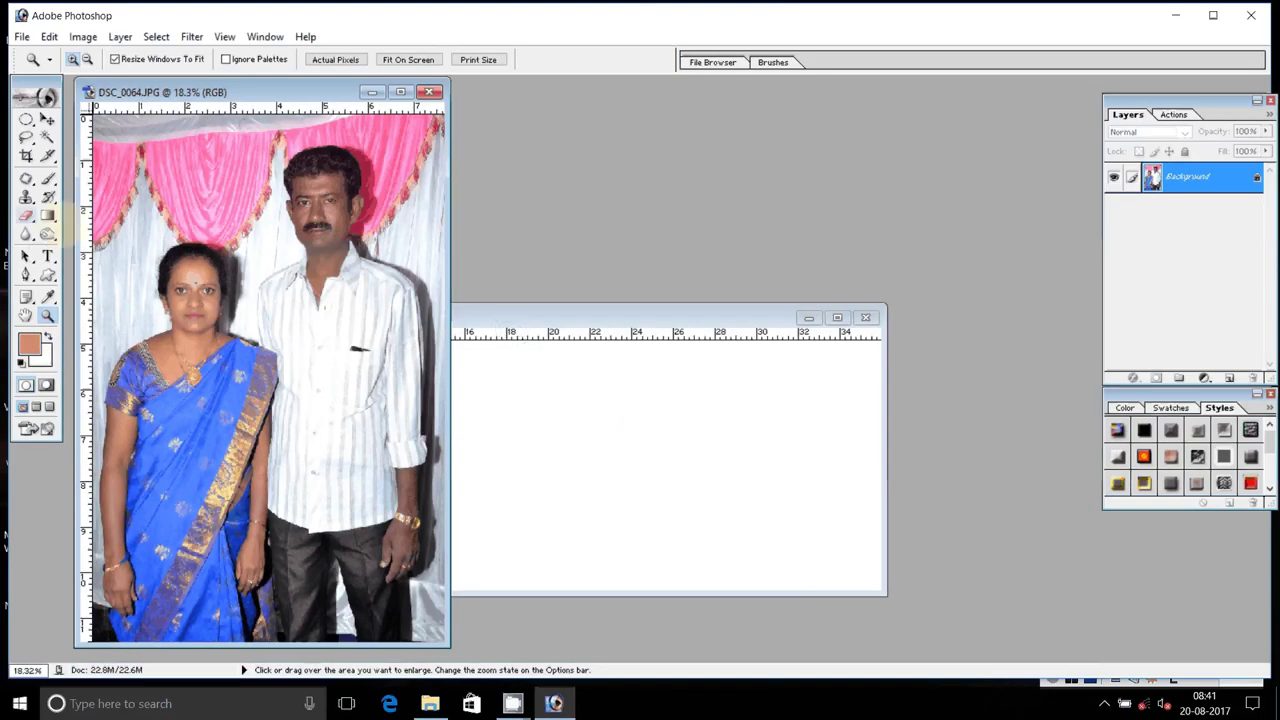
- Drag the couple photo onto Untitled-1's left edge and scale it to 105.2% to fill the height
click(47, 119)
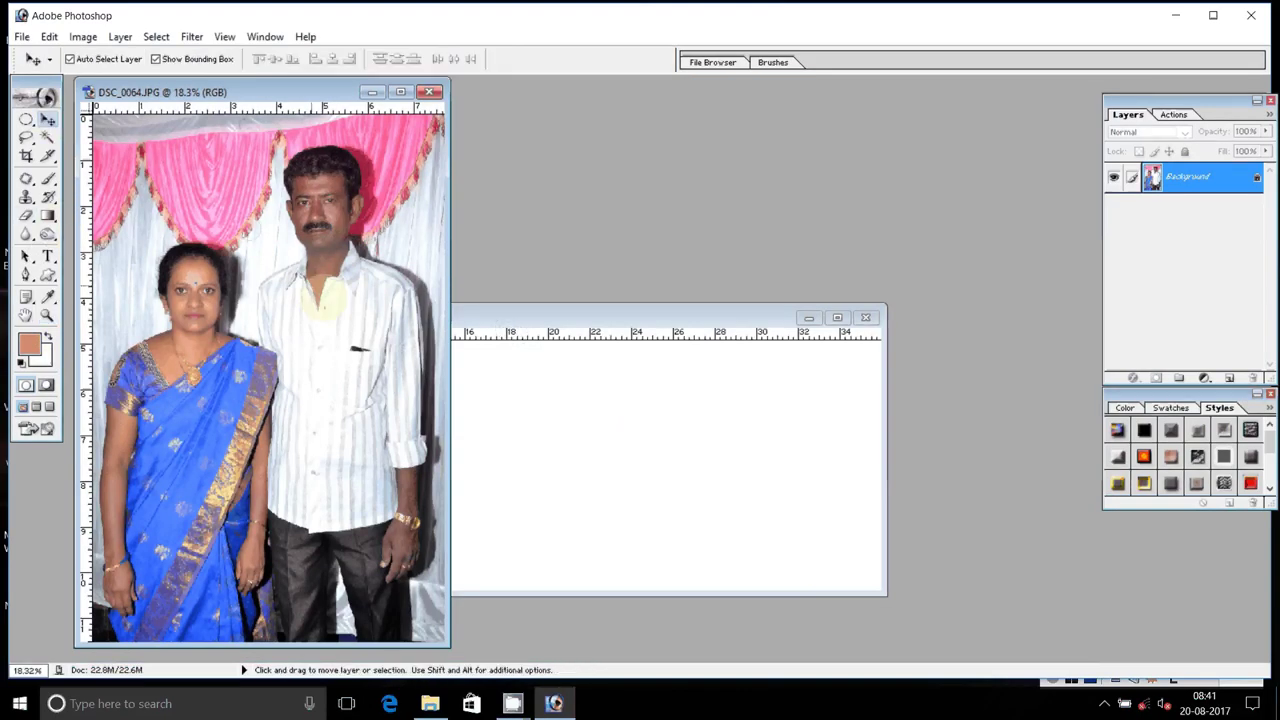
mouse_move(320, 298)
mouse_down()
mouse_move(560, 400)
mouse_move(245, 445)
mouse_up()
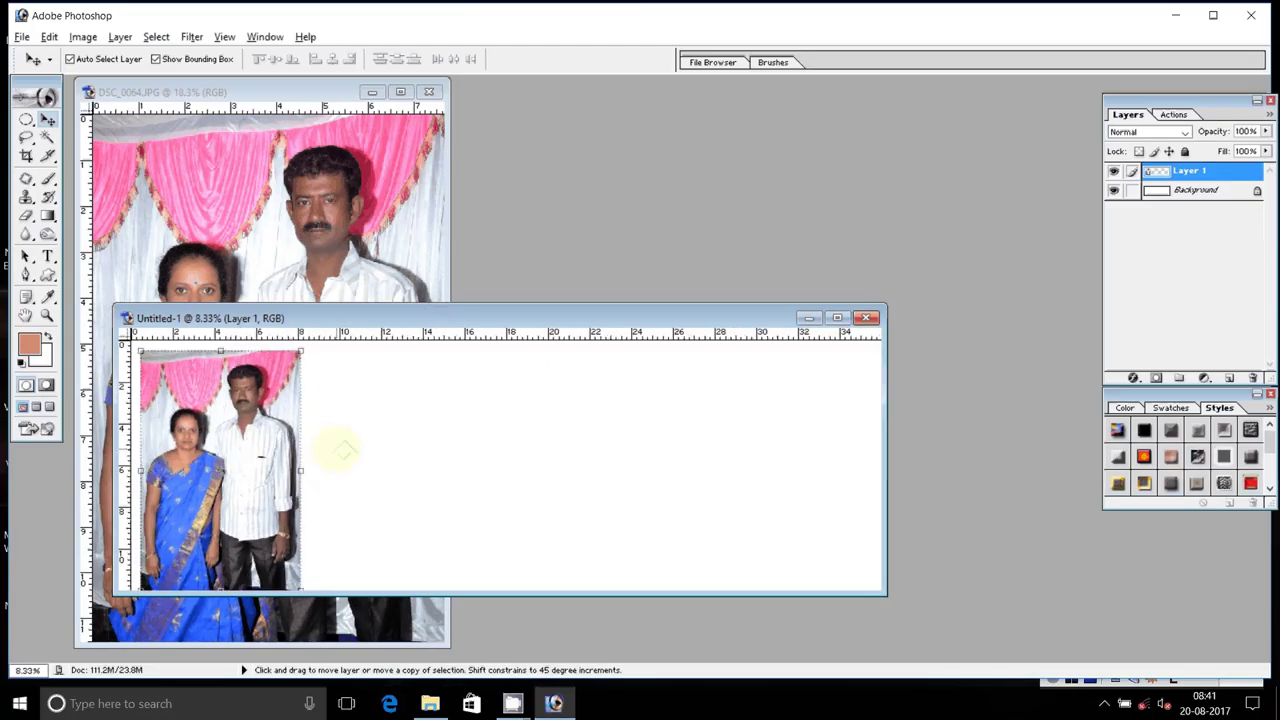
key(ctrl+0)
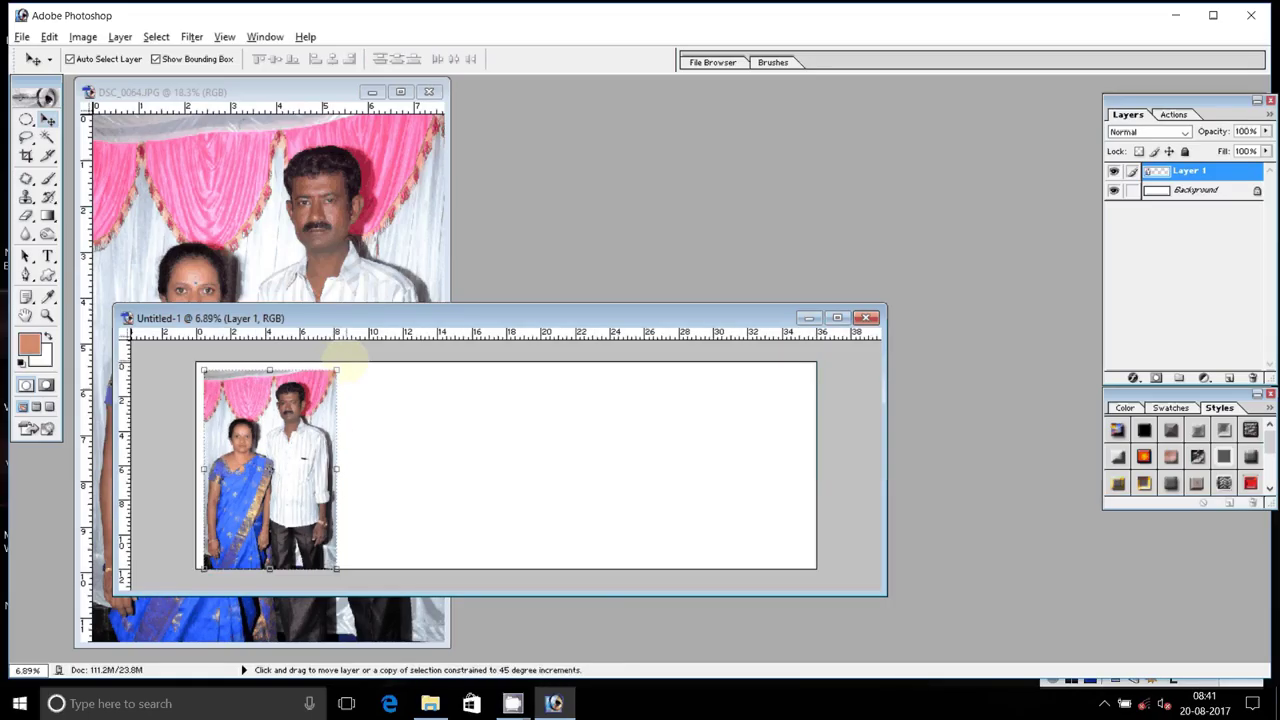
mouse_move(337, 369)
mouse_down()
mouse_move(344, 360)
mouse_move(330, 357)
mouse_up()
drag(276, 446, 270, 444)
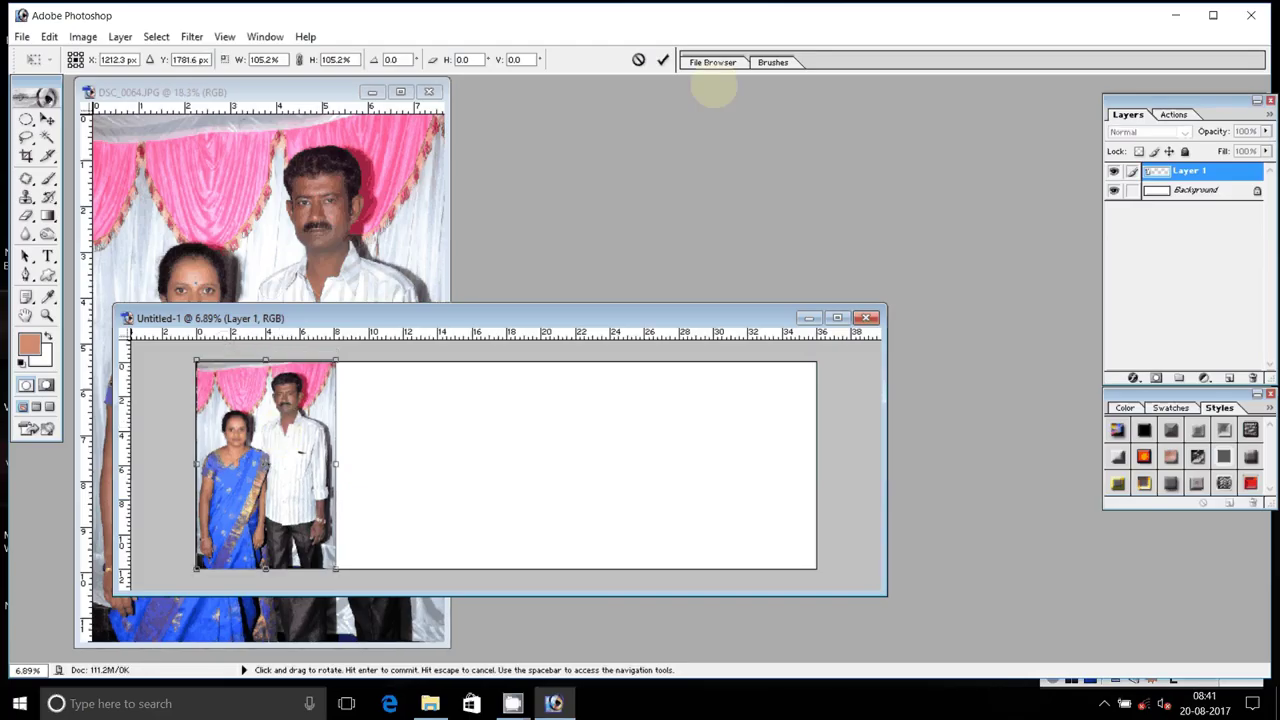
click(663, 60)
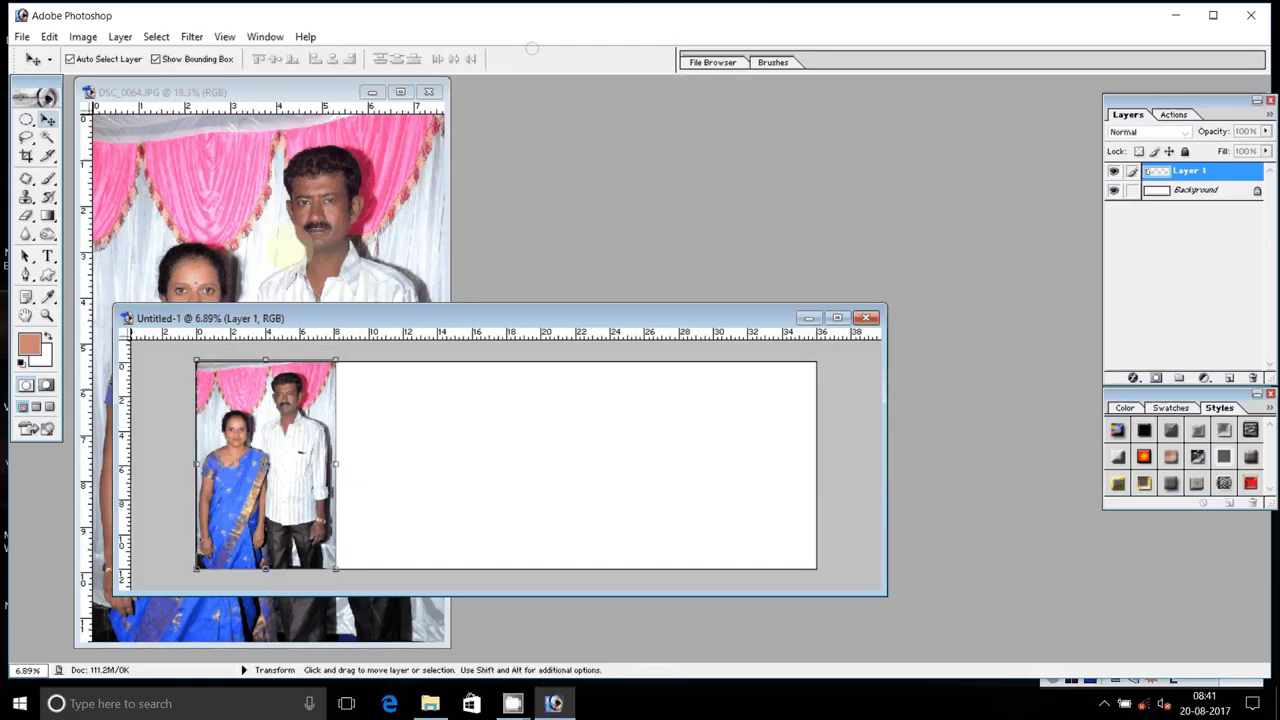
- Save DSC_0064.JPG as a Maximum-quality JPEG and close its window
key(ctrl+Tab)
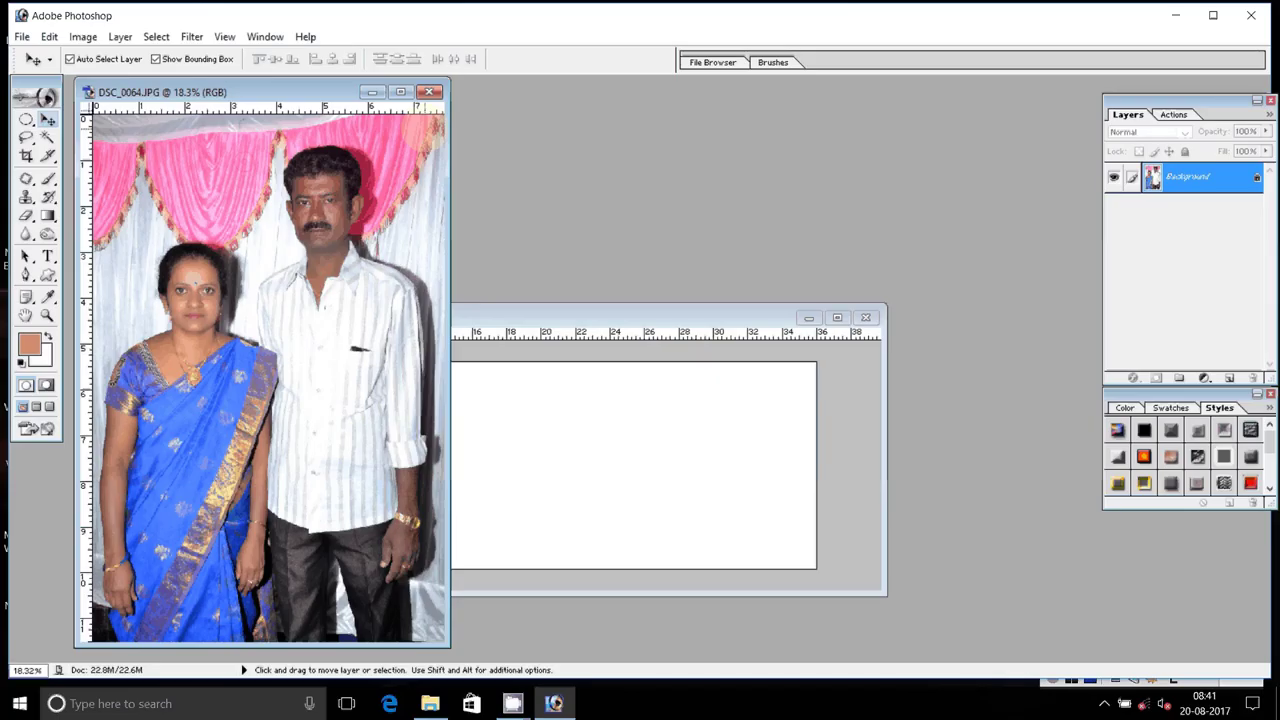
click(22, 37)
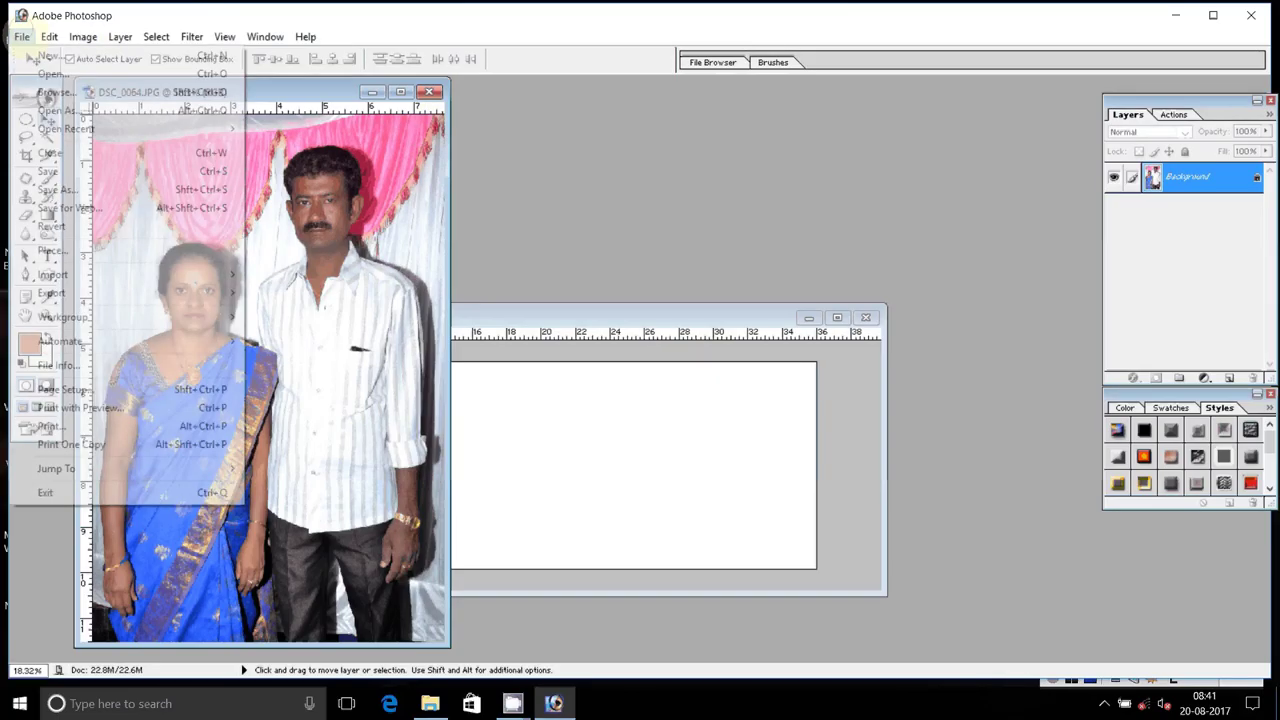
key(h)
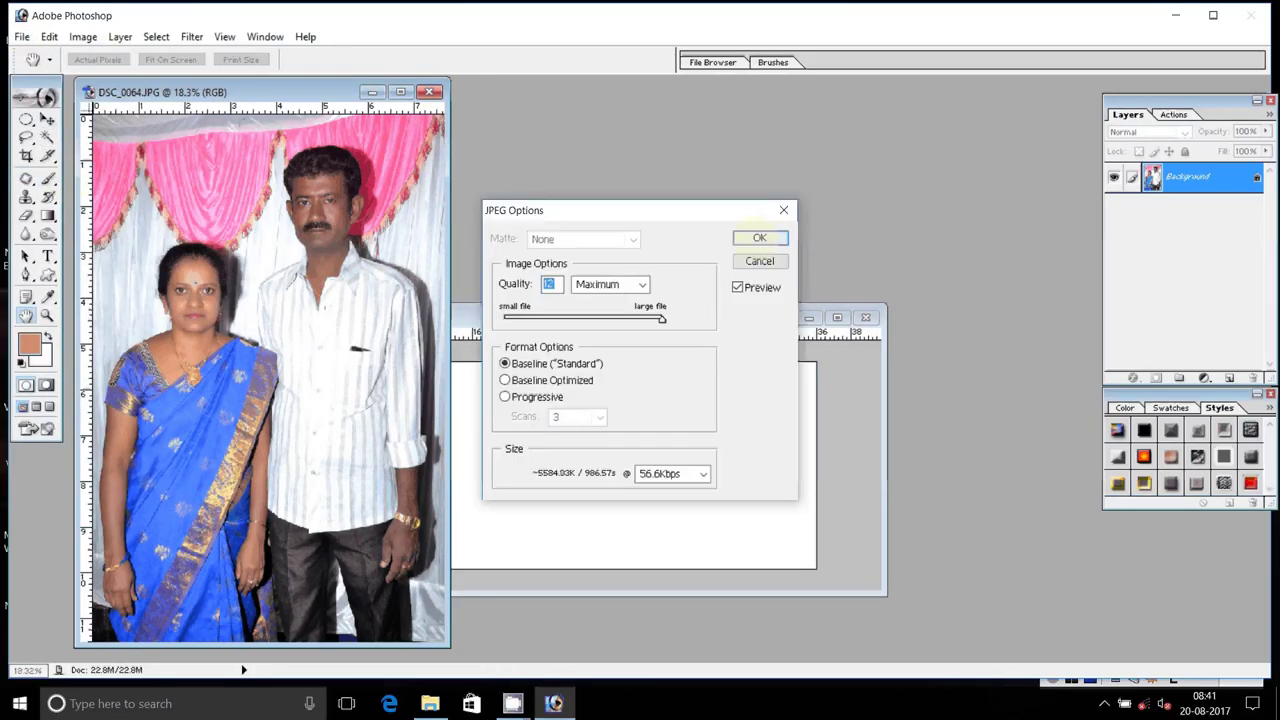
click(758, 236)
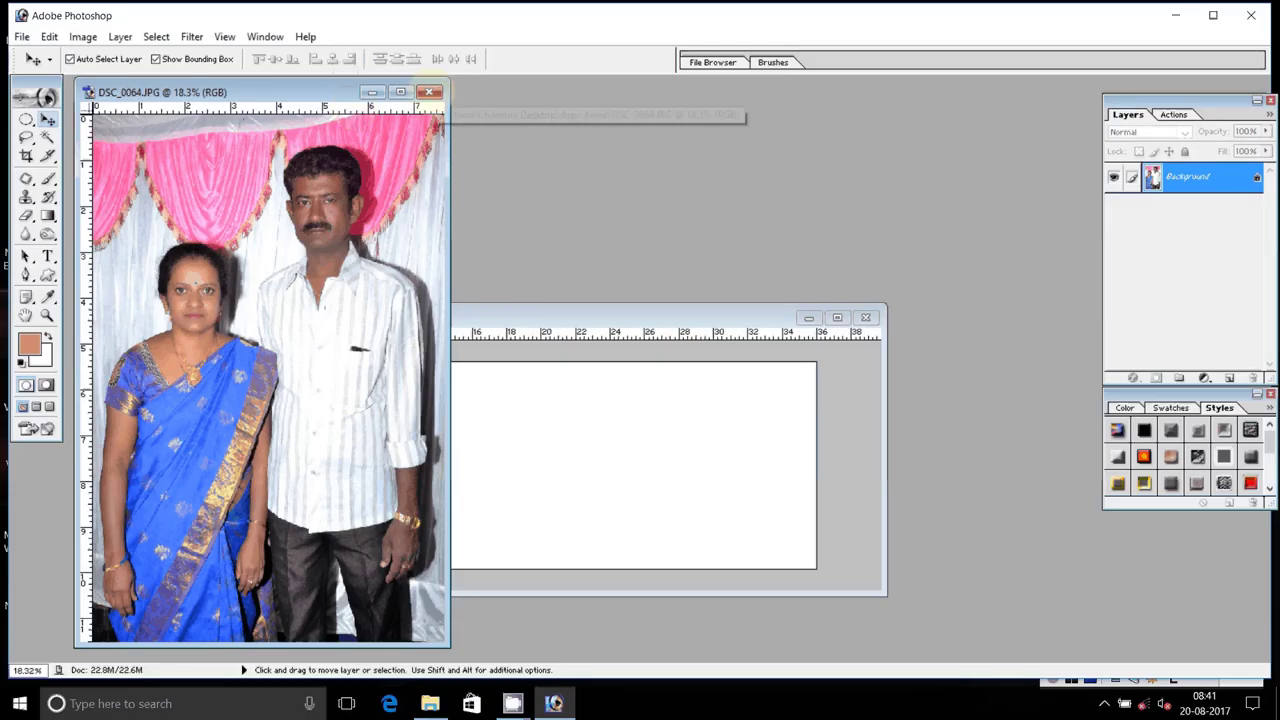
click(428, 92)
click(430, 703)
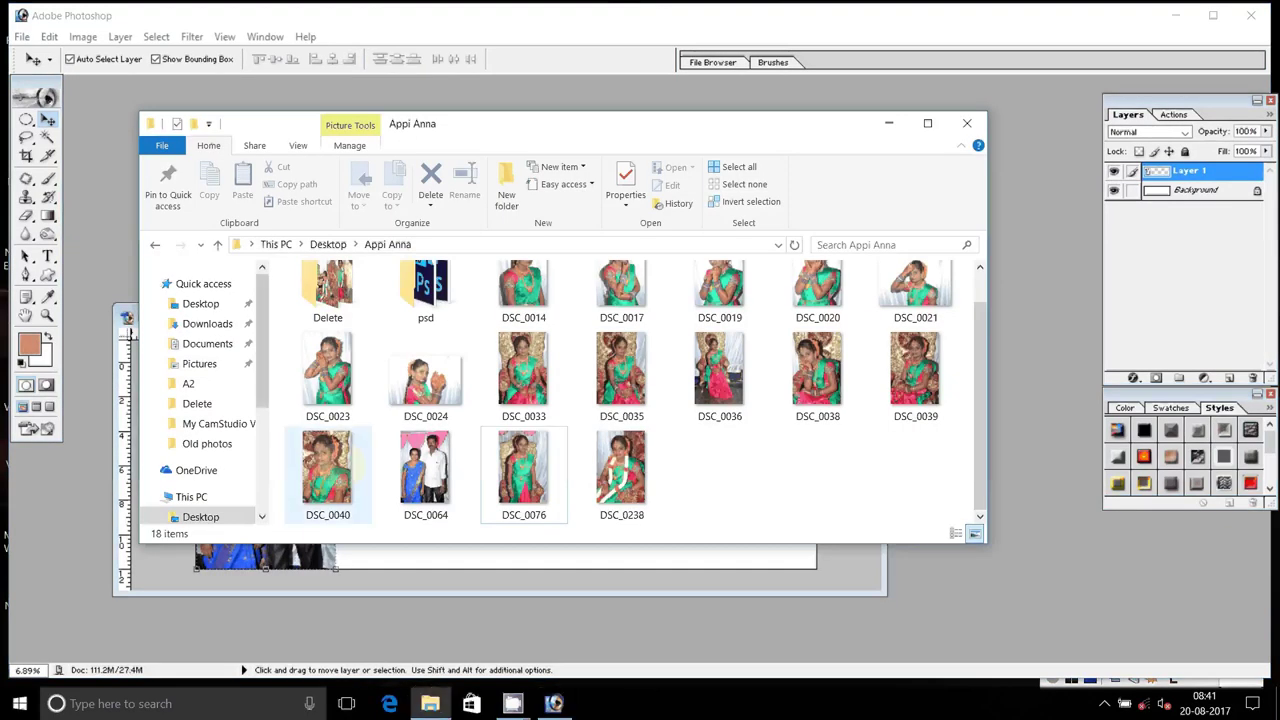
- Delete DSC_0064 from the Appi Anna folder
click(425, 468)
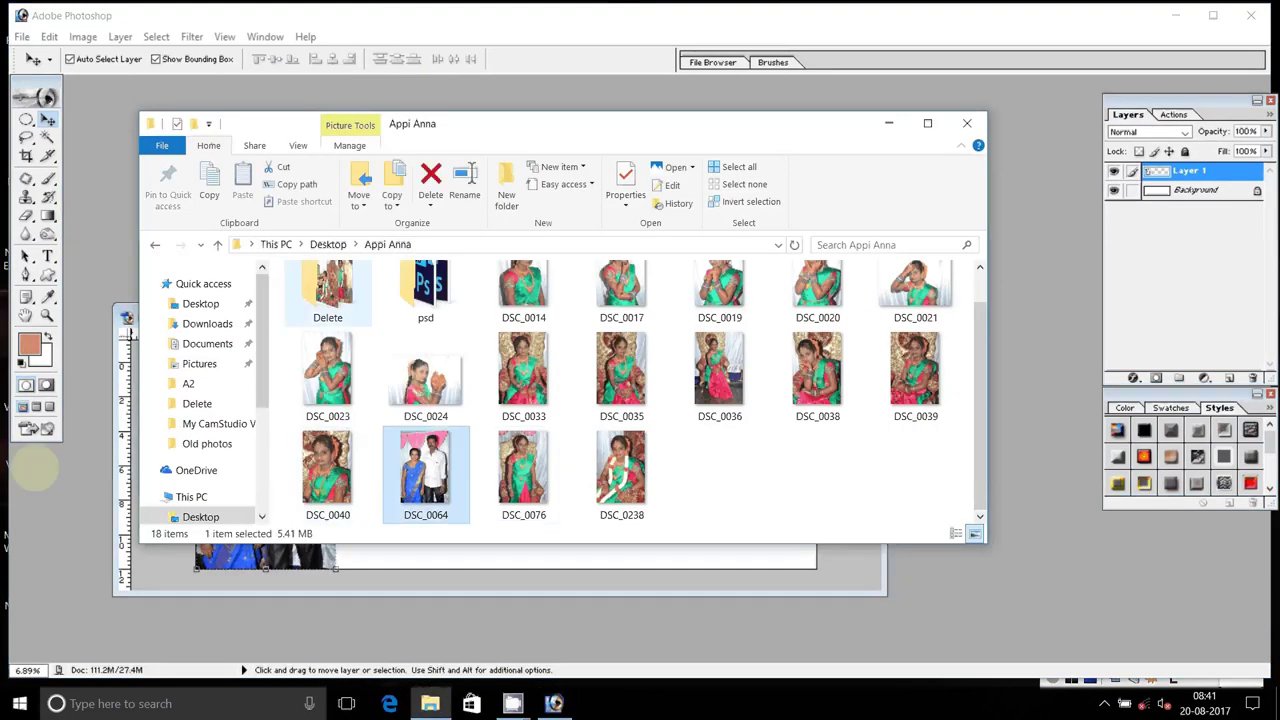
key(Delete)
scroll(790, 435, up, 1)
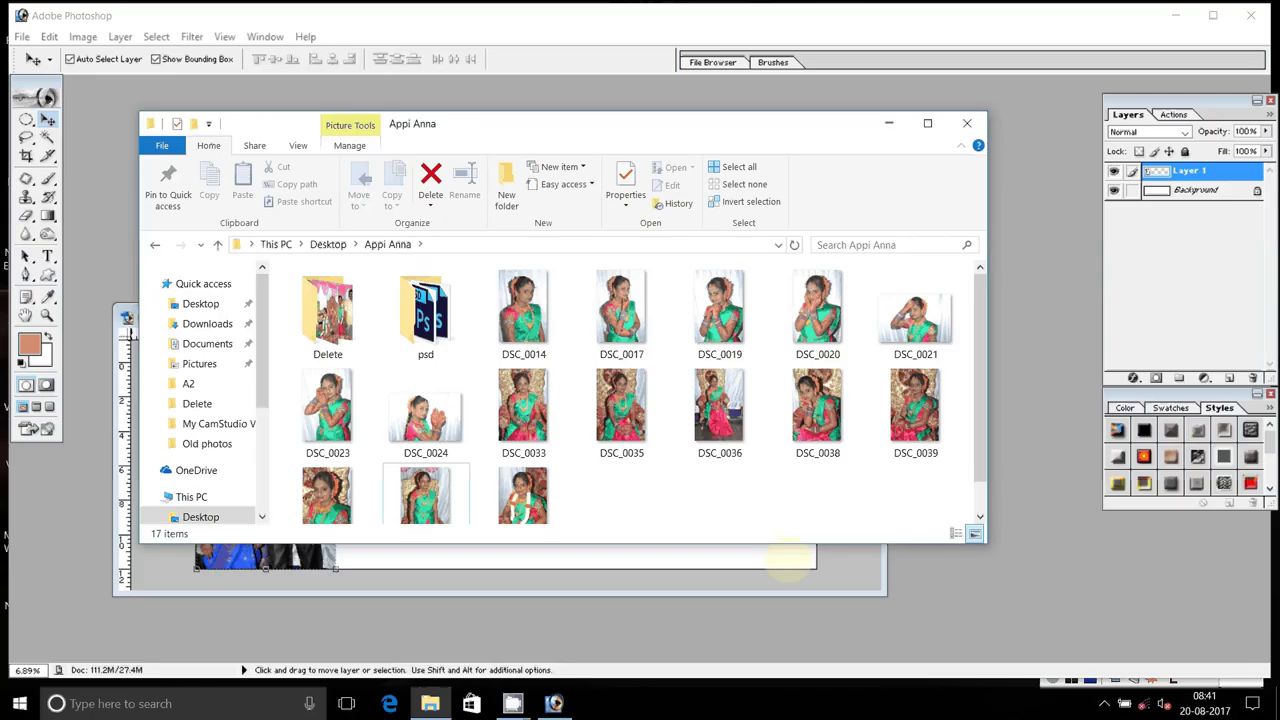
click(790, 565)
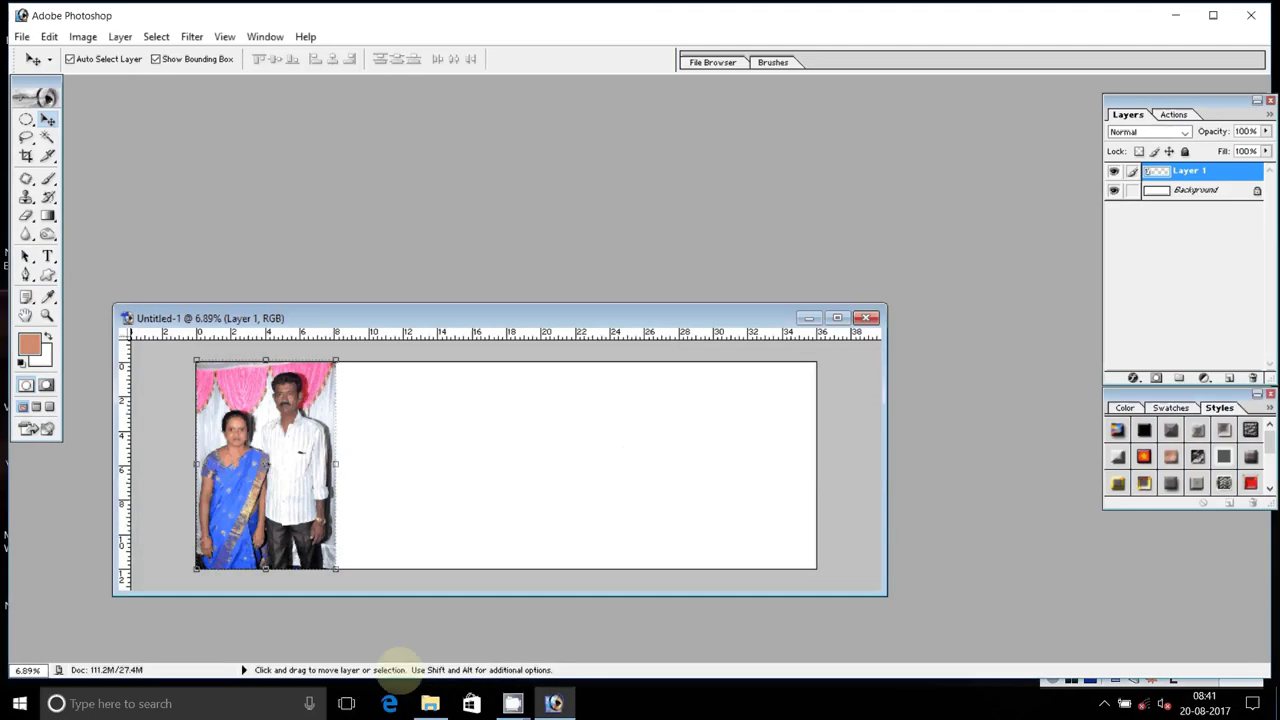
- Navigate to Desktop > Facebook > WhatsApp Images in File Explorer
click(430, 703)
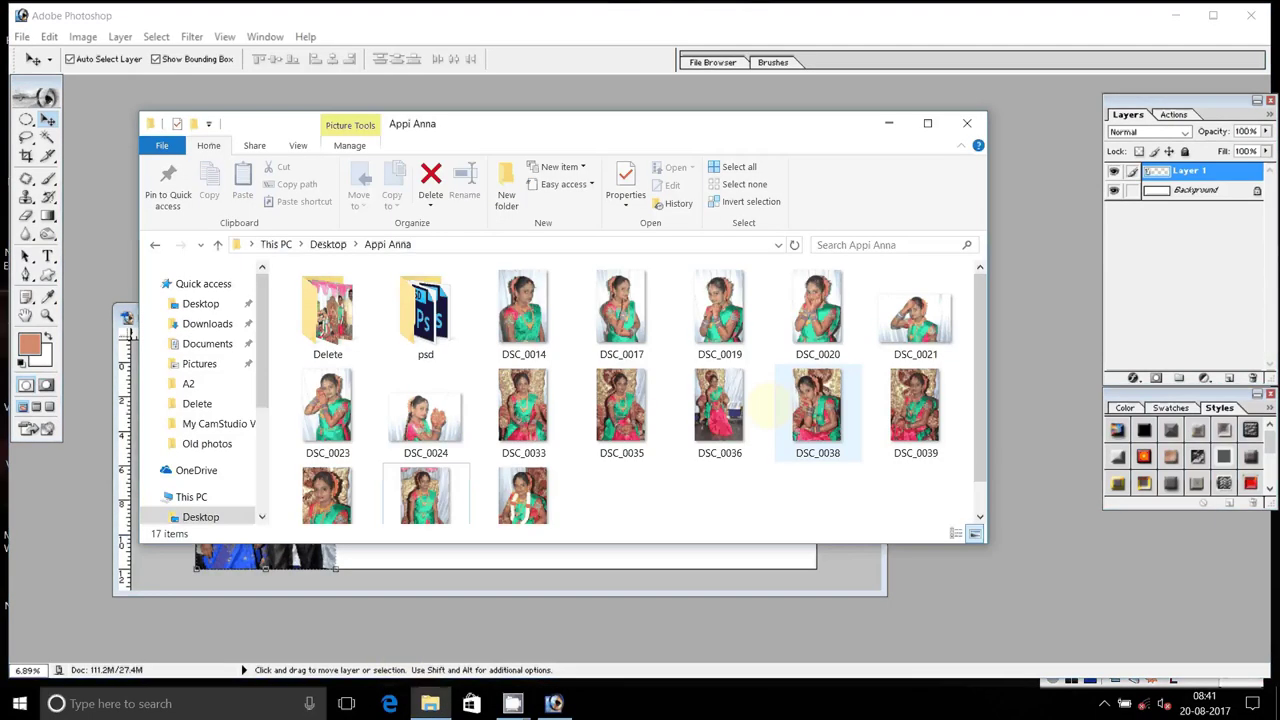
click(200, 303)
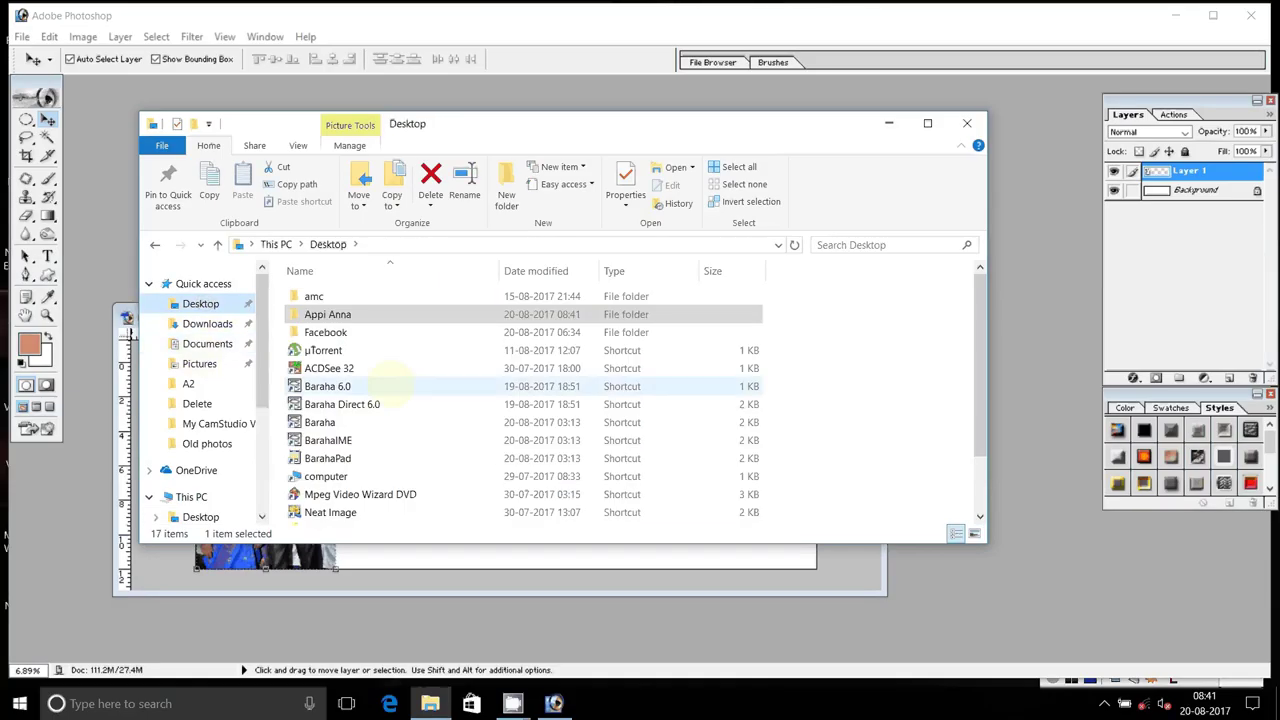
double_click(326, 332)
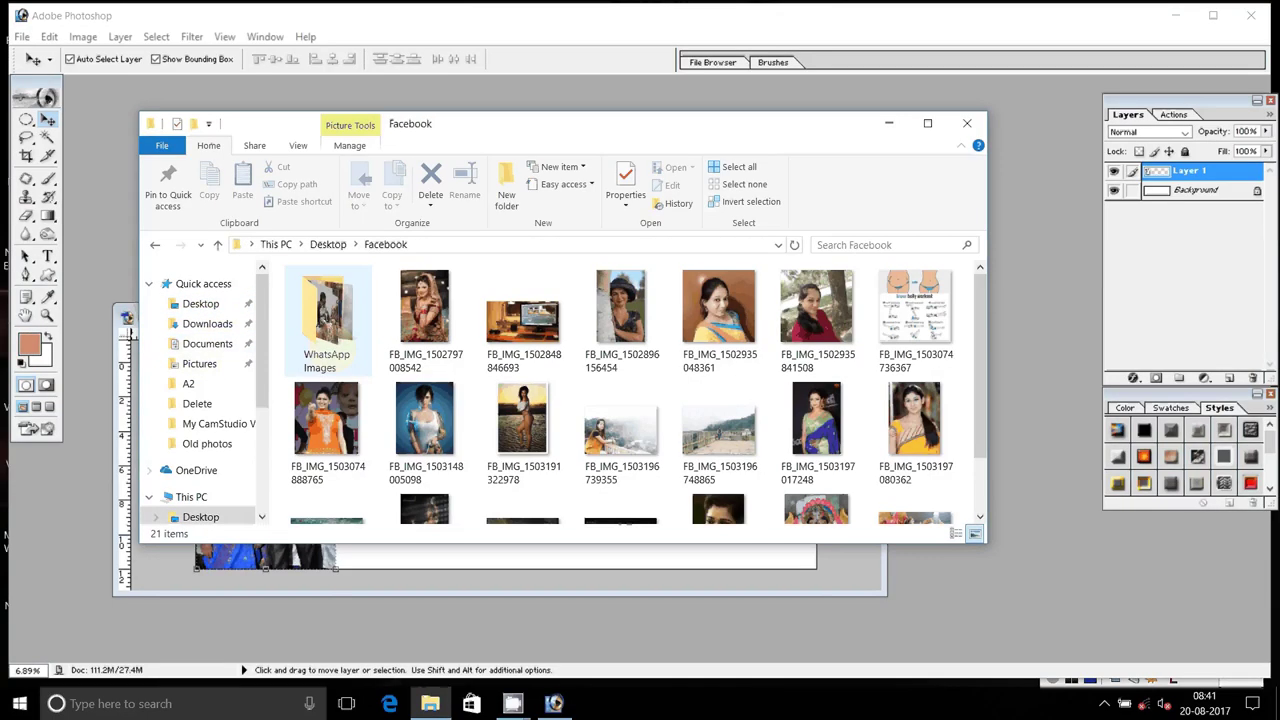
double_click(326, 320)
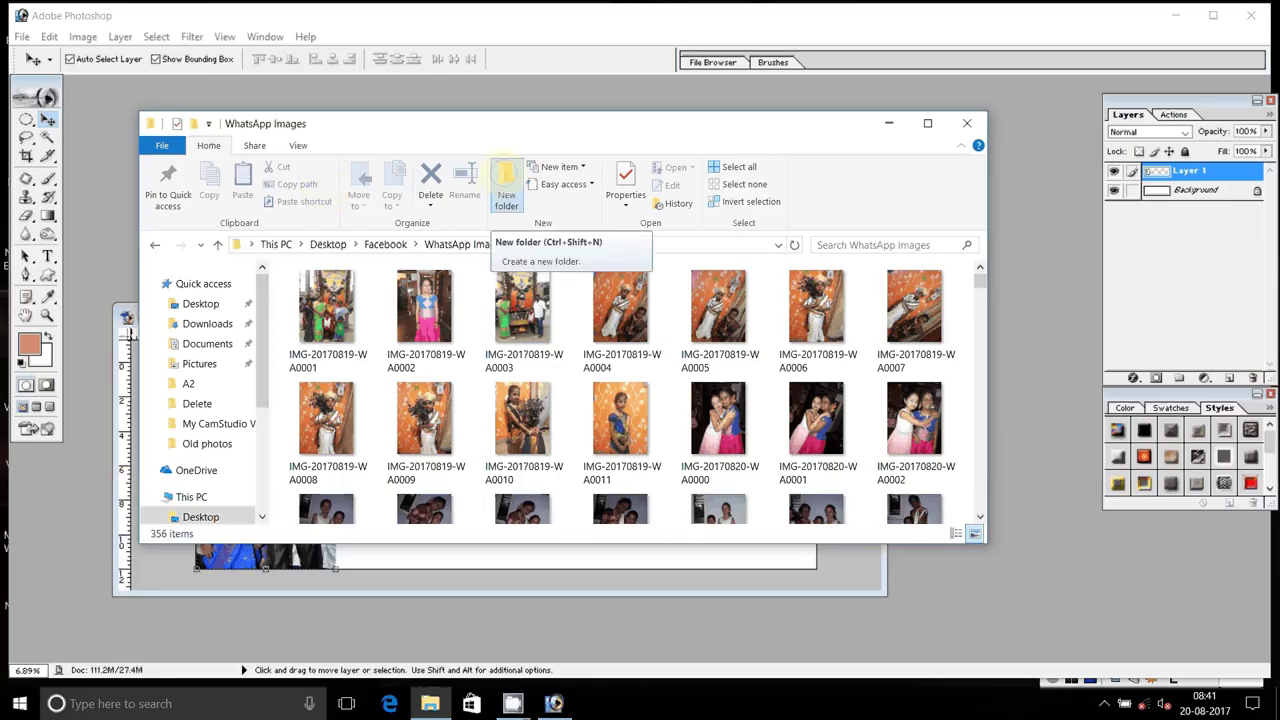
- Create a new folder named 'f D' and show the photos as extra large icons
click(506, 195)
text(f)
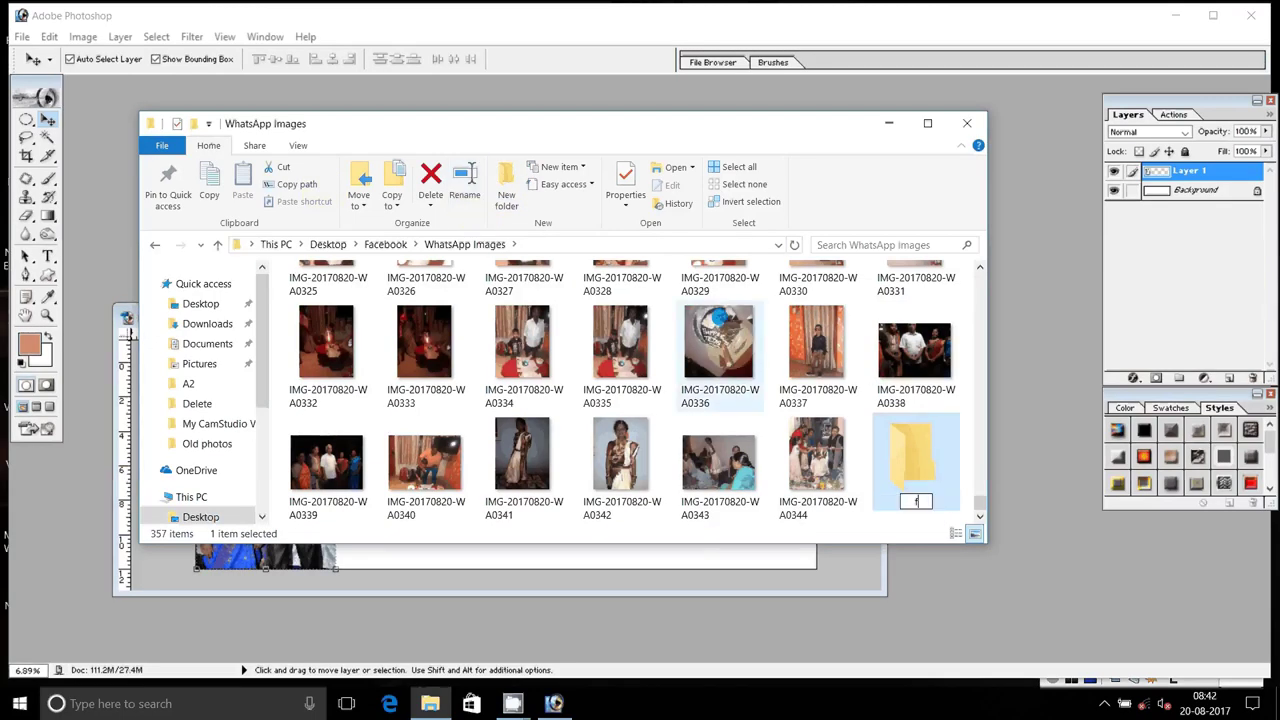
text( D)
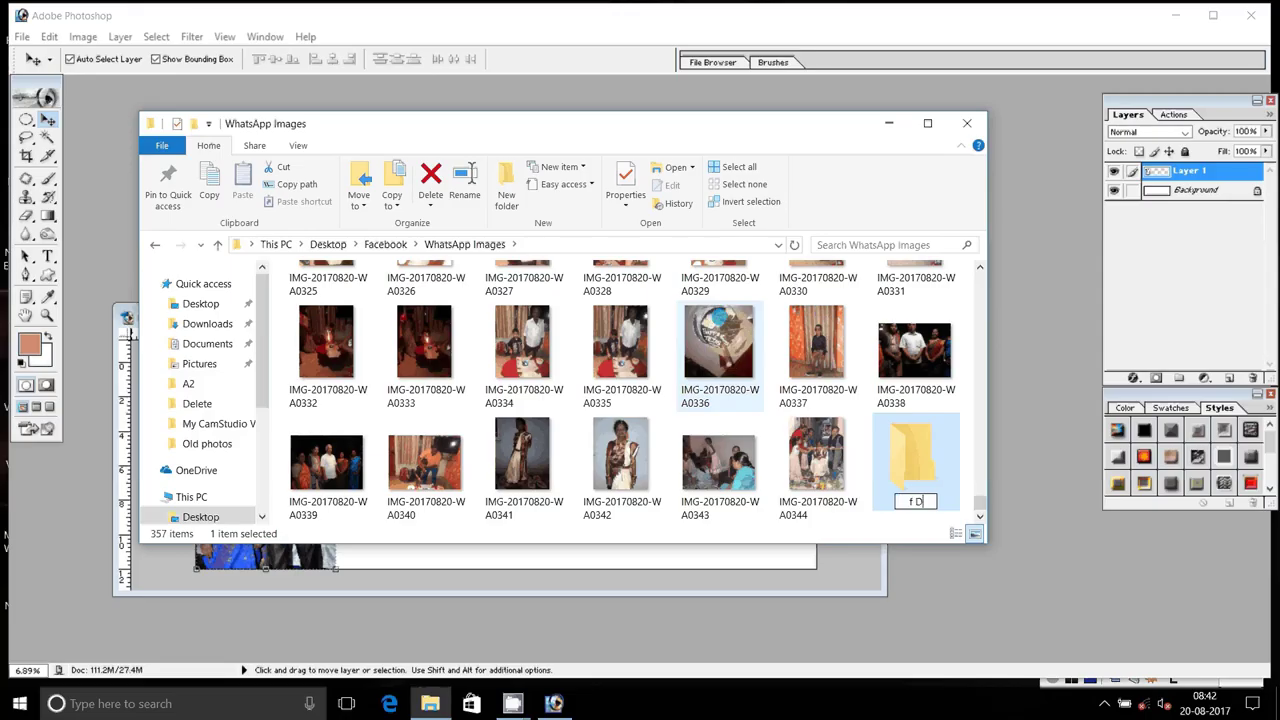
key(Return)
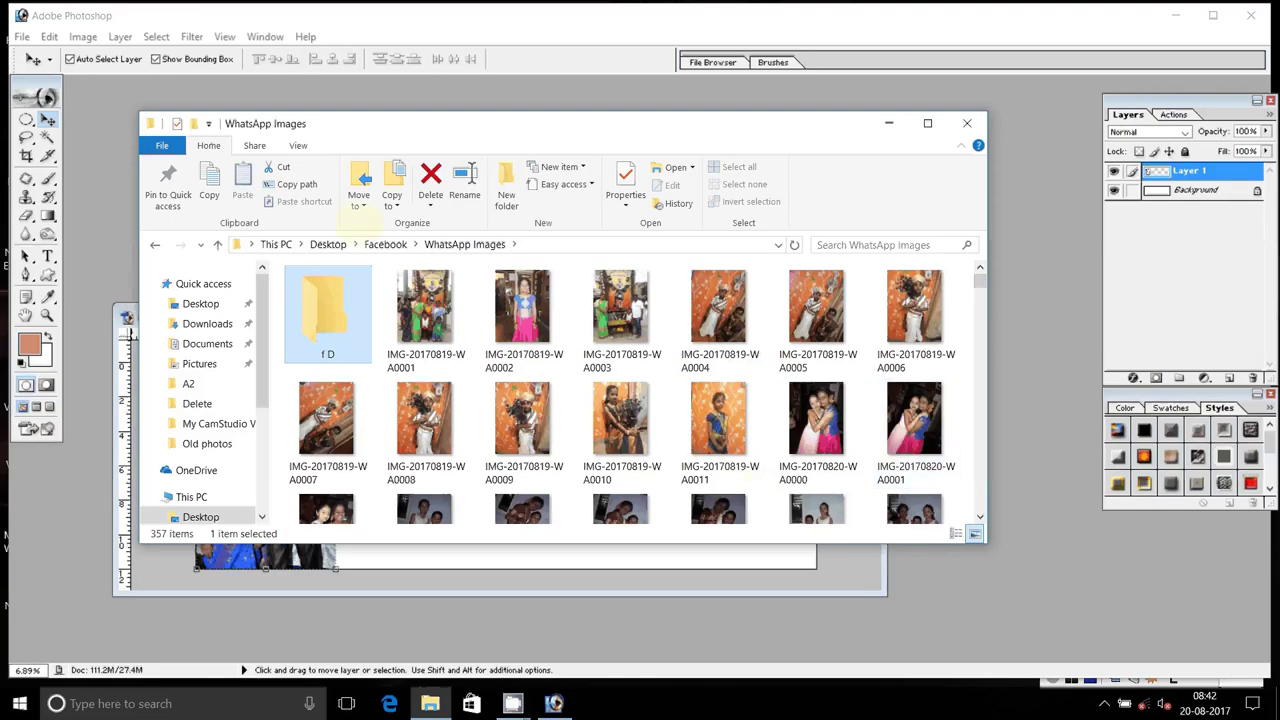
click(298, 145)
click(312, 168)
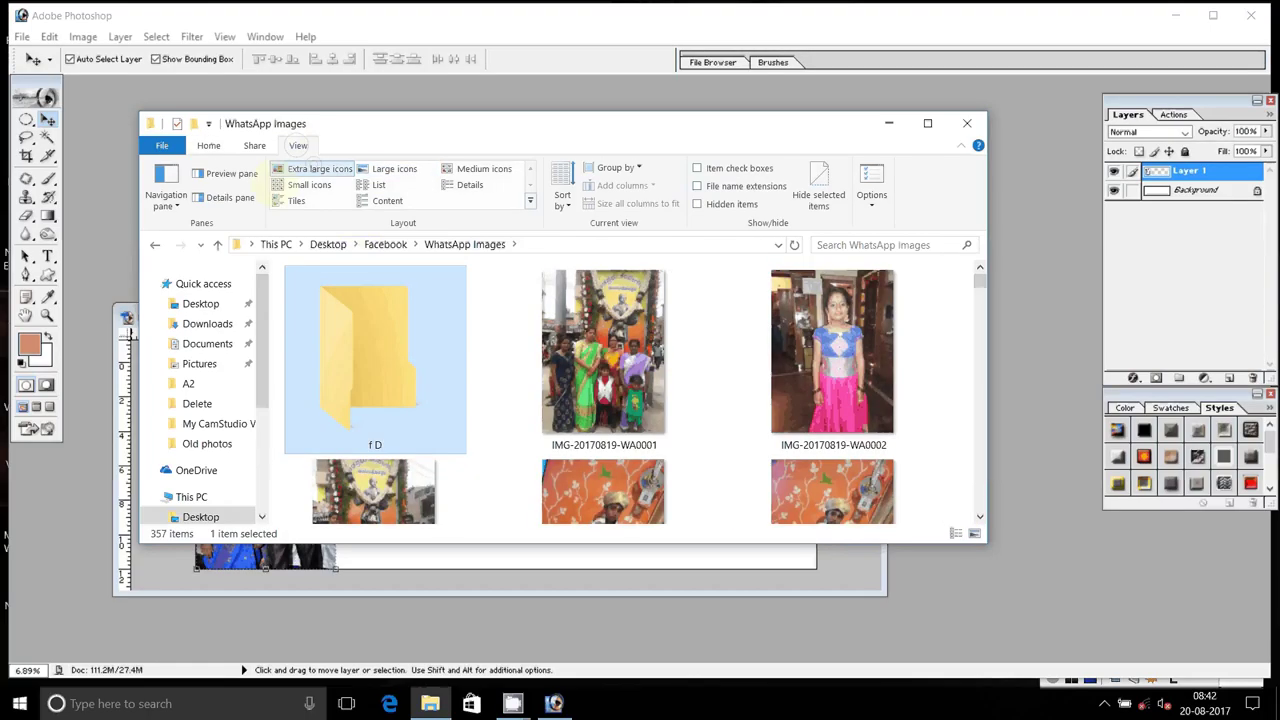
- Scroll through the WhatsApp photos and open IMG-20170820-WA0002 in Photoshop
click(604, 350)
scroll(628, 410, down, 2)
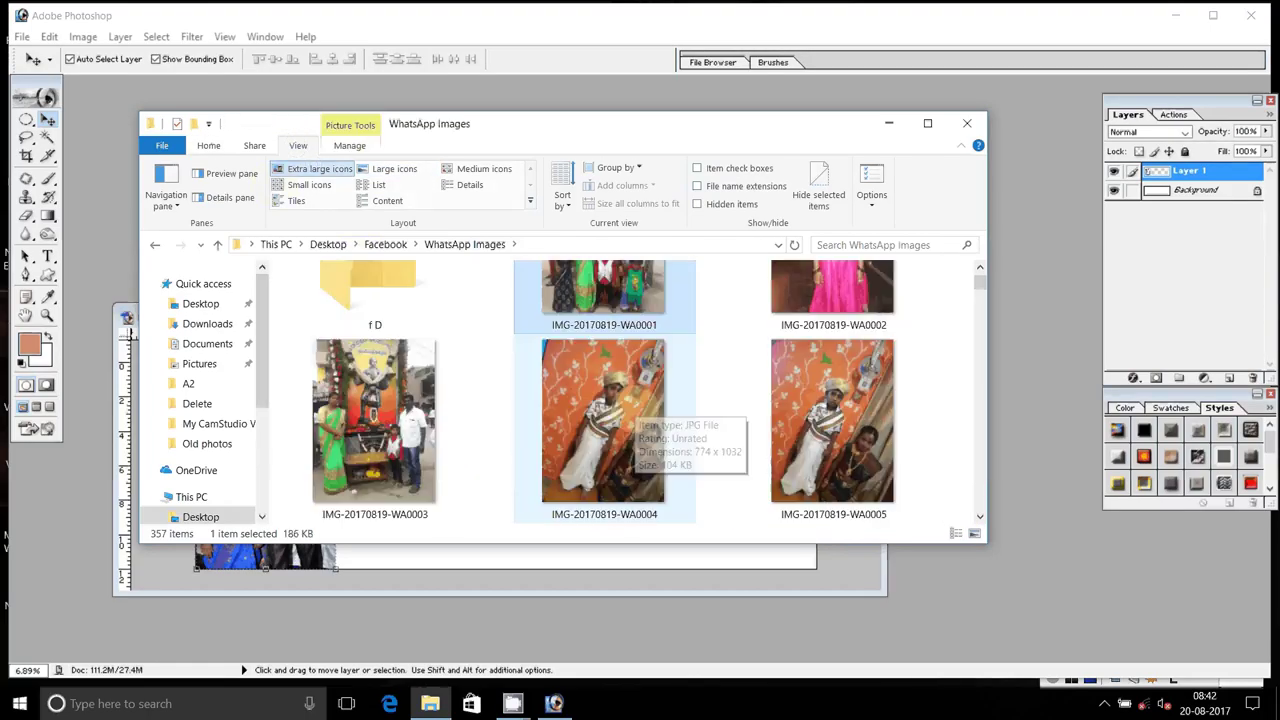
scroll(628, 410, down, 3)
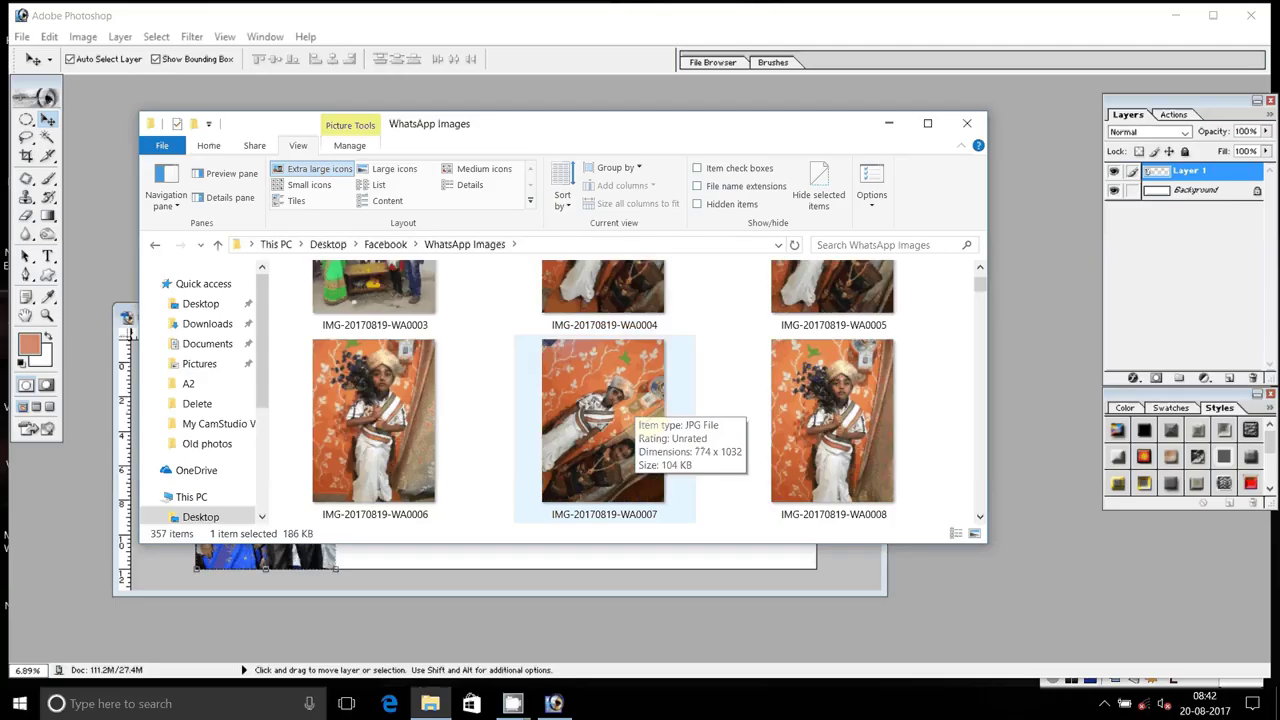
scroll(628, 410, down, 3)
scroll(628, 420, down, 3)
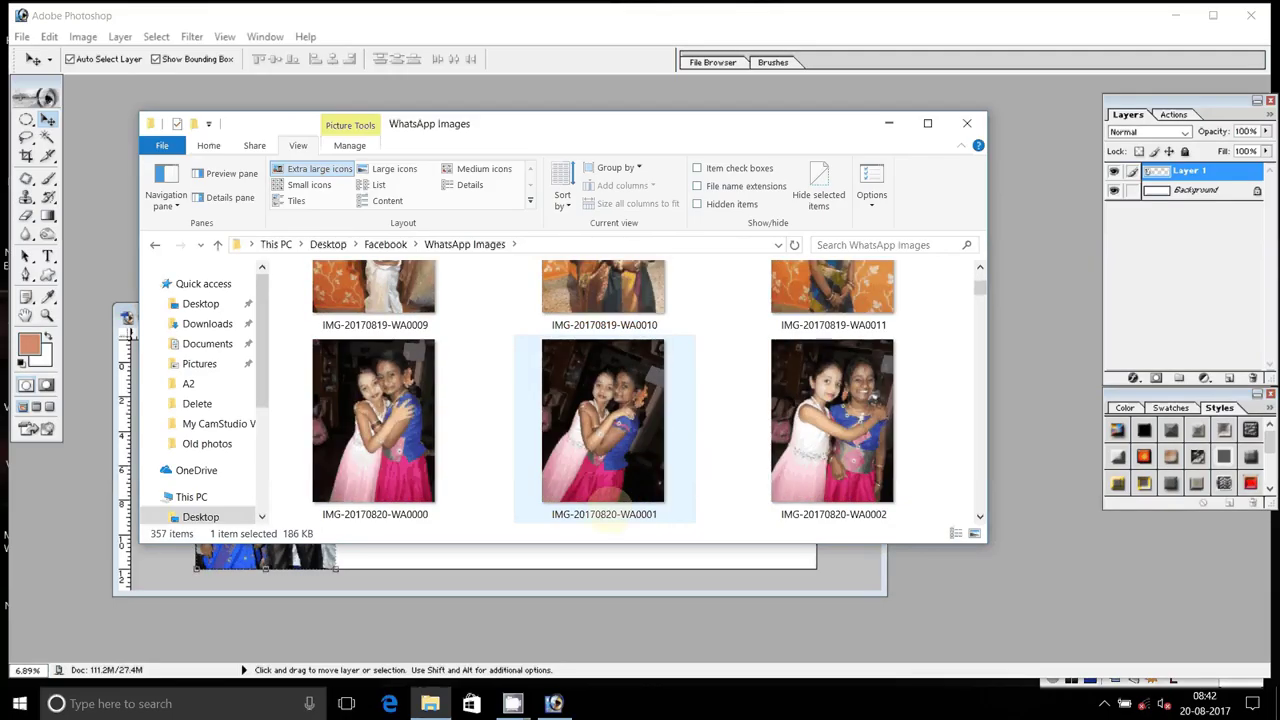
click(832, 430)
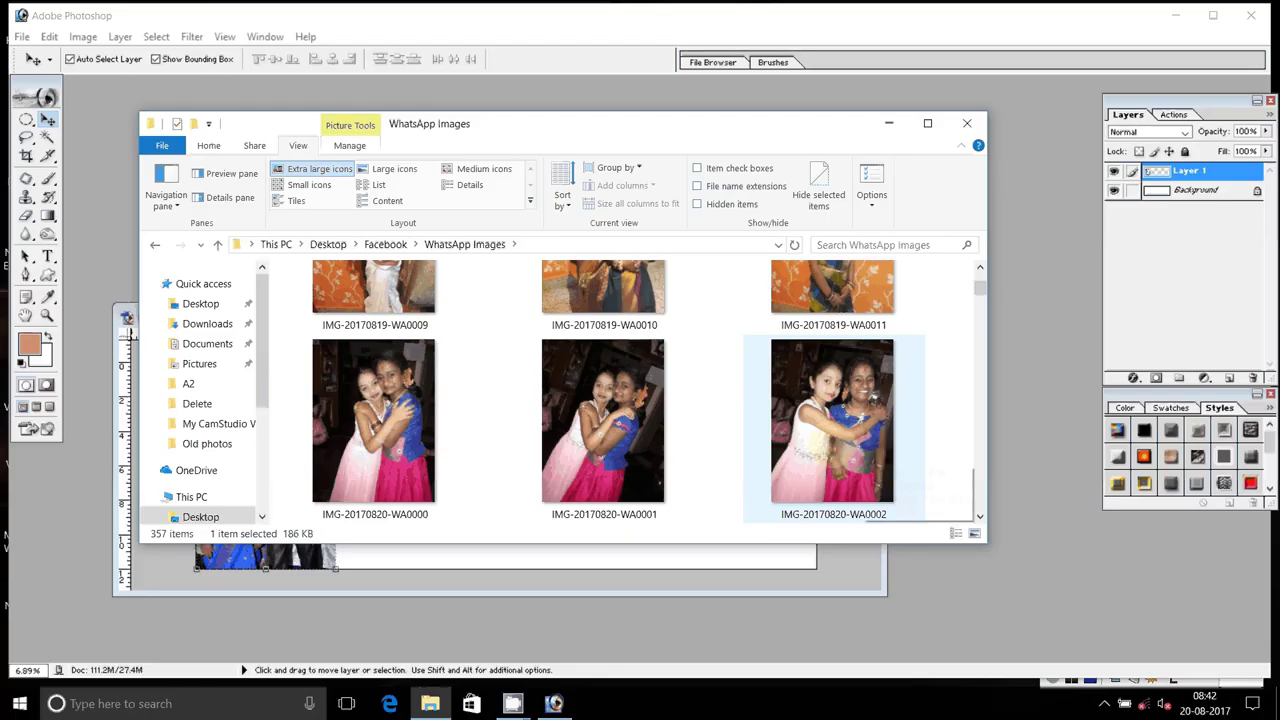
scroll(988, 505, down, 1)
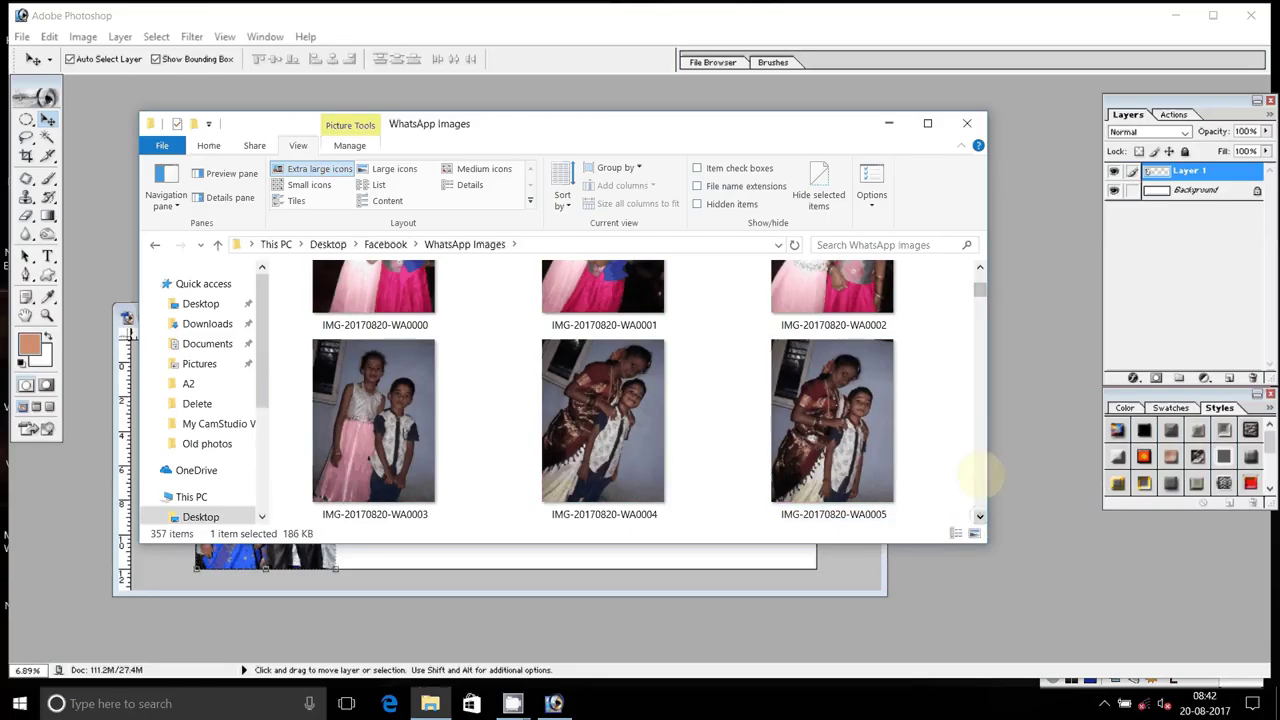
click(980, 267)
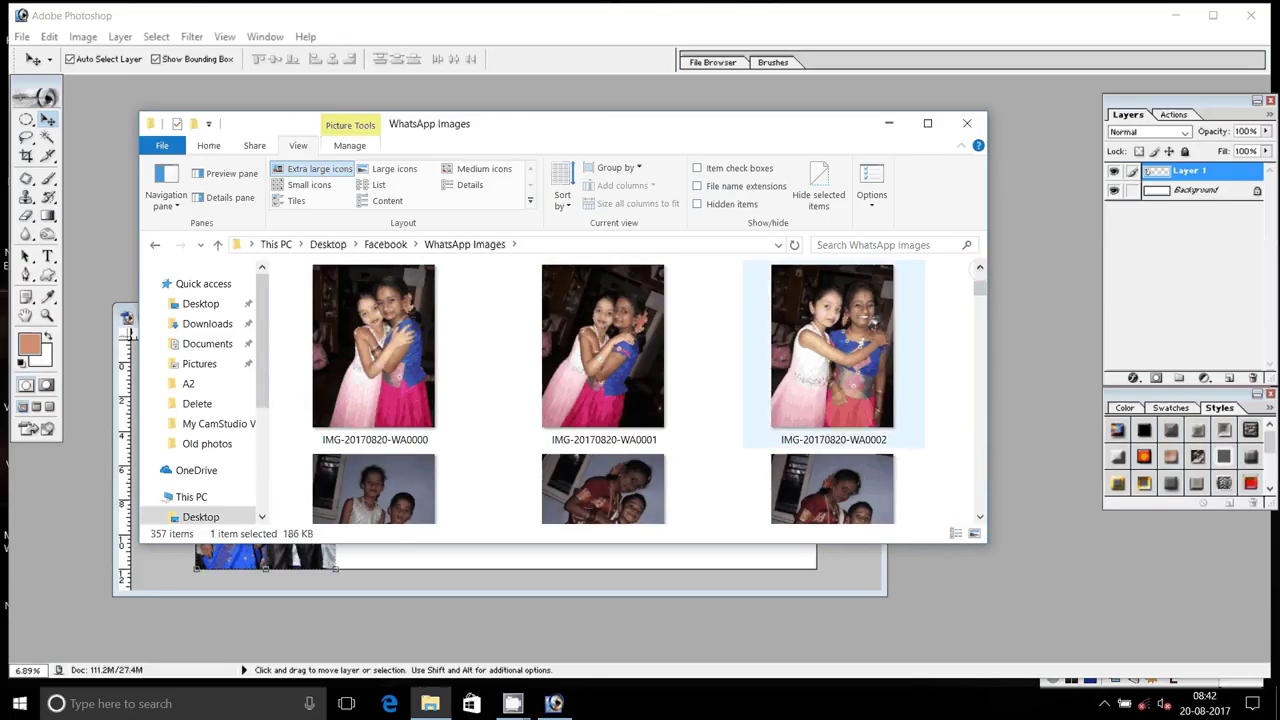
click(835, 392)
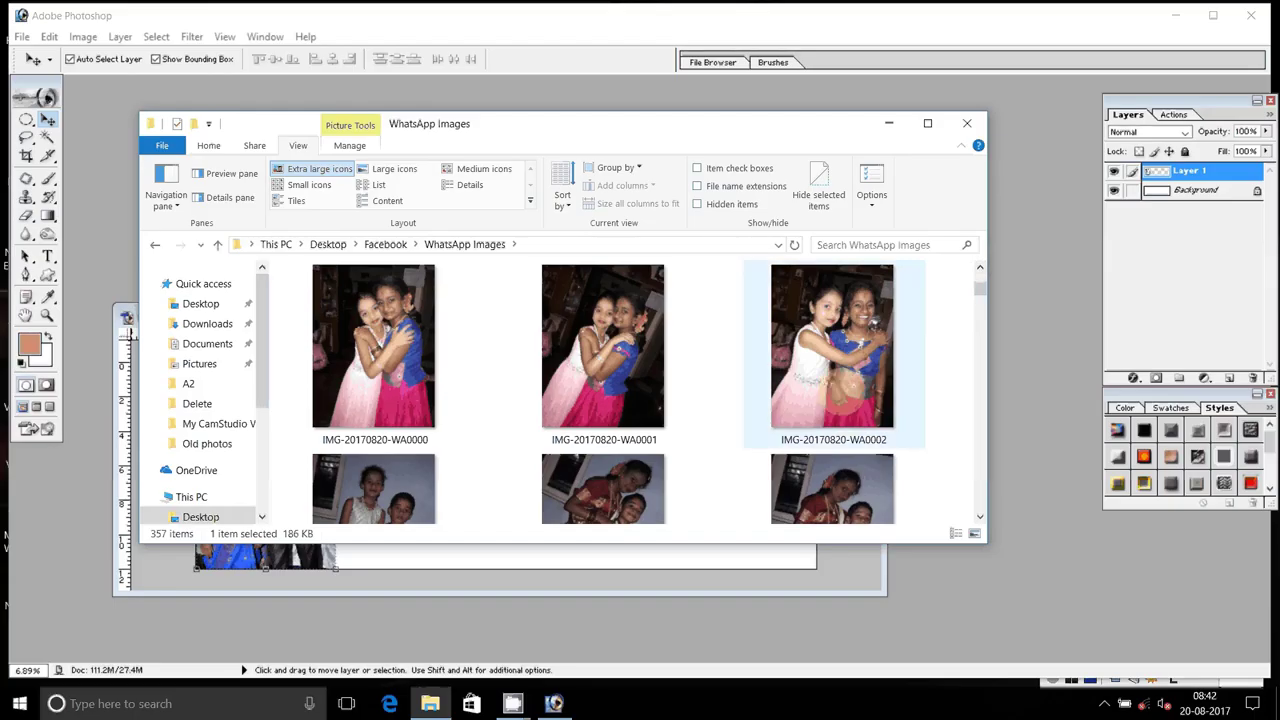
click(832, 380)
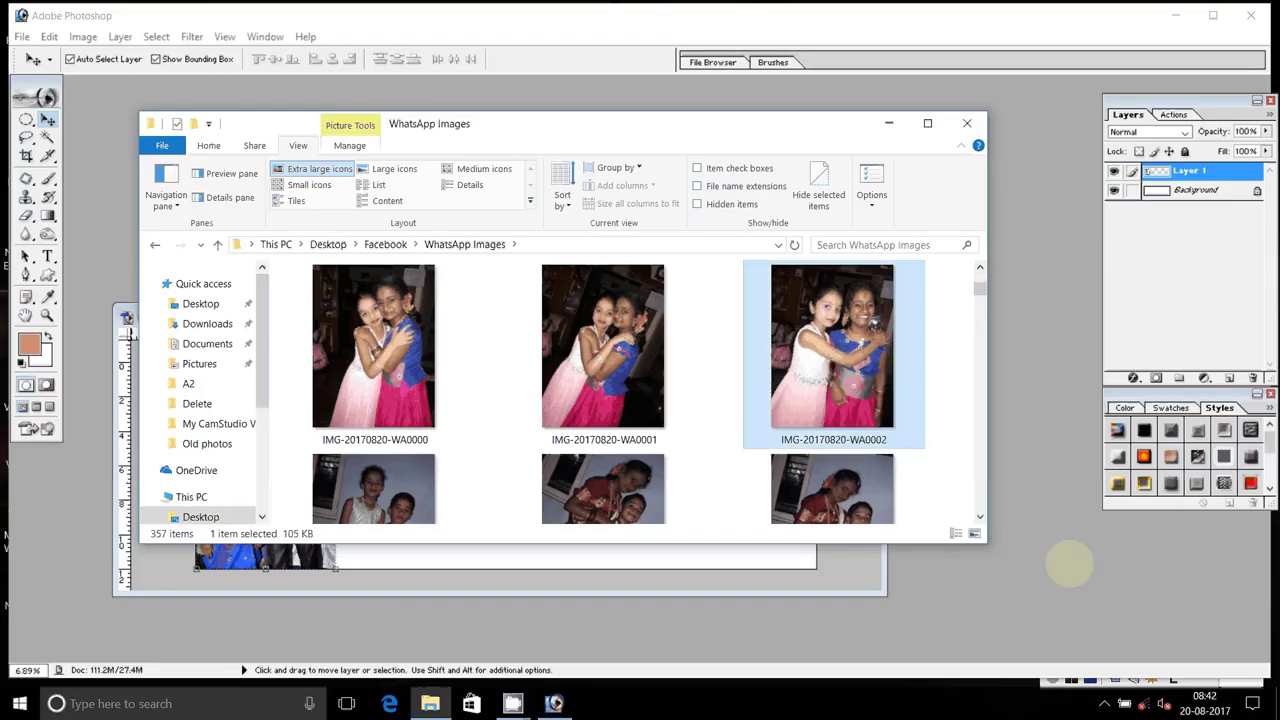
key(Return)
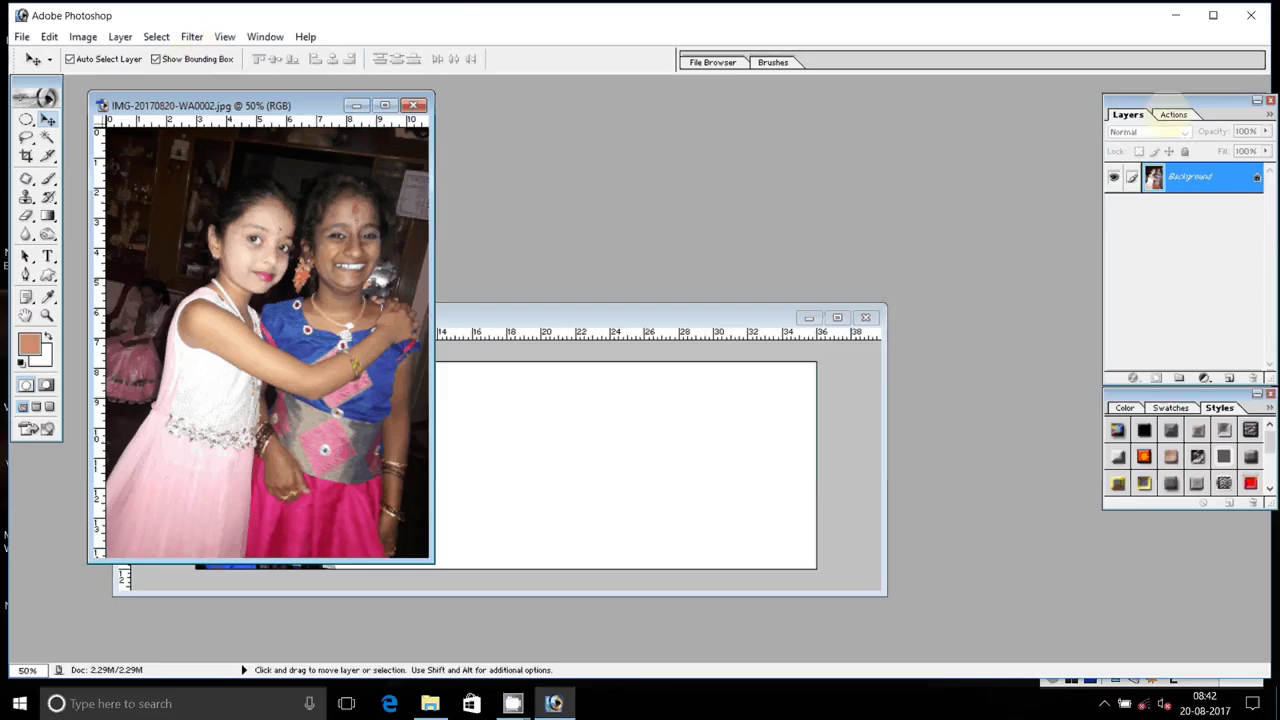
- Run Action 1 on the WA0002 photo, close its window, and return to the WhatsApp Images folder
click(1173, 114)
click(1183, 360)
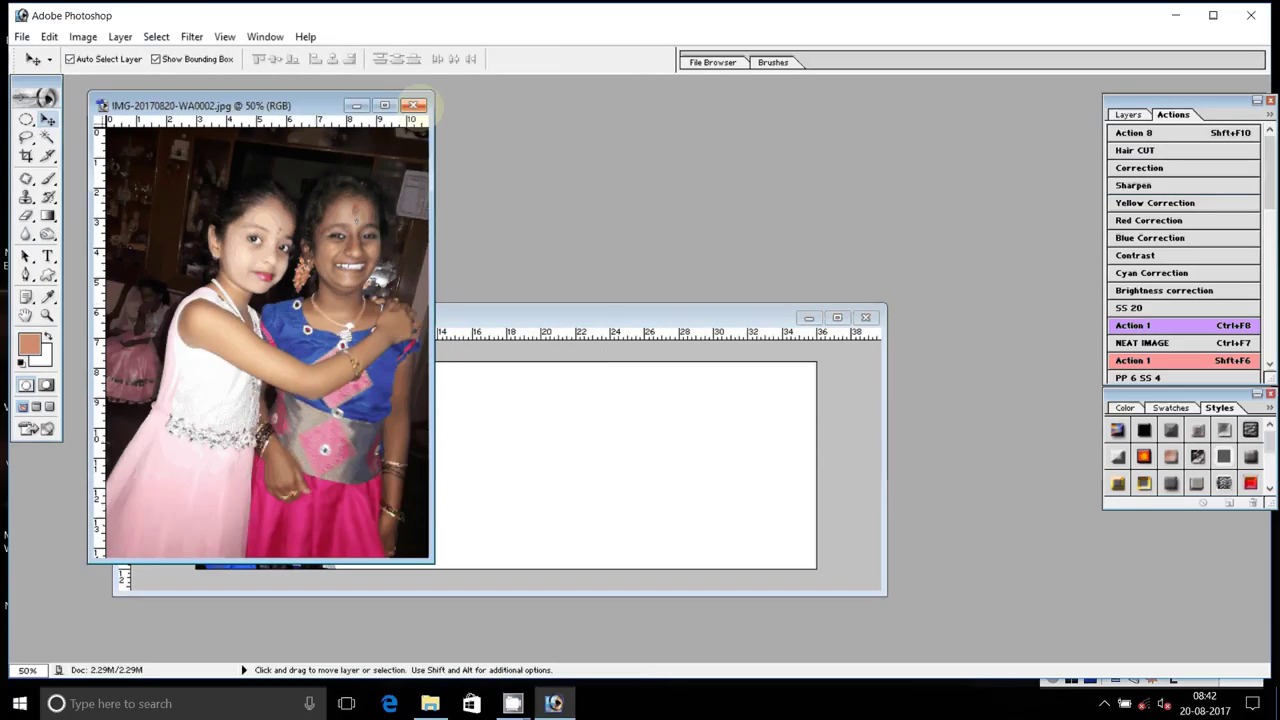
click(413, 105)
click(643, 274)
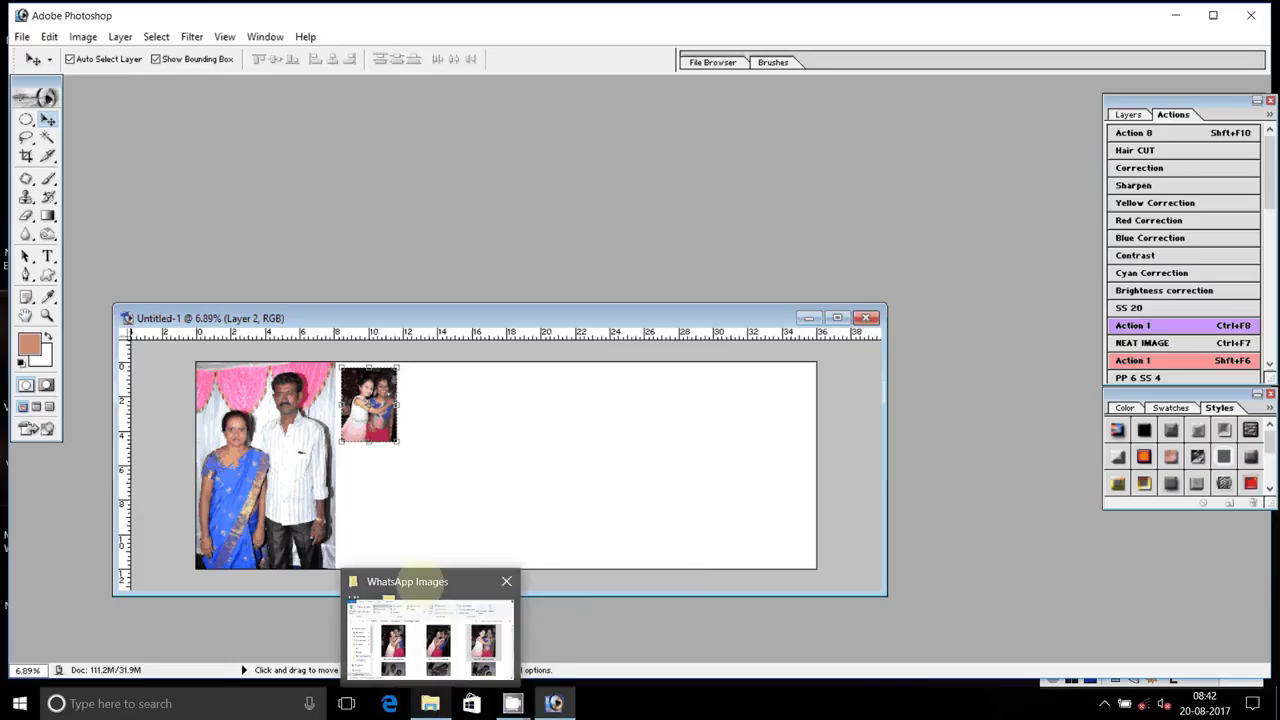
click(430, 703)
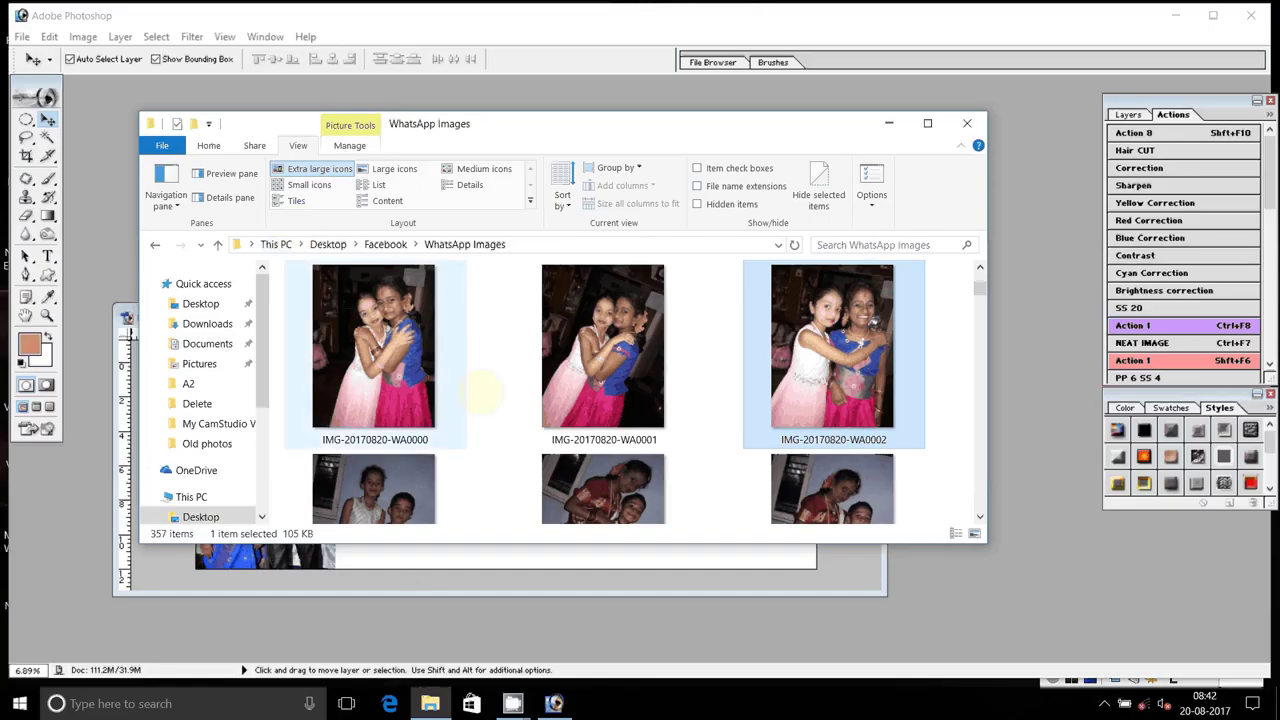
- Move photos IMG-20170820-WA0000 through WA0002 into the WhatsApp Images > f D folder
ctrl+click(432, 370)
ctrl+click(585, 368)
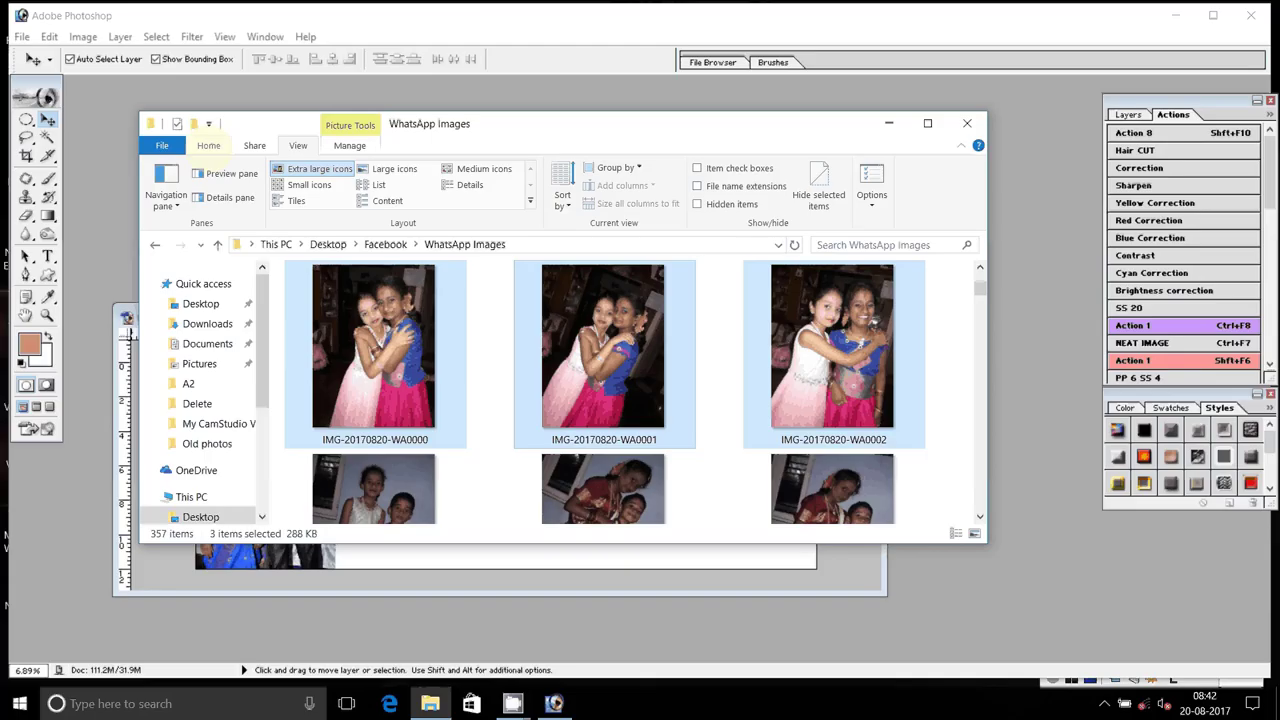
click(209, 145)
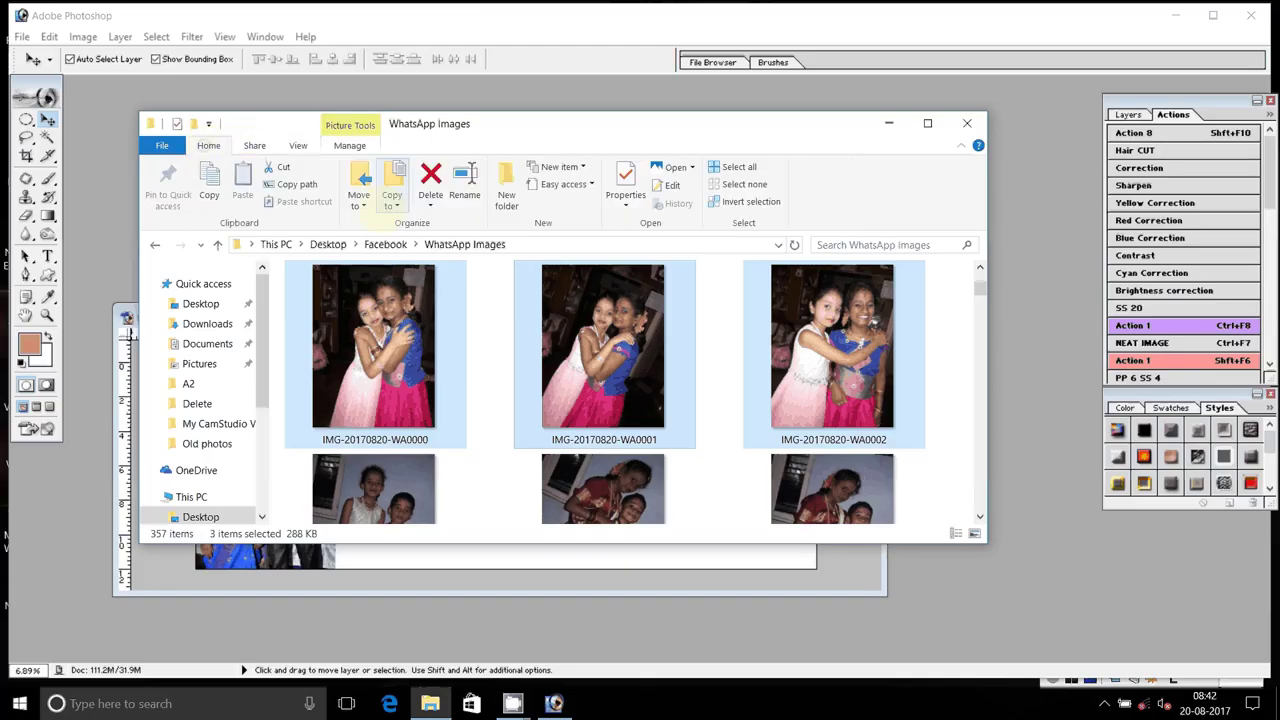
click(358, 195)
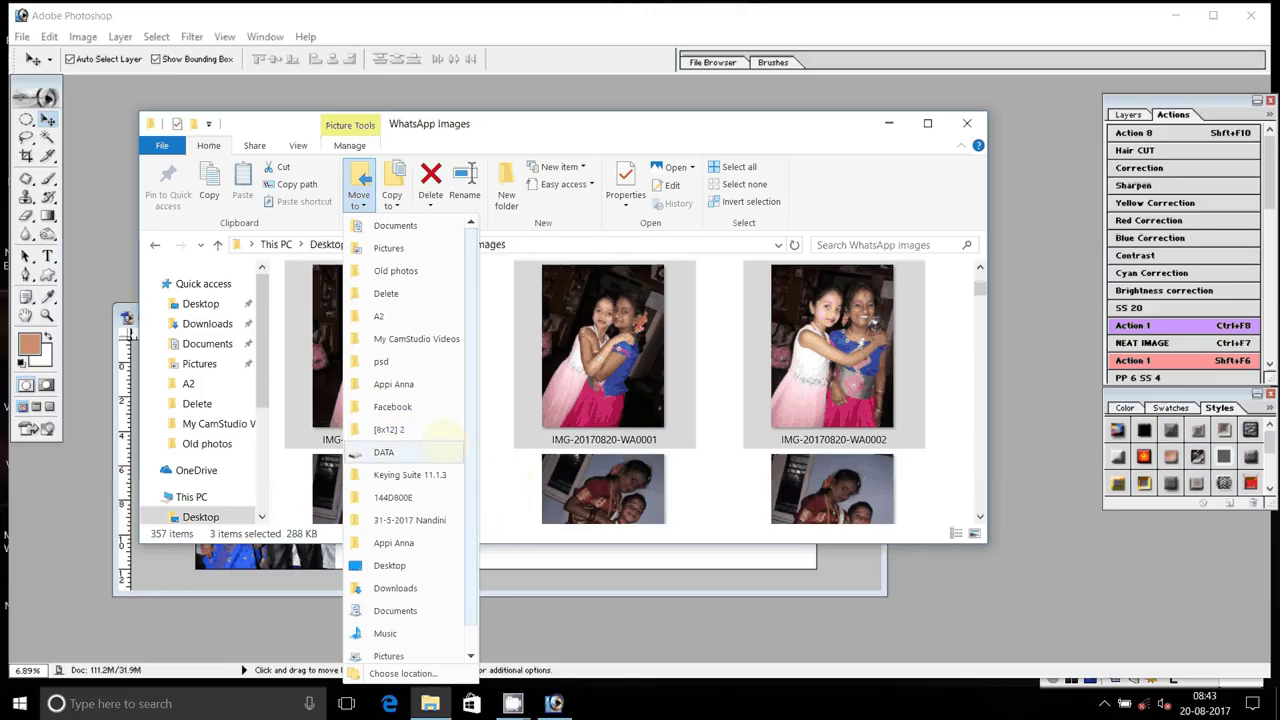
scroll(446, 440, down, 1)
click(400, 672)
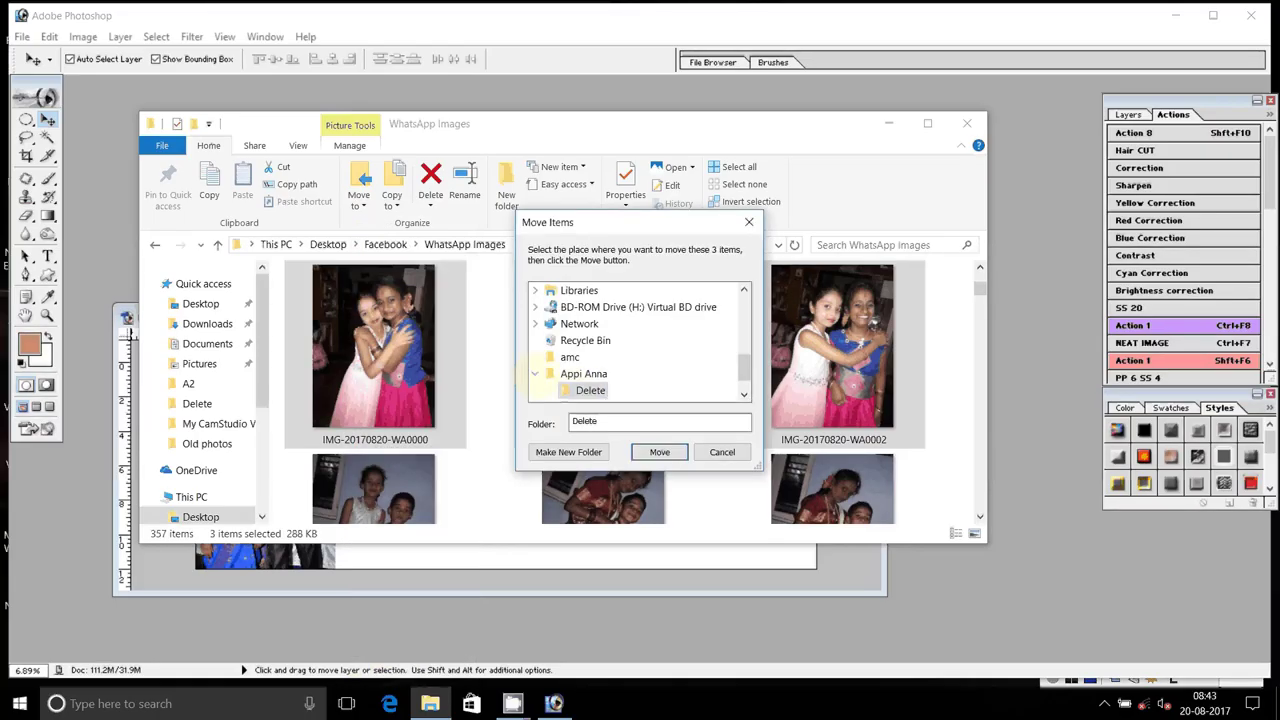
double_click(586, 374)
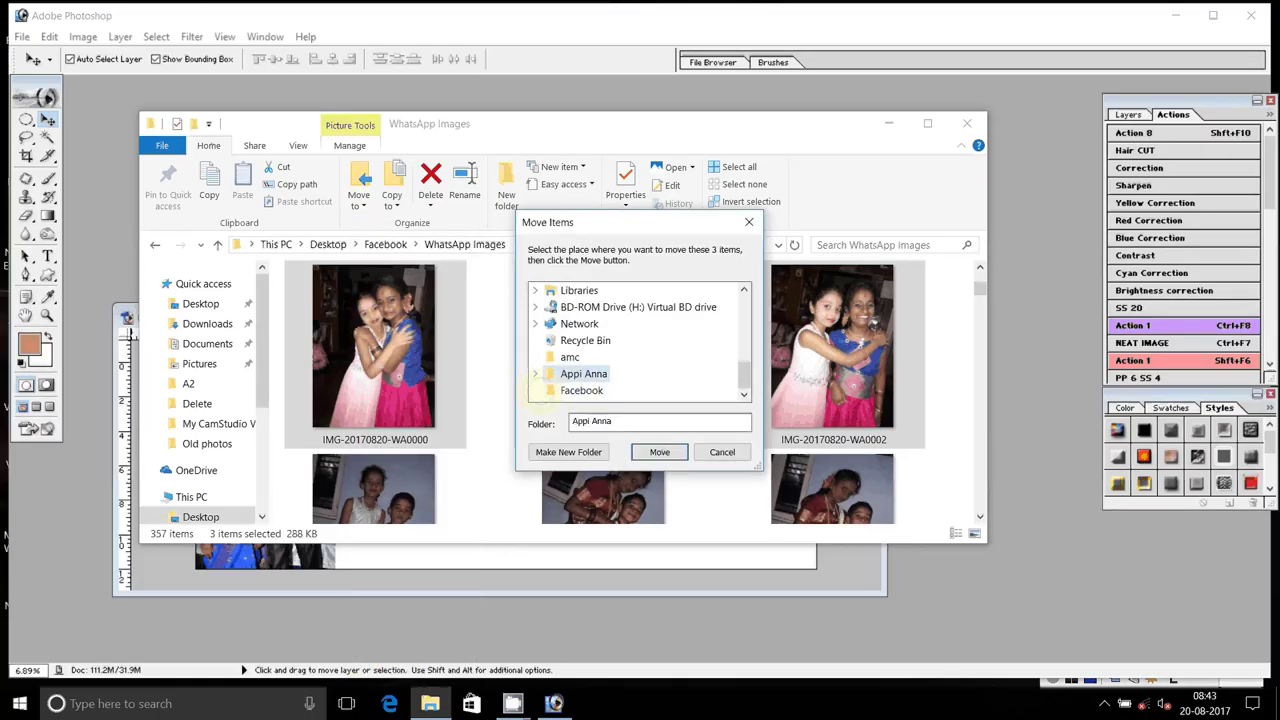
click(536, 391)
click(582, 390)
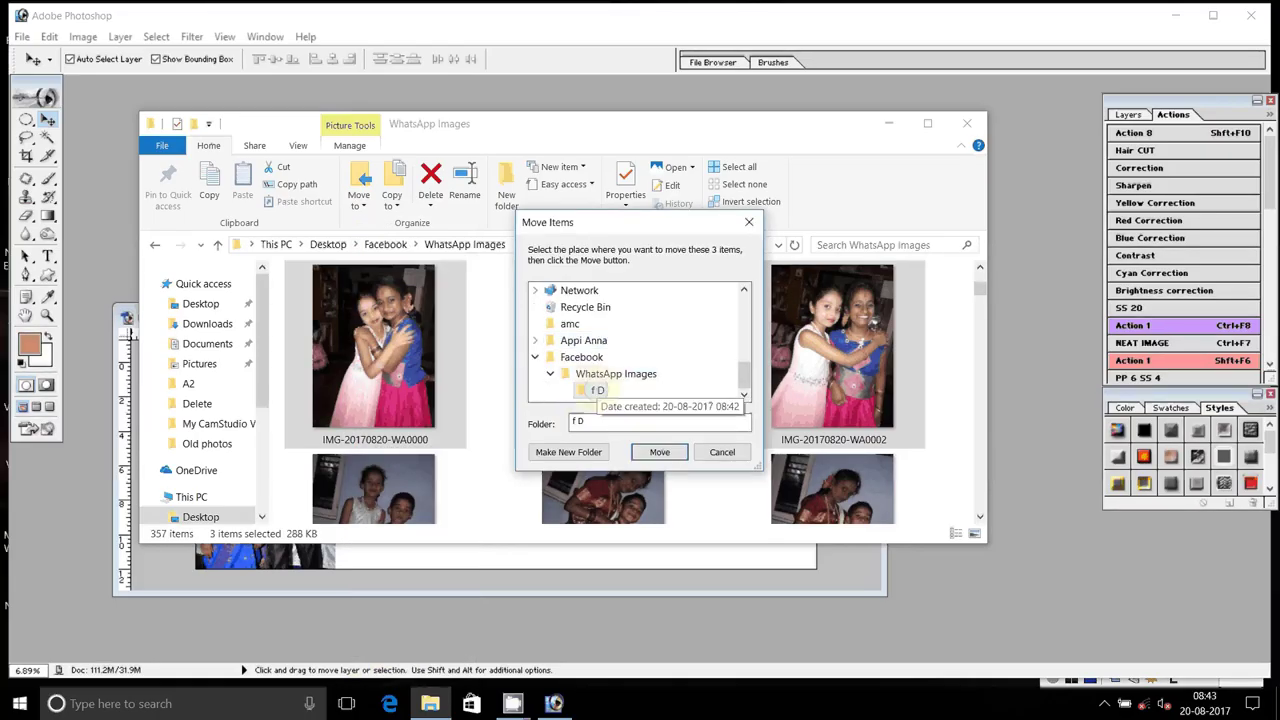
click(659, 452)
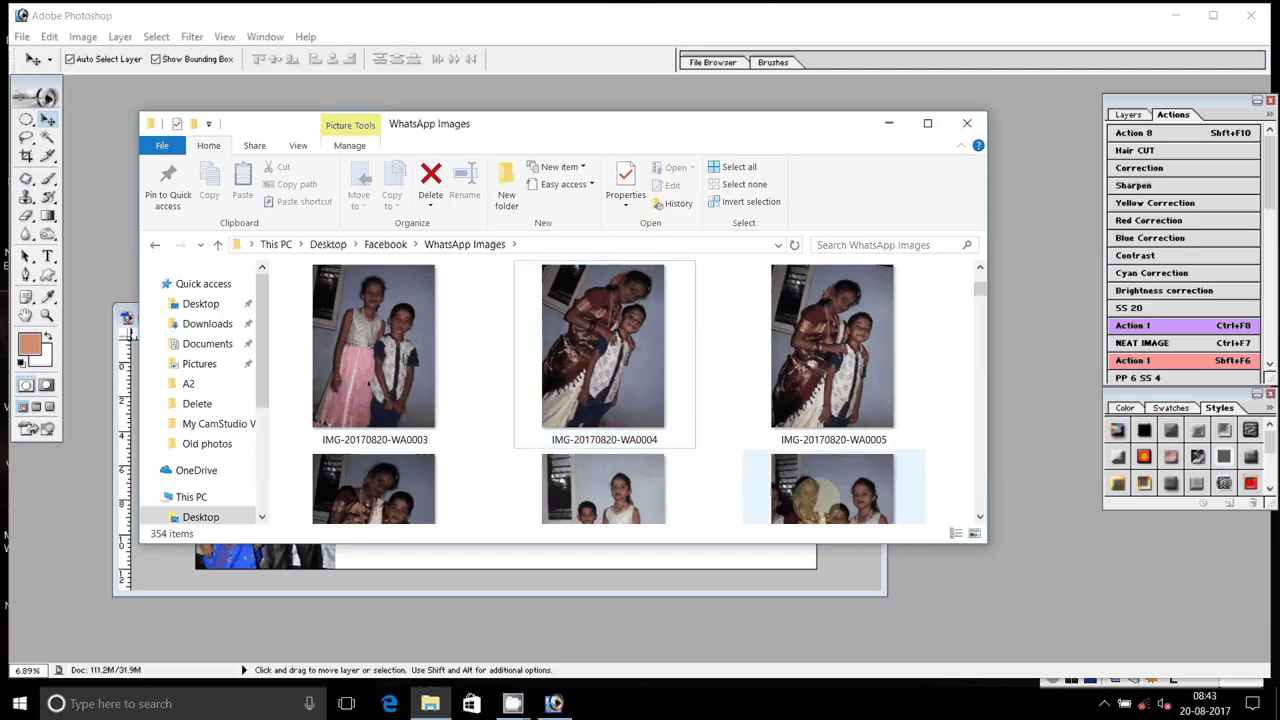
- Apply the colour correction, sharpen and noise-reduction actions to IMG-20170820-WA0006
click(374, 490)
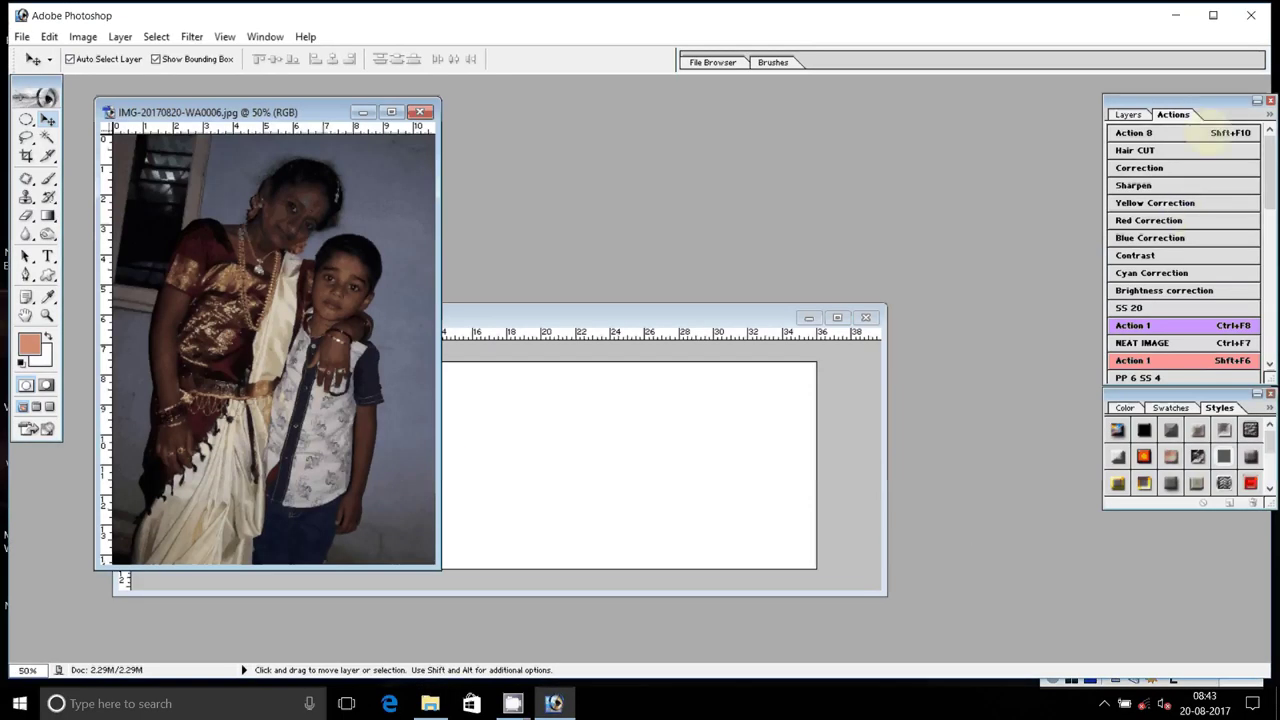
click(1160, 168)
click(1140, 185)
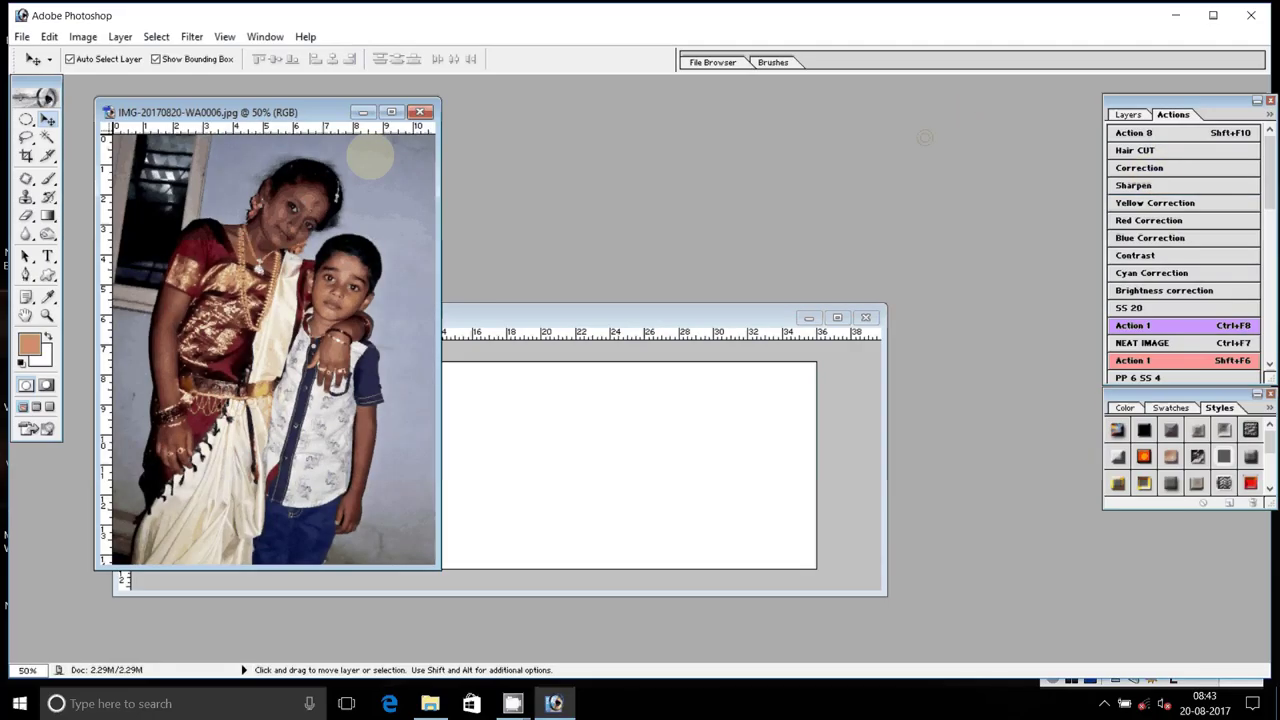
click(1190, 325)
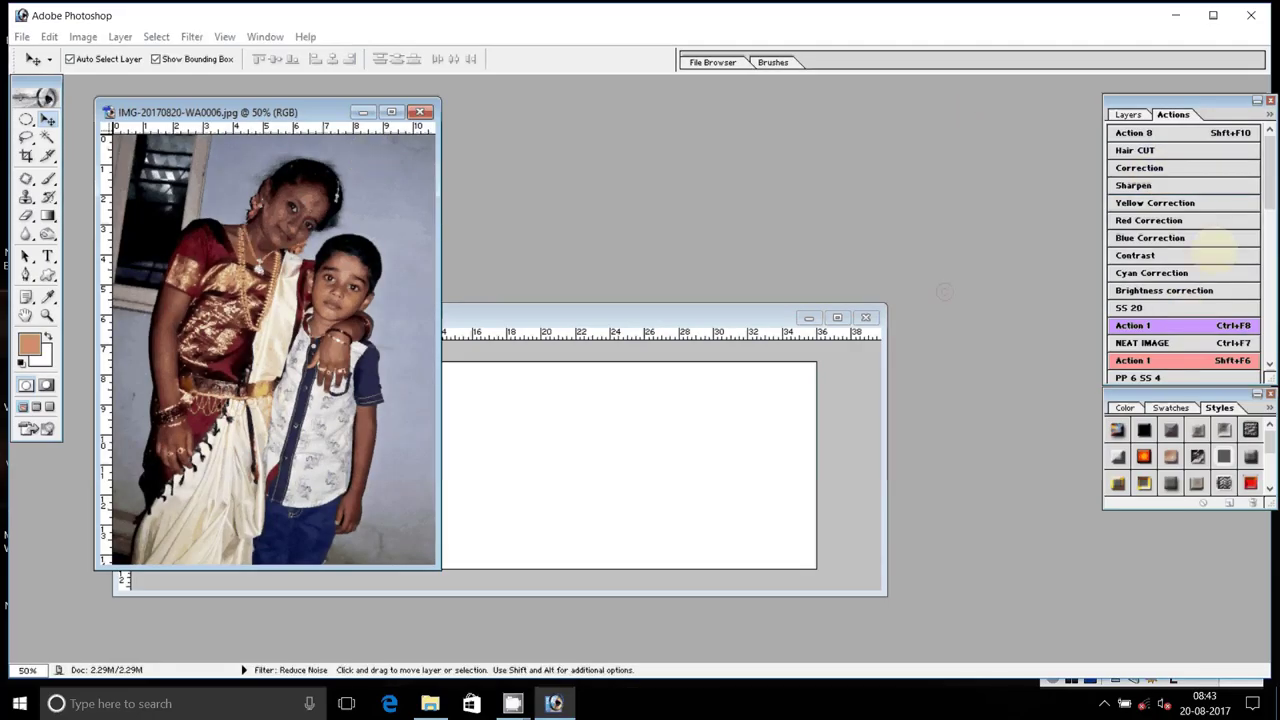
- Place the saree photo in the album's top row and add a horizontal guide below it
click(574, 449)
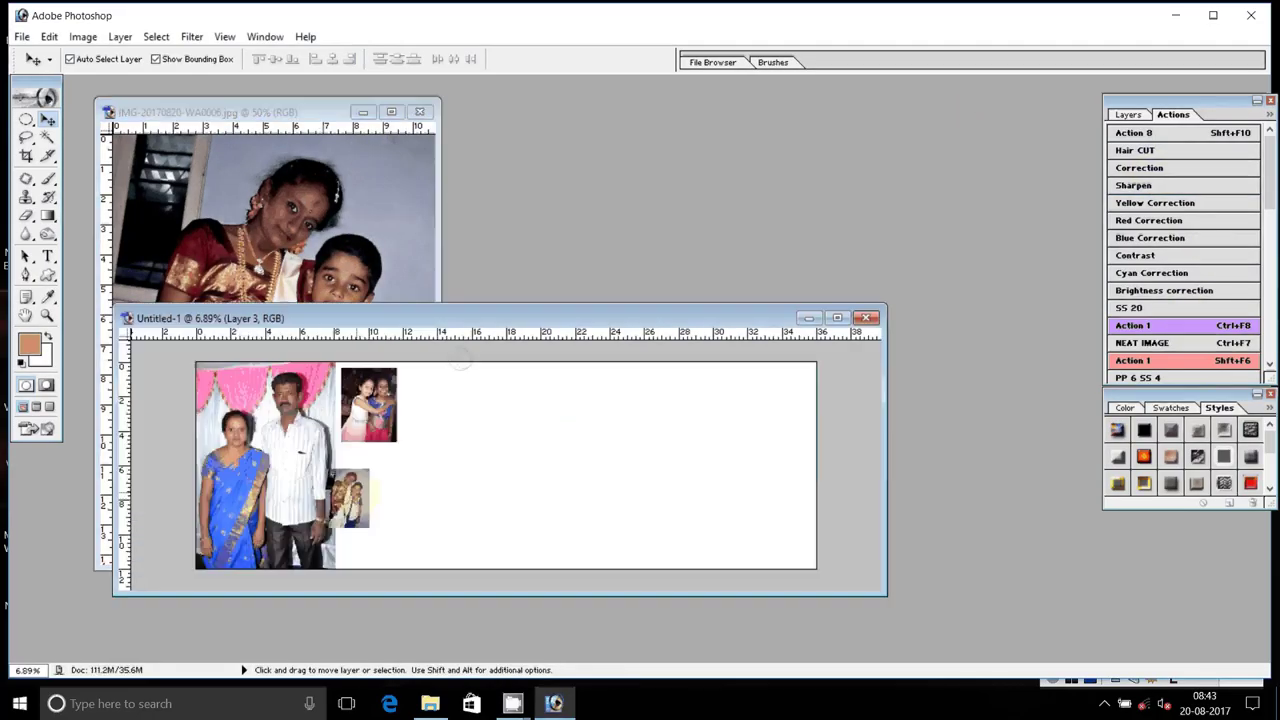
mouse_move(378, 496)
mouse_down()
mouse_move(405, 487)
mouse_move(435, 403)
mouse_up()
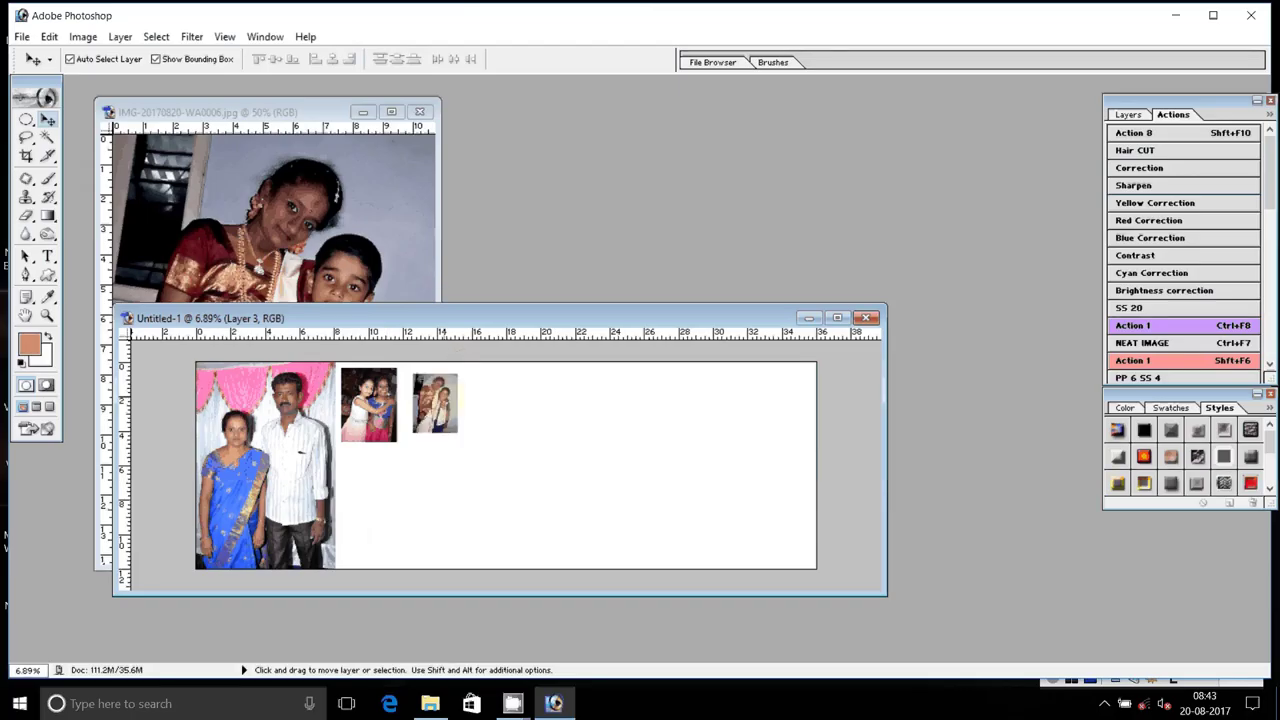
drag(500, 333, 485, 444)
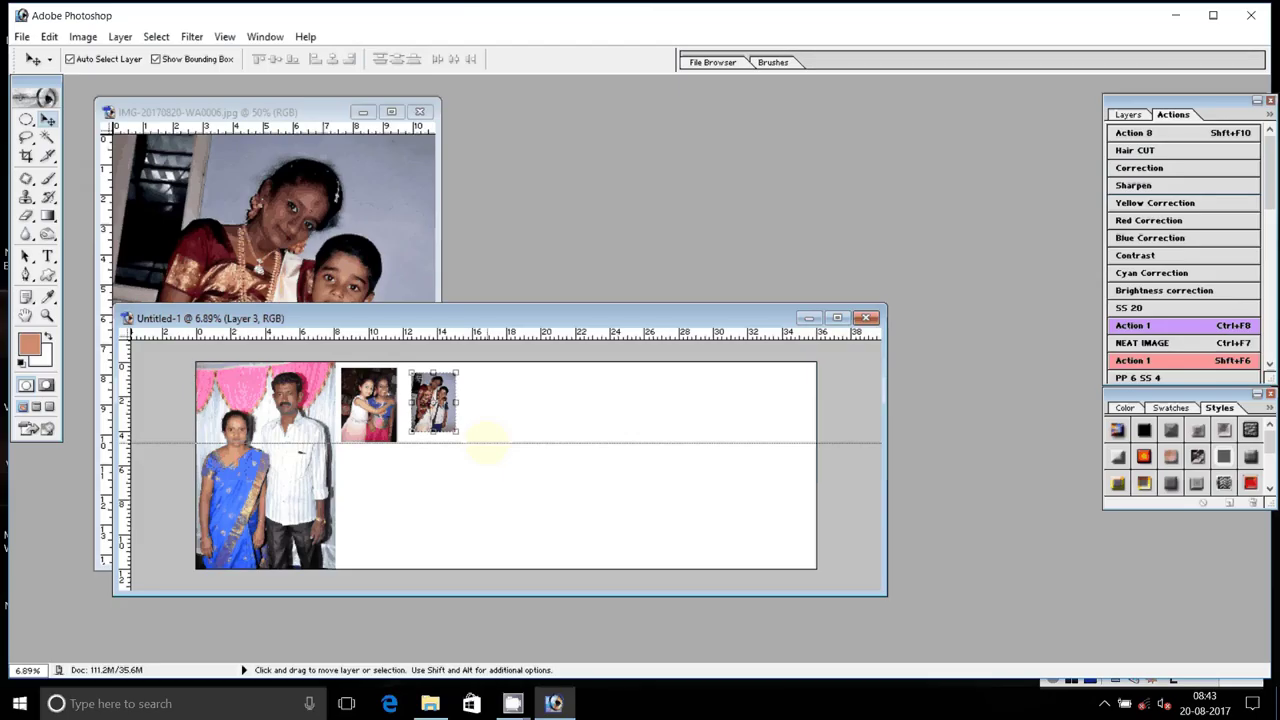
click(369, 404)
drag(369, 404, 379, 404)
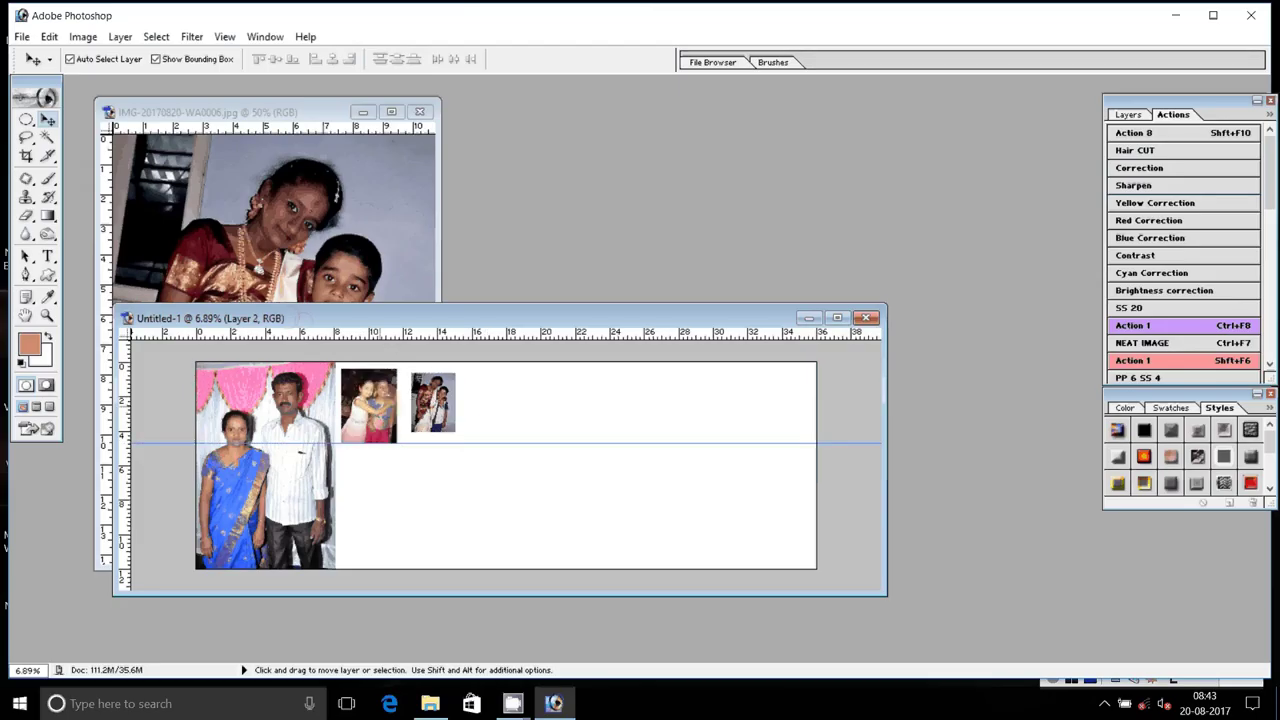
- Enlarge Layer 3 to 122.1% and close the WA0006 source without saving
click(448, 395)
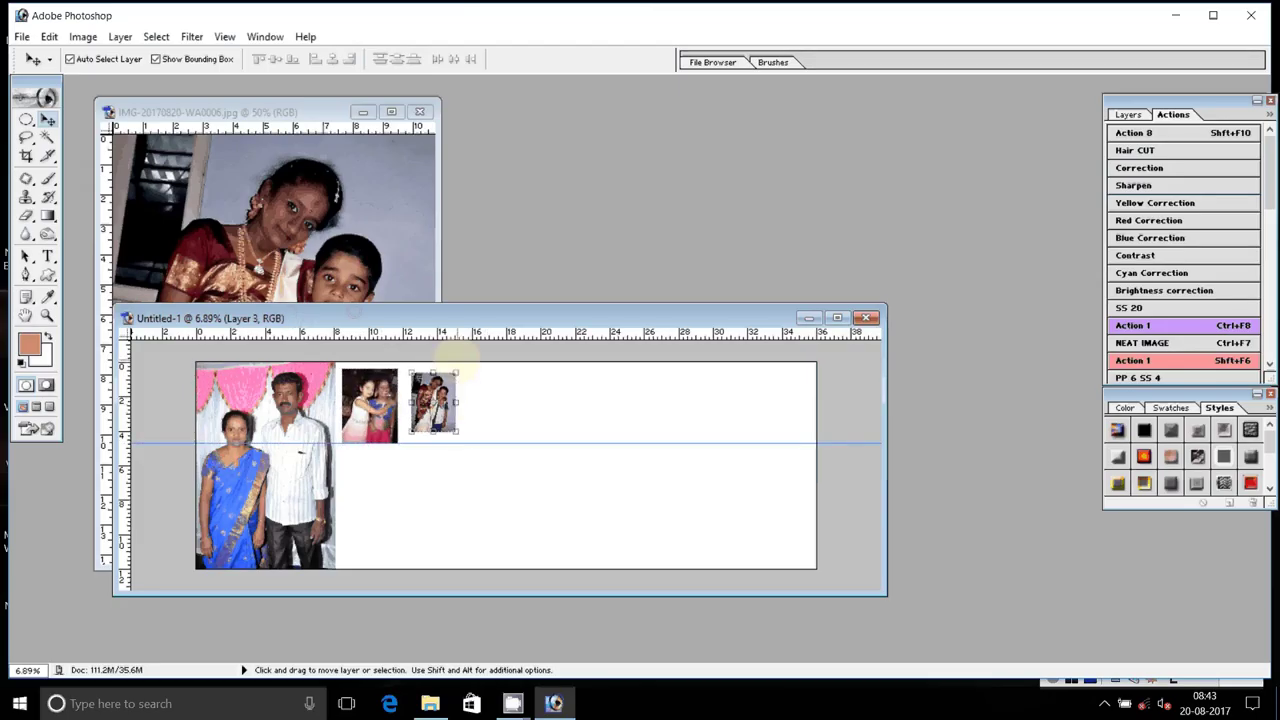
key(ctrl+t)
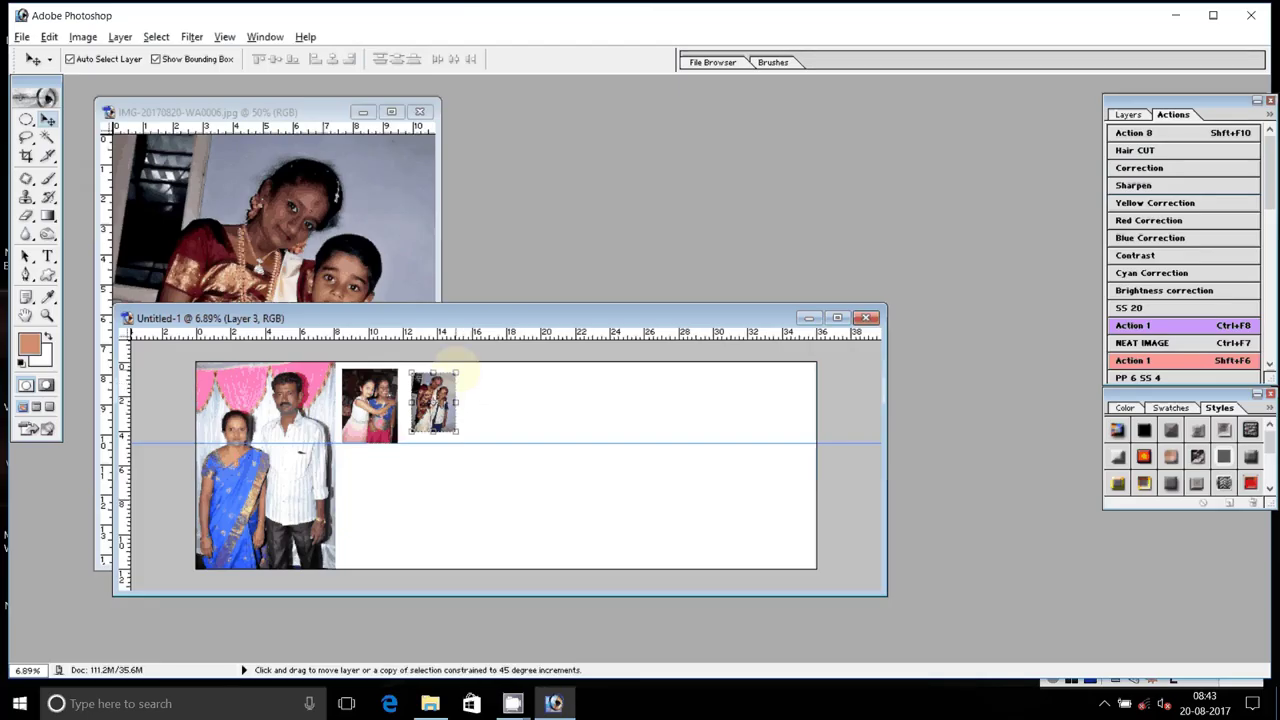
drag(458, 371, 458, 372)
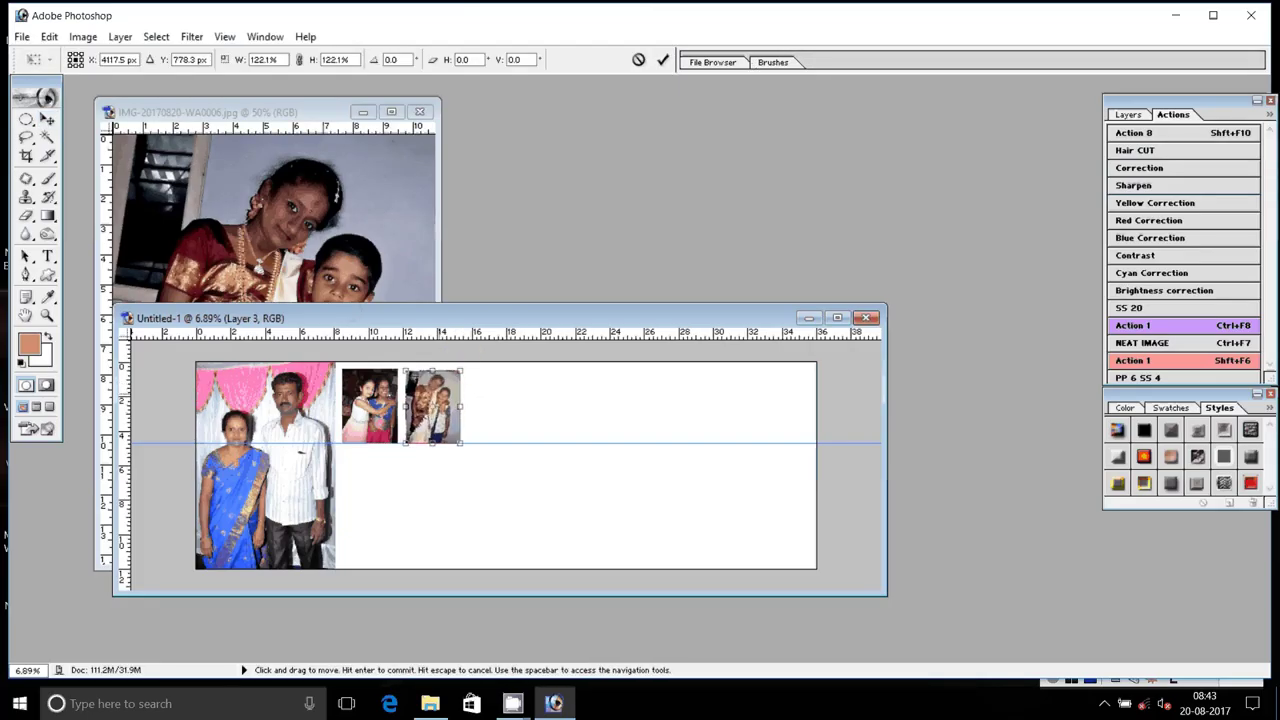
click(675, 103)
key(Return)
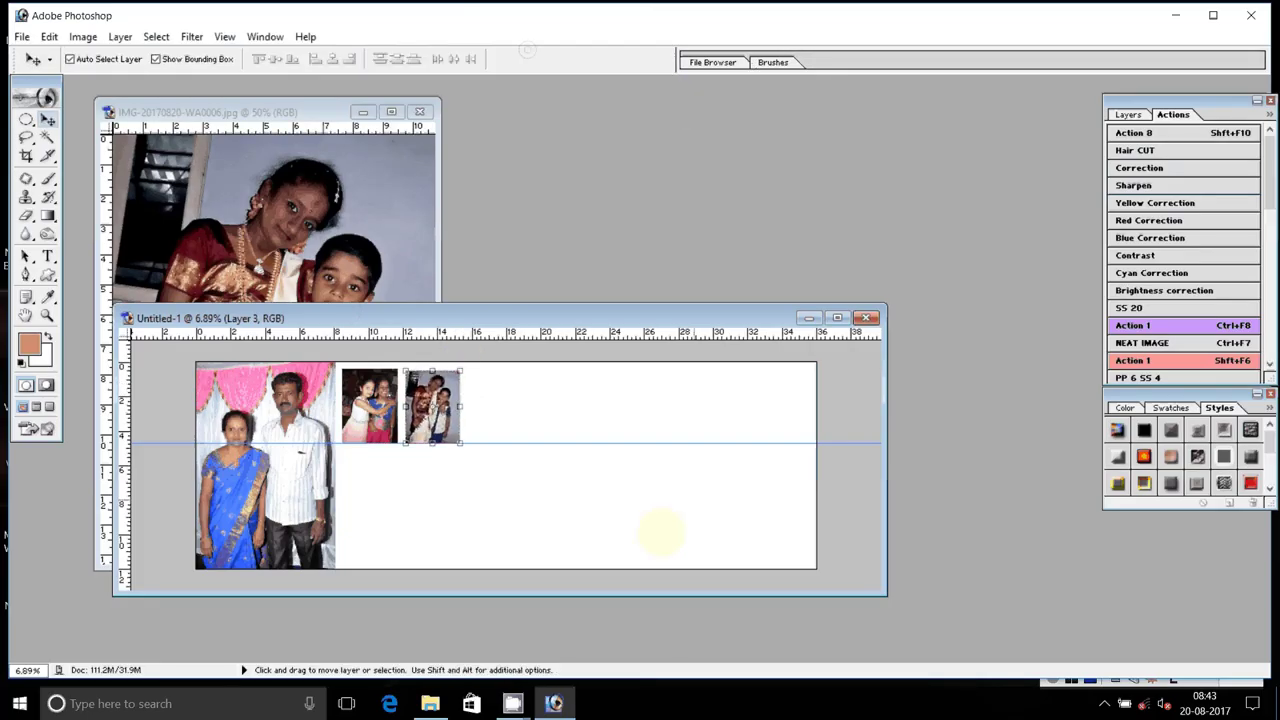
click(433, 113)
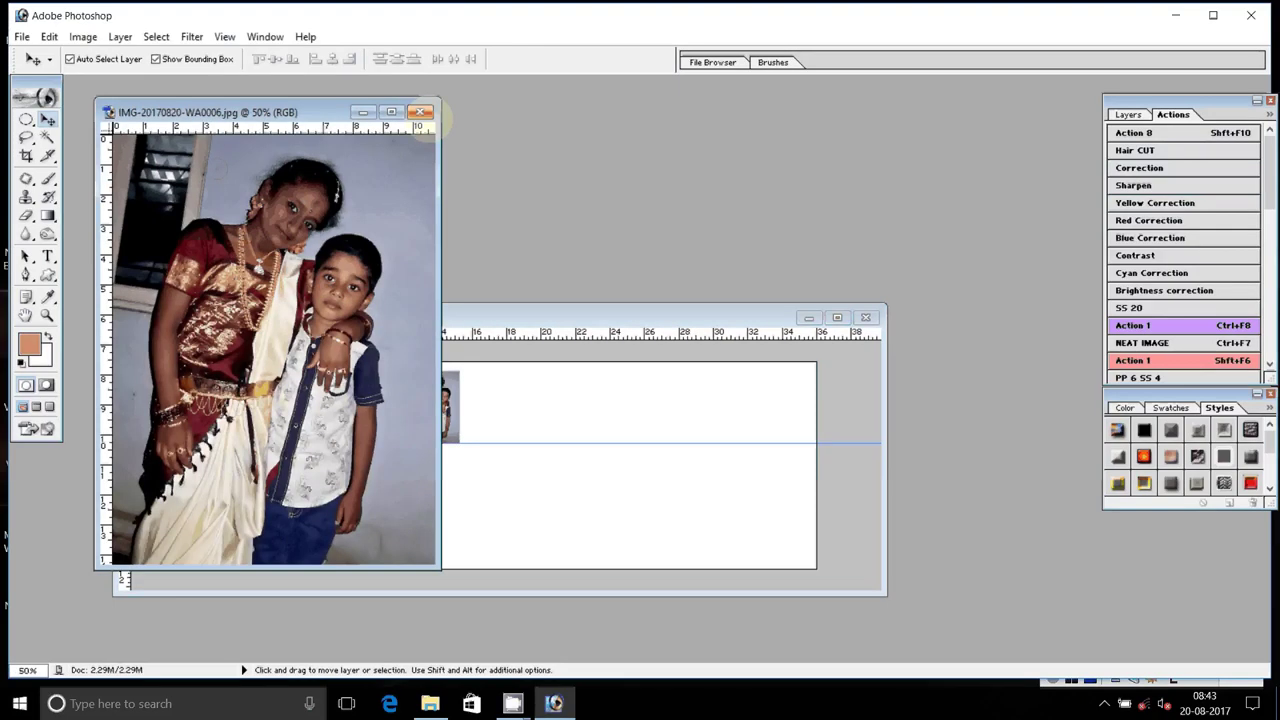
click(420, 111)
click(641, 276)
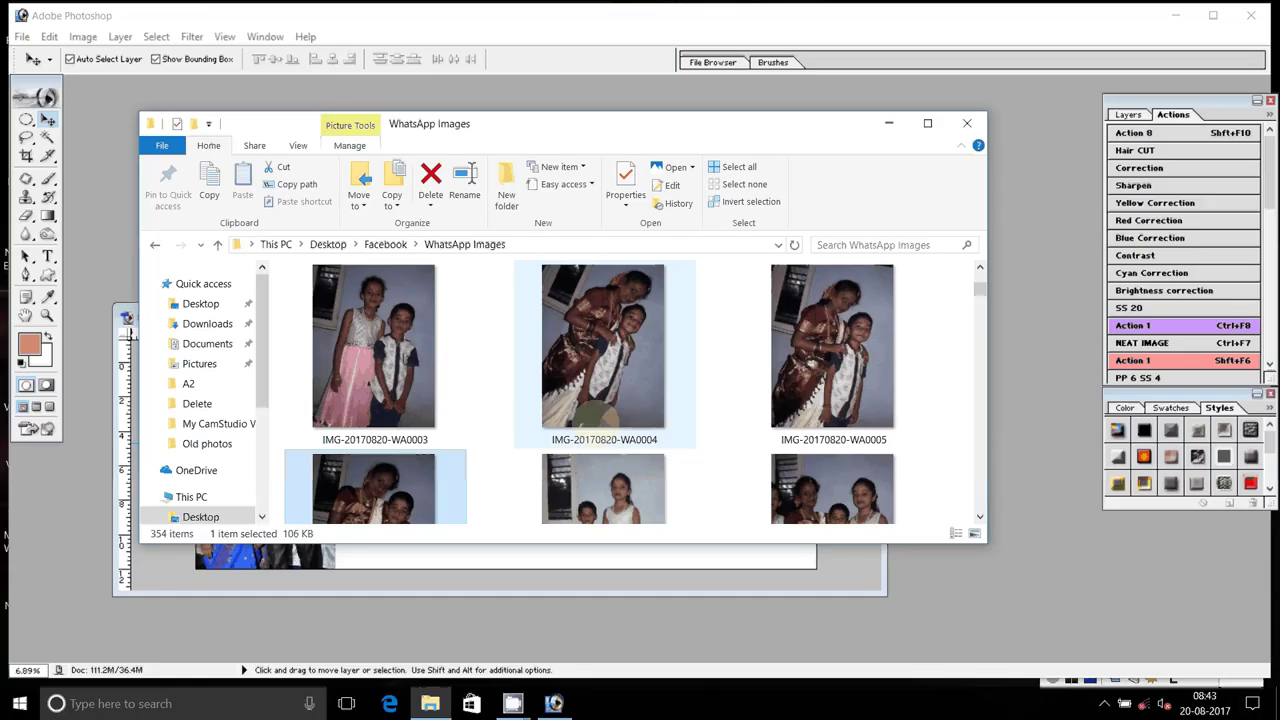
- Move WA0004–WA0006 into the Facebook folder and open IMG-20170820-WA0008 in Photoshop
click(600, 400)
ctrl+click(832, 345)
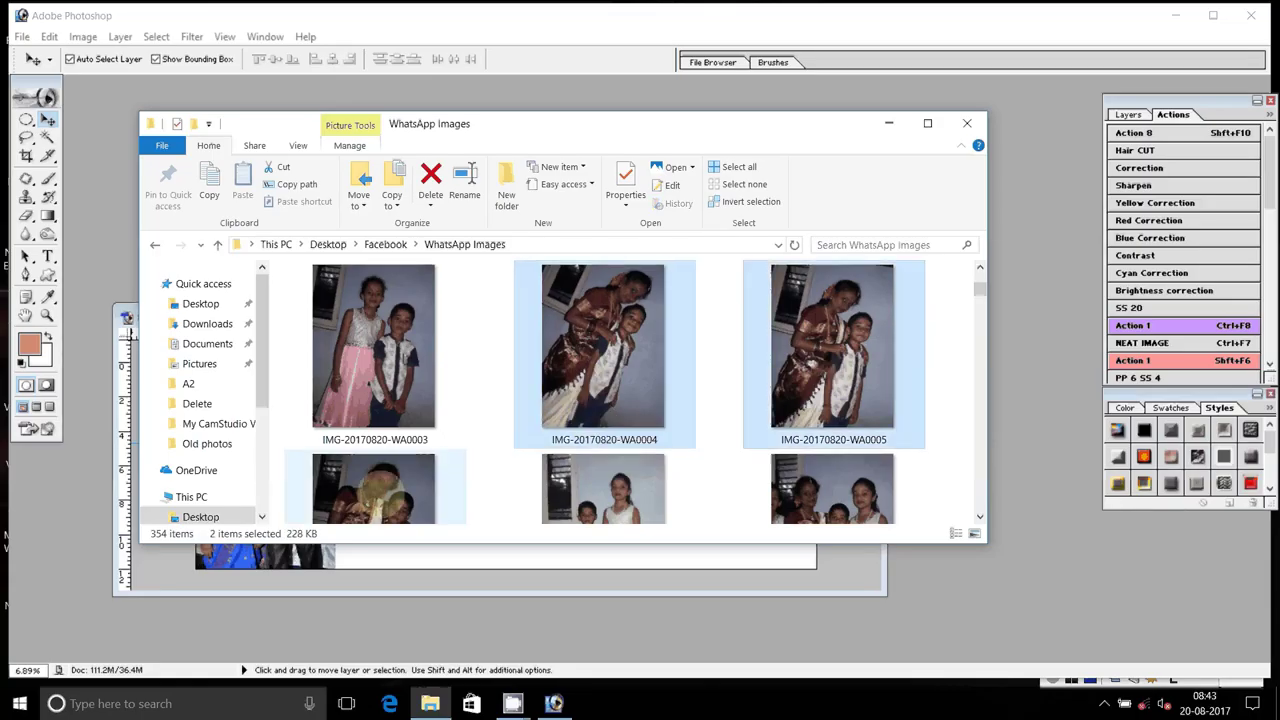
ctrl+click(374, 490)
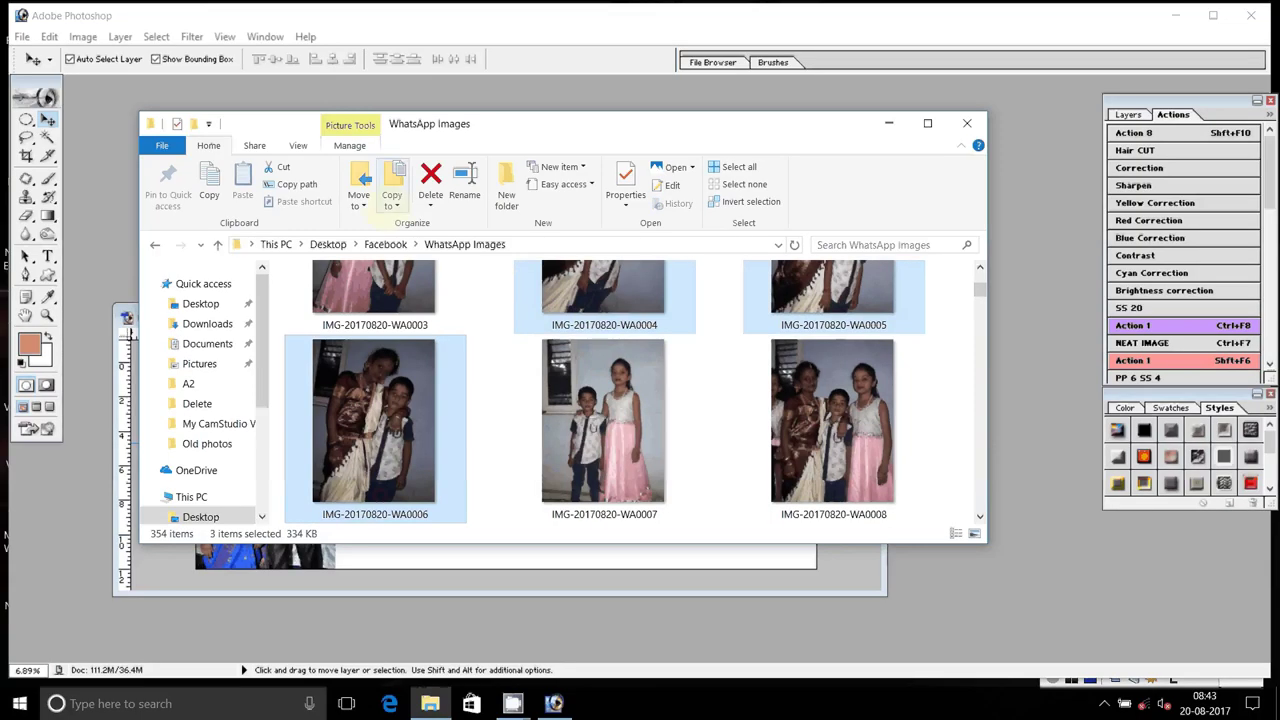
click(358, 195)
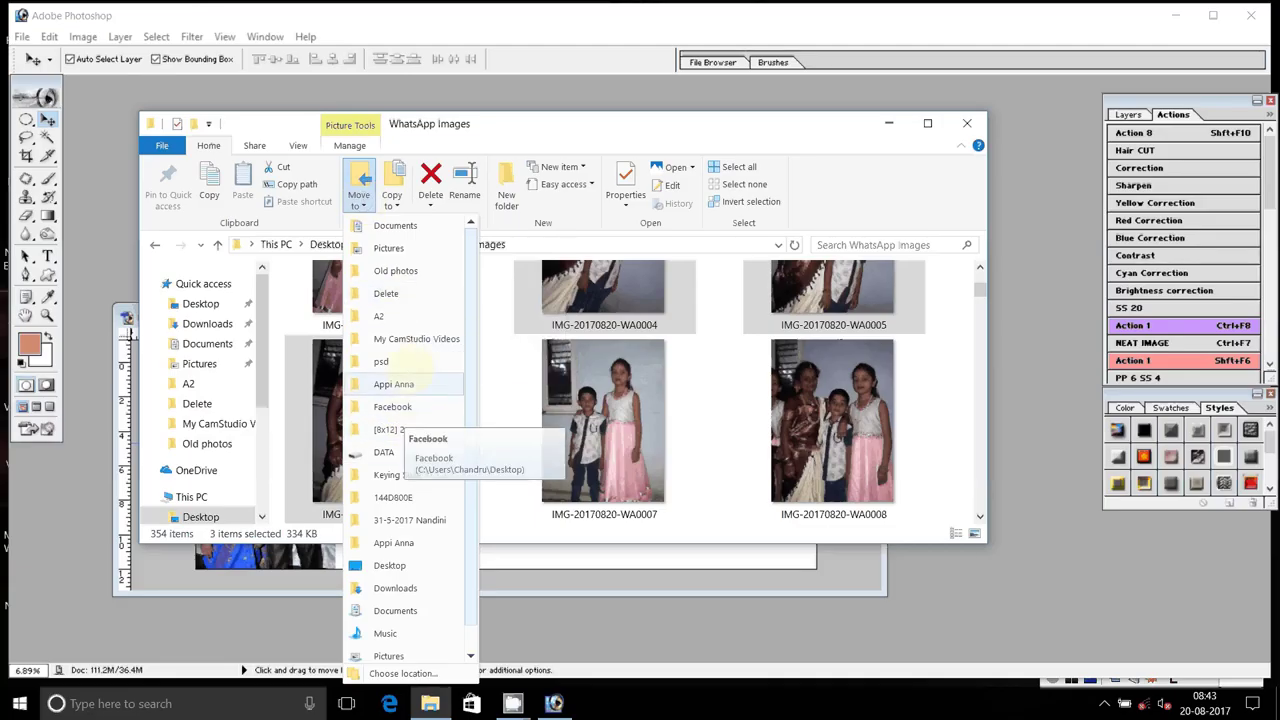
click(410, 407)
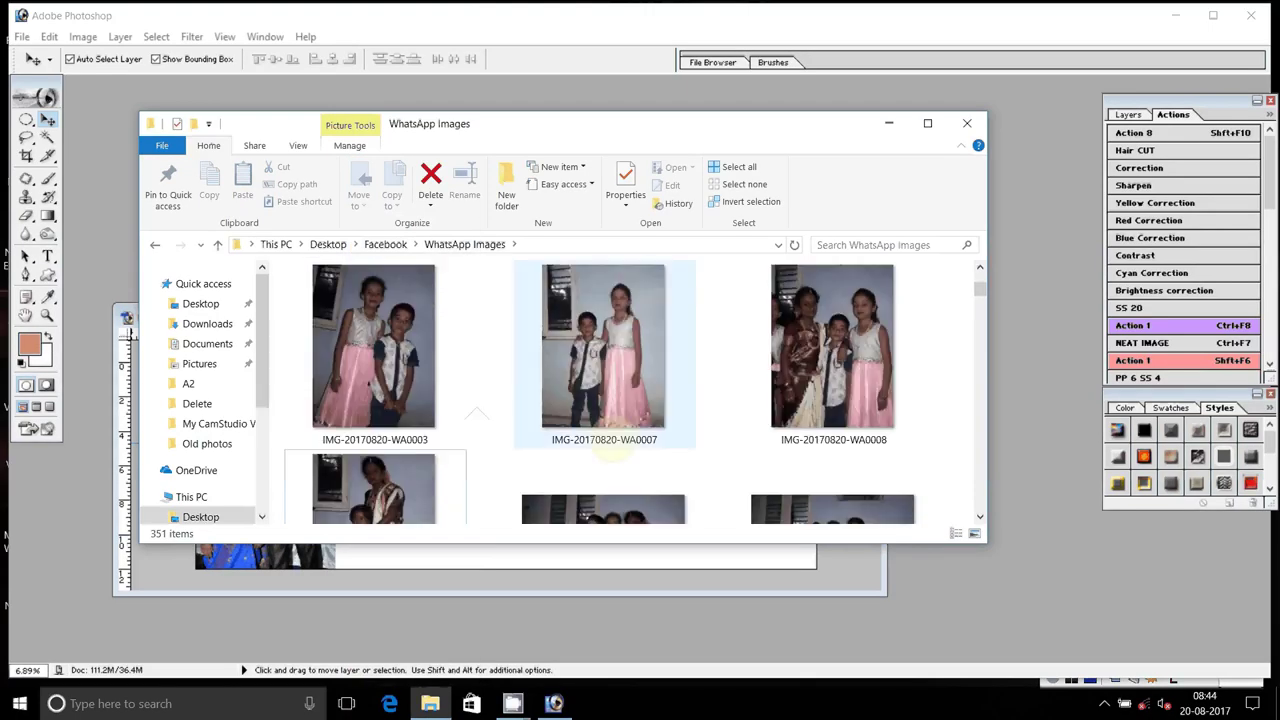
click(832, 345)
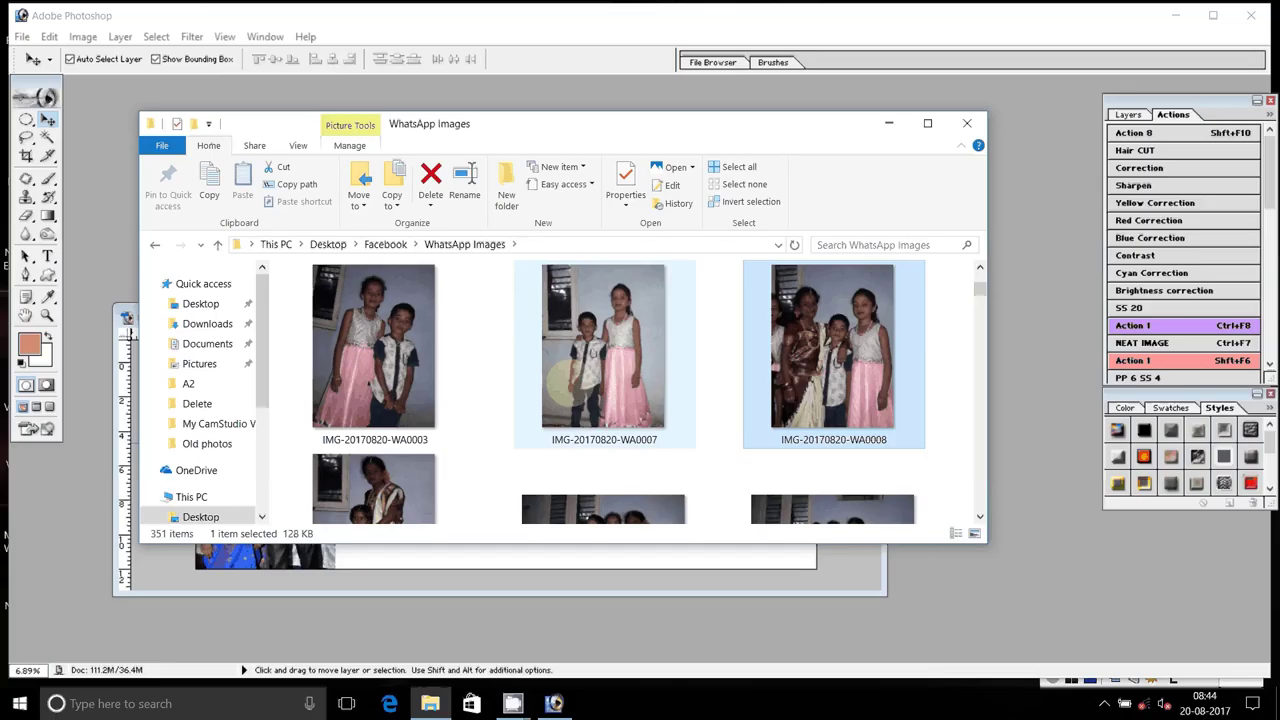
drag(805, 361, 1094, 523)
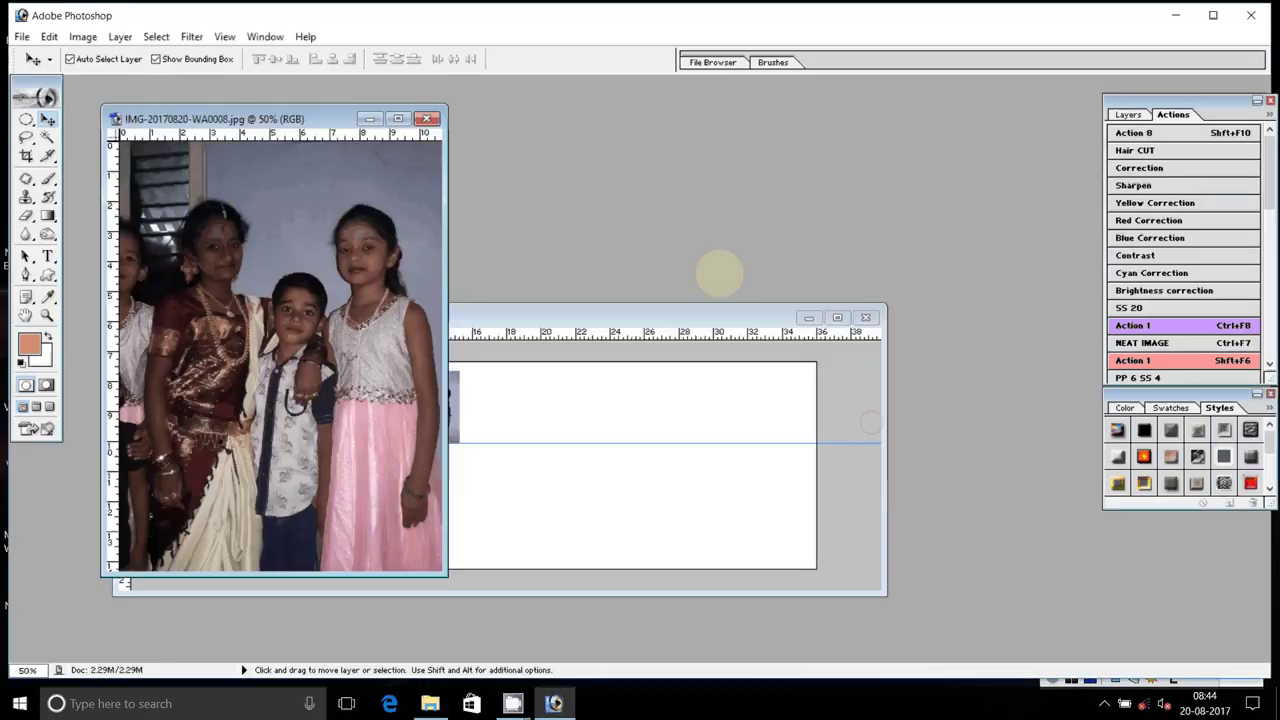
- Brighten WA0008 with the Correction action and place it as Layer 4 in the top row
click(1183, 168)
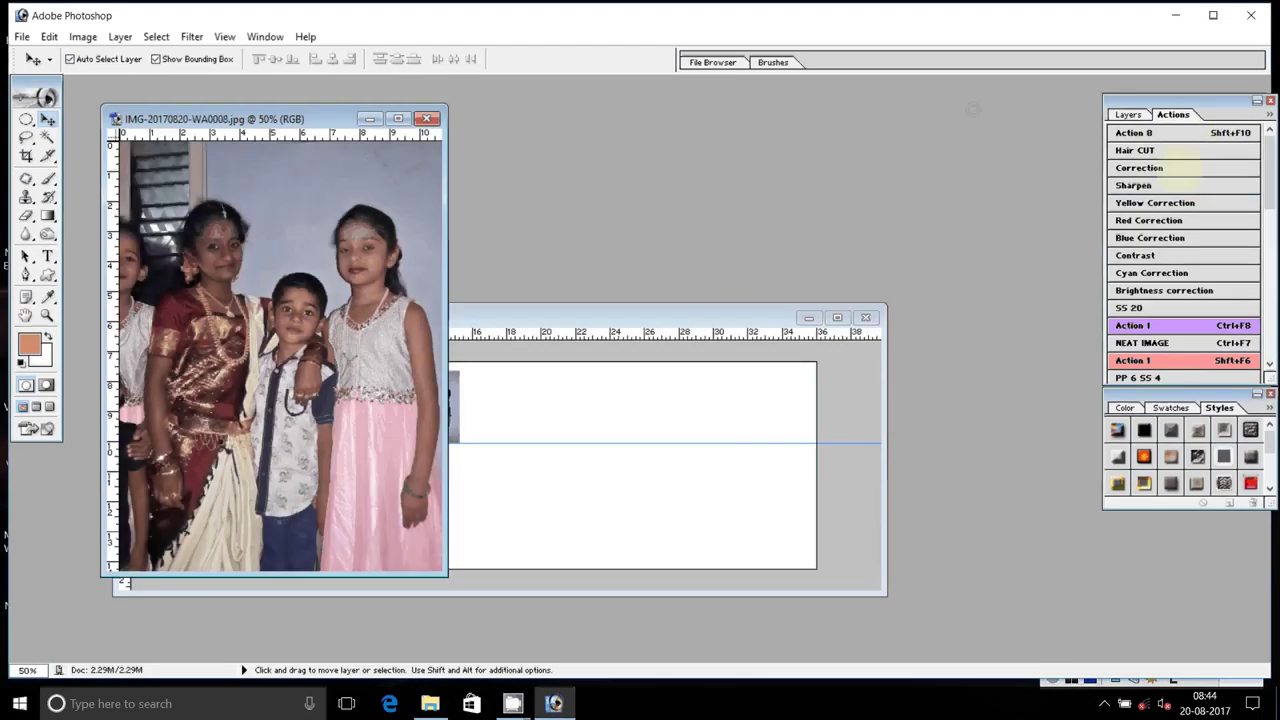
click(305, 292)
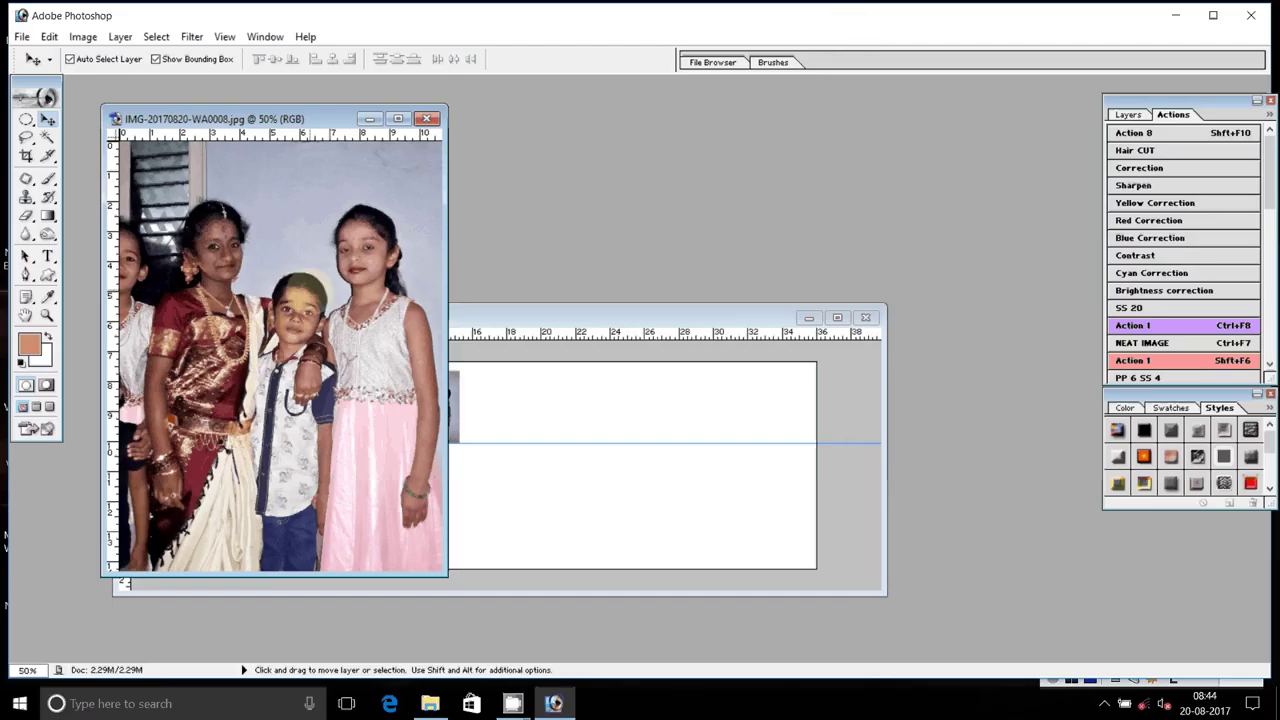
drag(305, 292, 535, 401)
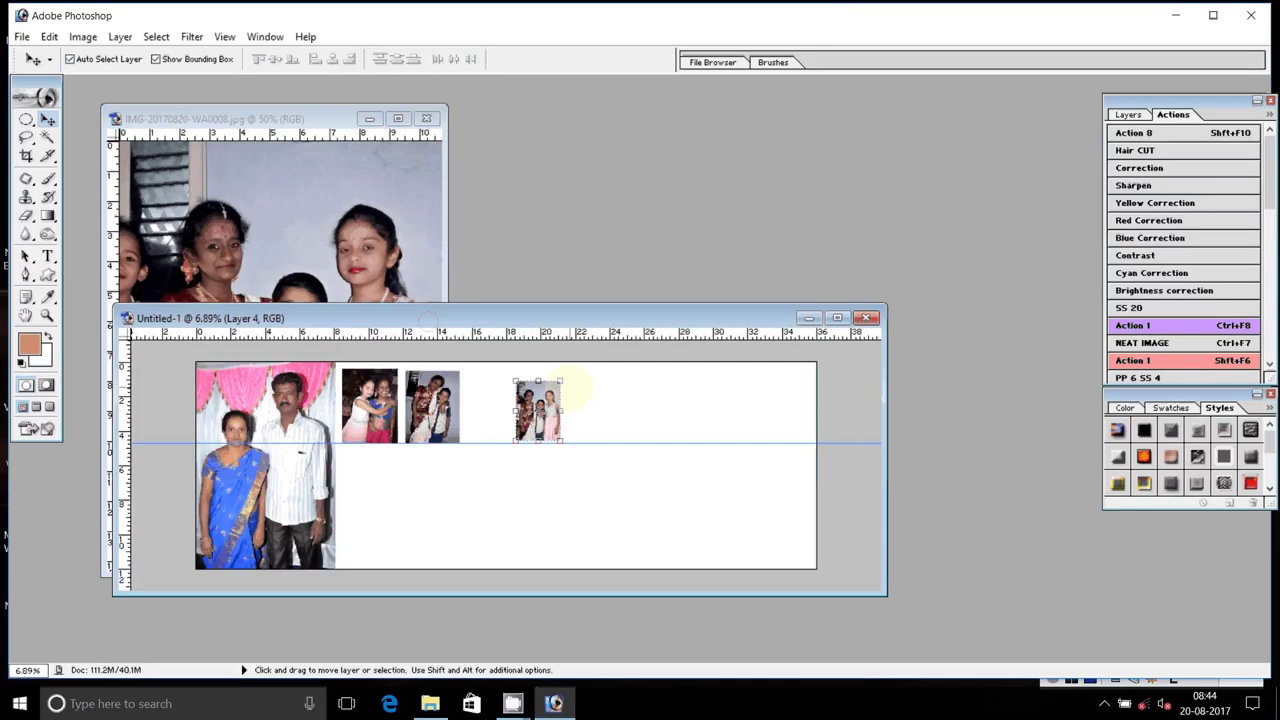
key(ctrl+t)
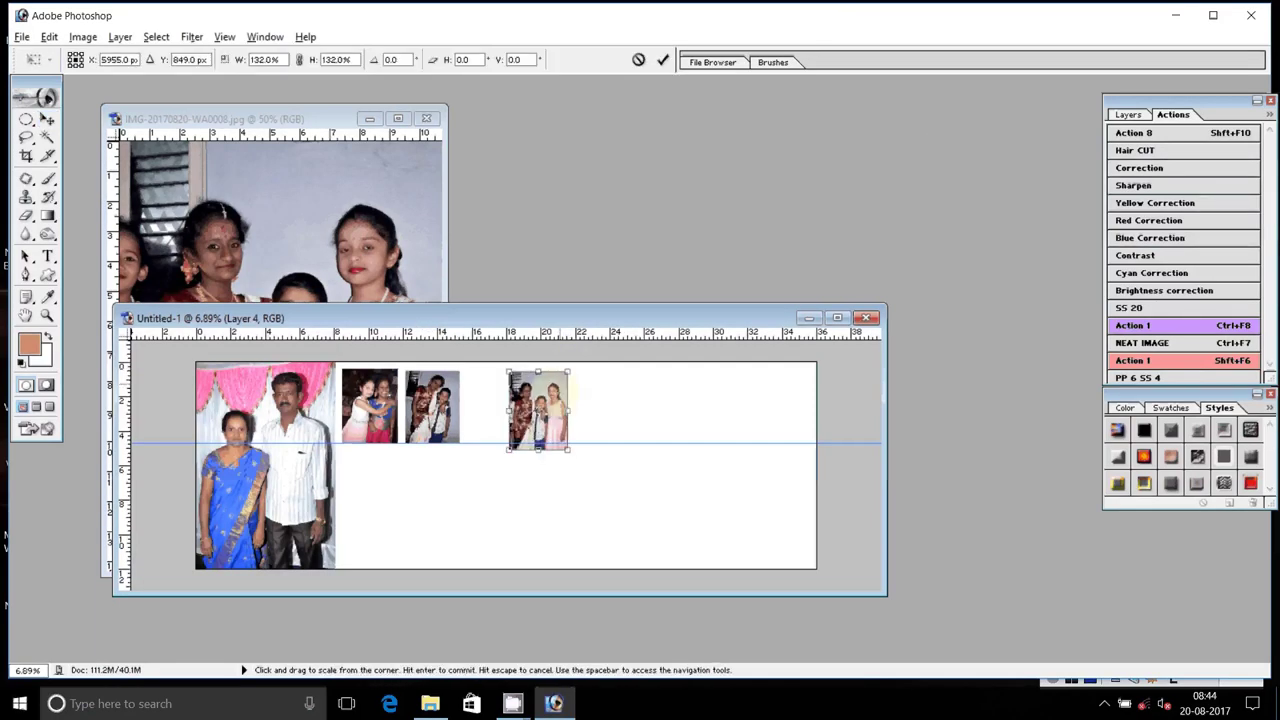
mouse_move(545, 405)
mouse_down()
mouse_move(508, 399)
mouse_move(525, 368)
mouse_up()
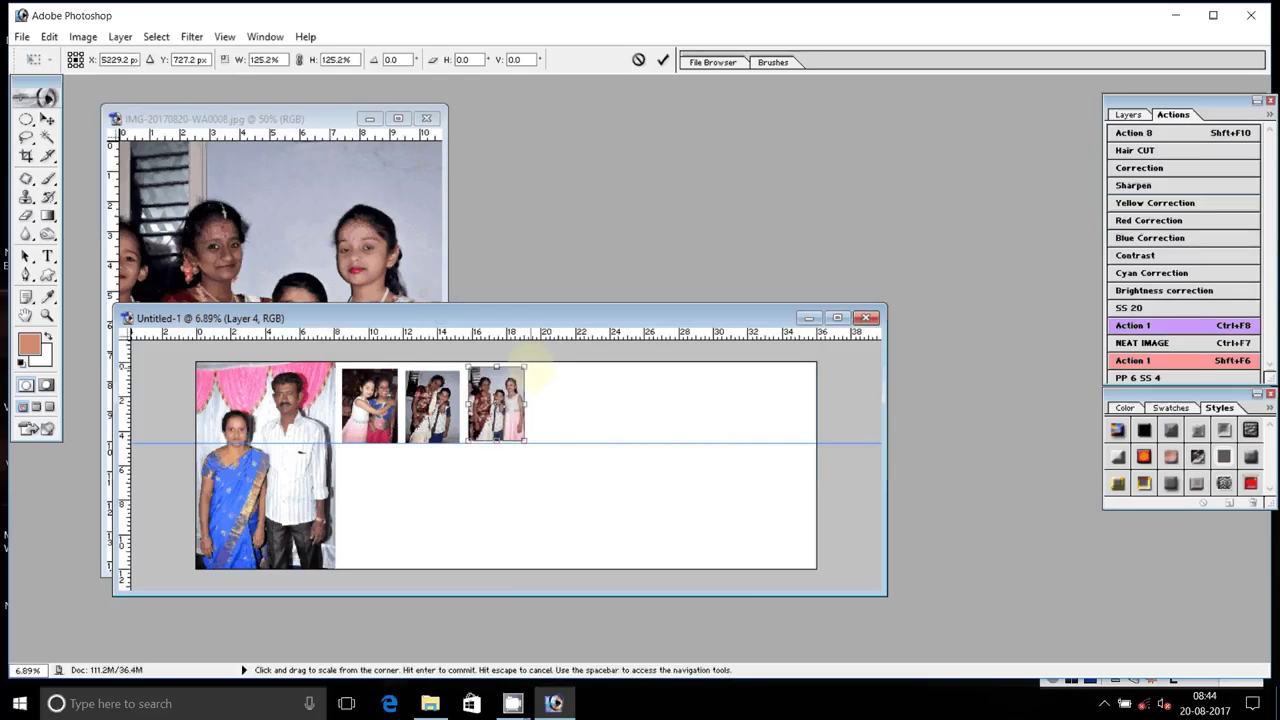
key(Return)
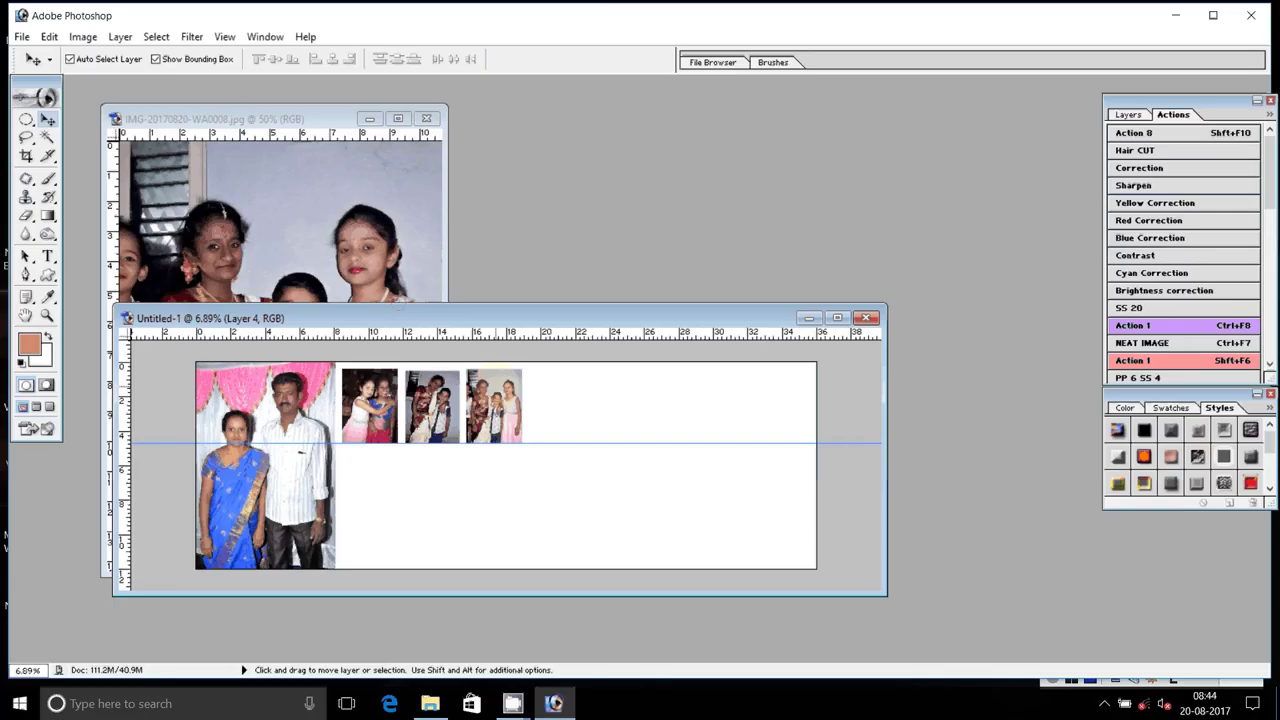
- Line up the group and pair photos side by side, then close WA0008 without saving
click(520, 394)
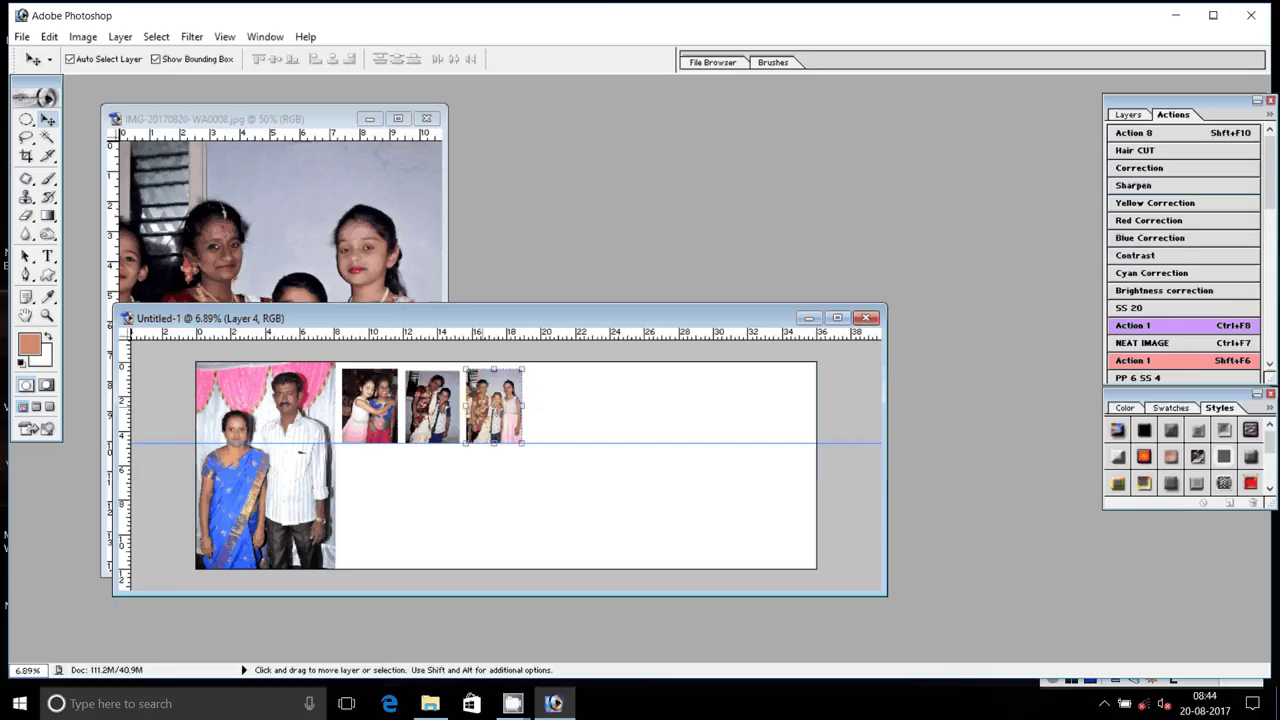
drag(432, 405, 579, 405)
click(494, 405)
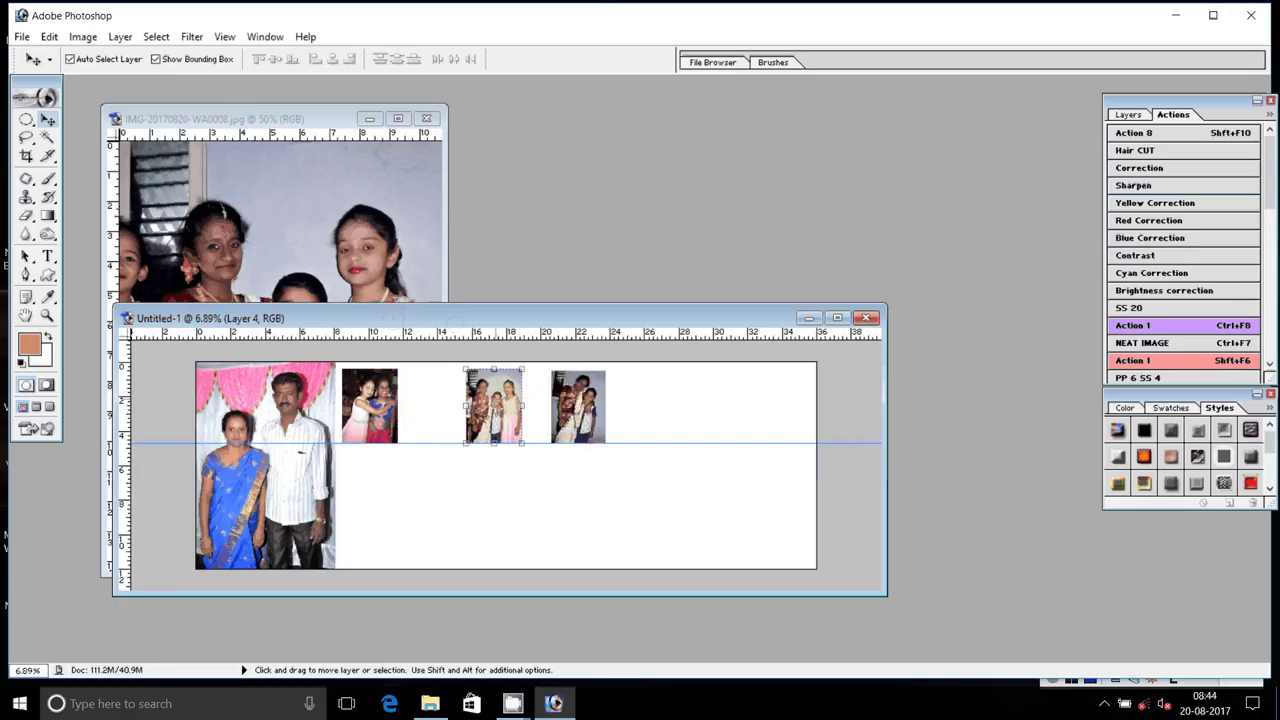
drag(494, 405, 430, 405)
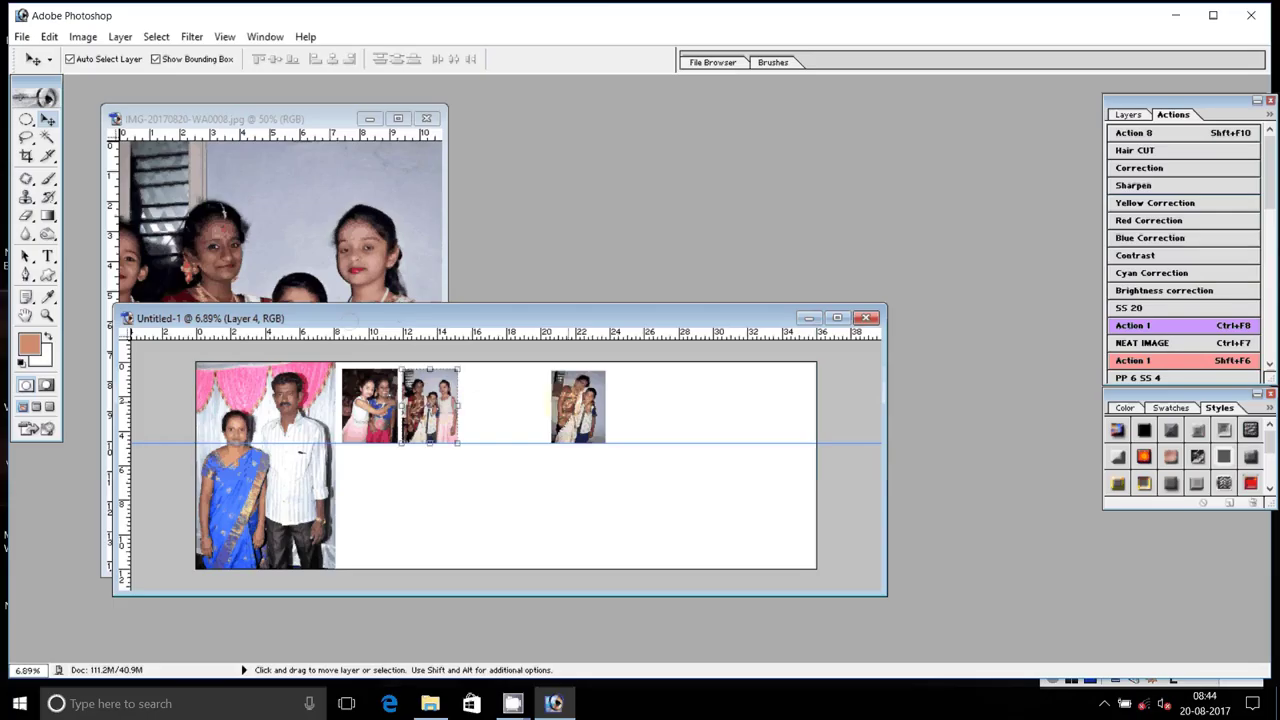
drag(579, 406, 489, 406)
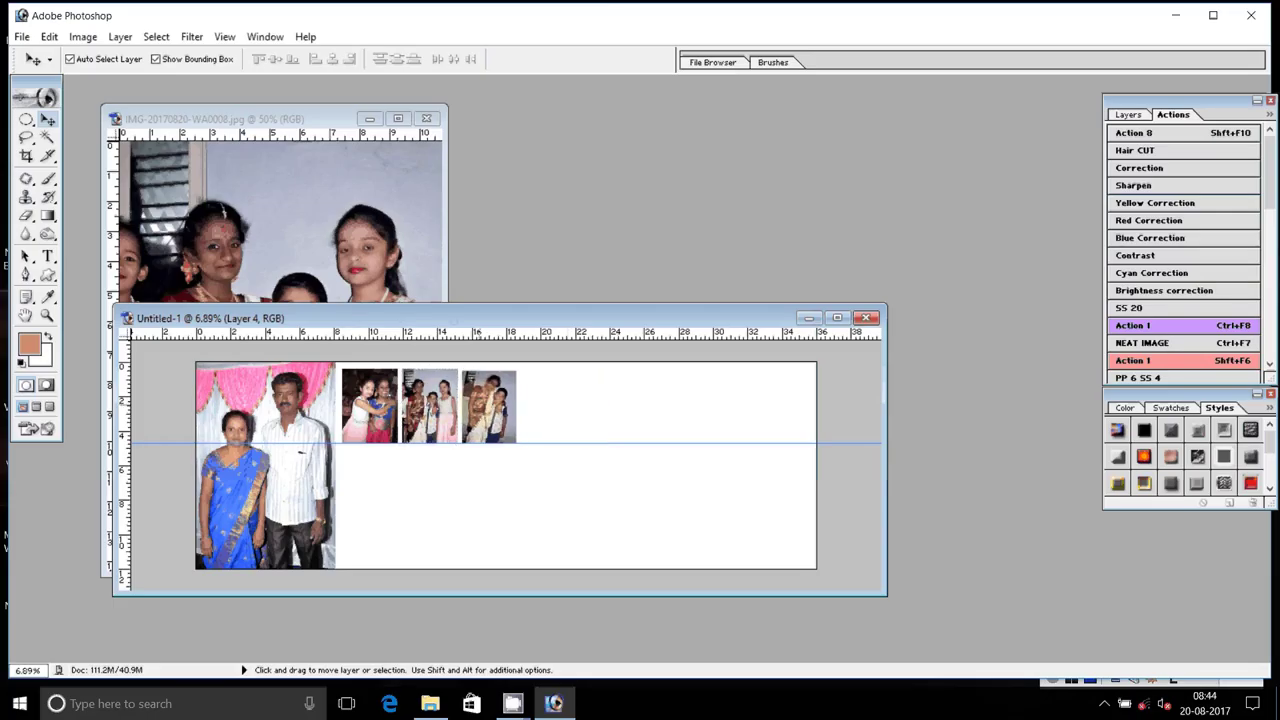
click(489, 405)
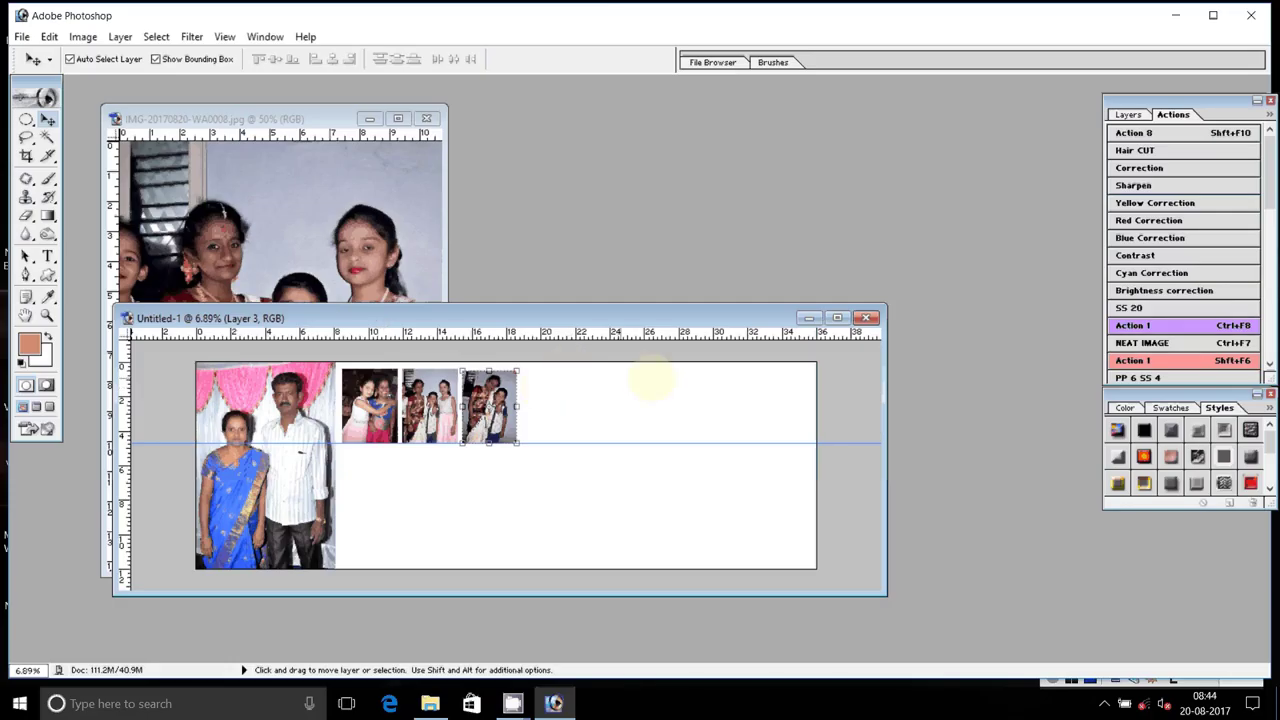
click(400, 150)
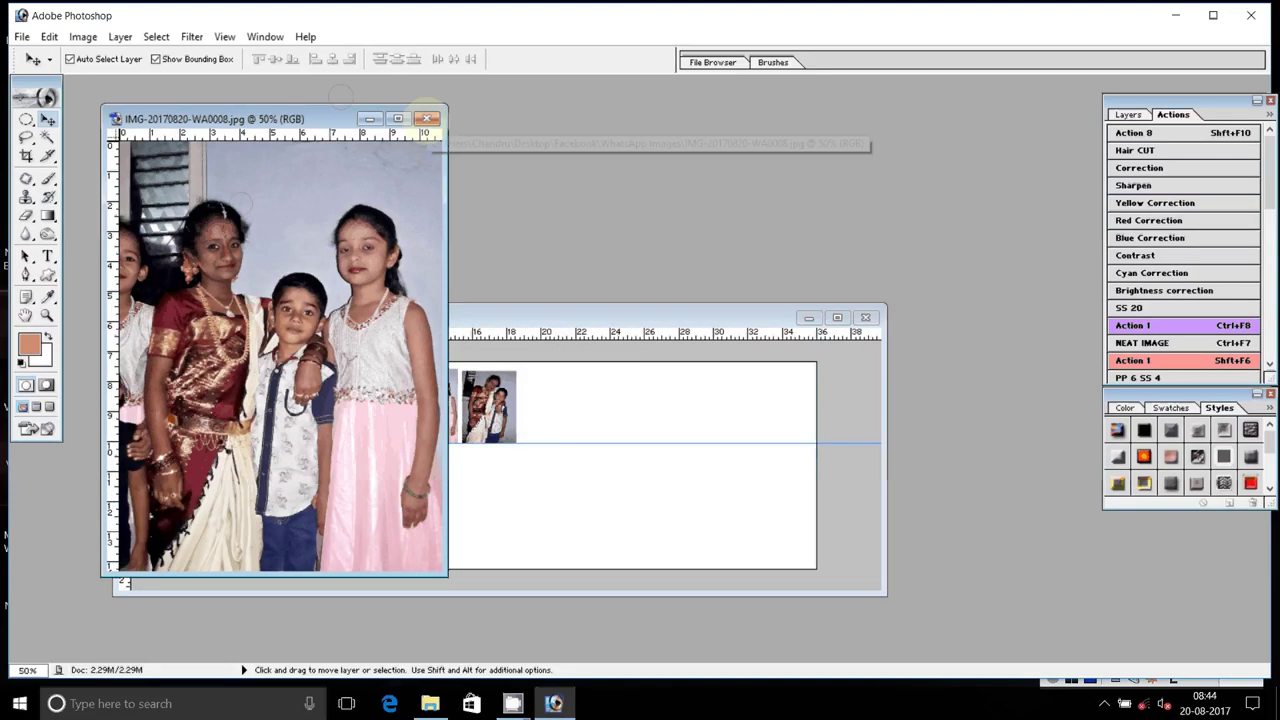
click(426, 118)
click(643, 272)
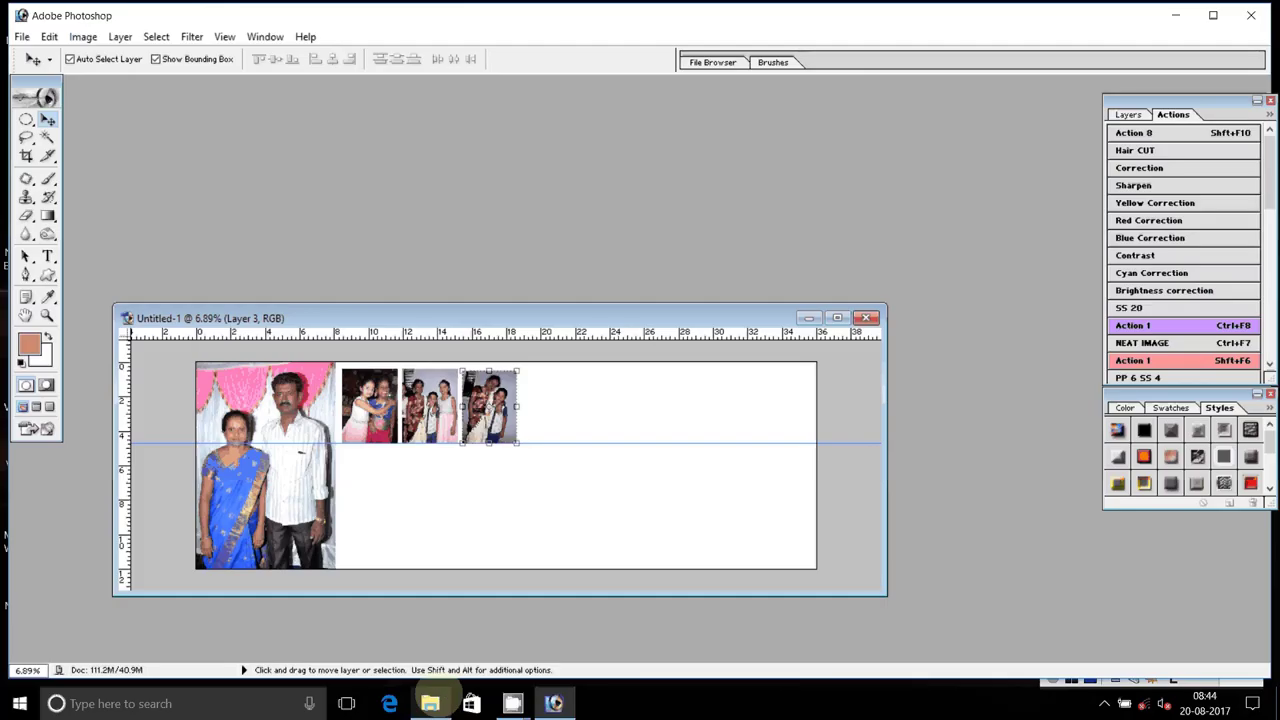
- Move IMG-20170820-WA0008 out of the WhatsApp Images folder, leaving 350 items
click(432, 701)
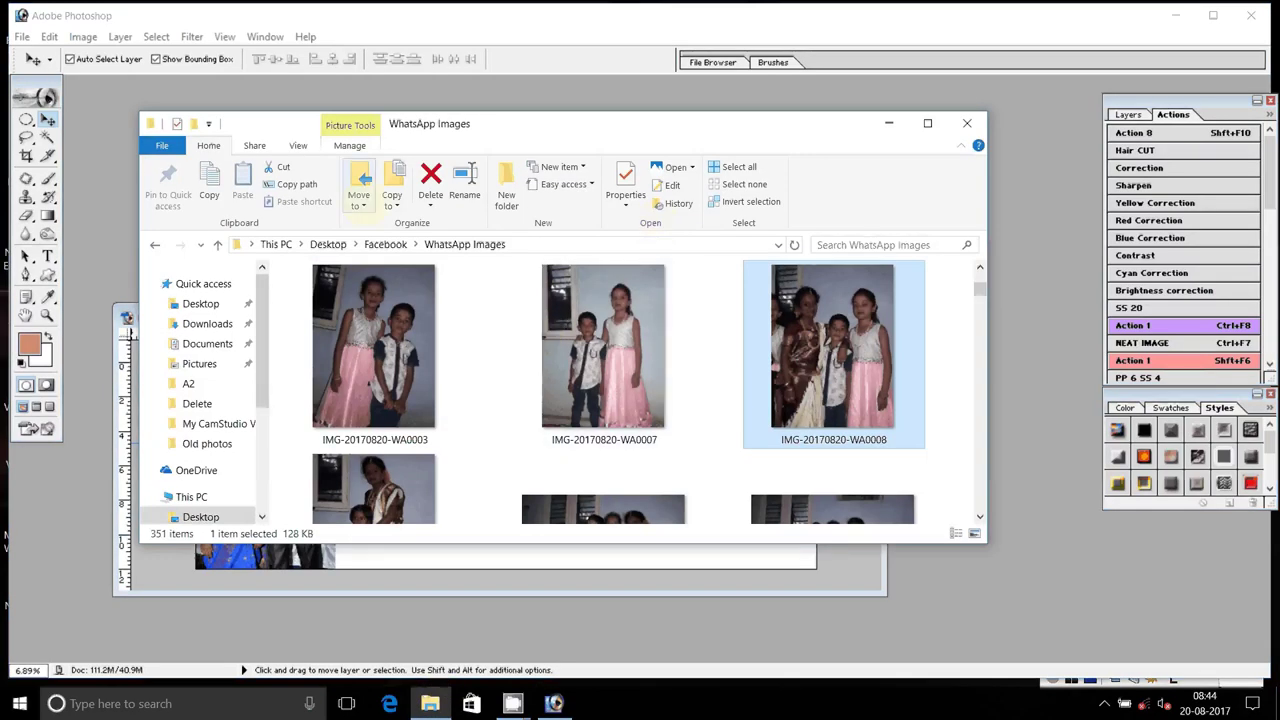
click(362, 185)
click(390, 286)
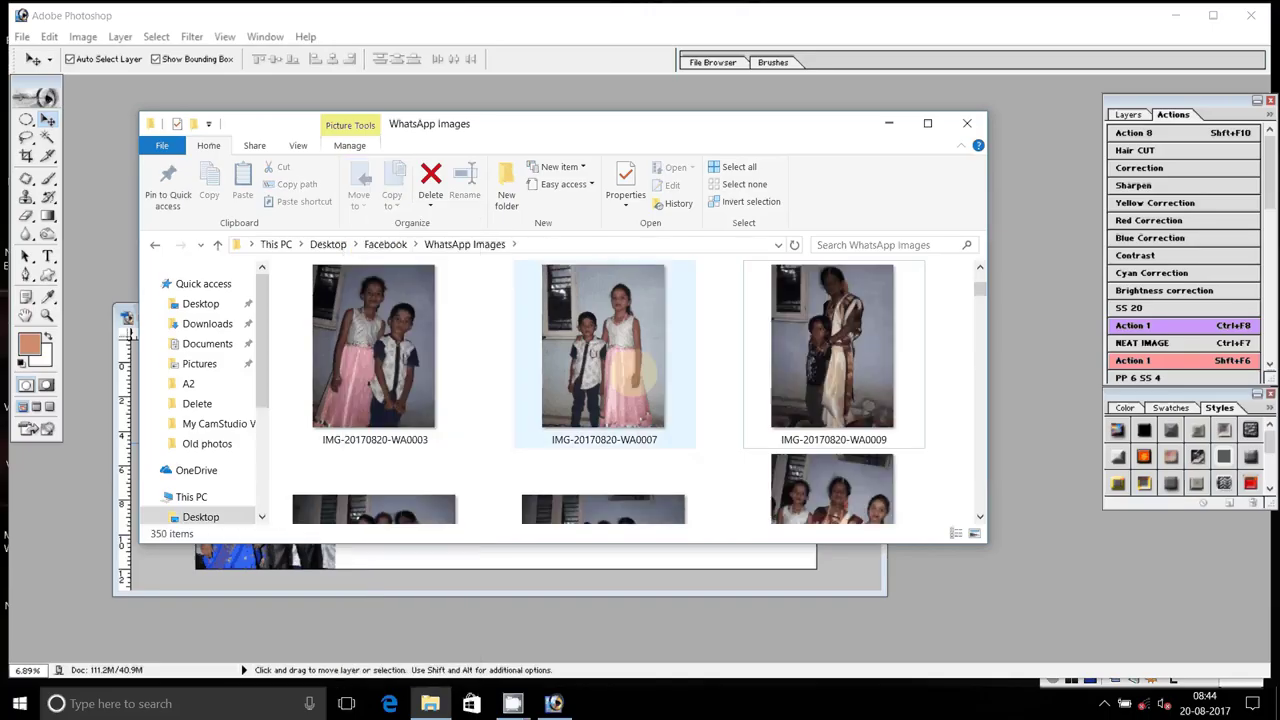
ctrl+click(603, 350)
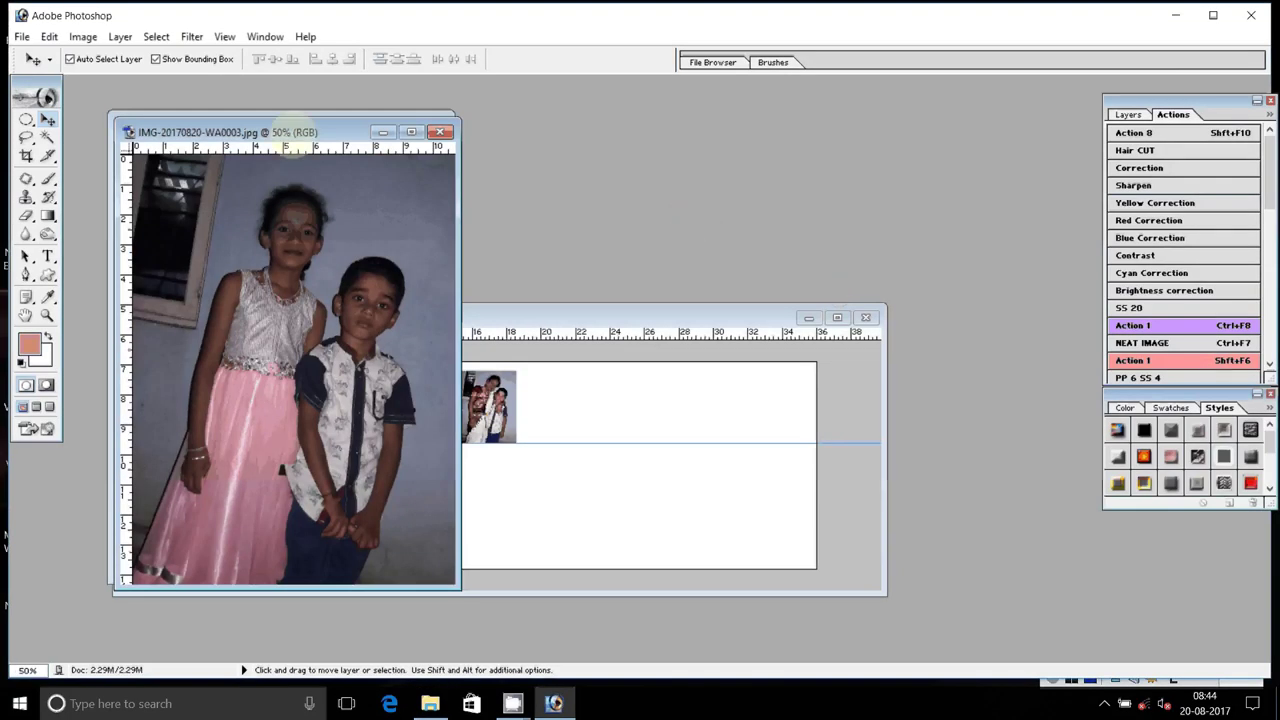
- Close WA0007, add the corrected WA0003 photo as Layer 5 in the top row, then close it
drag(285, 138, 650, 148)
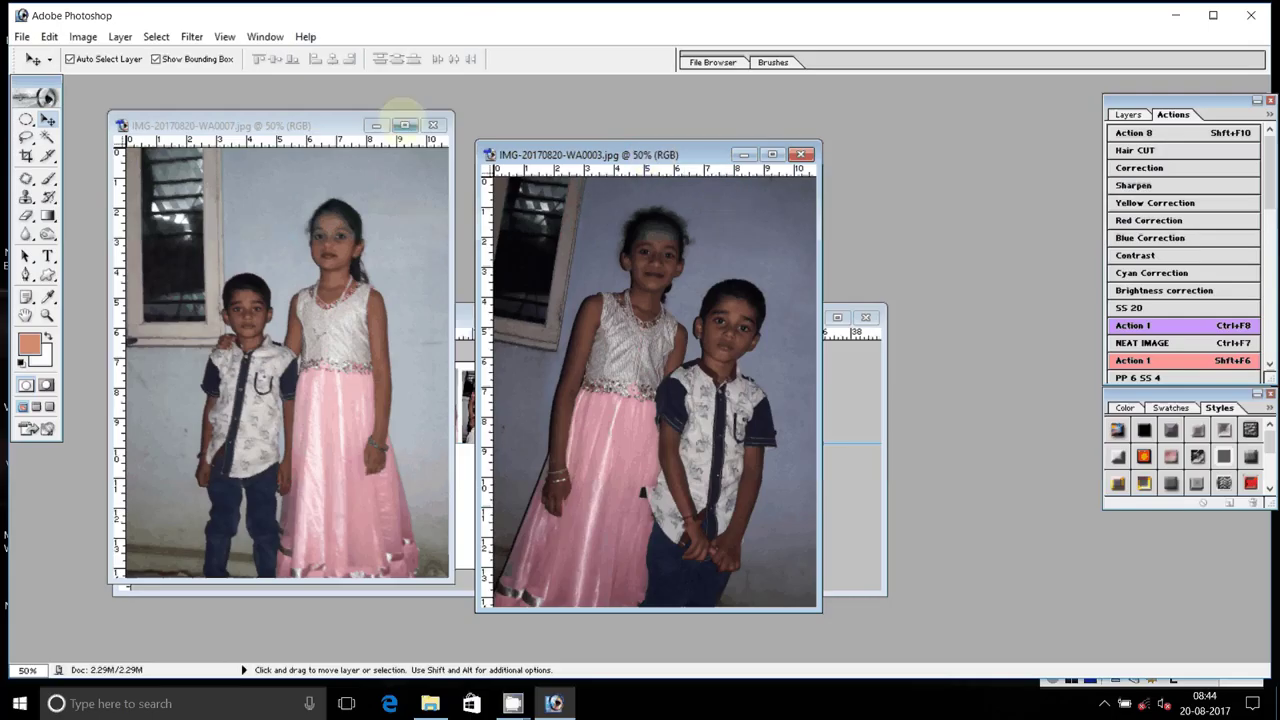
click(432, 125)
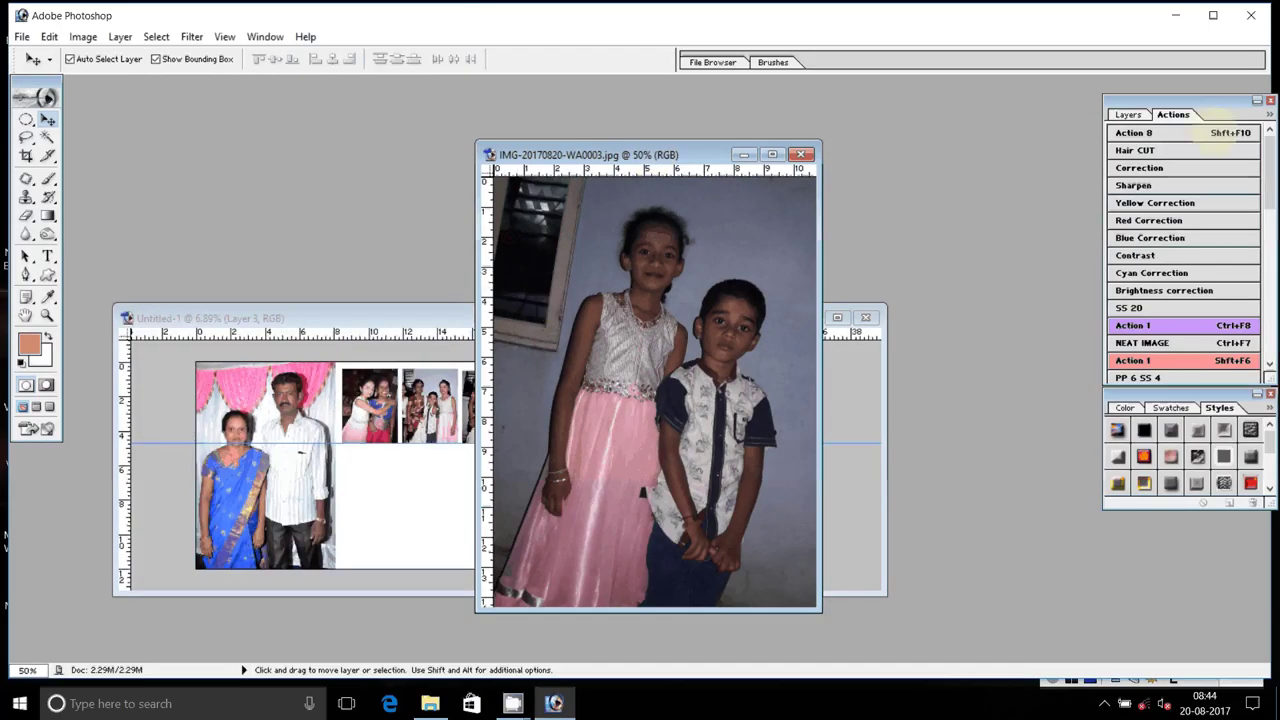
click(1210, 136)
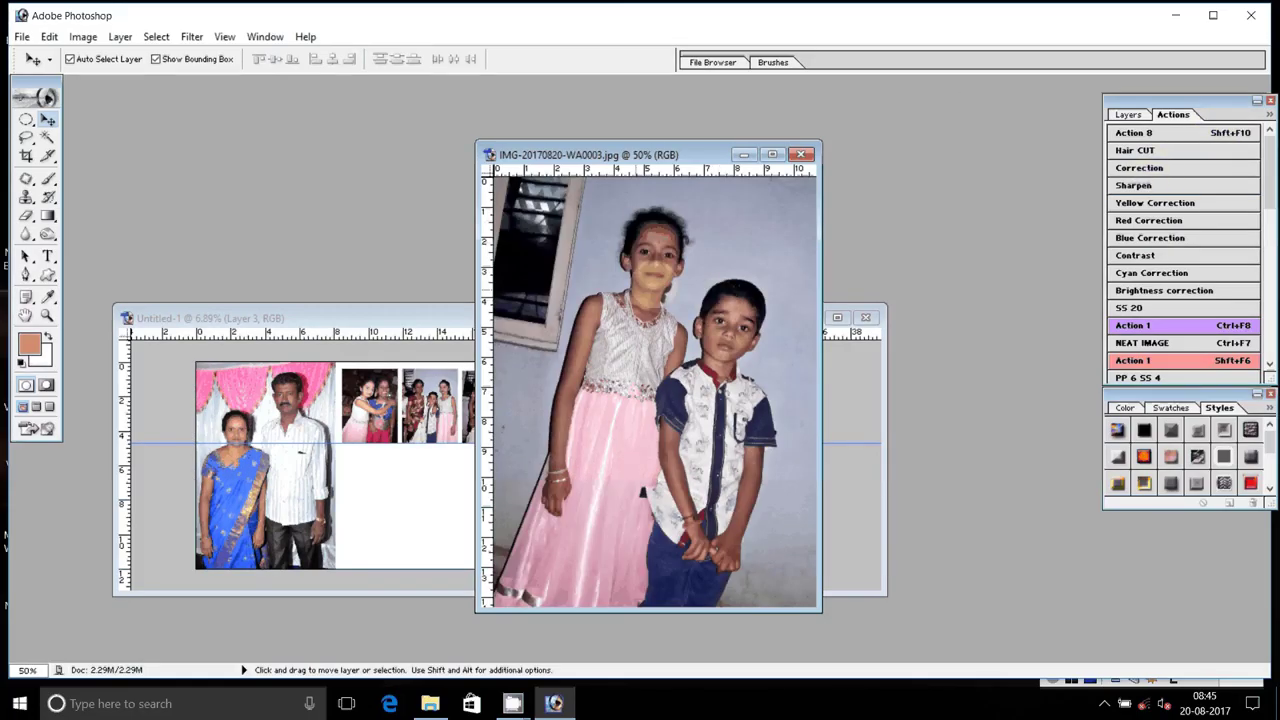
mouse_move(654, 258)
mouse_down()
mouse_move(413, 494)
mouse_move(550, 392)
mouse_up()
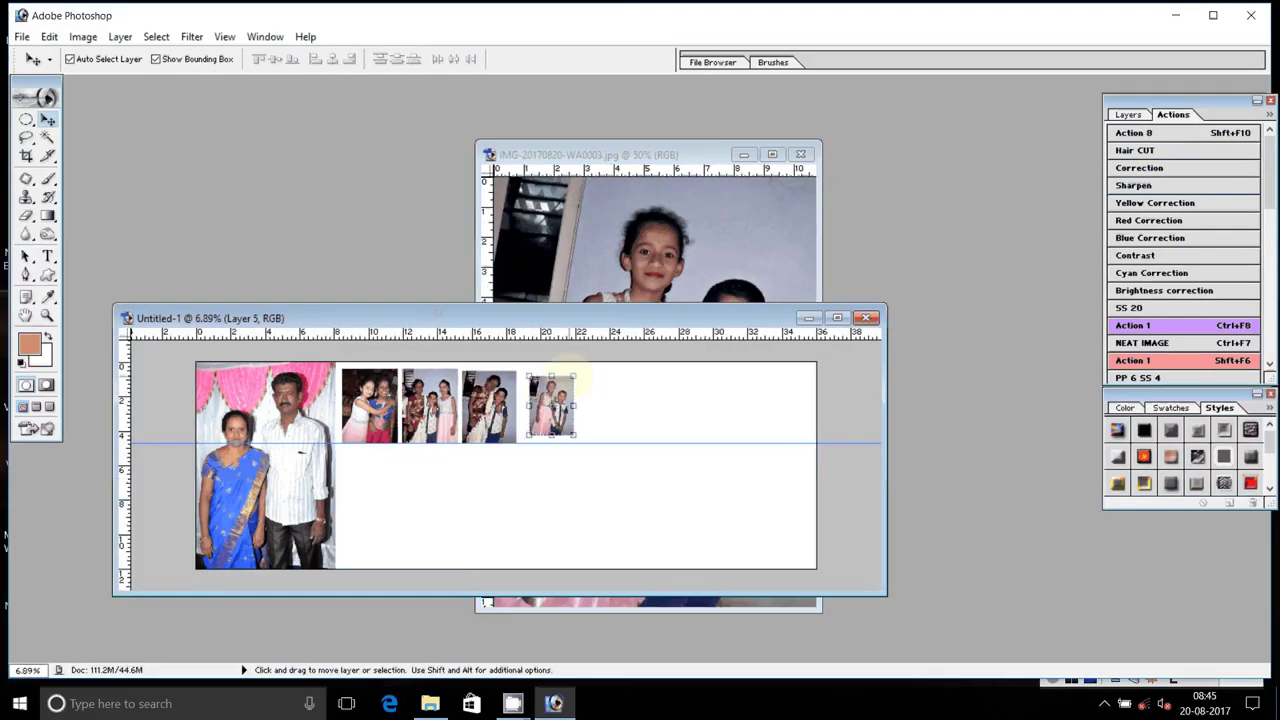
key(ctrl+t)
drag(582, 365, 579, 369)
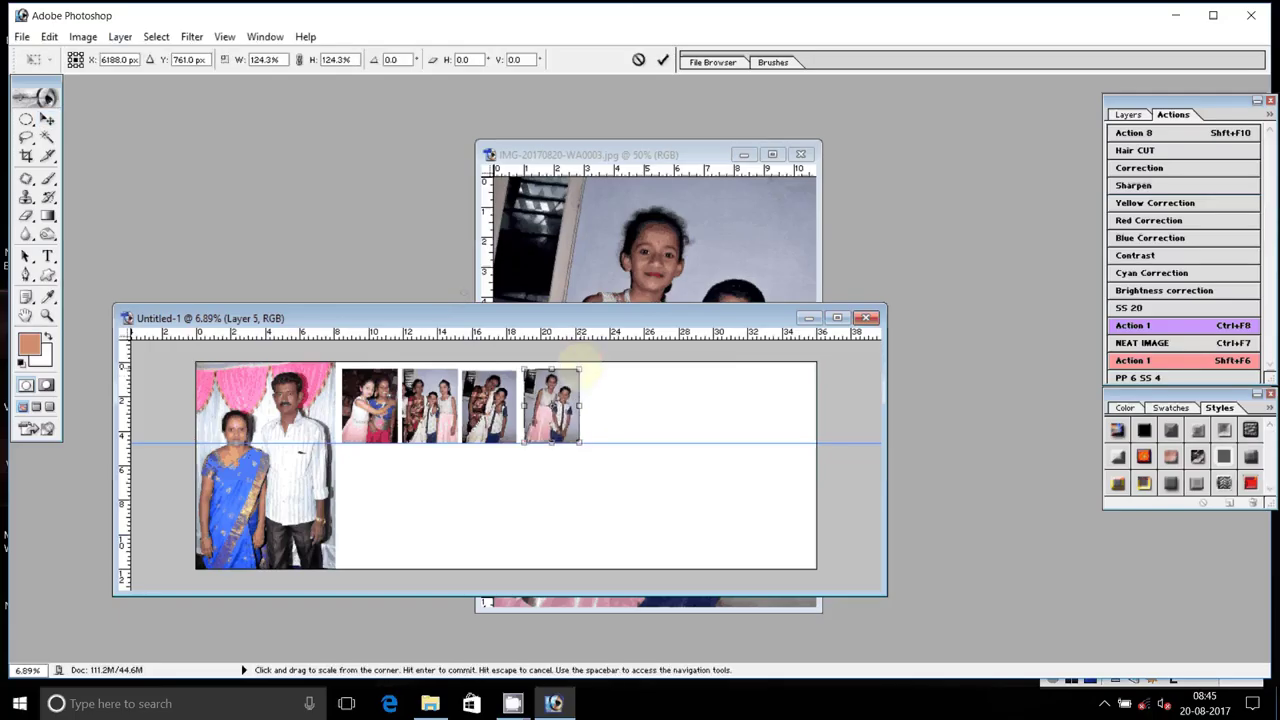
key(Return)
click(603, 260)
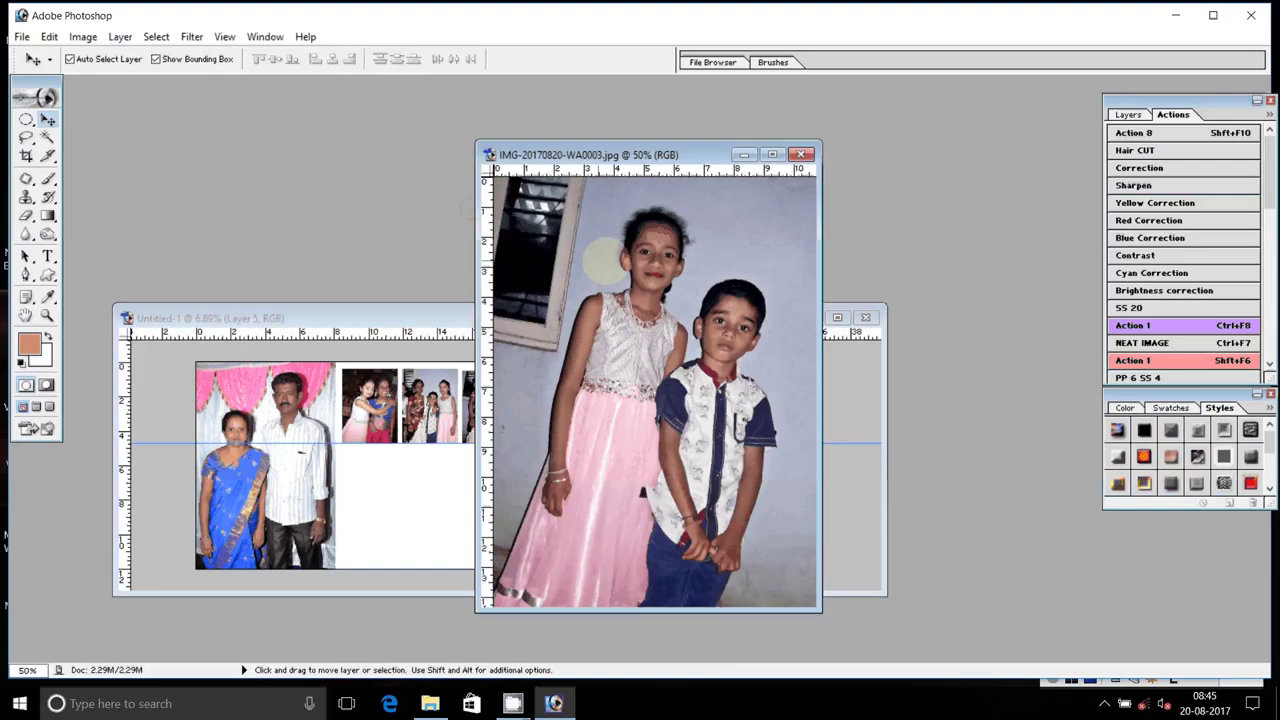
click(801, 154)
click(632, 274)
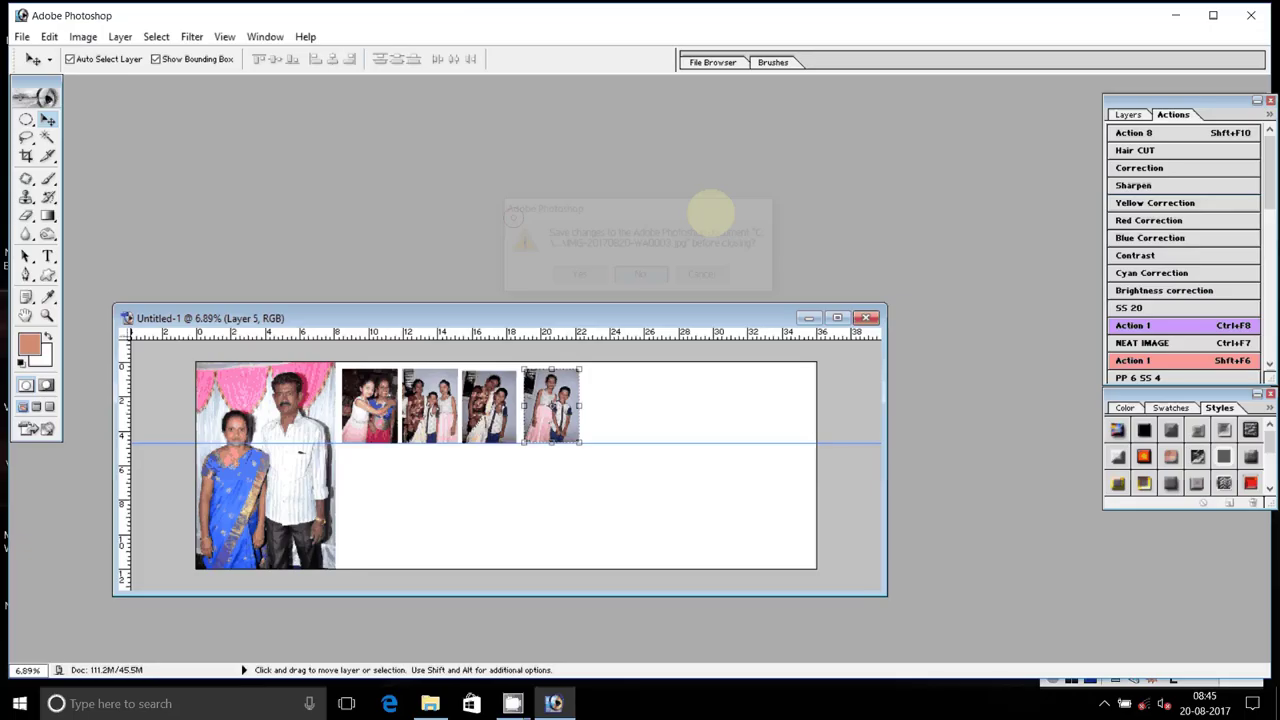
- Move the two used girl-and-boy photos into the Delete folder
click(430, 703)
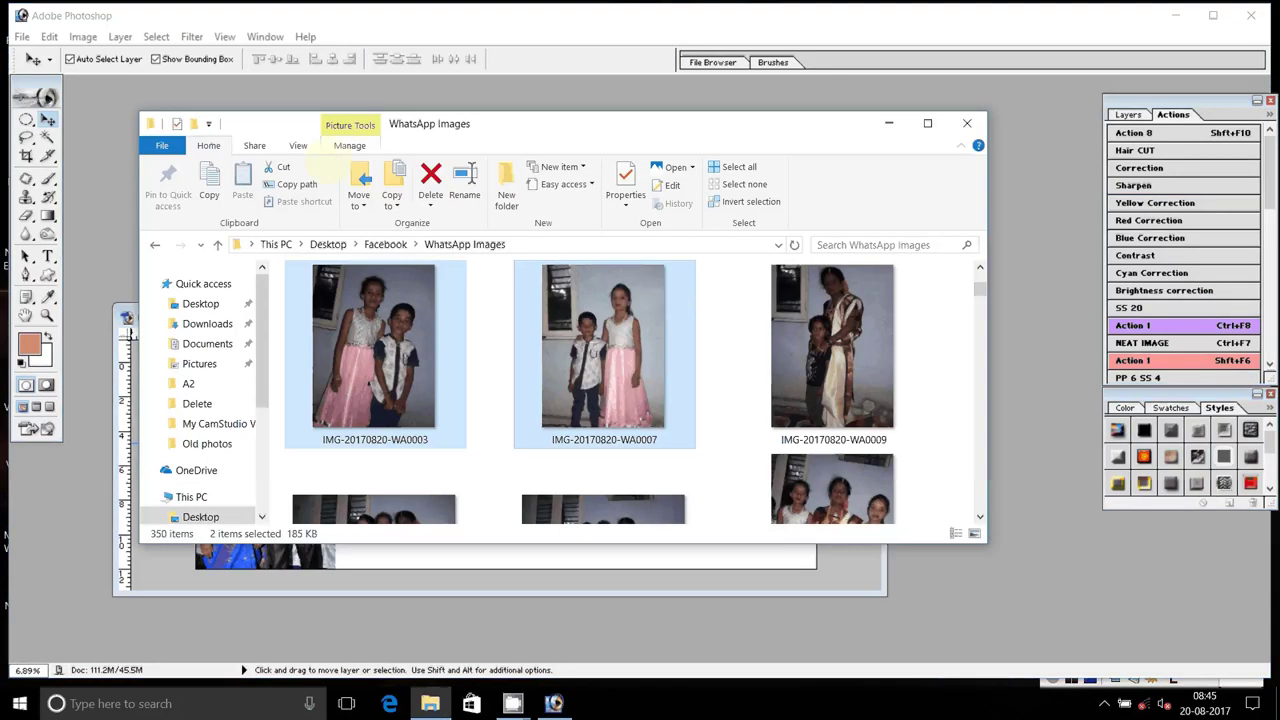
click(358, 195)
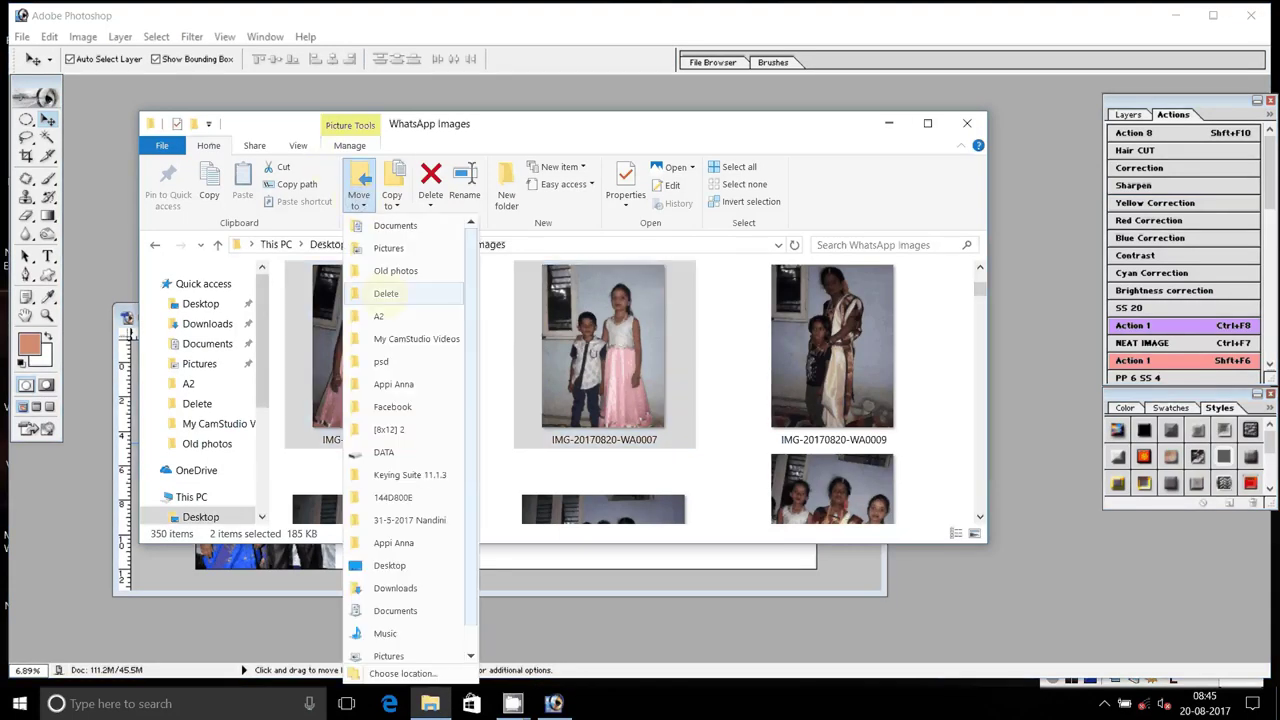
click(386, 293)
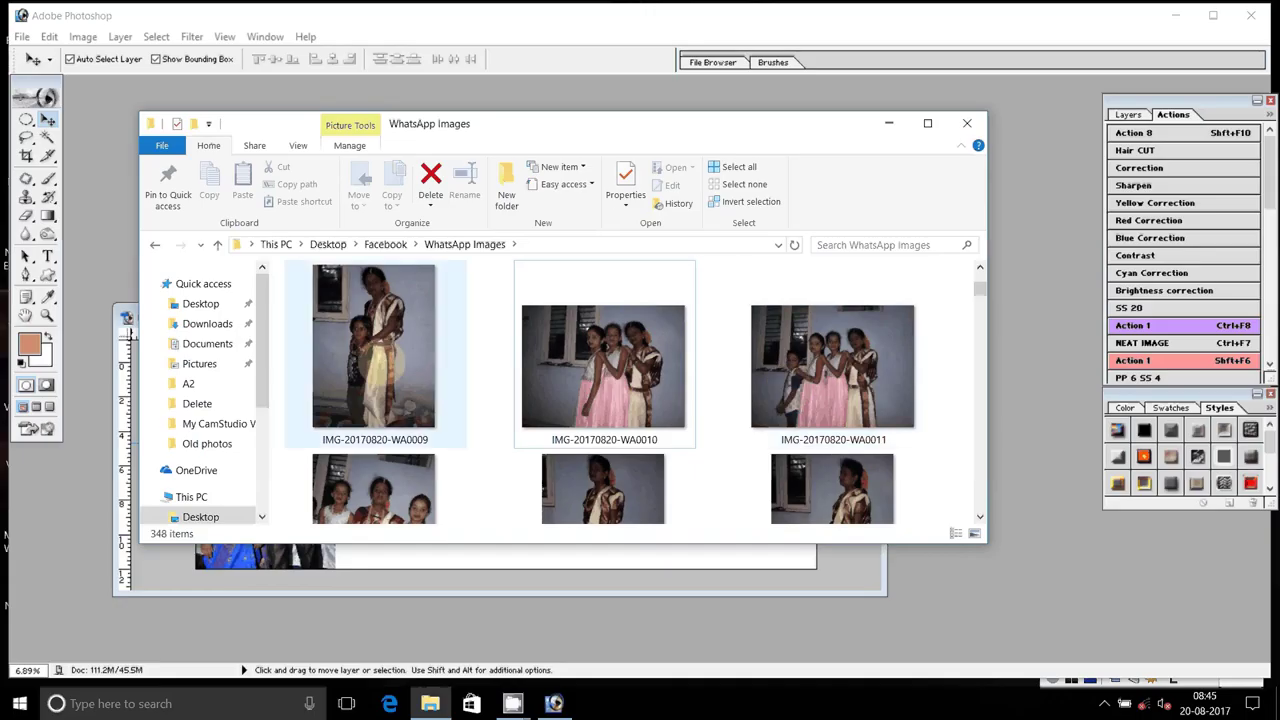
- Move IMG-20170820-WA0009 into Old photos and open IMG-20170820-WA0011 in Photoshop
click(375, 360)
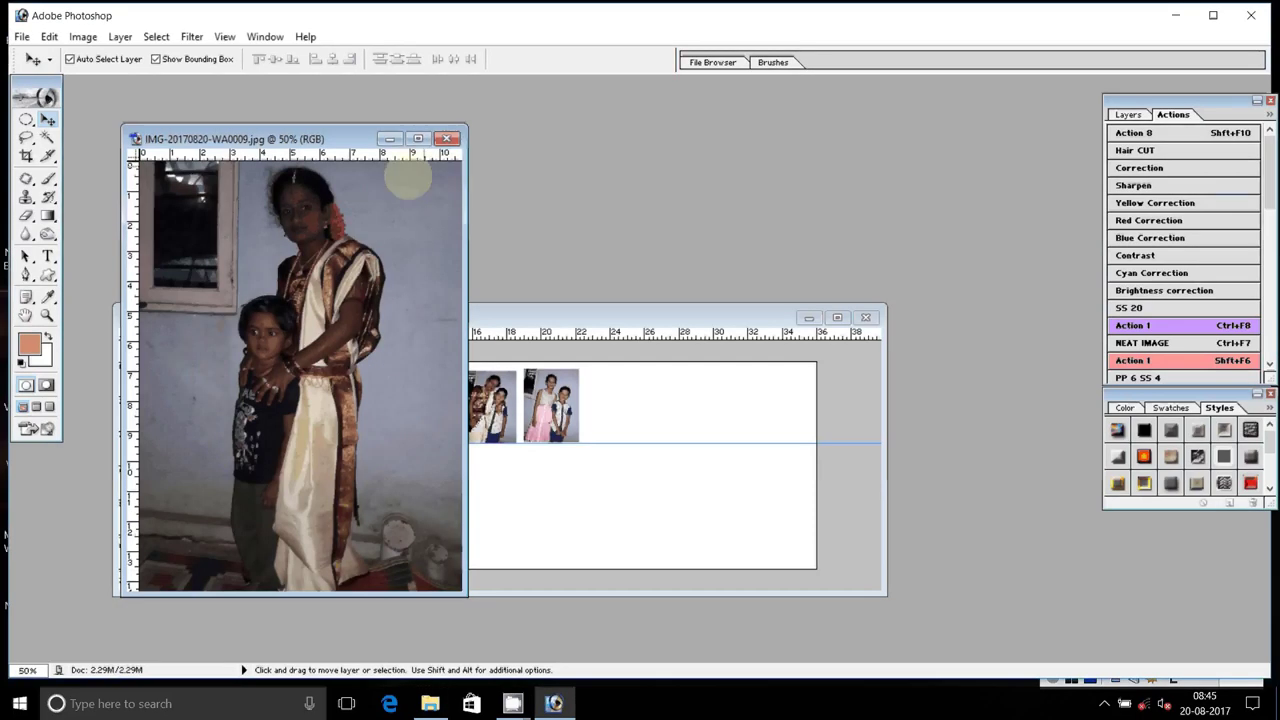
click(447, 138)
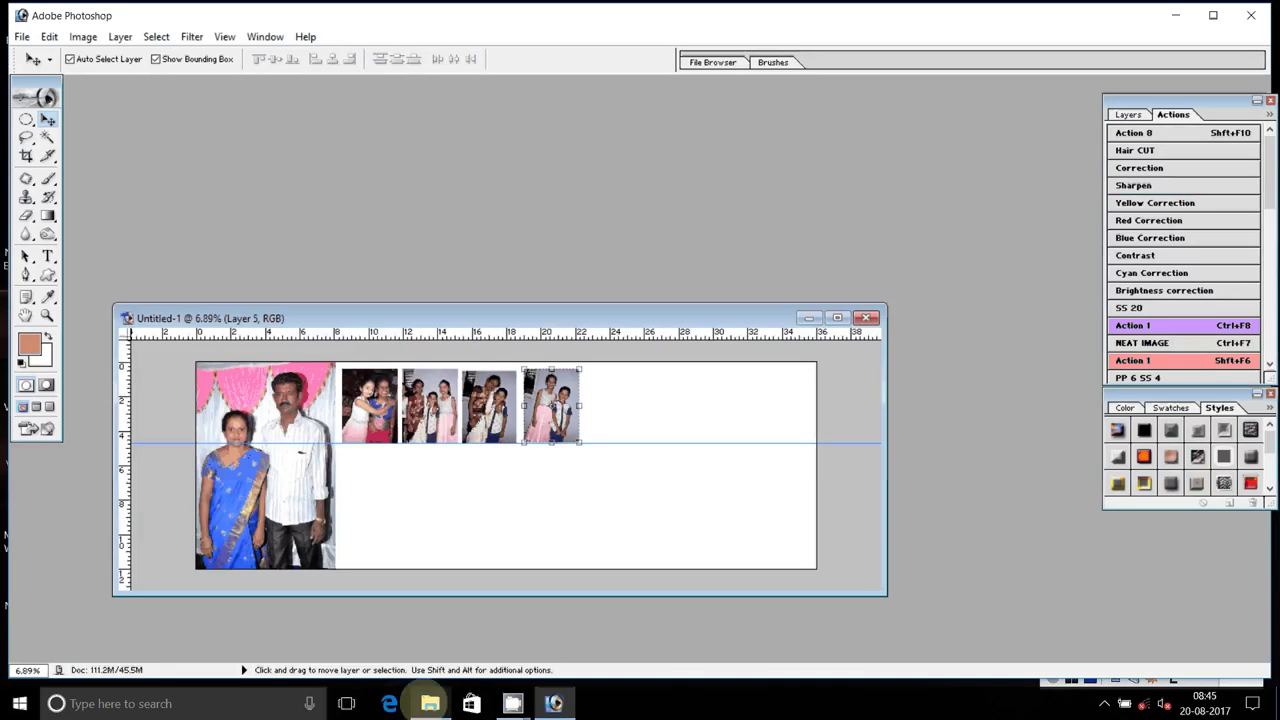
click(430, 703)
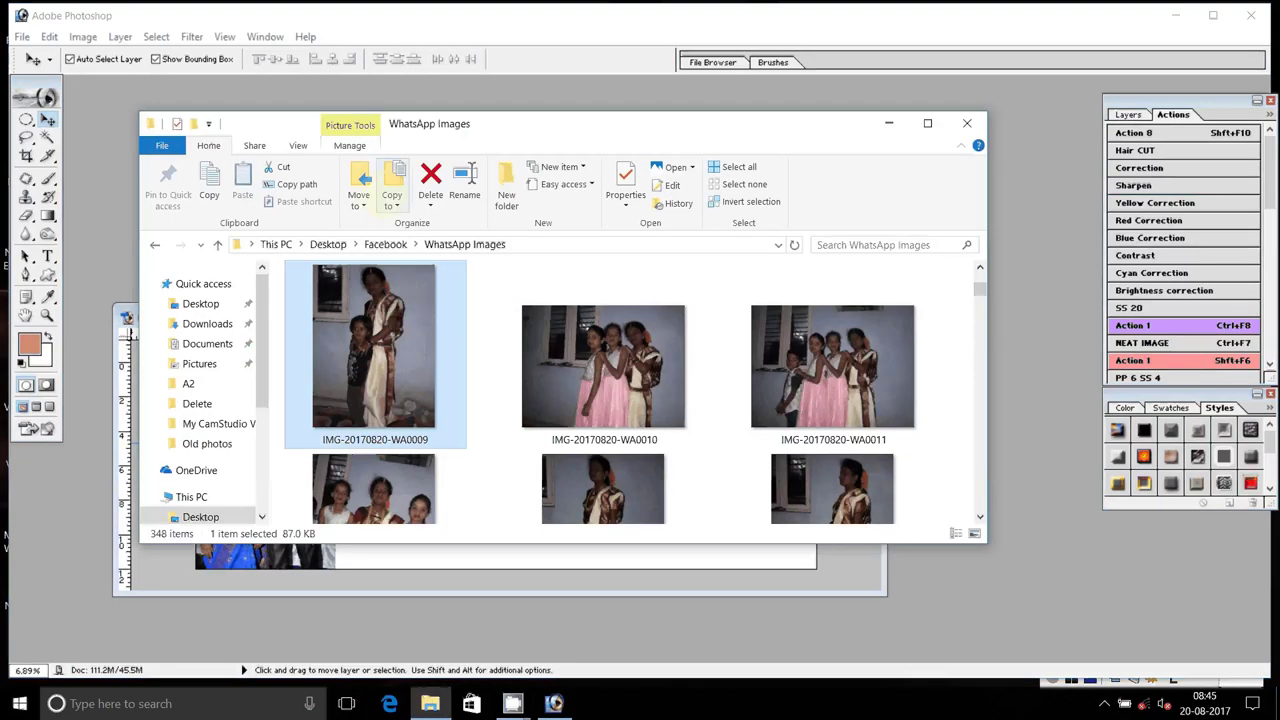
click(392, 190)
click(400, 271)
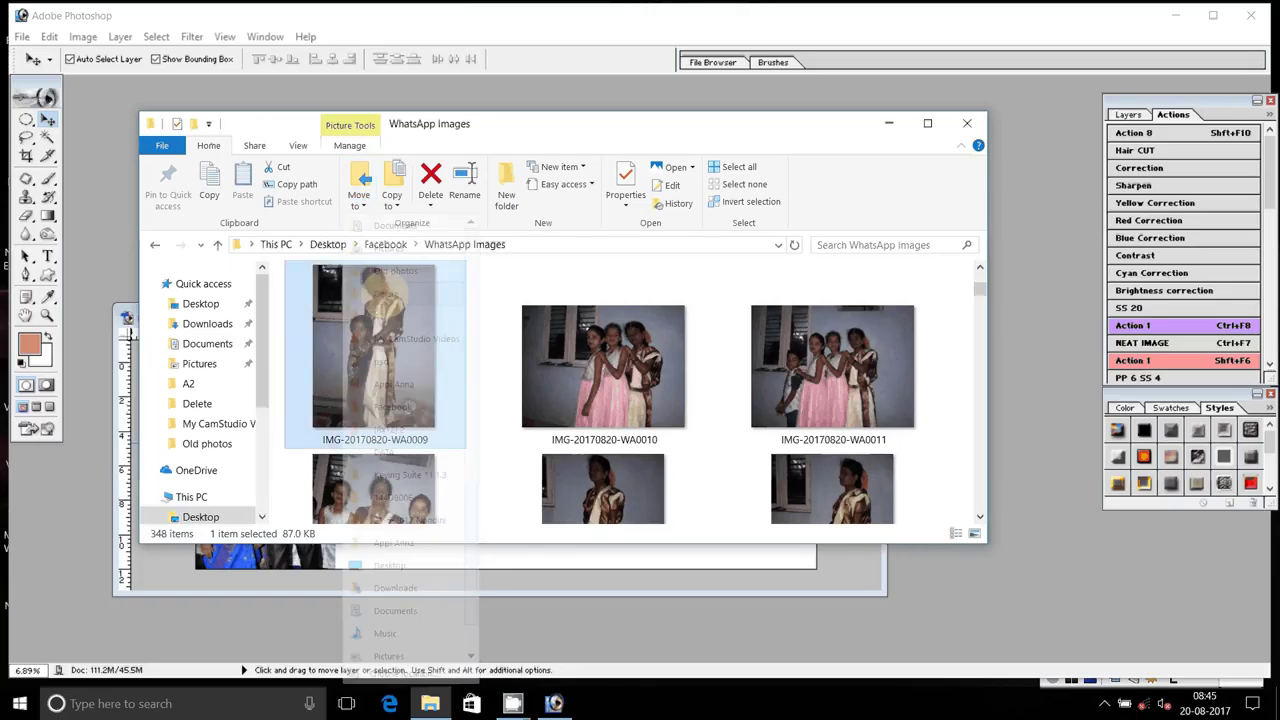
click(590, 387)
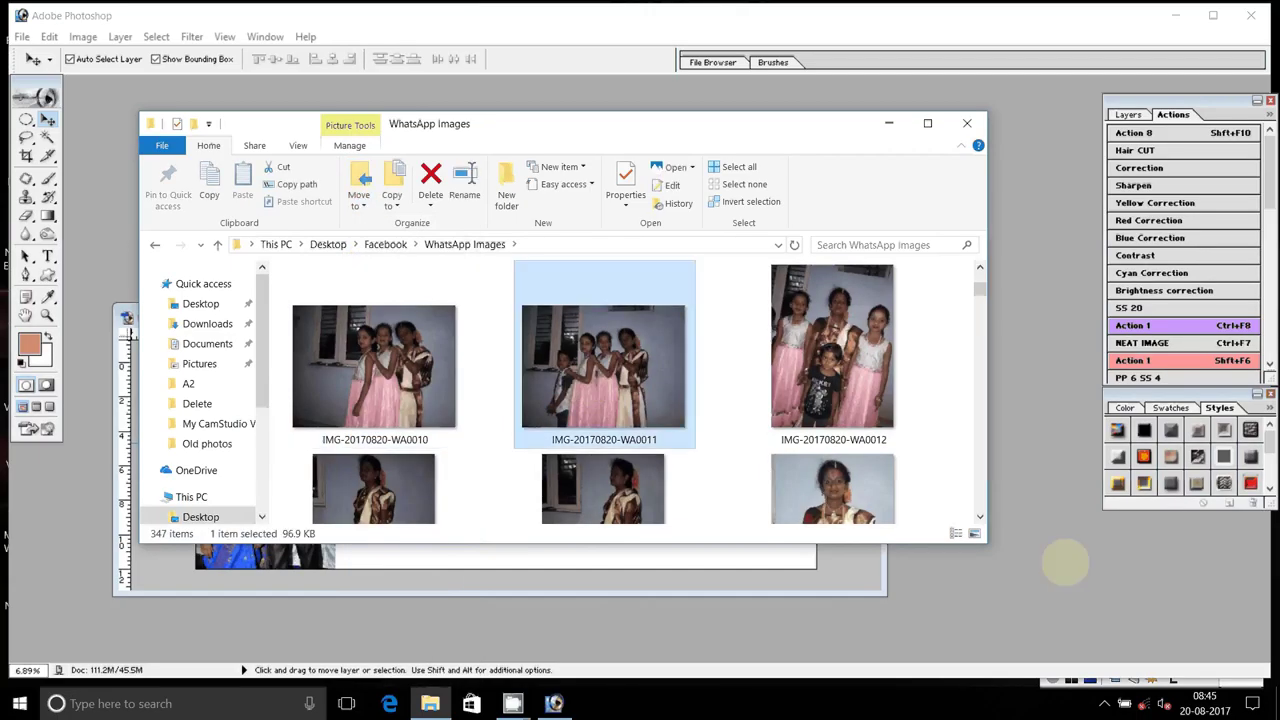
key(Return)
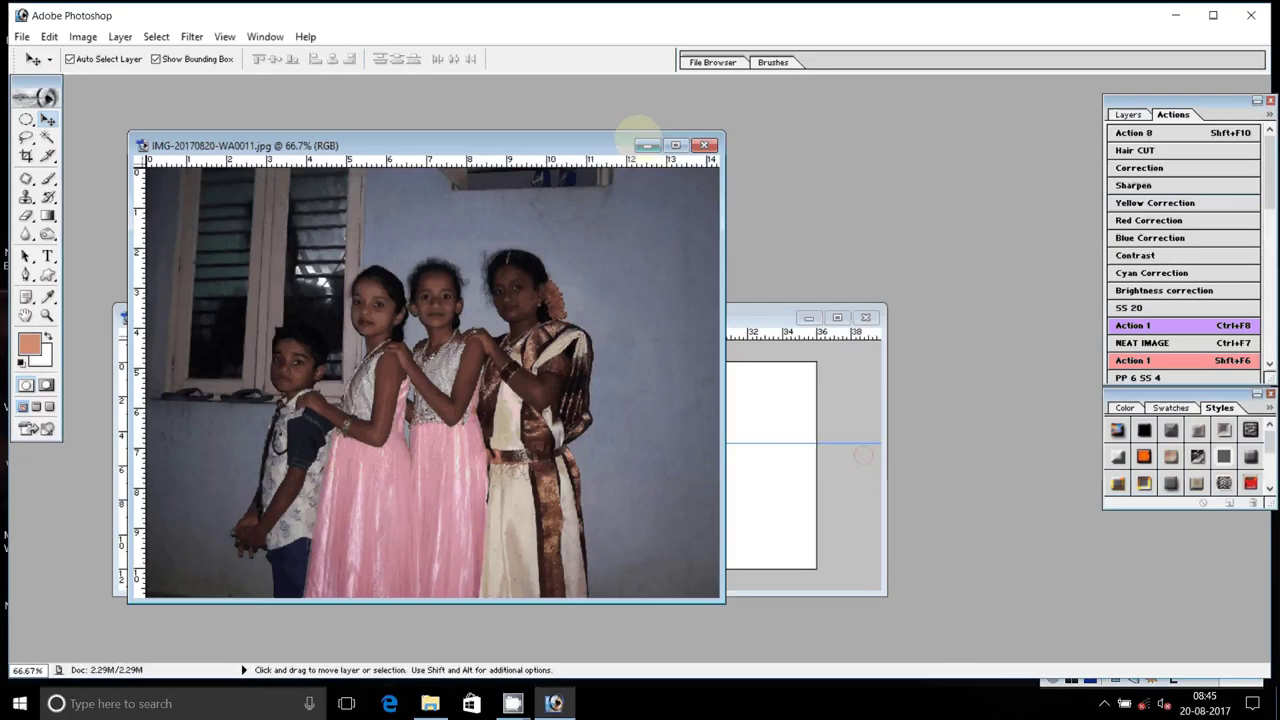
- Colour-correct WA0011 and copy a rectangular crop of the four children to a new layer
click(1178, 167)
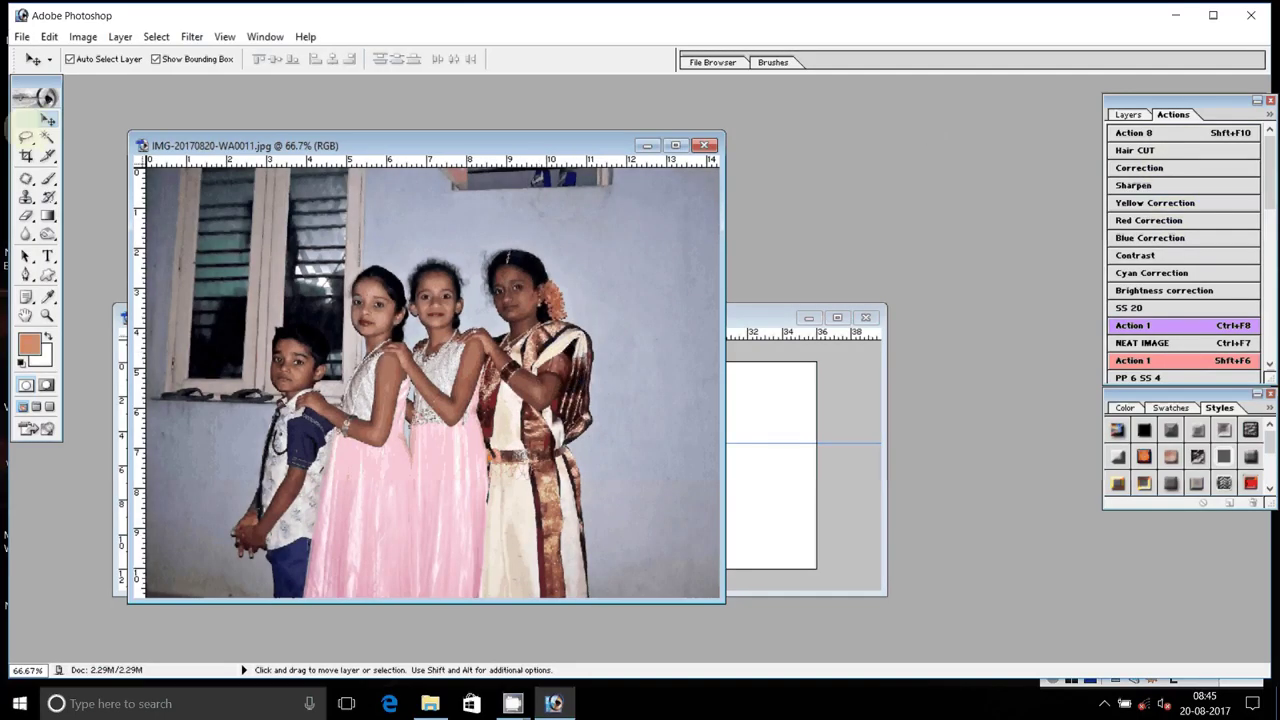
click(26, 119)
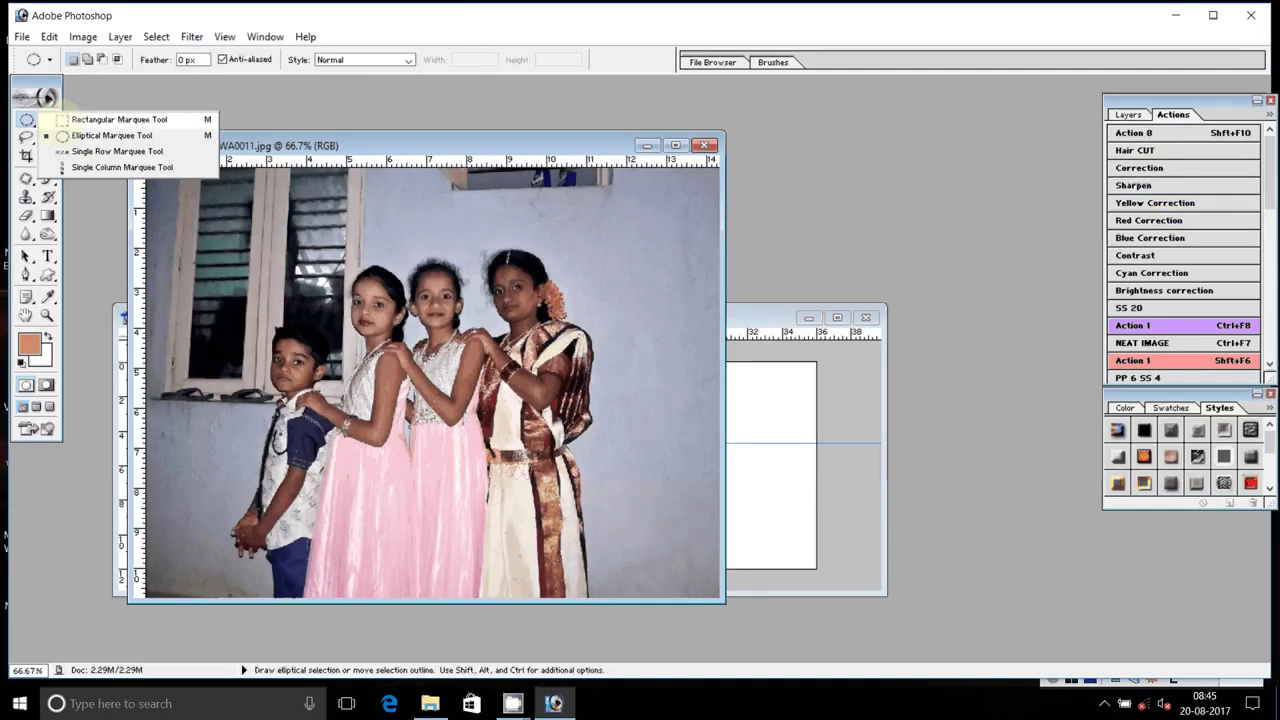
click(90, 119)
mouse_move(222, 242)
mouse_down()
mouse_move(350, 615)
mouse_move(612, 628)
mouse_up()
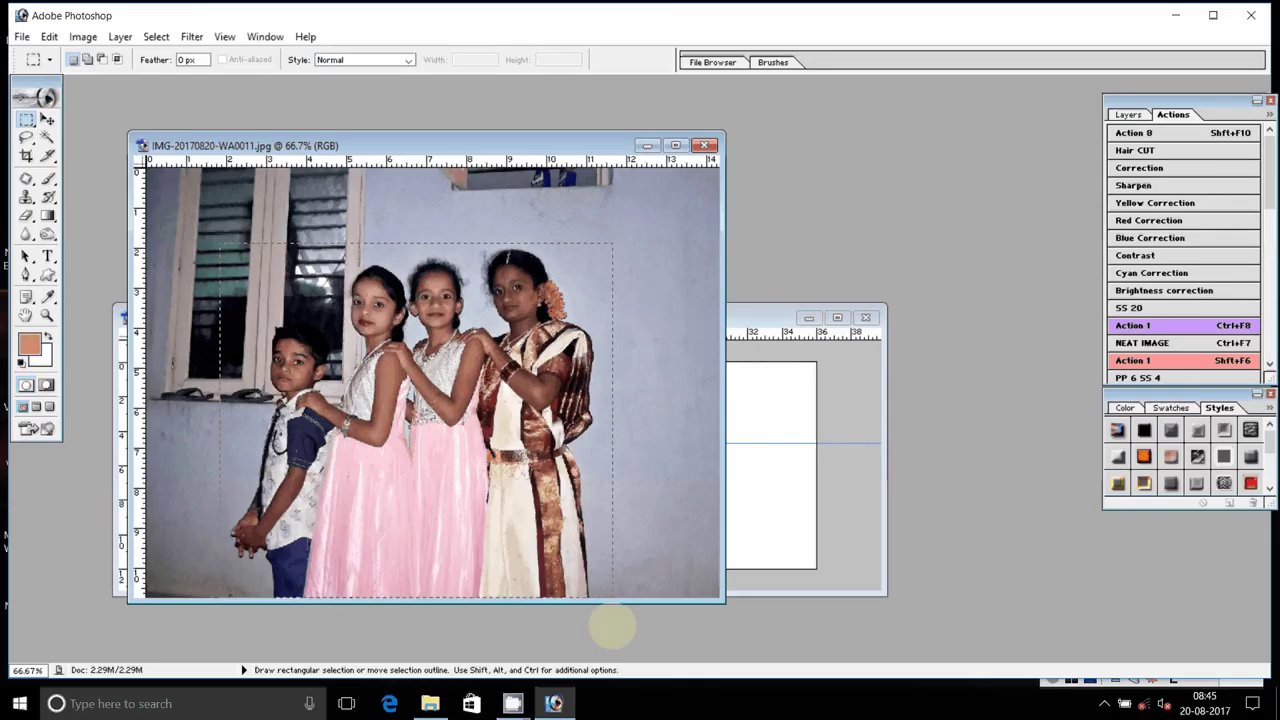
right_click(412, 358)
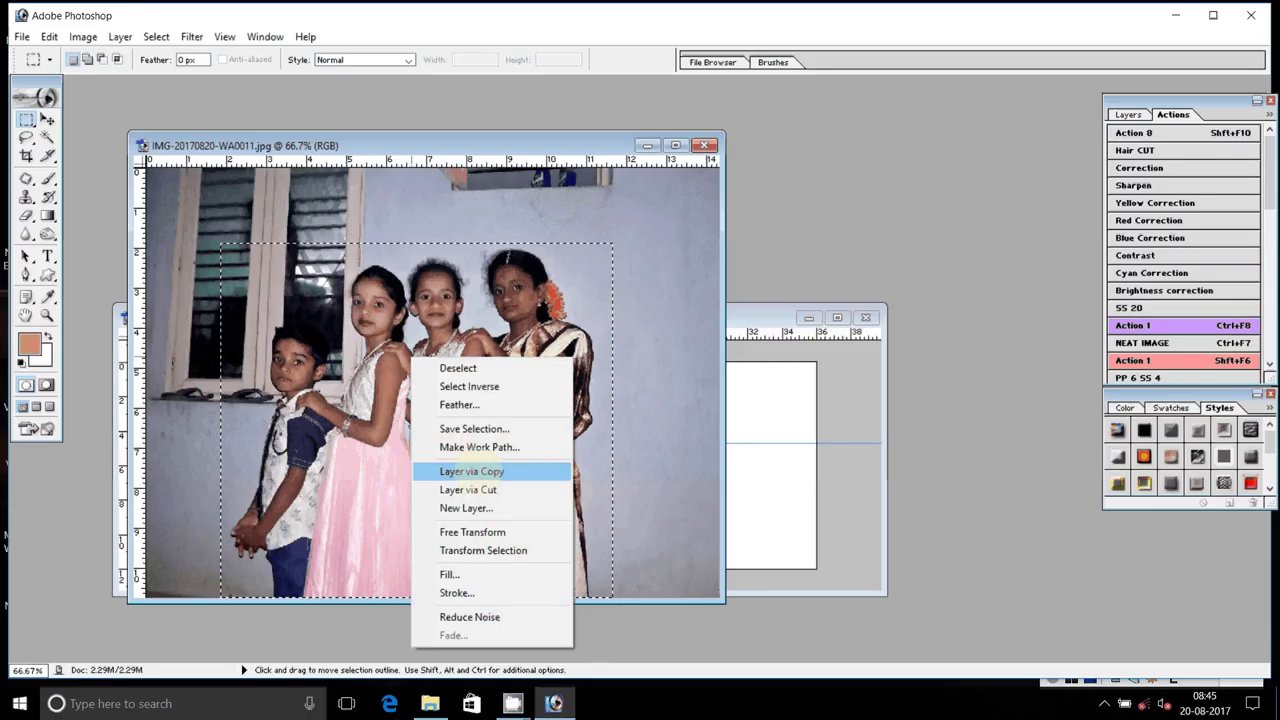
click(470, 471)
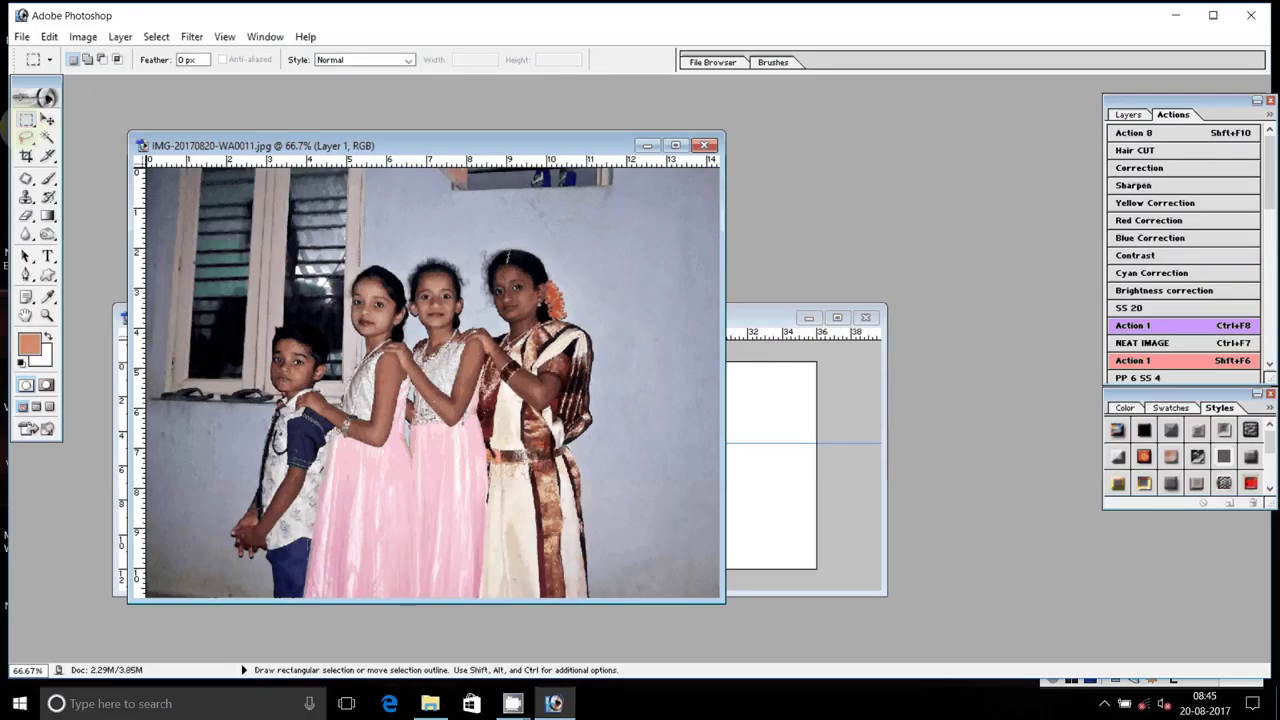
- Place the four-children crop as Layer 6 in the top row, then begin closing WA0011
key(v)
drag(470, 471, 652, 401)
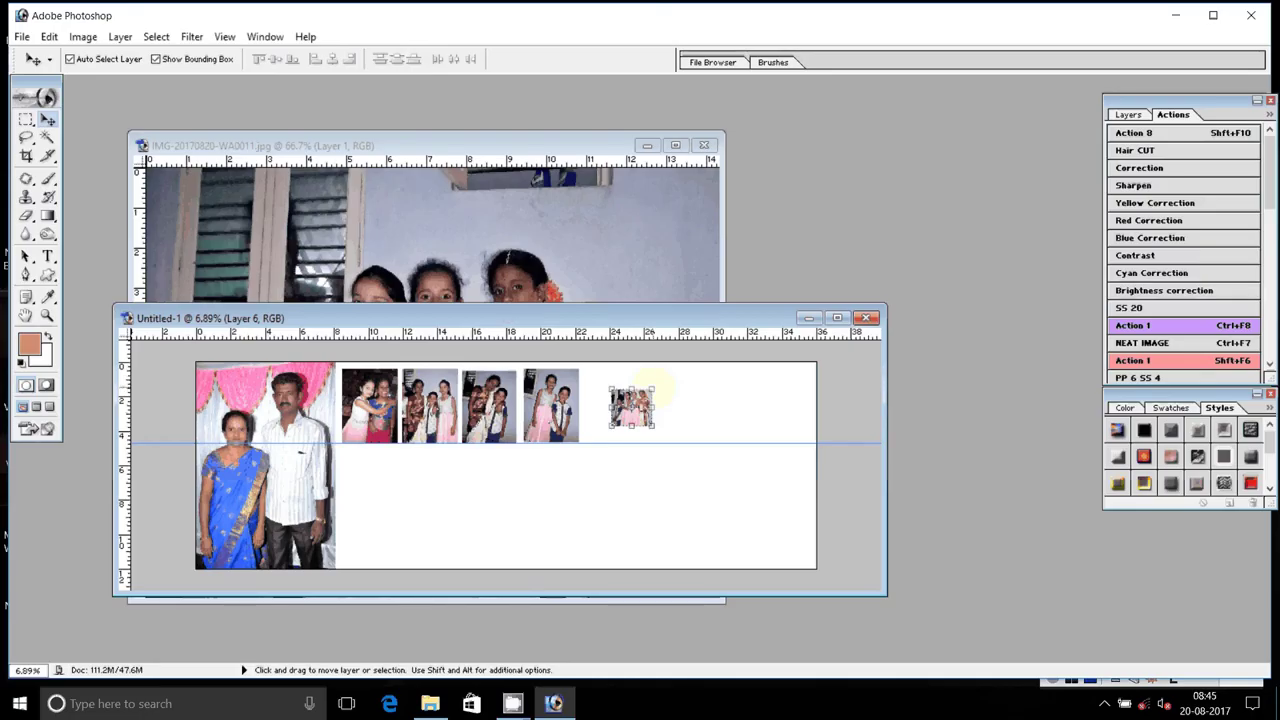
drag(654, 389, 673, 370)
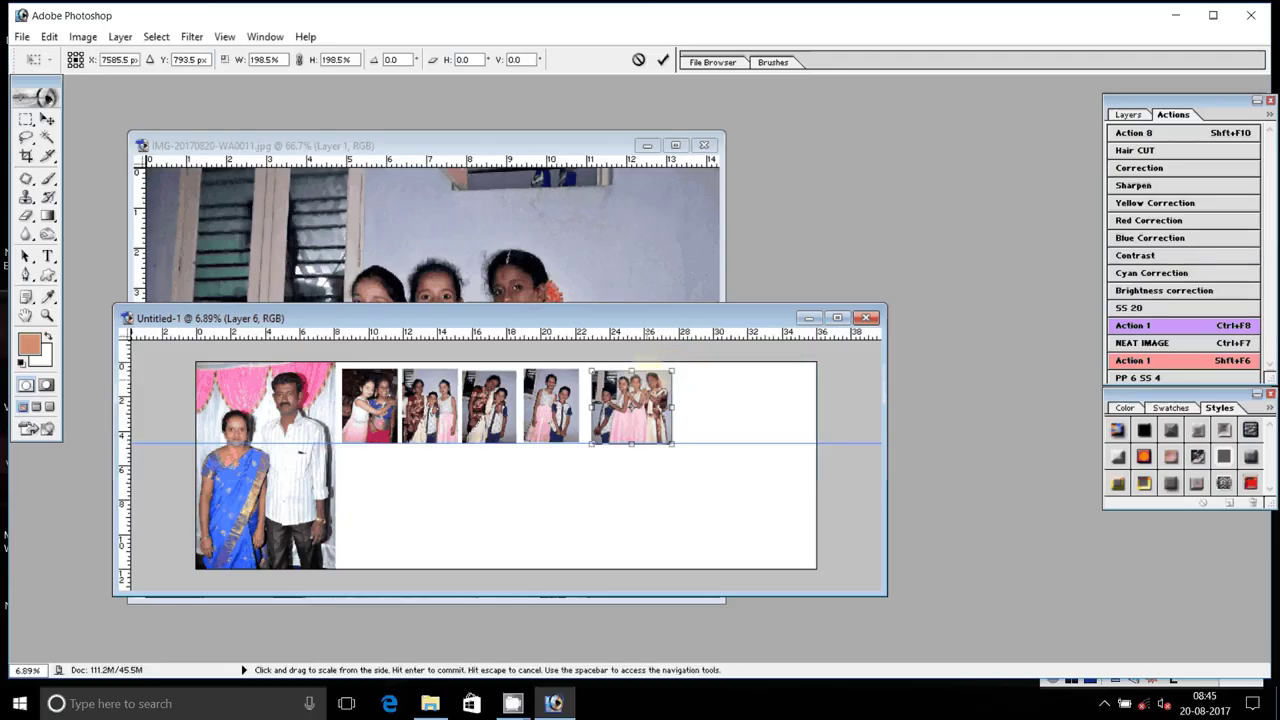
key(Return)
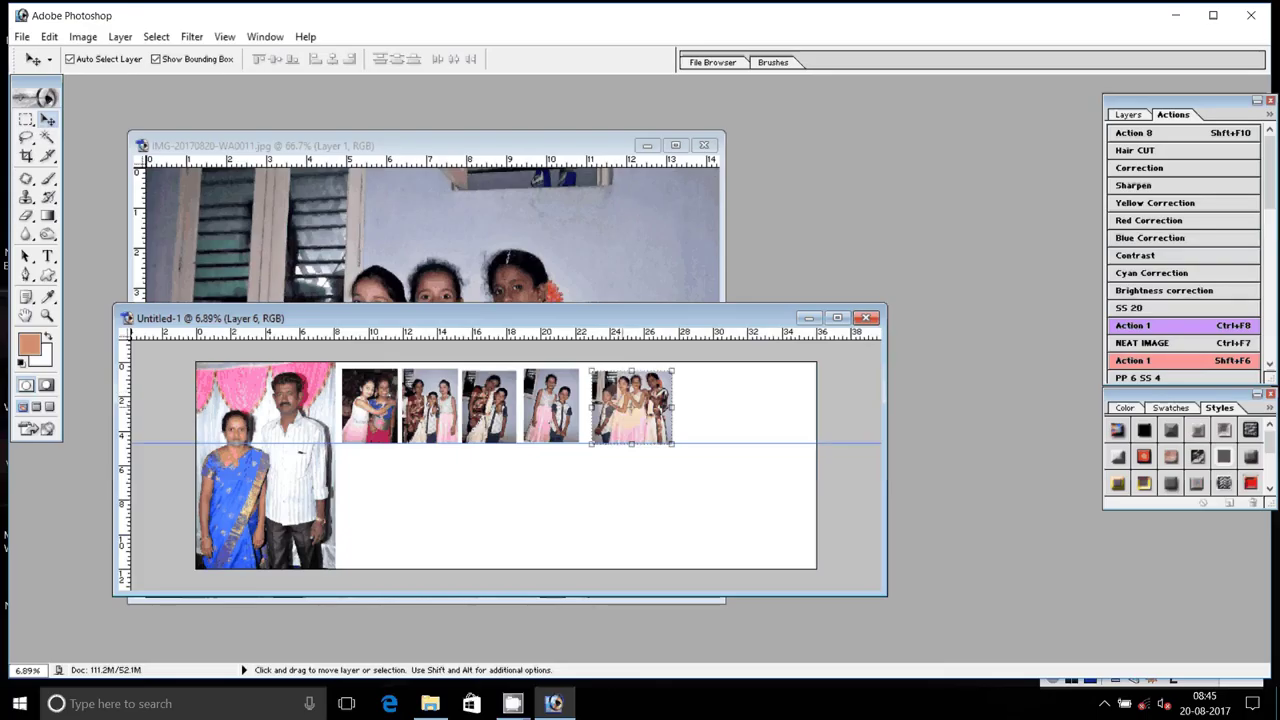
key(Return)
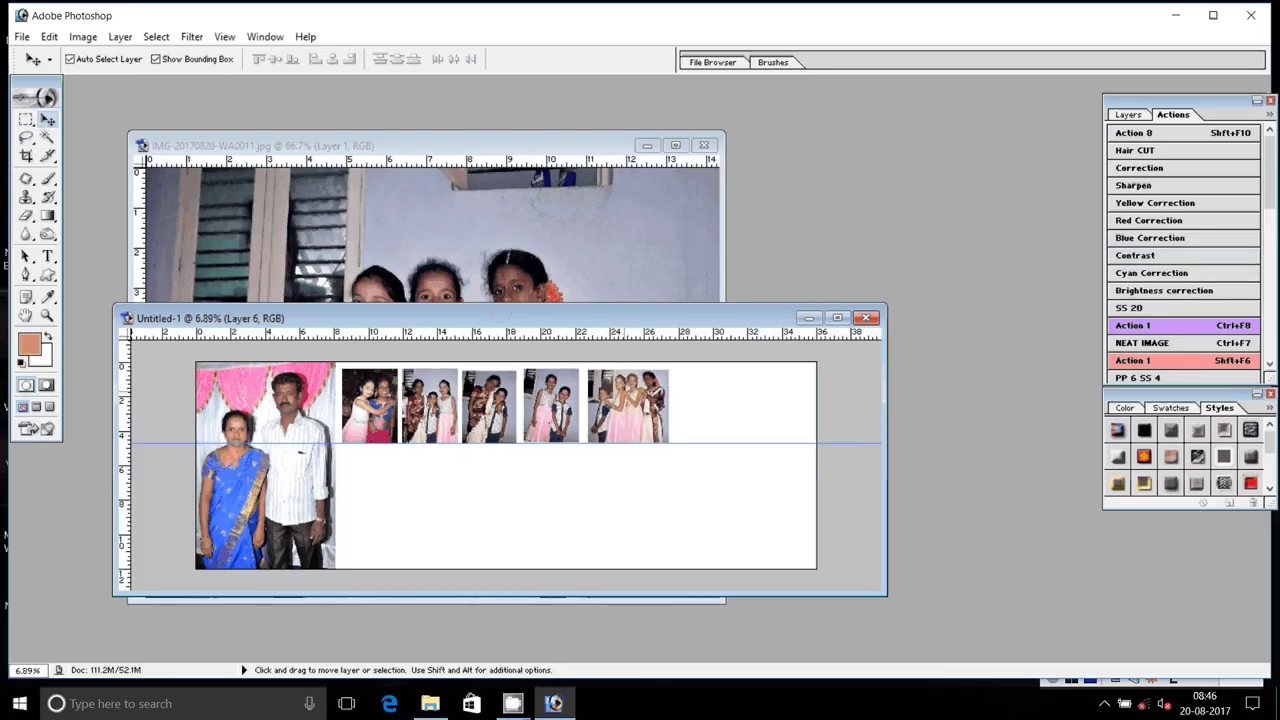
key(ctrl+t)
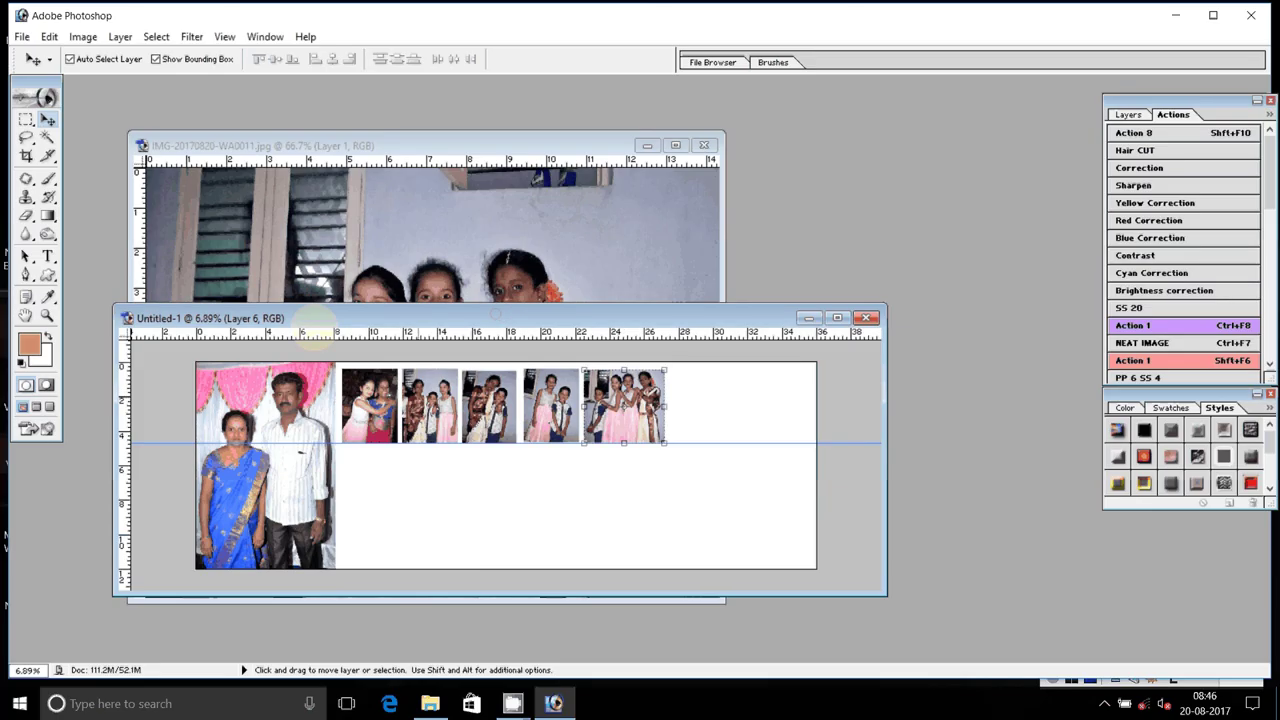
click(420, 146)
click(704, 145)
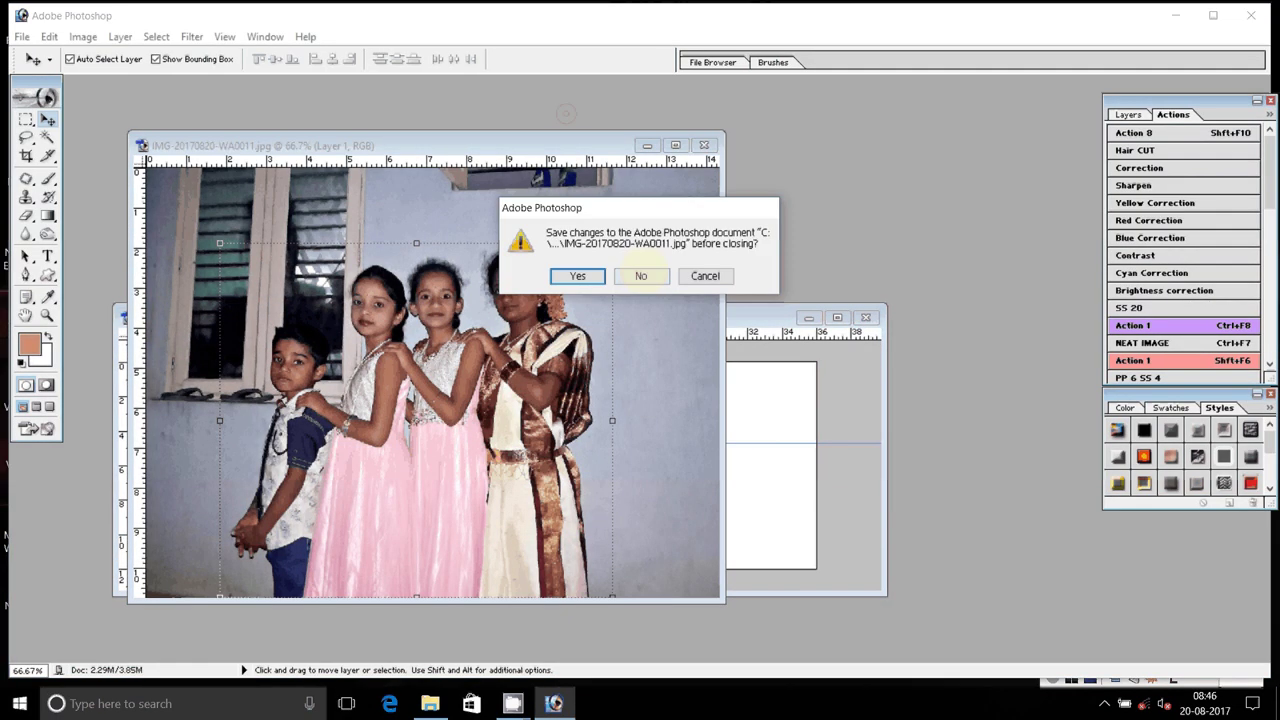
- Close WA0011, move it into Old photos, and open IMG-20170820-WA0012 in Photoshop
click(641, 275)
key(alt+Tab)
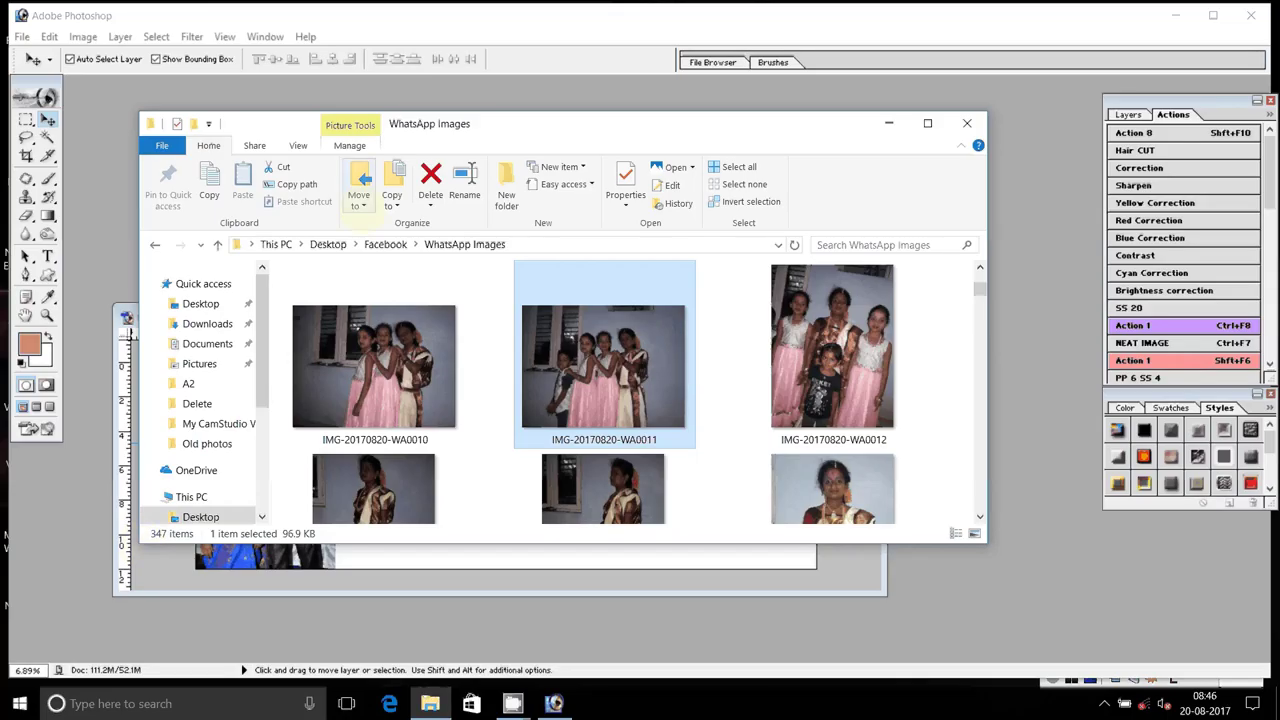
click(360, 188)
click(396, 271)
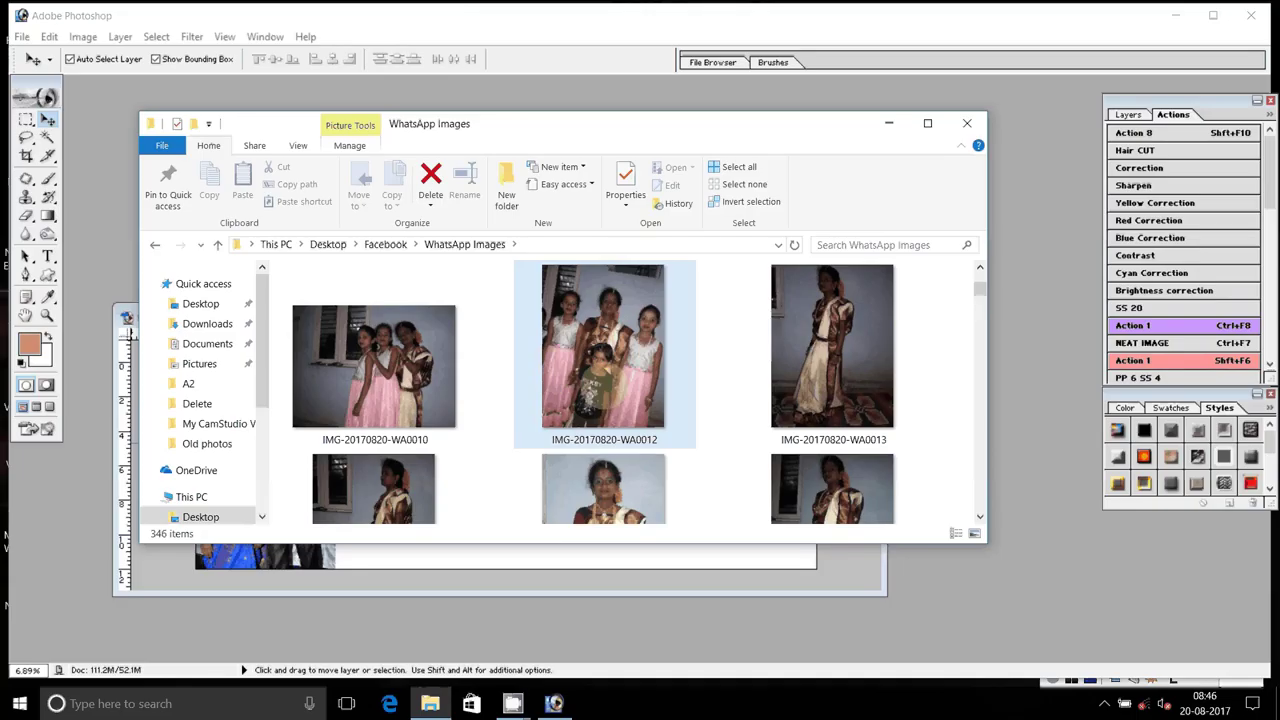
click(870, 345)
click(638, 355)
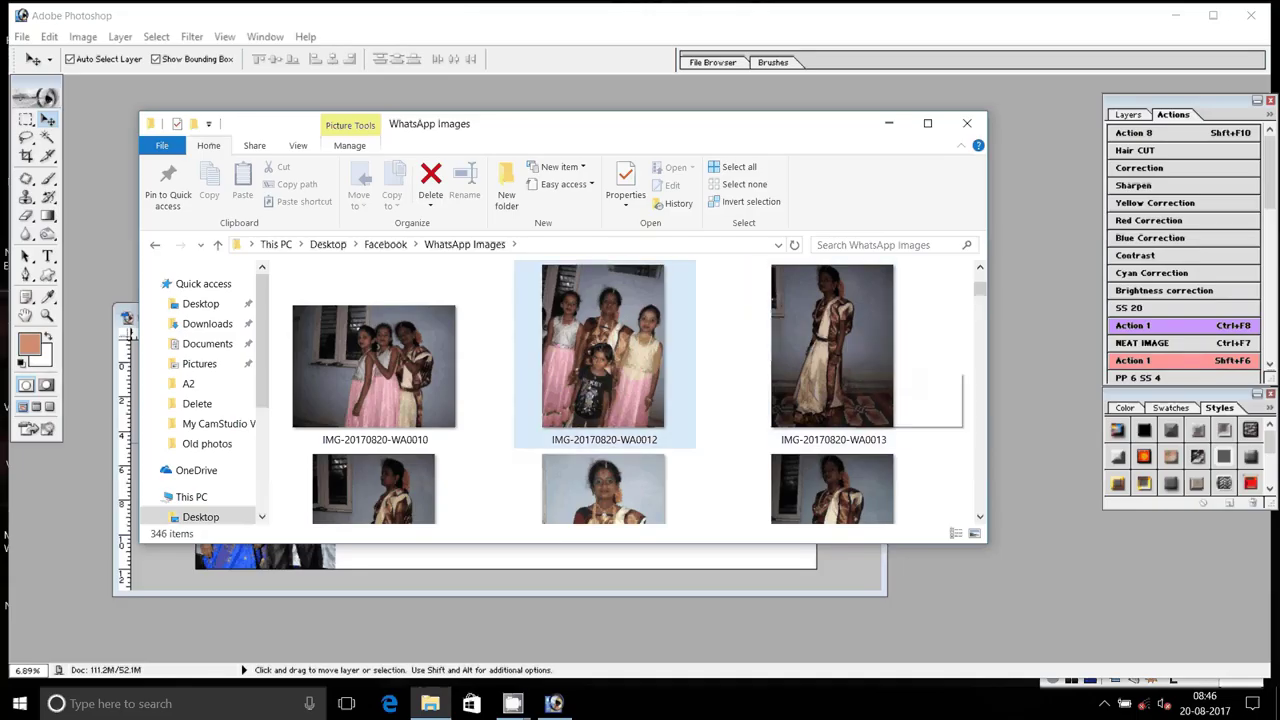
key(Return)
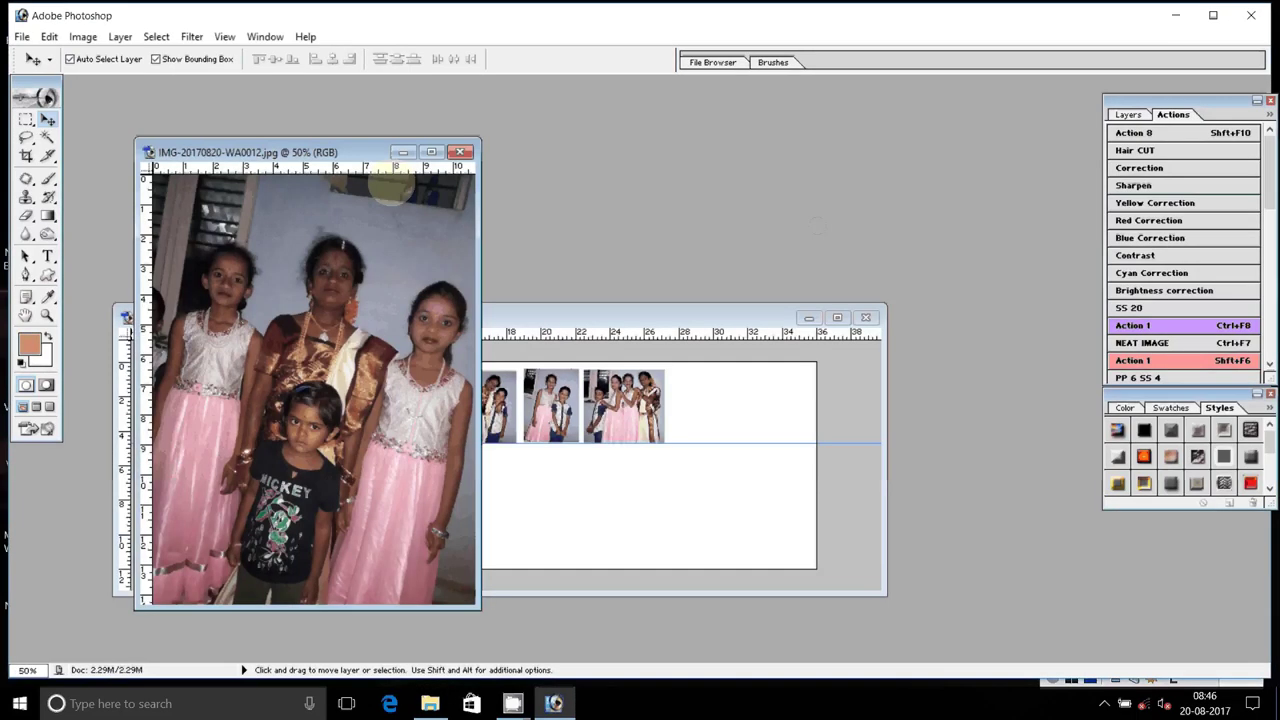
- Brighten WA0012 and scale it to 132.4% as the sixth top-row thumbnail, nudged slightly left
click(1168, 168)
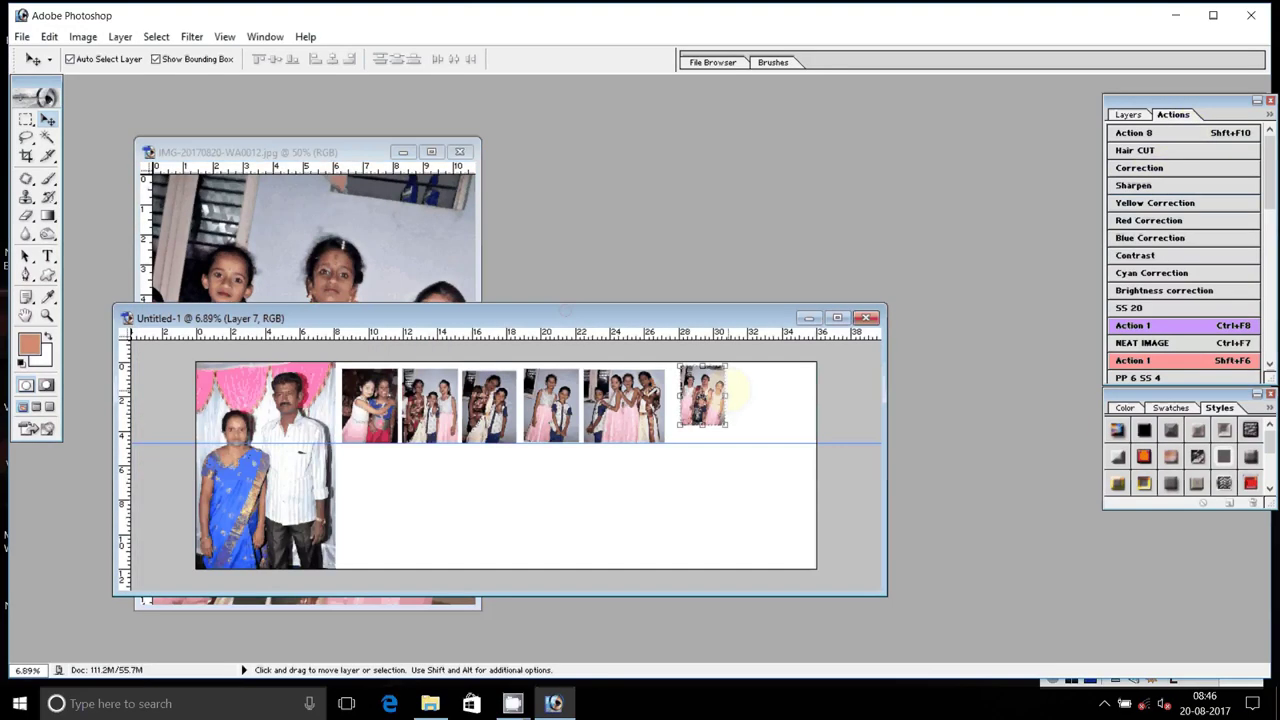
key(ctrl+t)
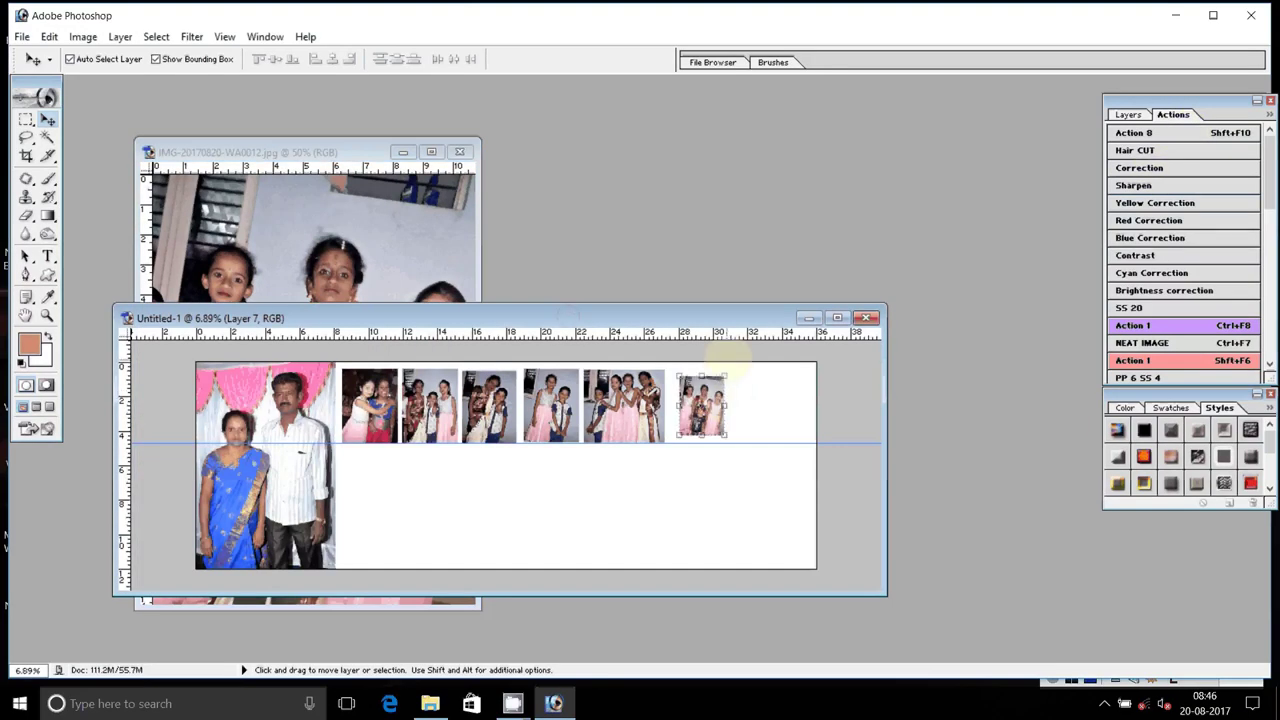
key(shift+alt)
drag(726, 374, 738, 372)
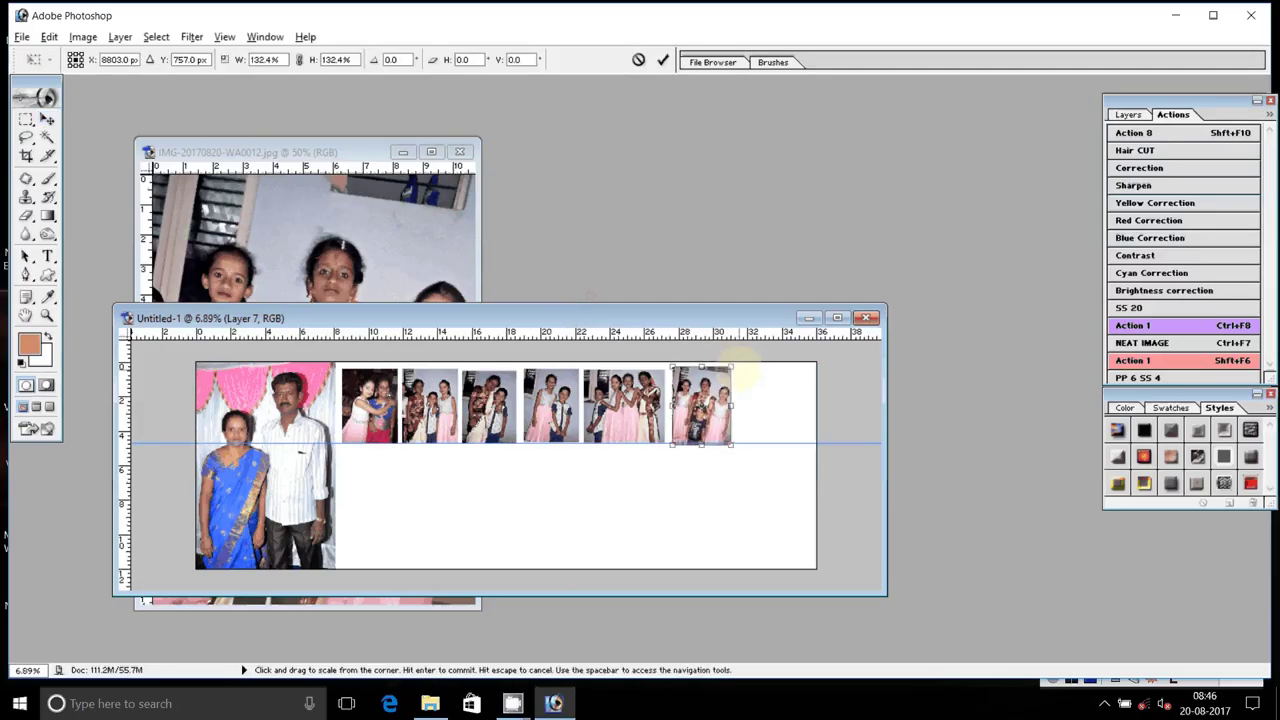
key(Return)
key(shift+Left)
key(shift+Left)
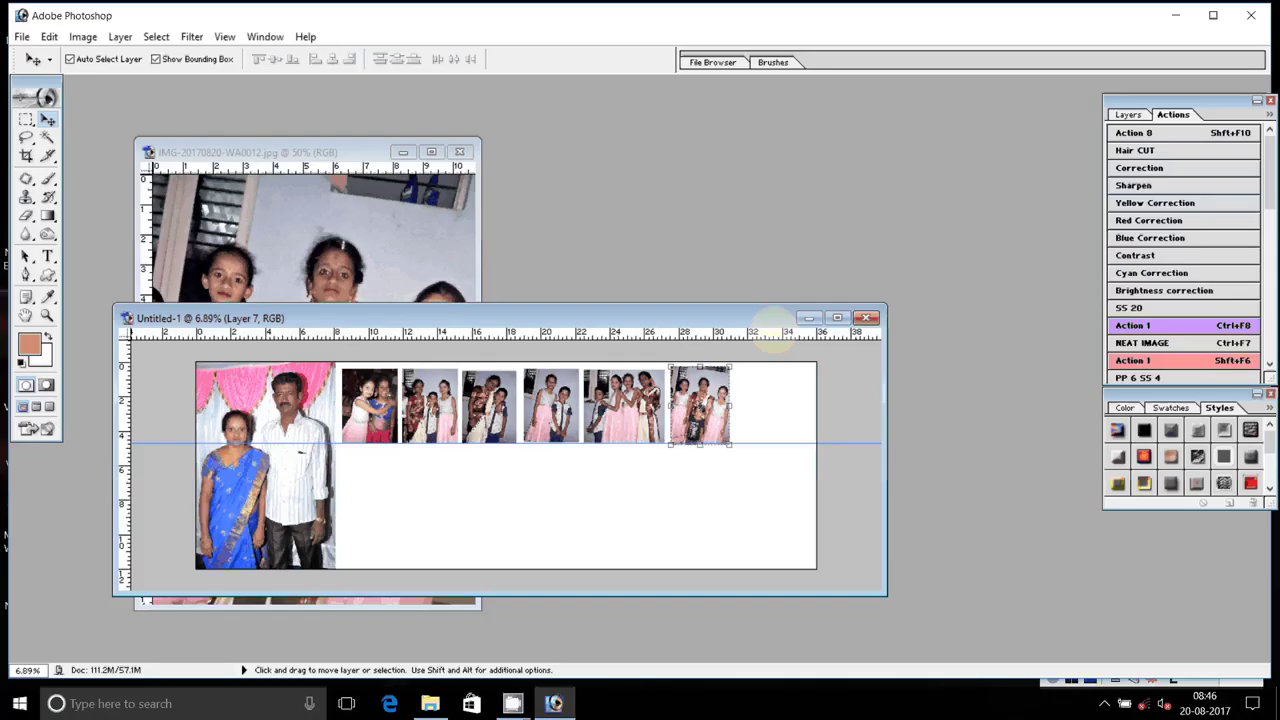
click(360, 222)
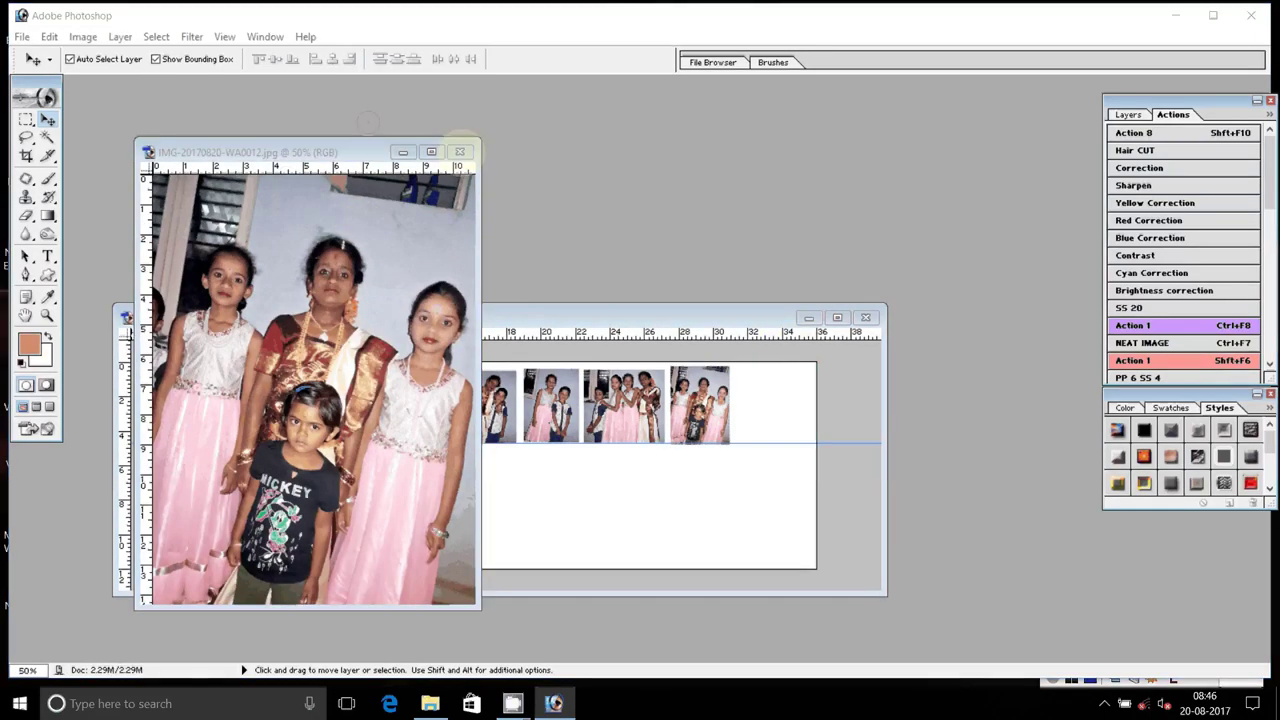
- Close the WA0012 photo, fit the album canvas on screen, and return to the WhatsApp Images folder
click(459, 151)
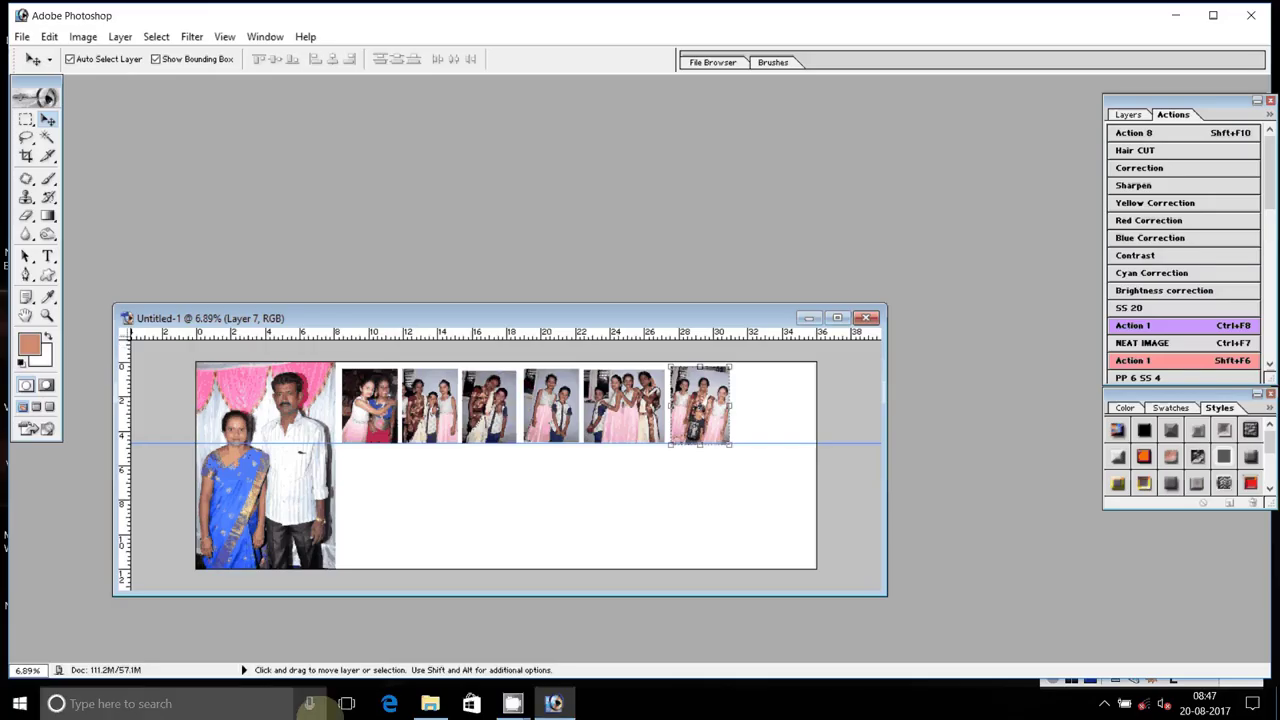
click(47, 315)
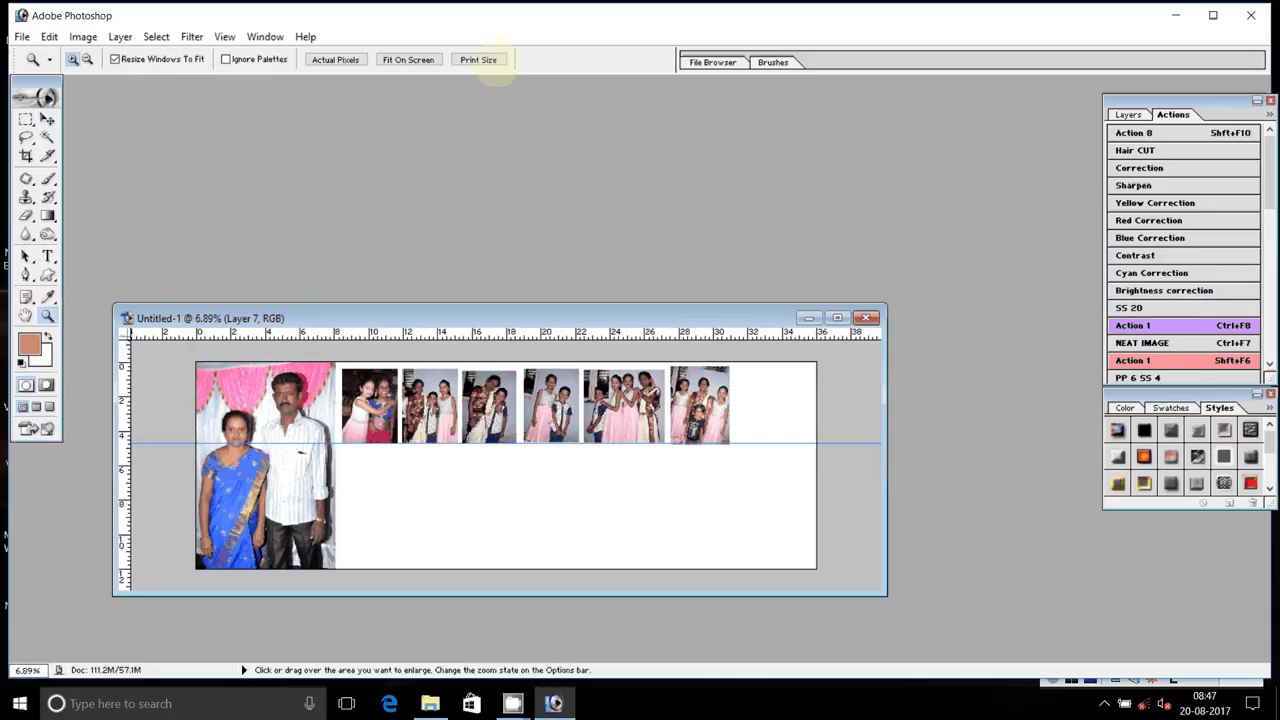
click(408, 59)
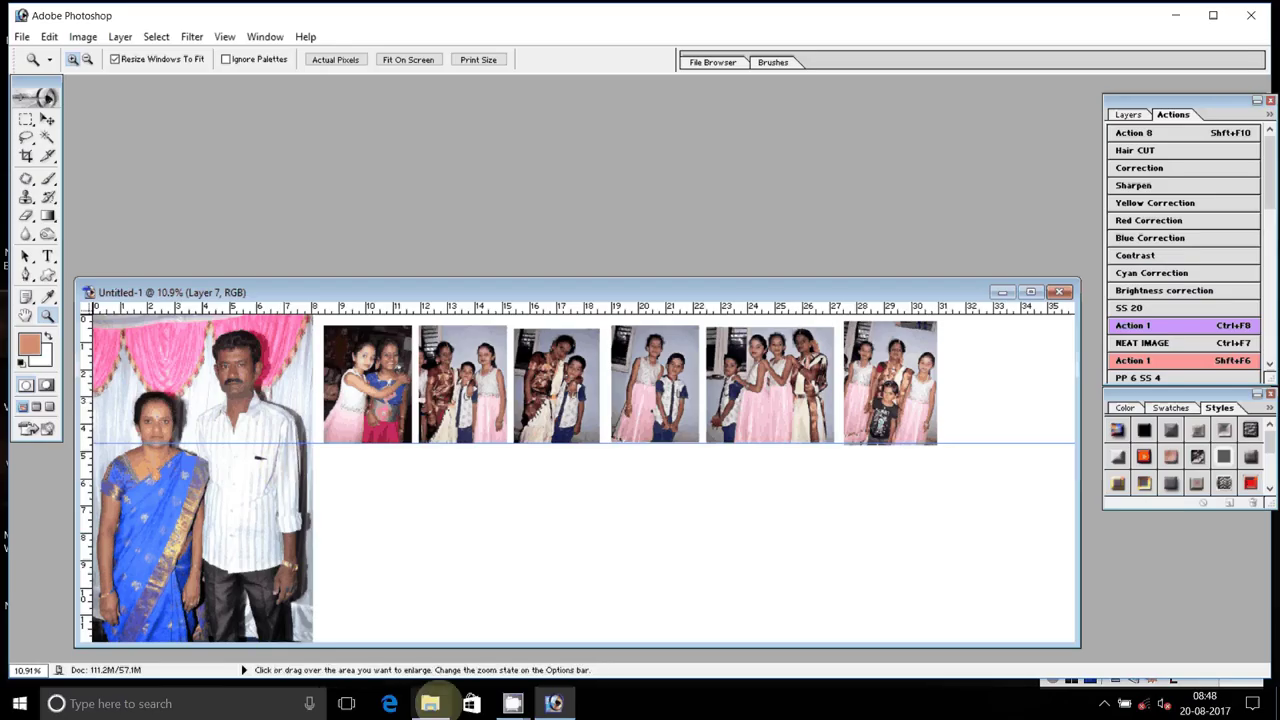
click(430, 703)
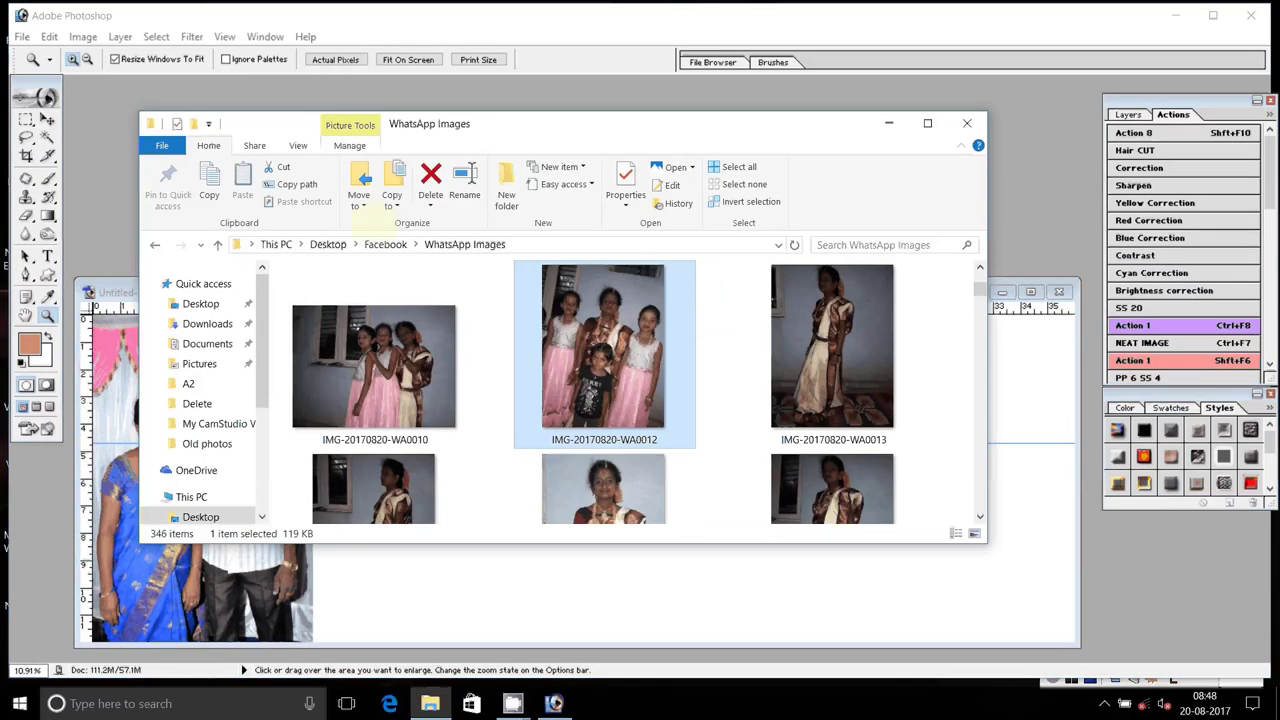
- Move the used WA0012 photo out of WhatsApp Images and open IMG-20170820-WA0020
click(359, 195)
click(386, 293)
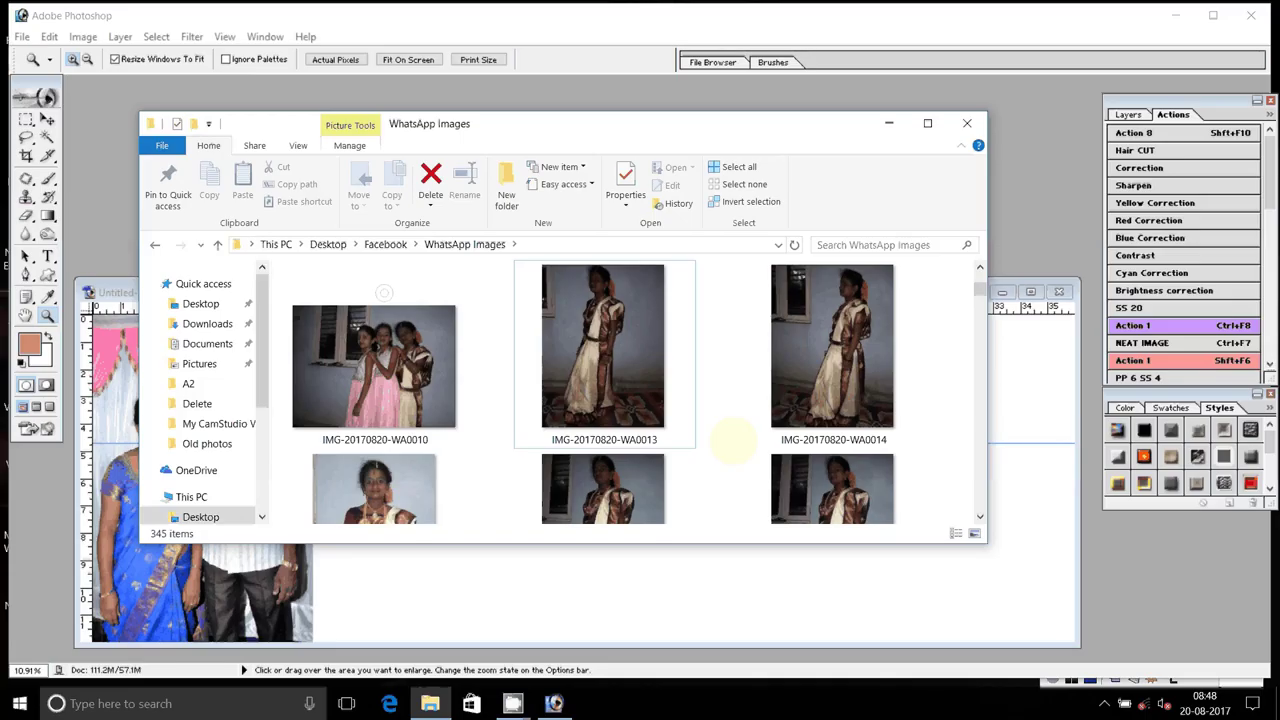
scroll(980, 517, down, 2)
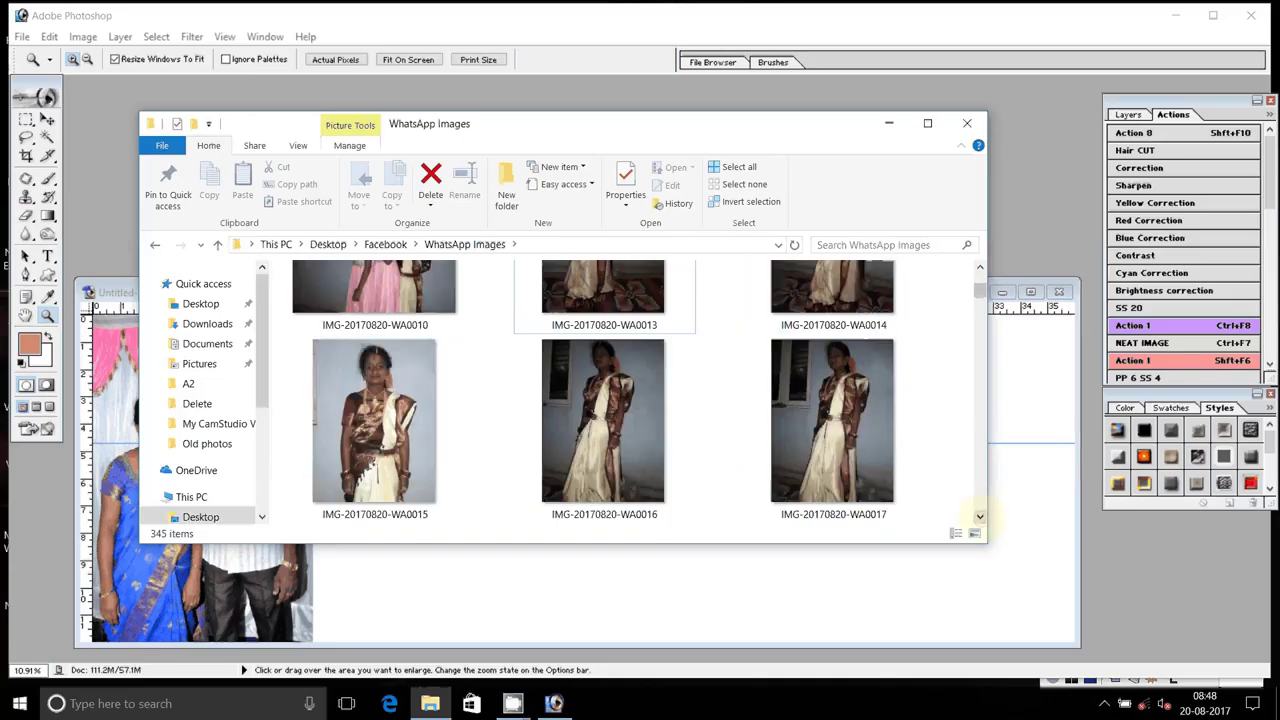
scroll(980, 517, down, 2)
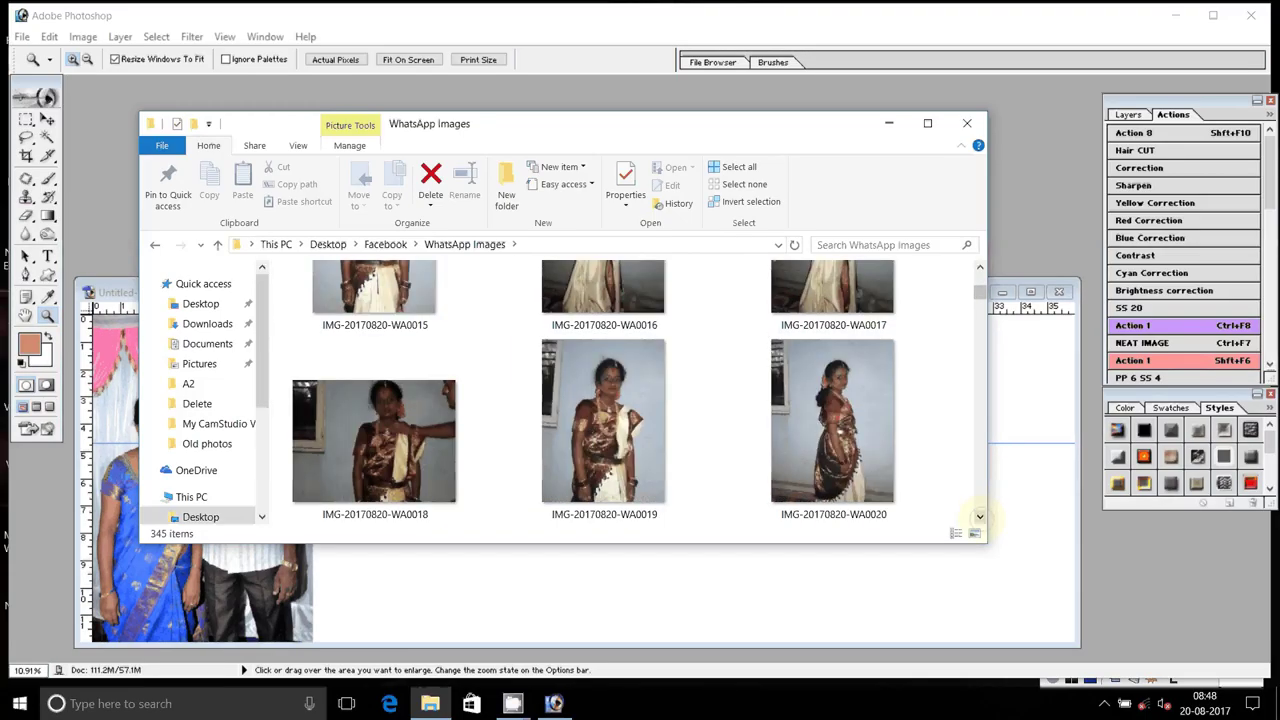
click(912, 390)
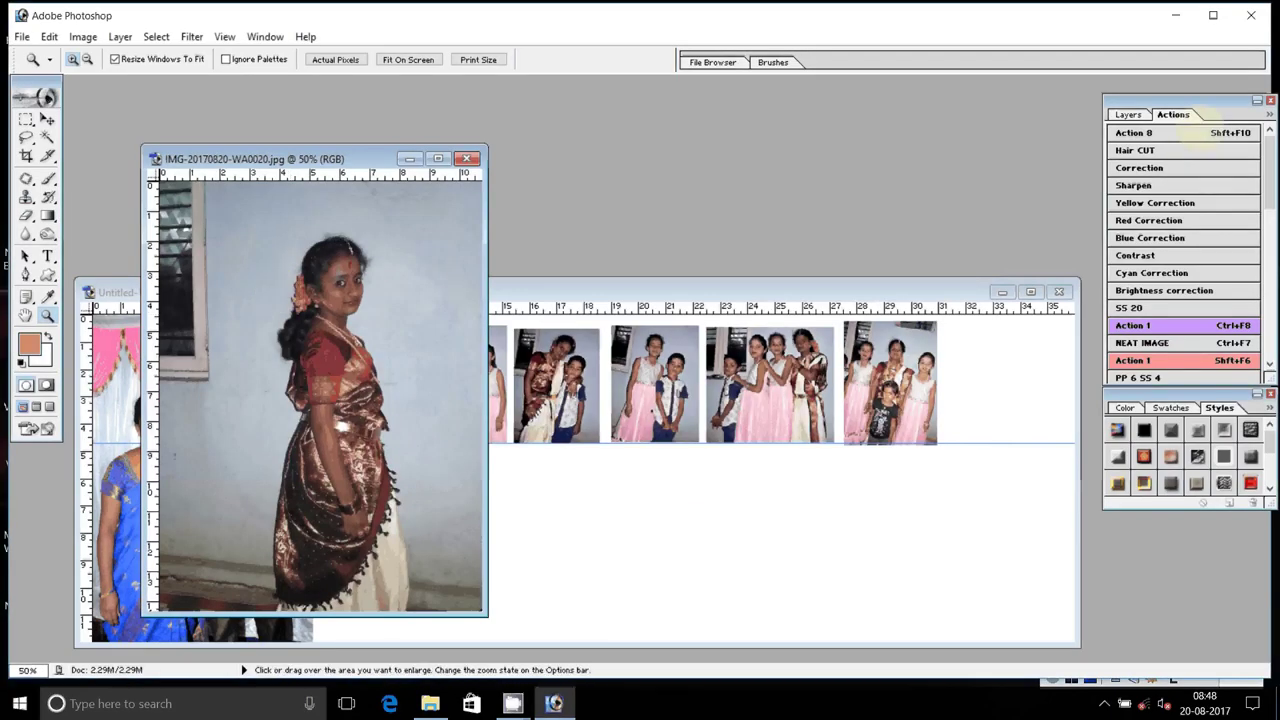
- Brighten the saree photo and copy a tall rectangle around the girl onto her own layer
click(1205, 136)
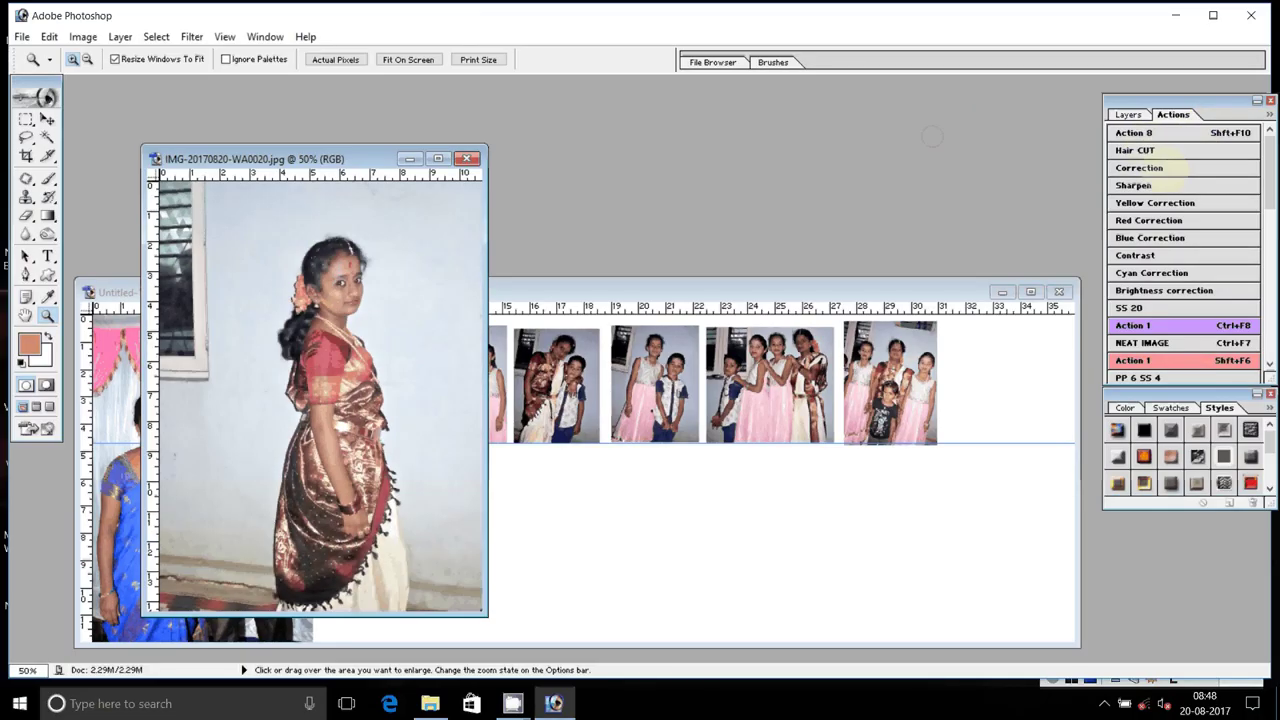
key(m)
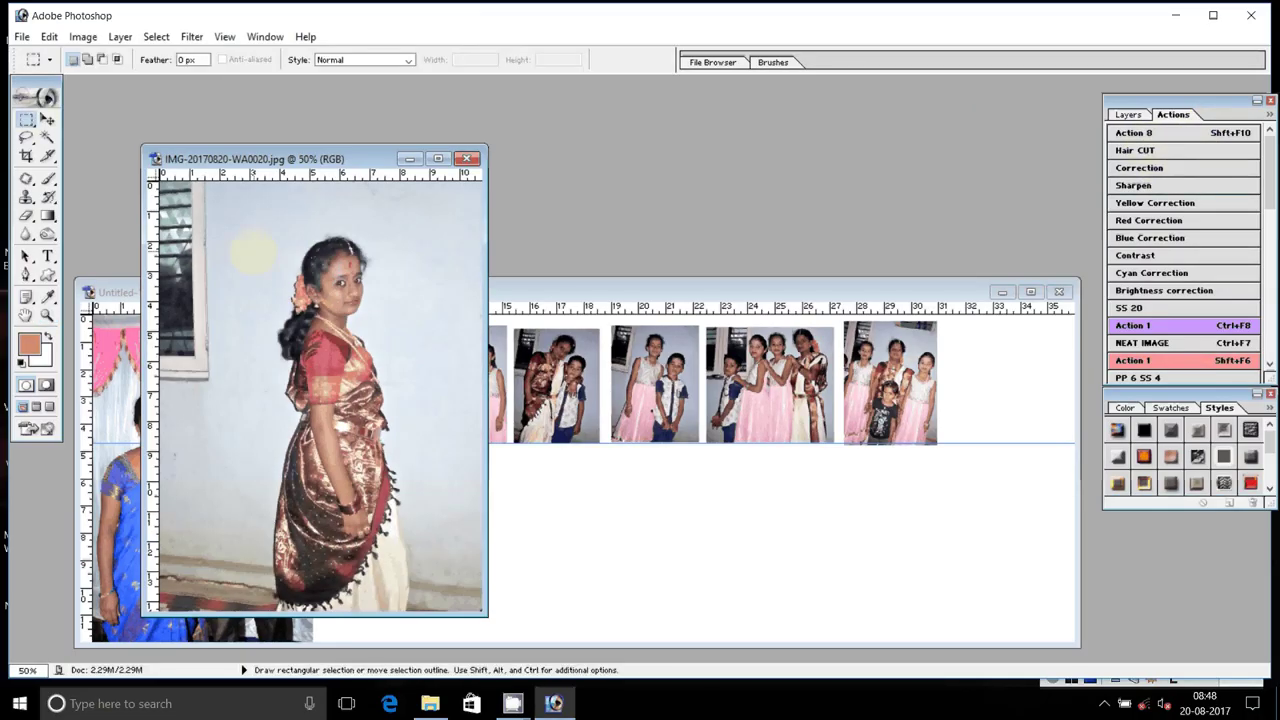
drag(254, 226, 416, 612)
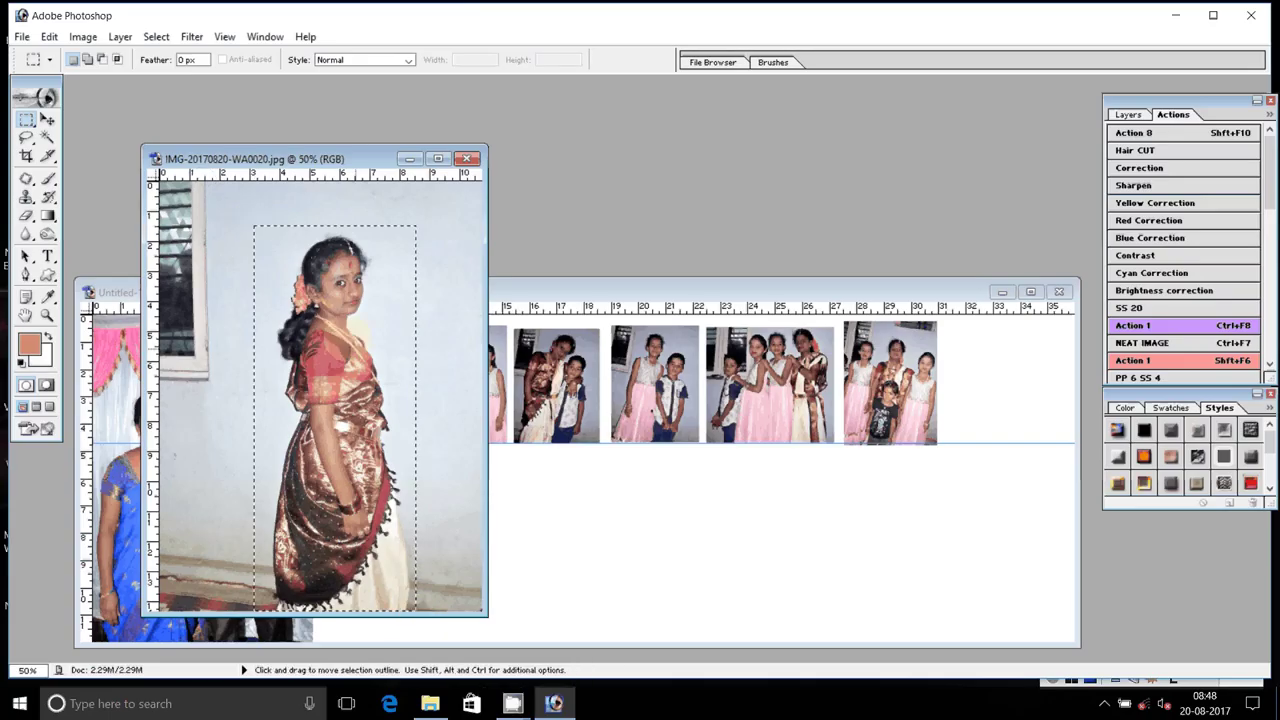
right_click(346, 338)
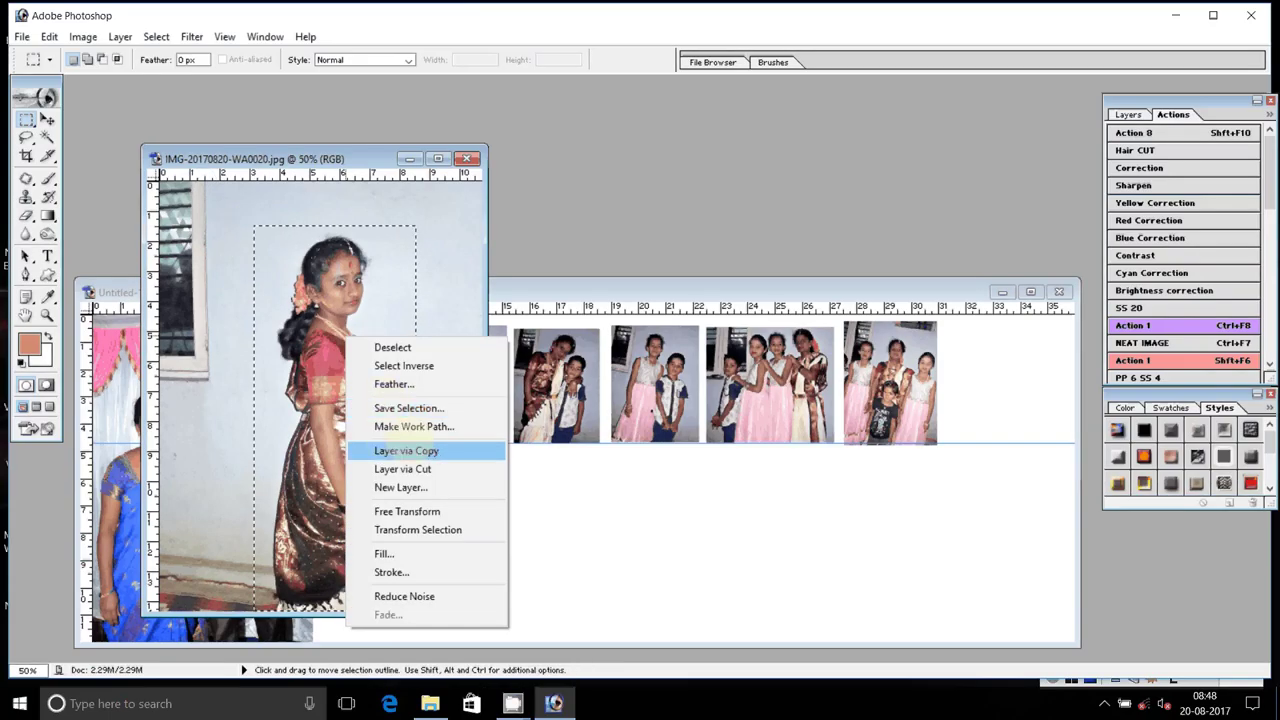
click(388, 451)
- Move the girl copy onto the album, enlarge it about twofold, and place it below the top row
key(v)
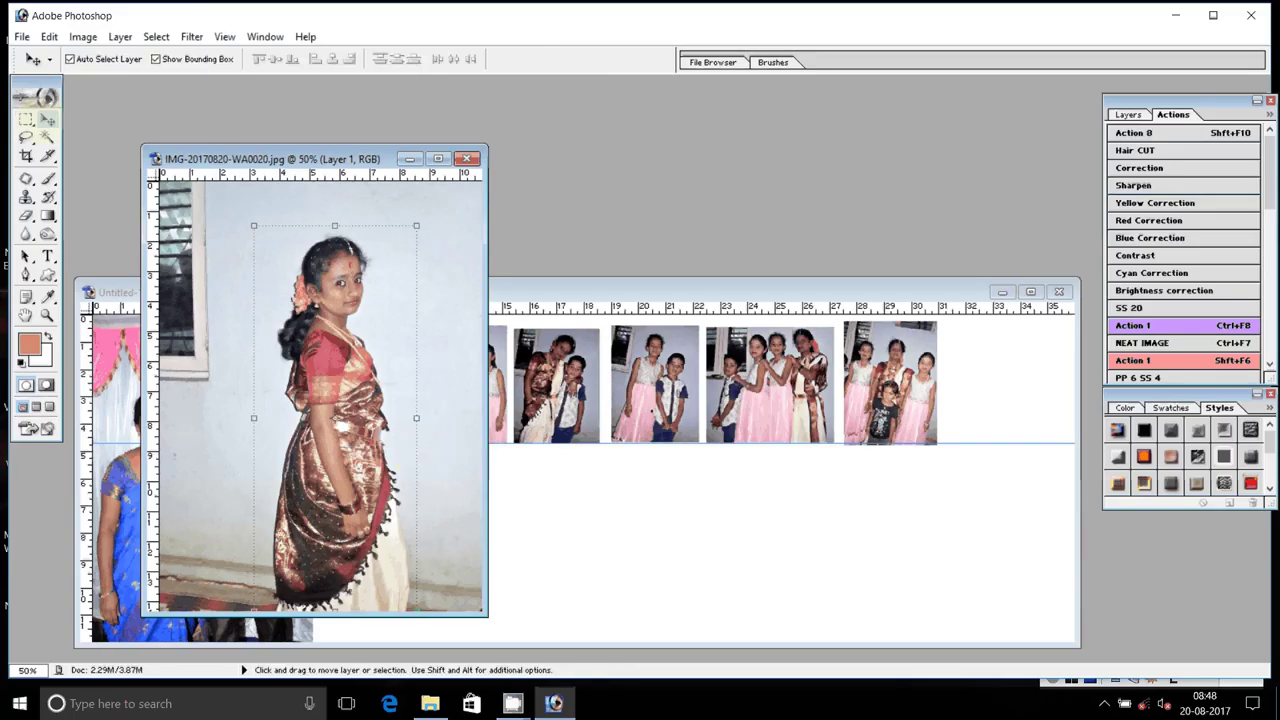
mouse_move(360, 400)
mouse_down()
mouse_move(985, 370)
mouse_move(1027, 392)
mouse_move(409, 495)
mouse_move(1073, 515)
mouse_move(370, 487)
mouse_move(404, 524)
mouse_up()
key(ctrl+t)
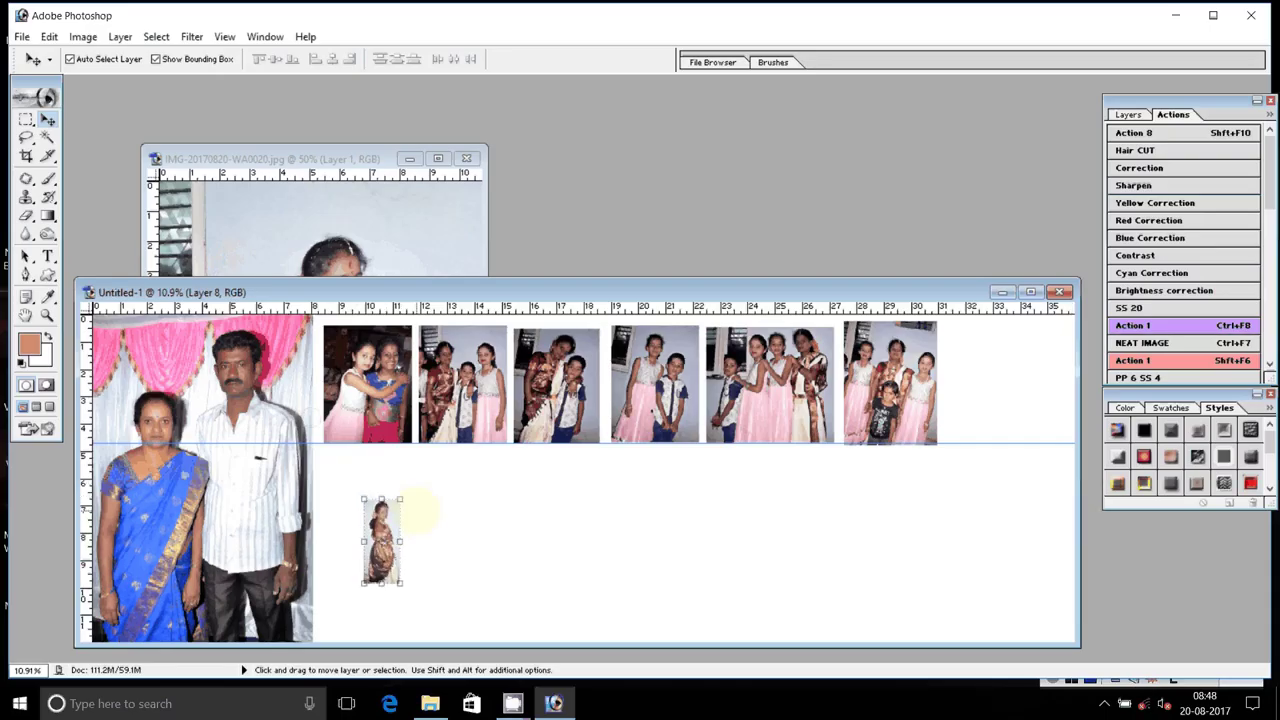
mouse_move(402, 497)
mouse_down()
mouse_move(421, 449)
mouse_move(455, 458)
mouse_up()
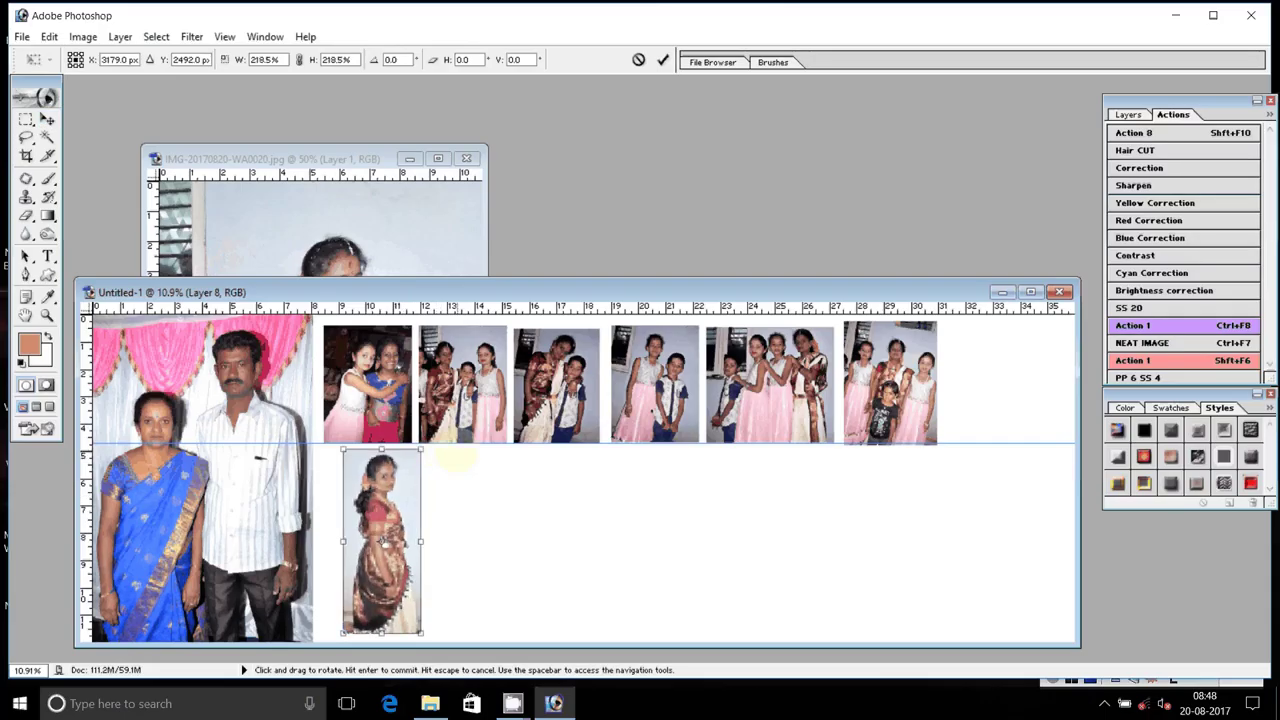
key(Return)
drag(363, 540, 363, 540)
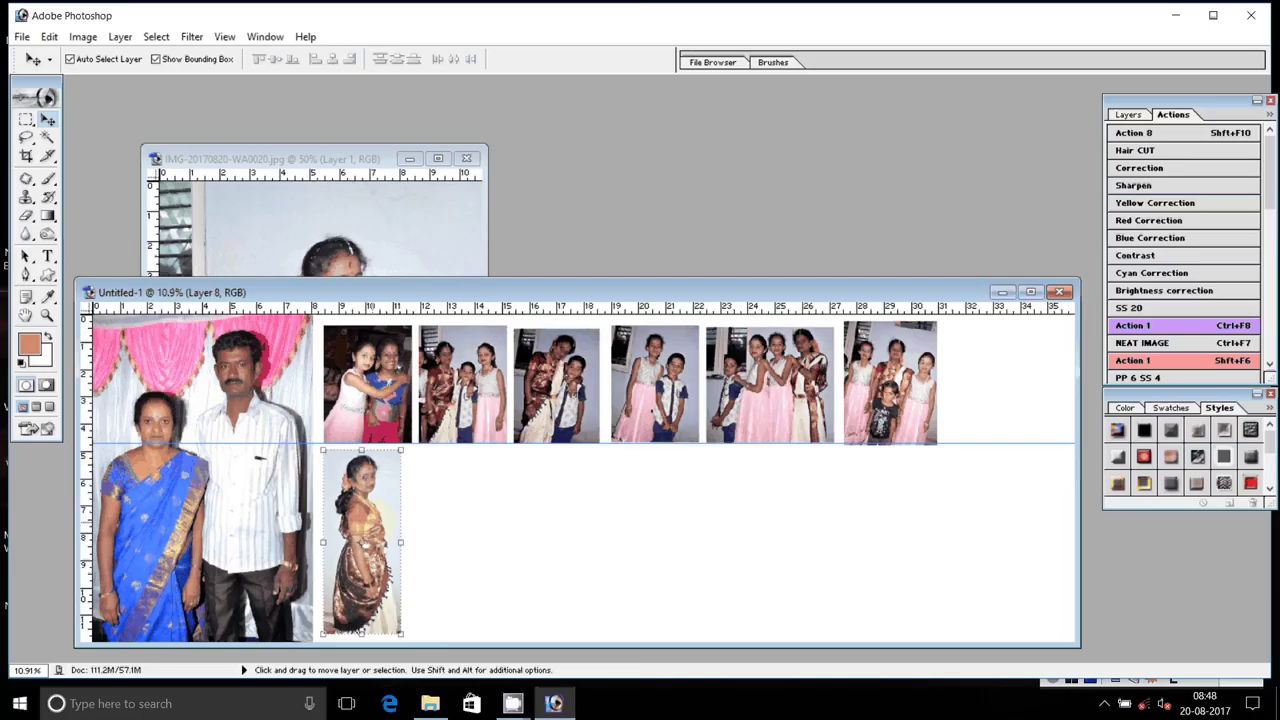
- Close the WA0020 source photo, answering the save prompt
click(478, 163)
click(466, 158)
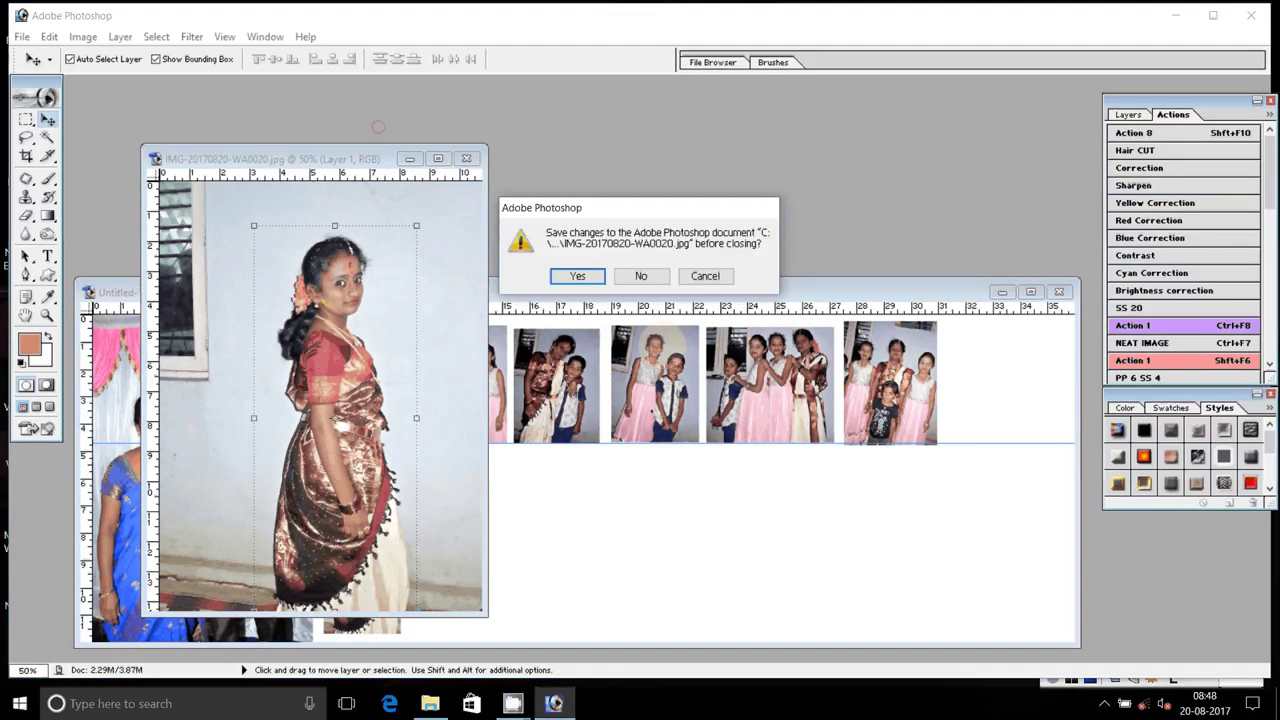
click(641, 276)
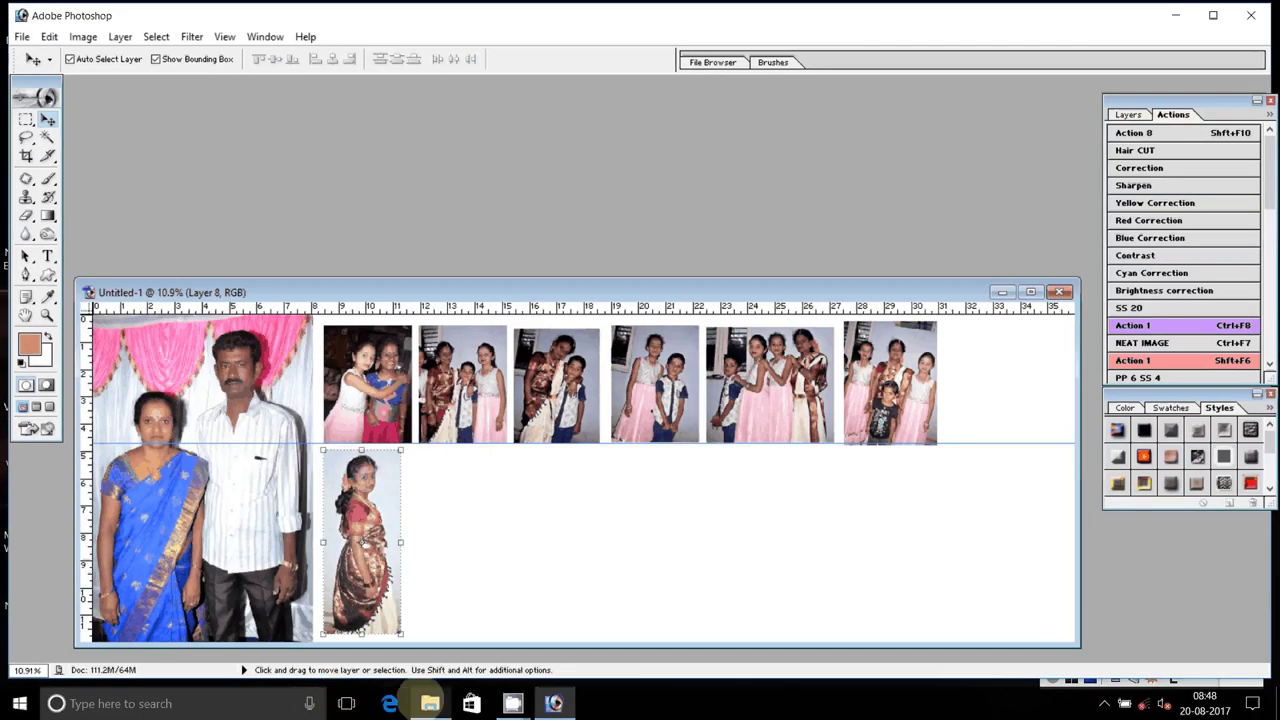
- Select the eight used photos through WA0020 plus WA0022 and move them into the Delete folder
click(430, 703)
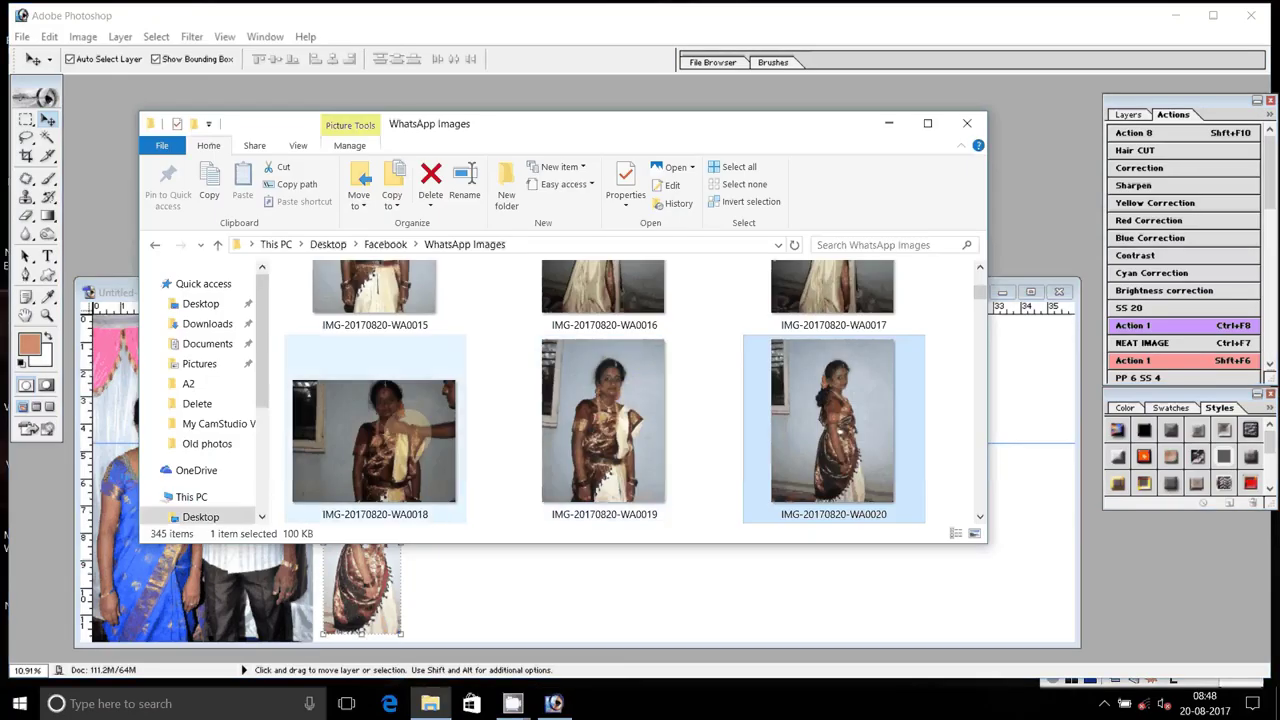
scroll(410, 427, up, 2)
ctrl+click(858, 445)
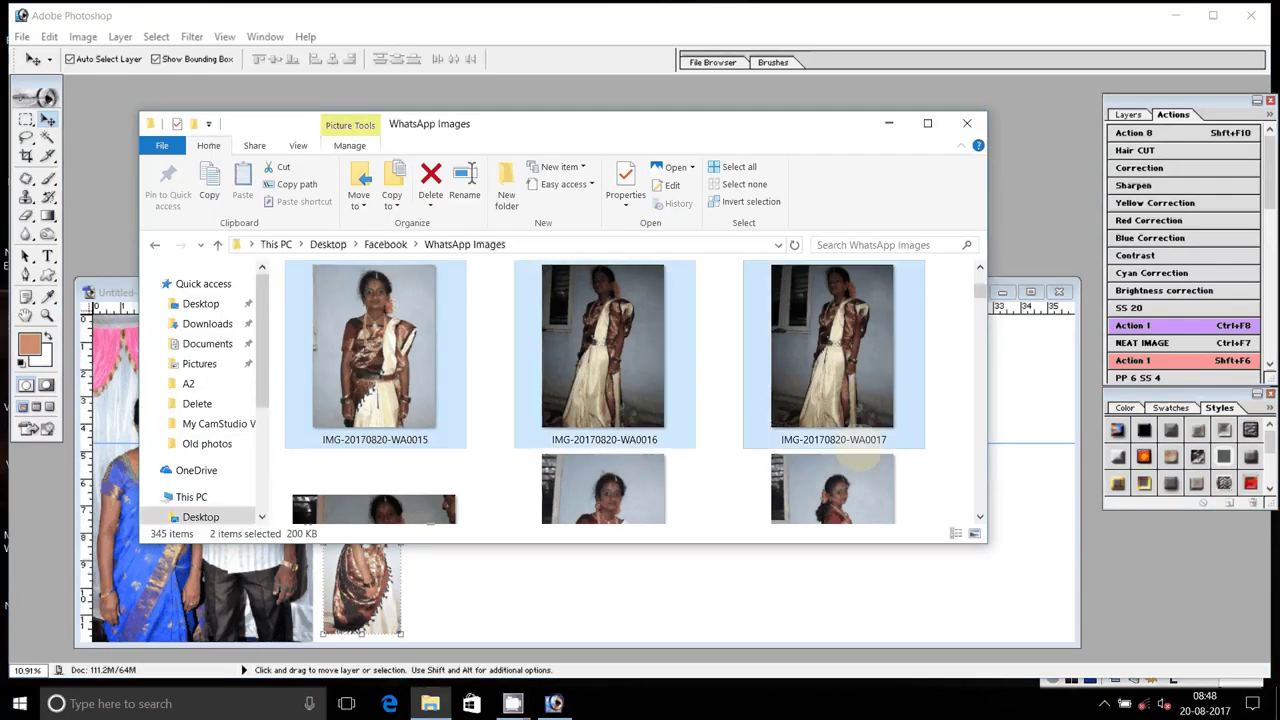
scroll(860, 460, down, 1)
ctrl+click(833, 420)
ctrl+click(603, 420)
ctrl+click(374, 440)
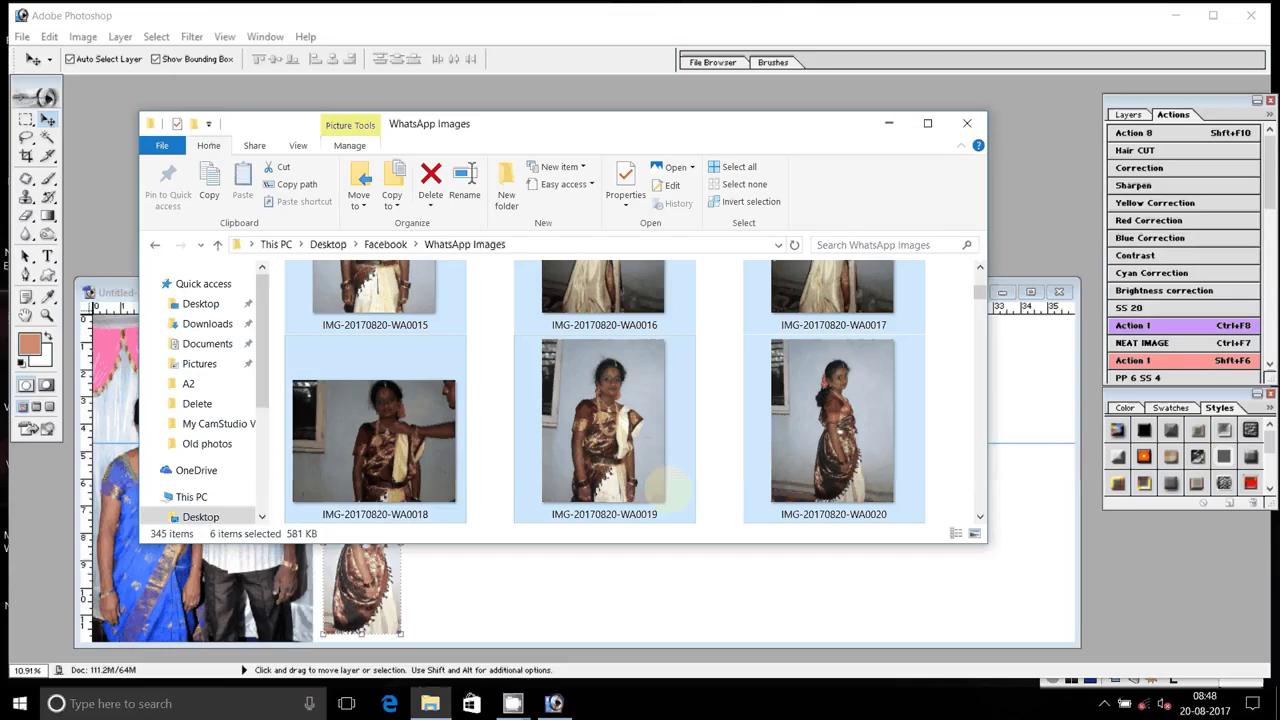
scroll(450, 478, down, 1)
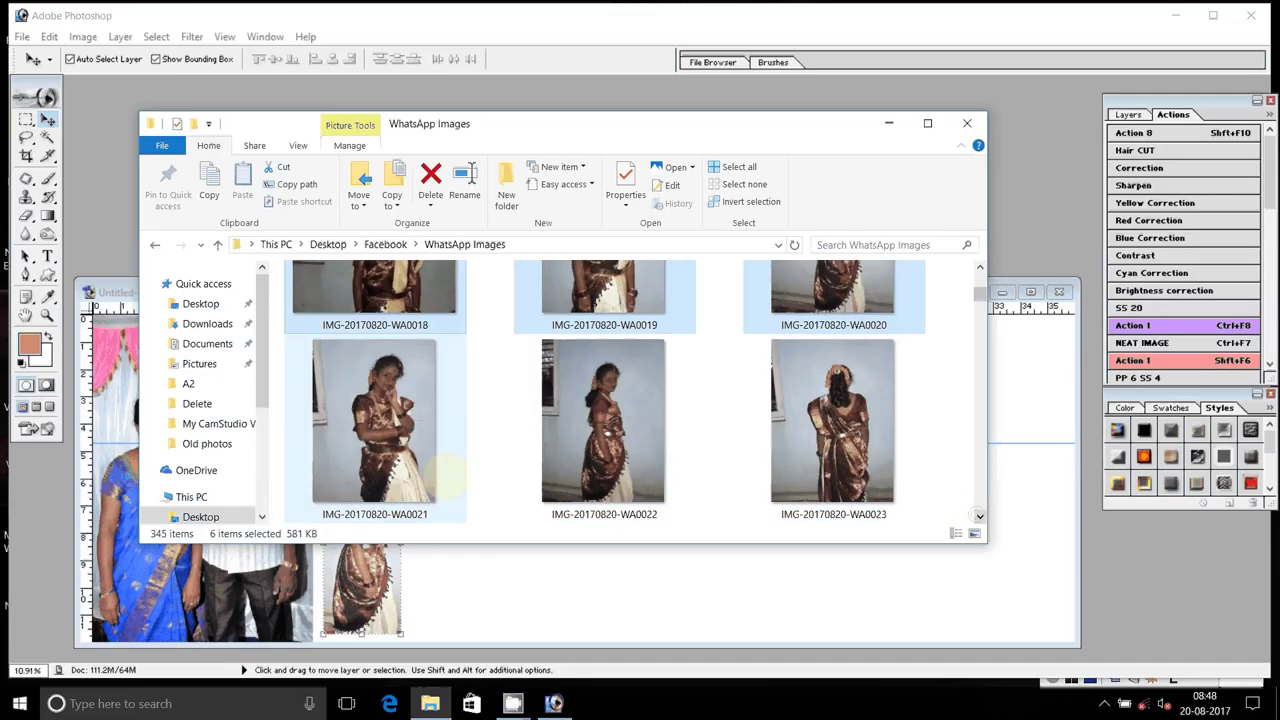
ctrl+click(573, 445)
mouse_move(603, 421)
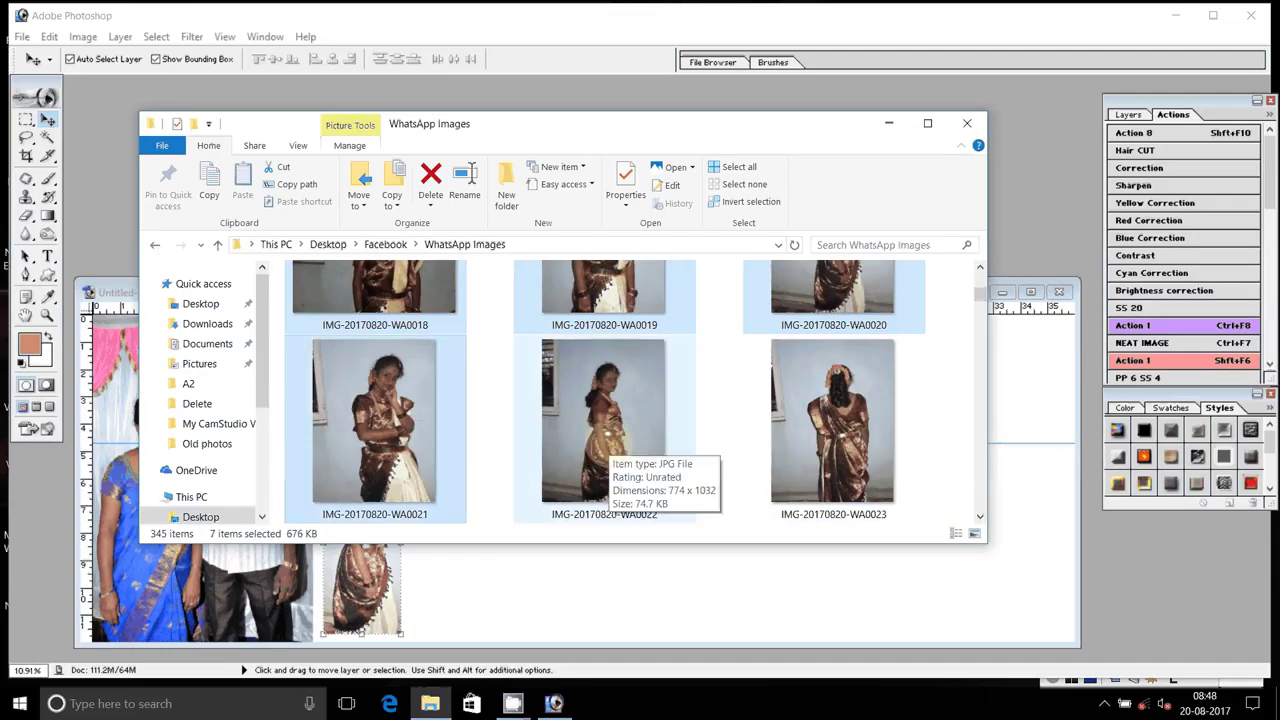
ctrl+click(600, 448)
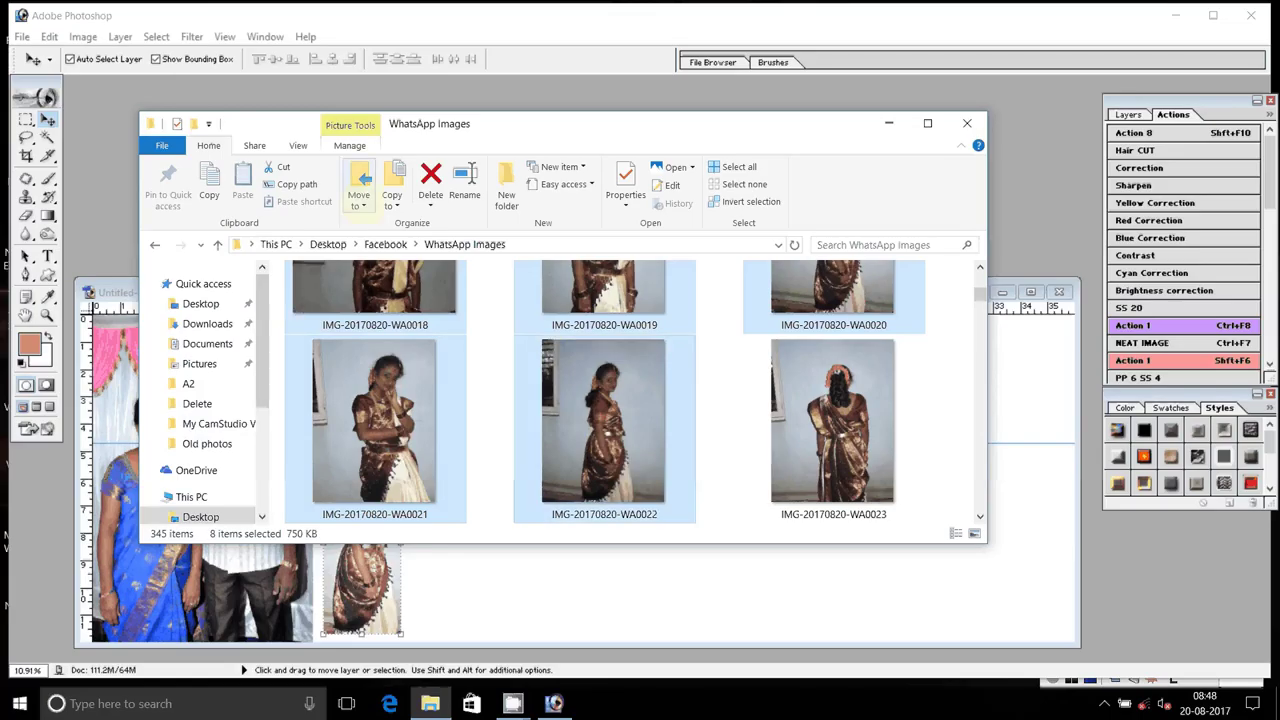
click(358, 190)
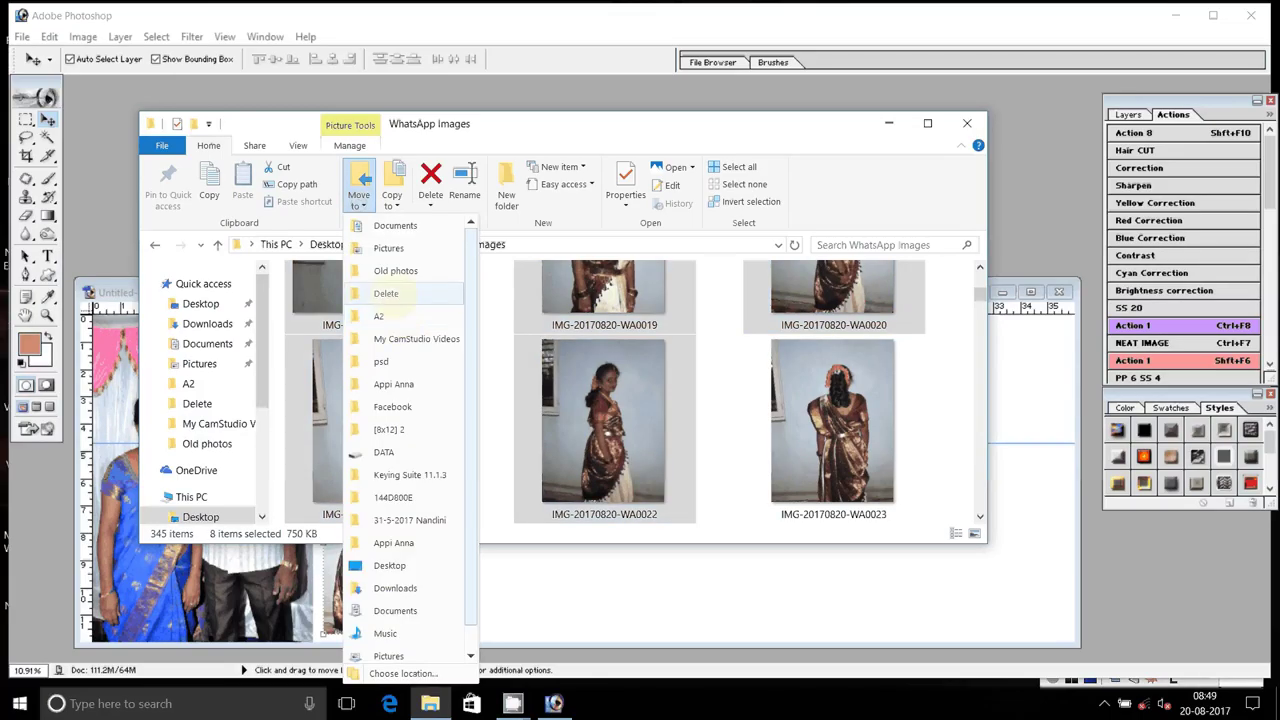
click(406, 294)
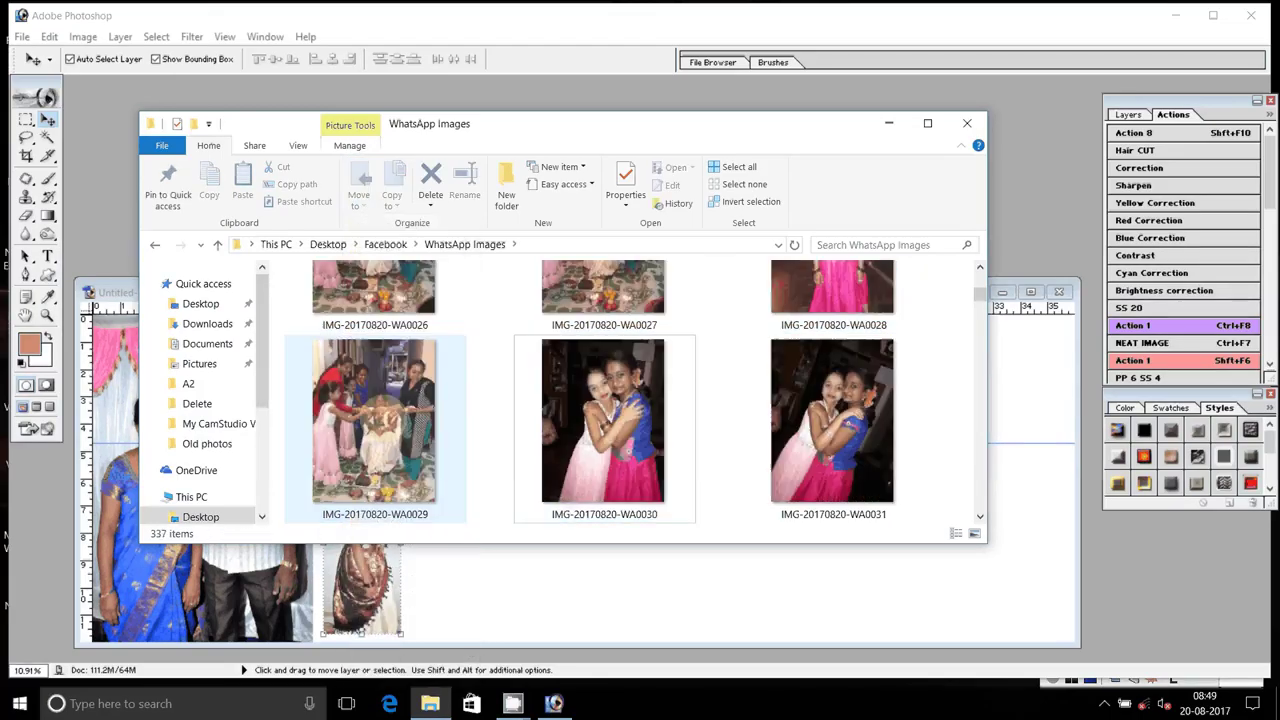
- Open the back-view saree photo IMG-20170820-WA0023 in Photoshop
scroll(733, 390, up, 1)
scroll(733, 390, up, 2)
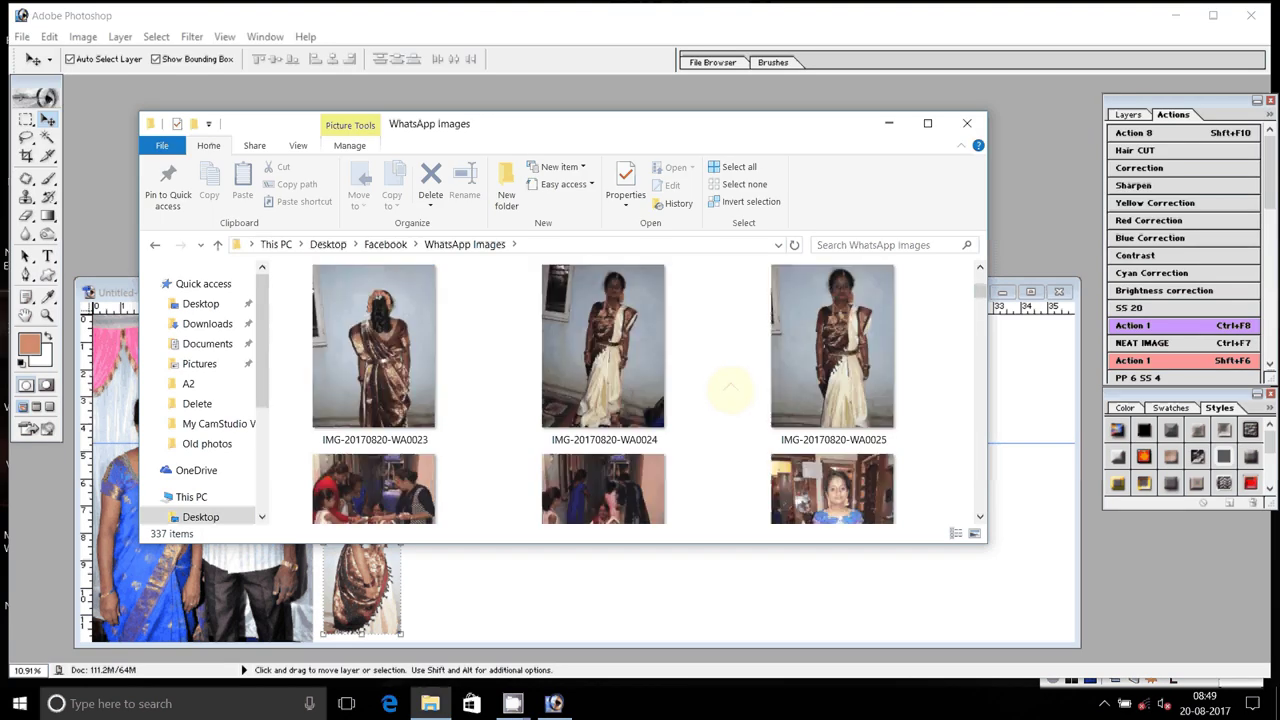
click(374, 350)
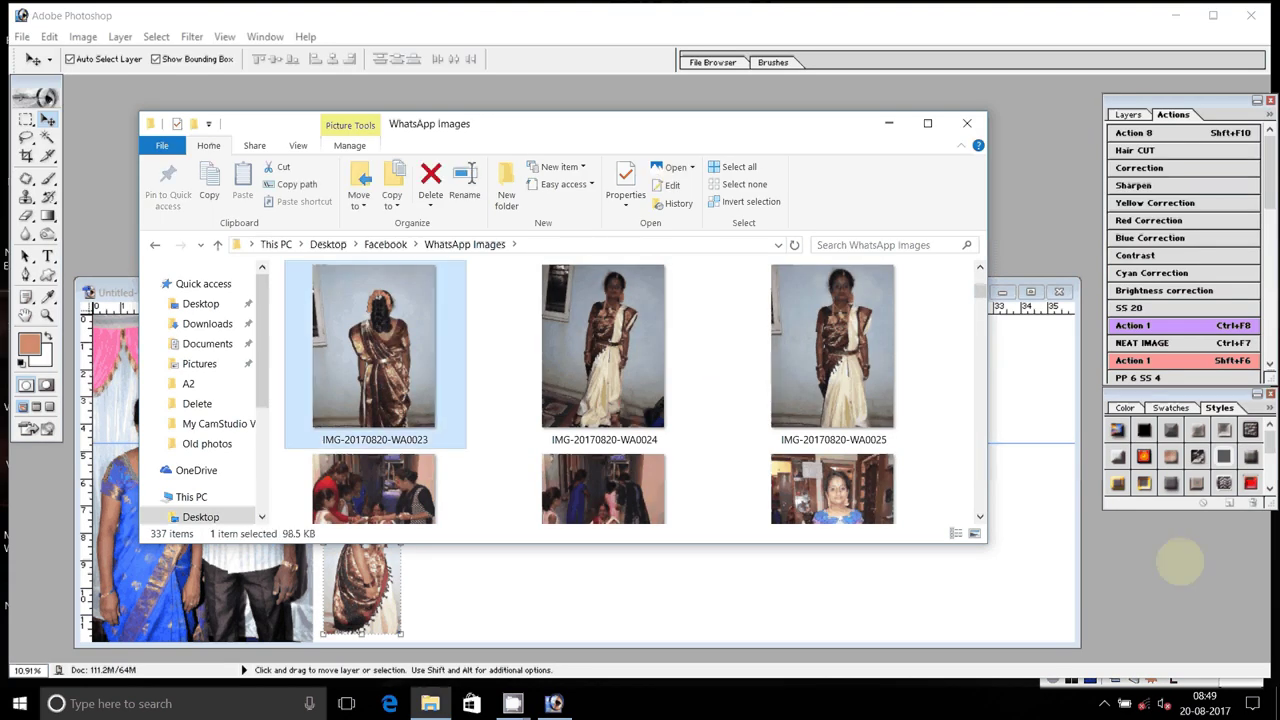
key(Return)
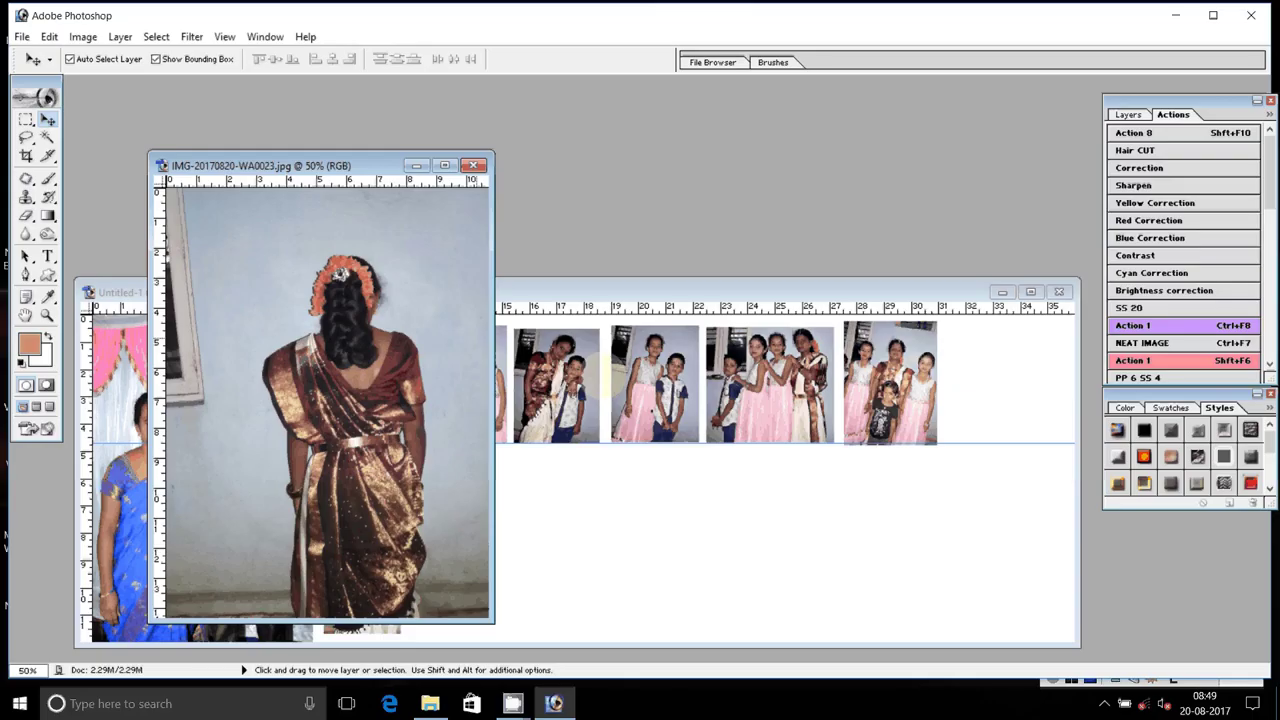
- Brighten the back-view saree photo and copy a rectangle around the woman's figure
click(1160, 168)
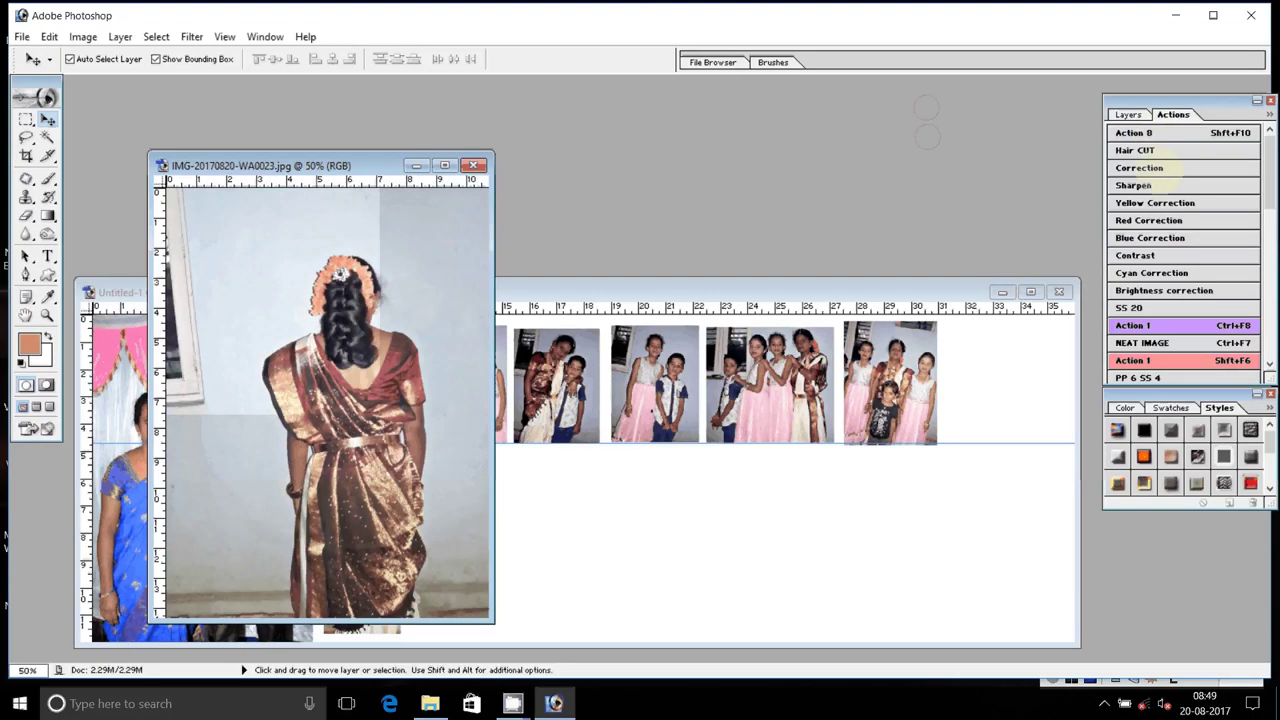
click(26, 118)
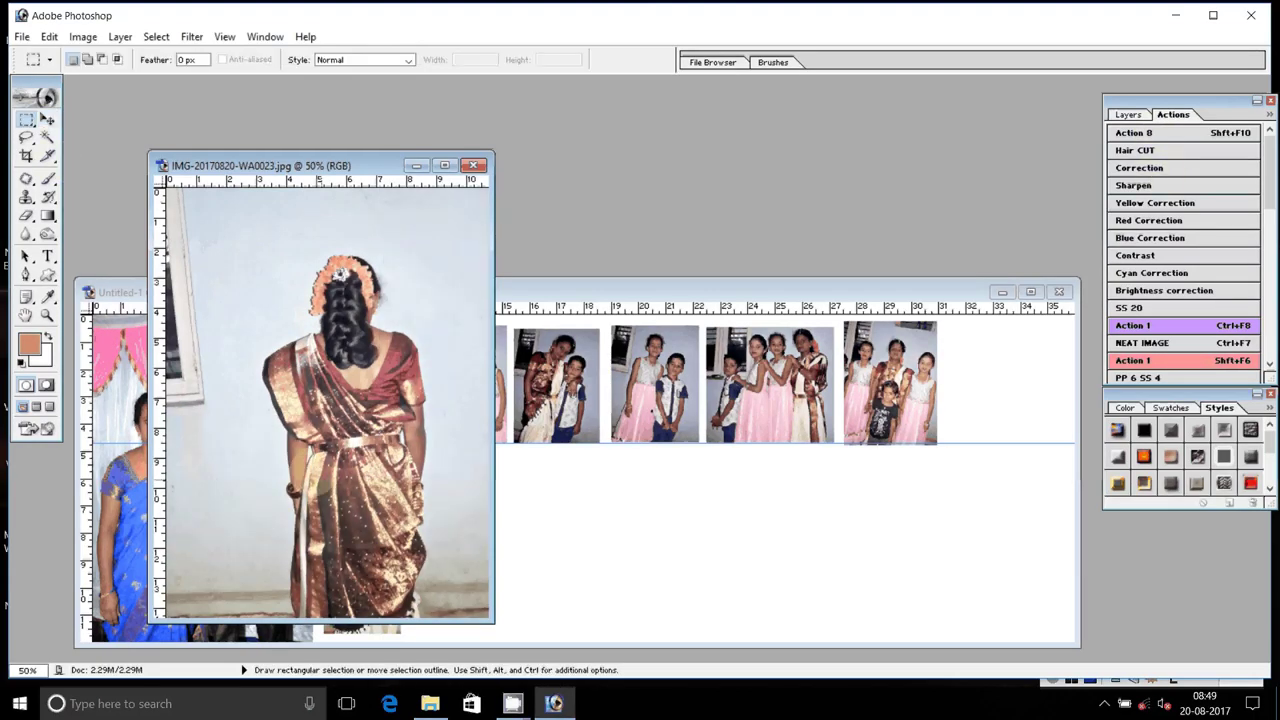
scroll(272, 487, down, 1)
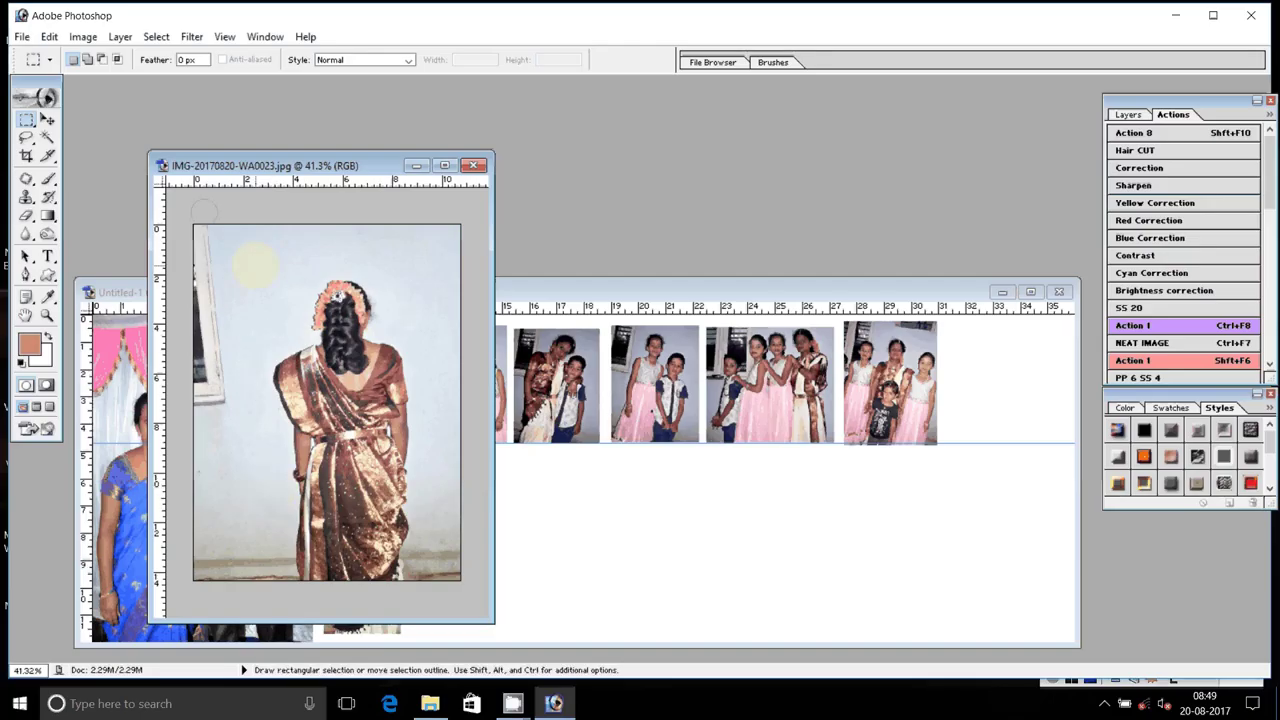
drag(255, 266, 418, 601)
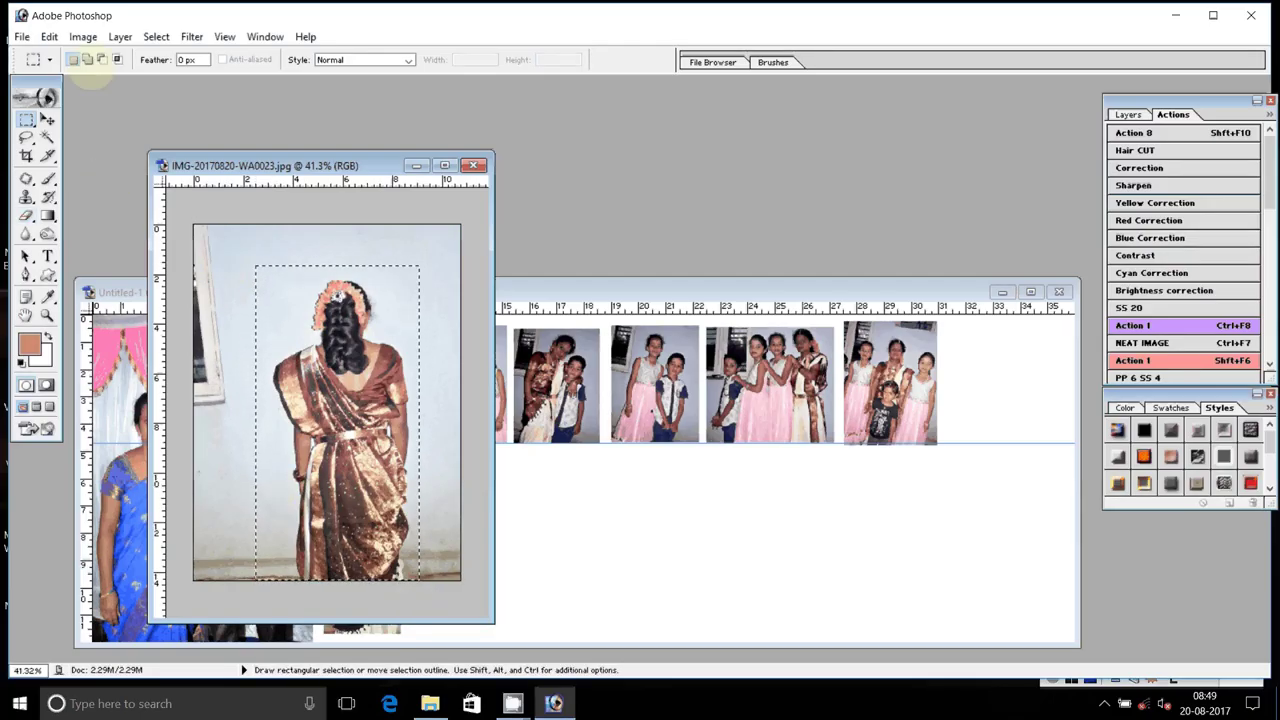
click(80, 36)
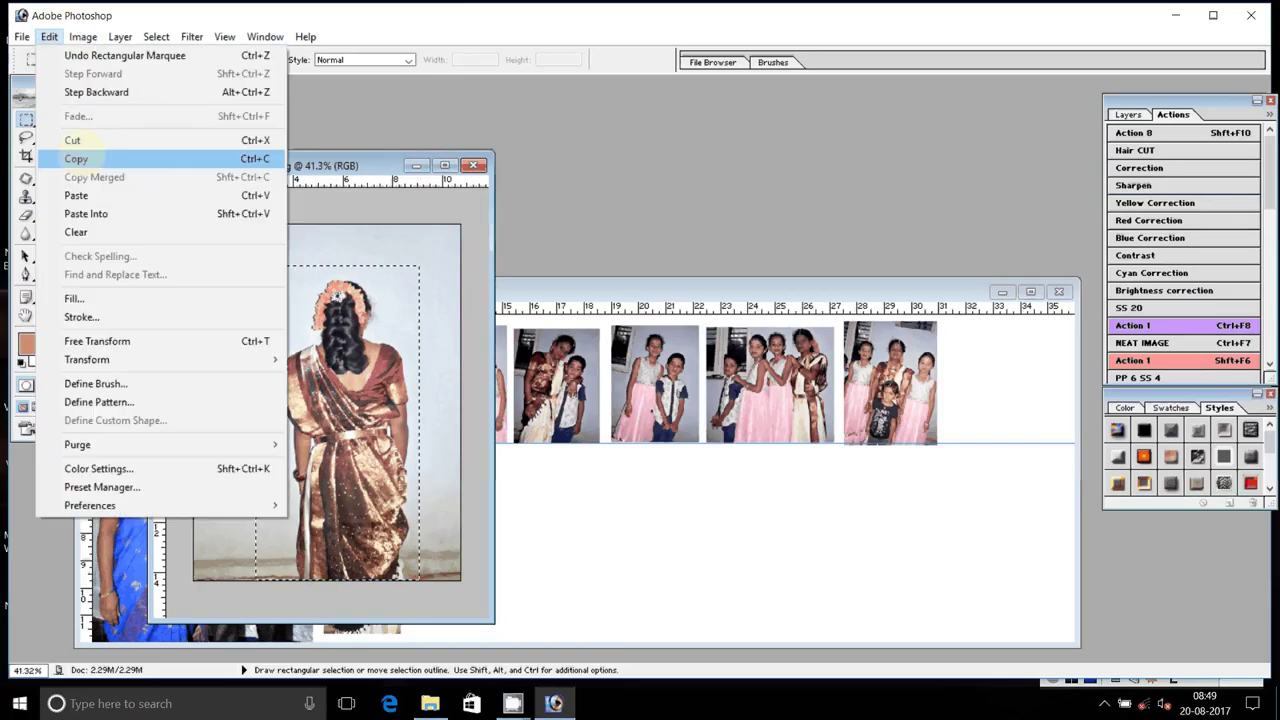
click(76, 158)
- Paste the figure into the album as Layer 9, slightly enlarged, beside the standing girl in the second row
click(618, 451)
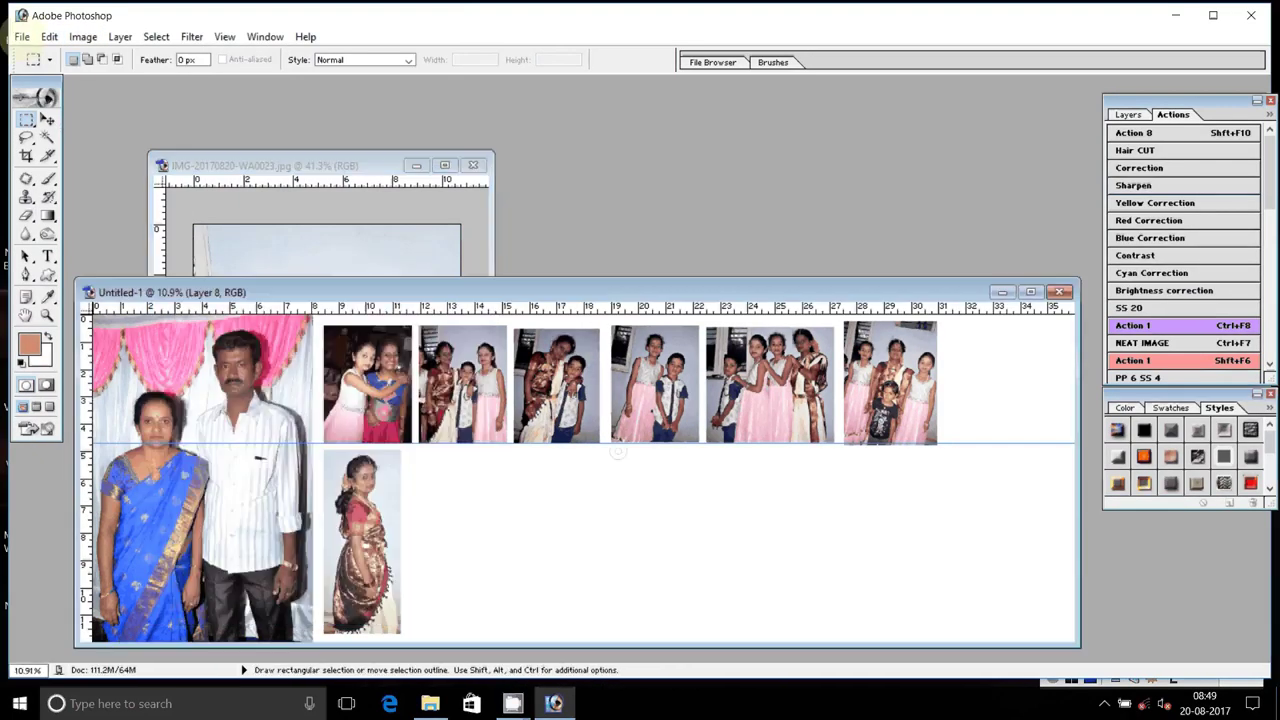
click(49, 36)
click(78, 194)
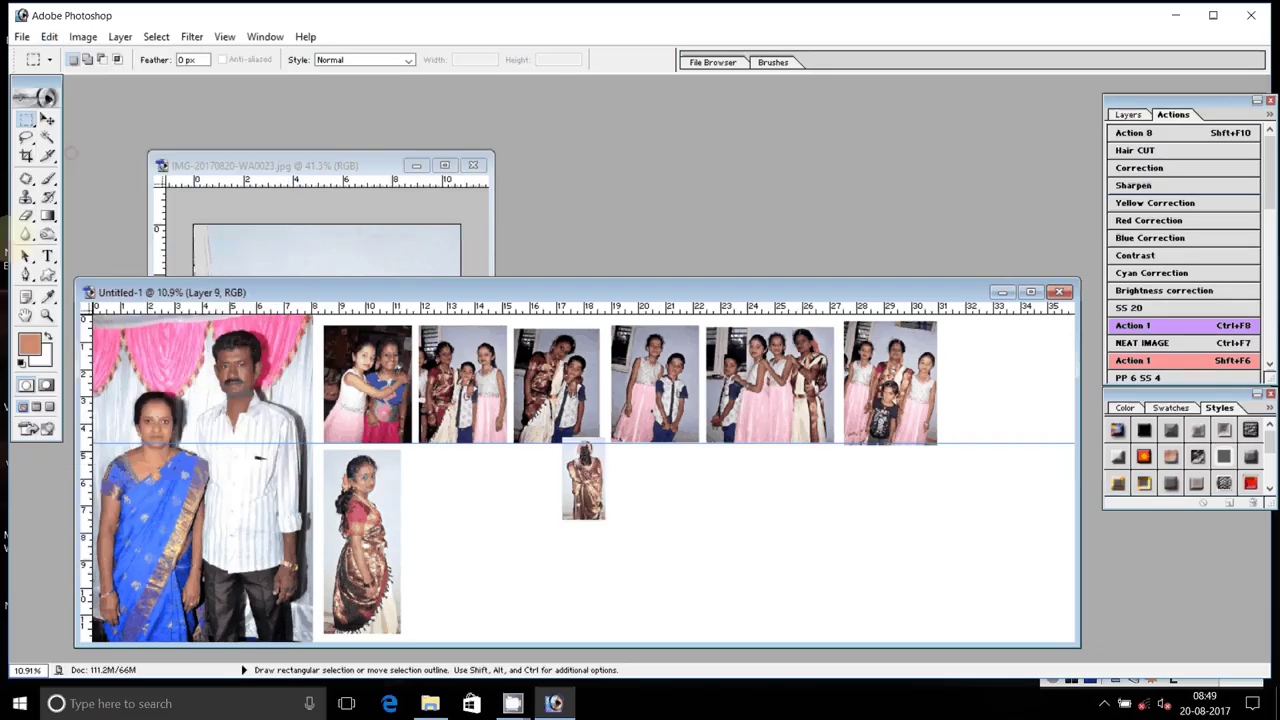
click(47, 119)
mouse_move(585, 478)
mouse_down()
mouse_move(1065, 468)
mouse_move(1013, 368)
mouse_up()
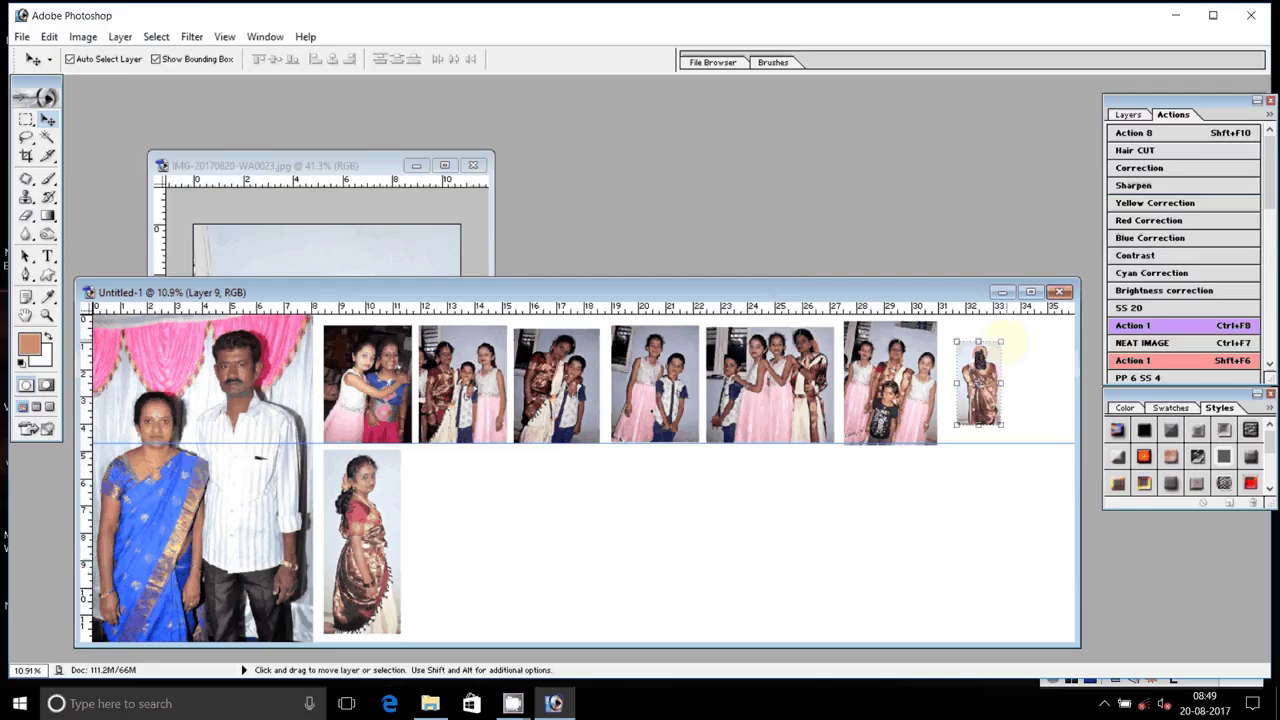
mouse_move(1000, 350)
mouse_down()
mouse_move(439, 542)
mouse_move(505, 461)
mouse_up()
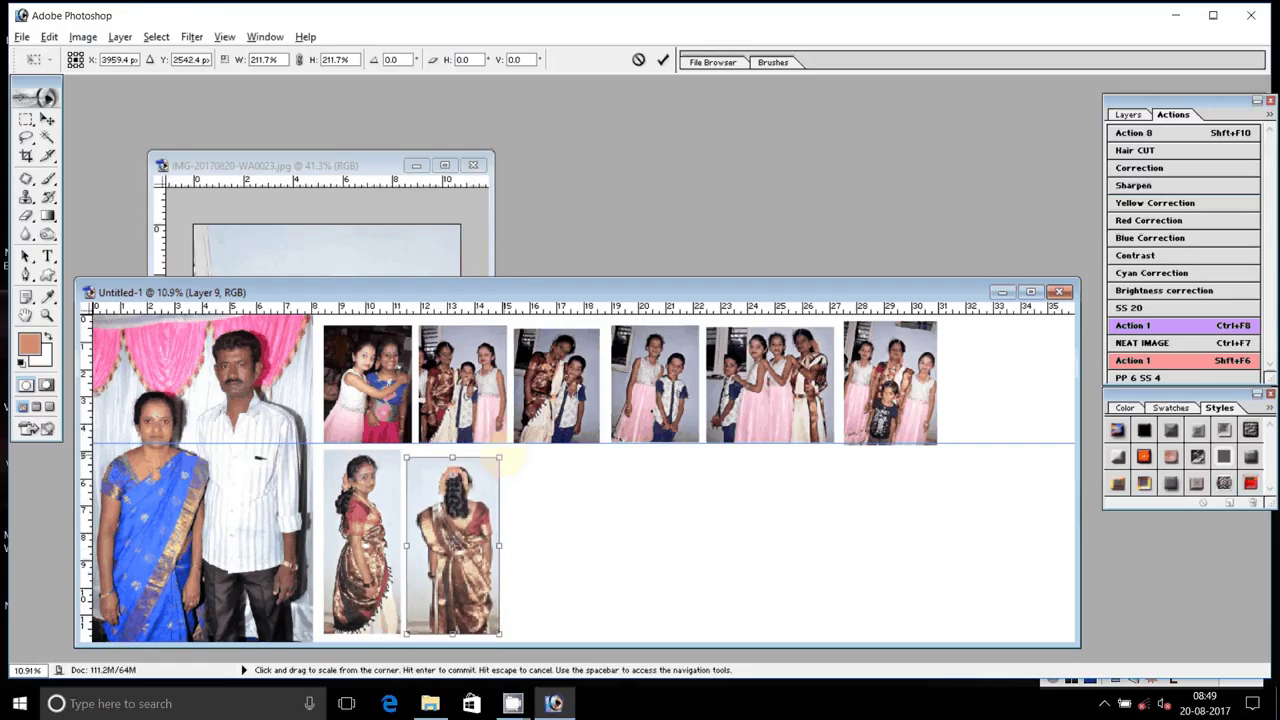
drag(500, 458, 502, 454)
key(Return)
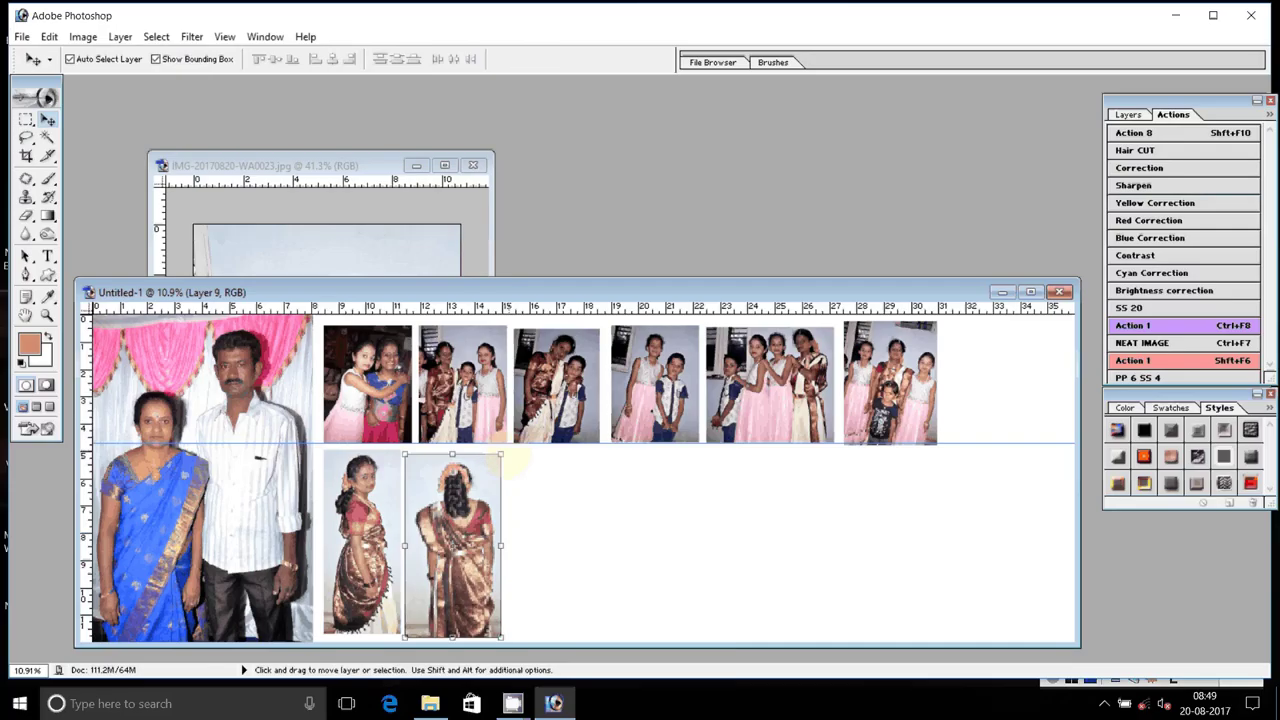
click(300, 243)
- Close the WA0023 document, answering the save prompt, and return to File Explorer
click(473, 165)
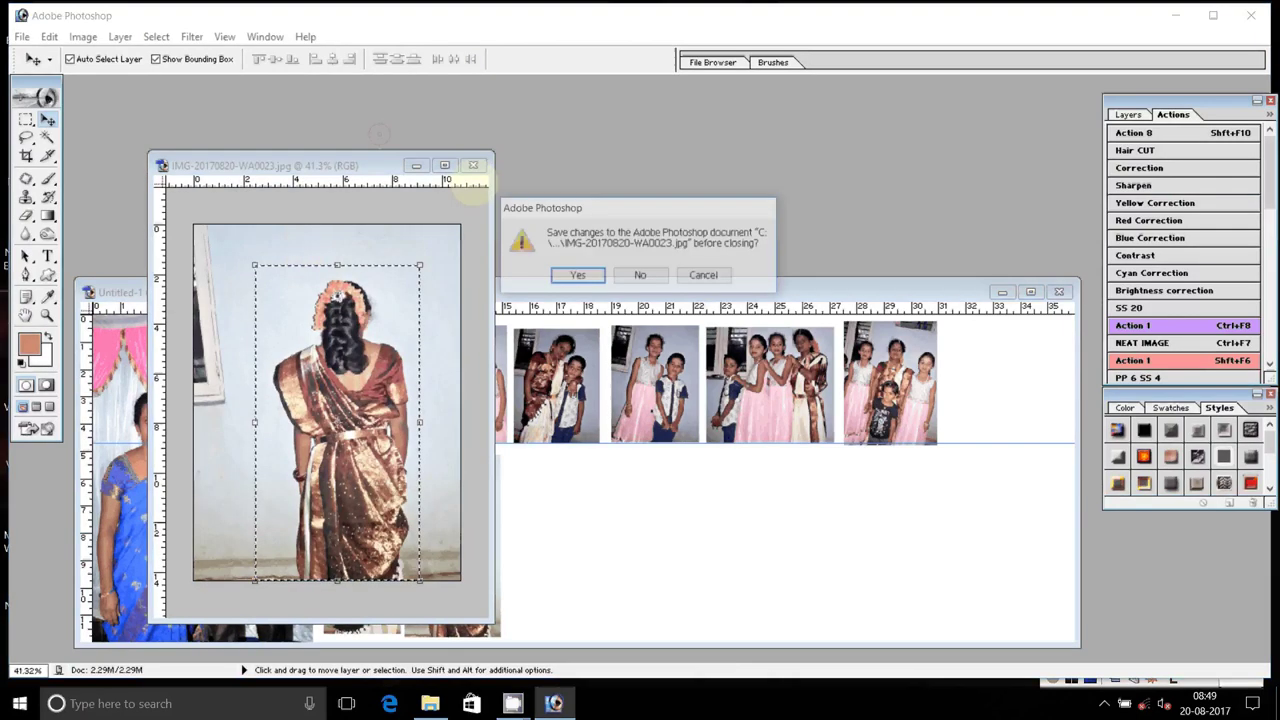
click(640, 274)
key(alt+Tab)
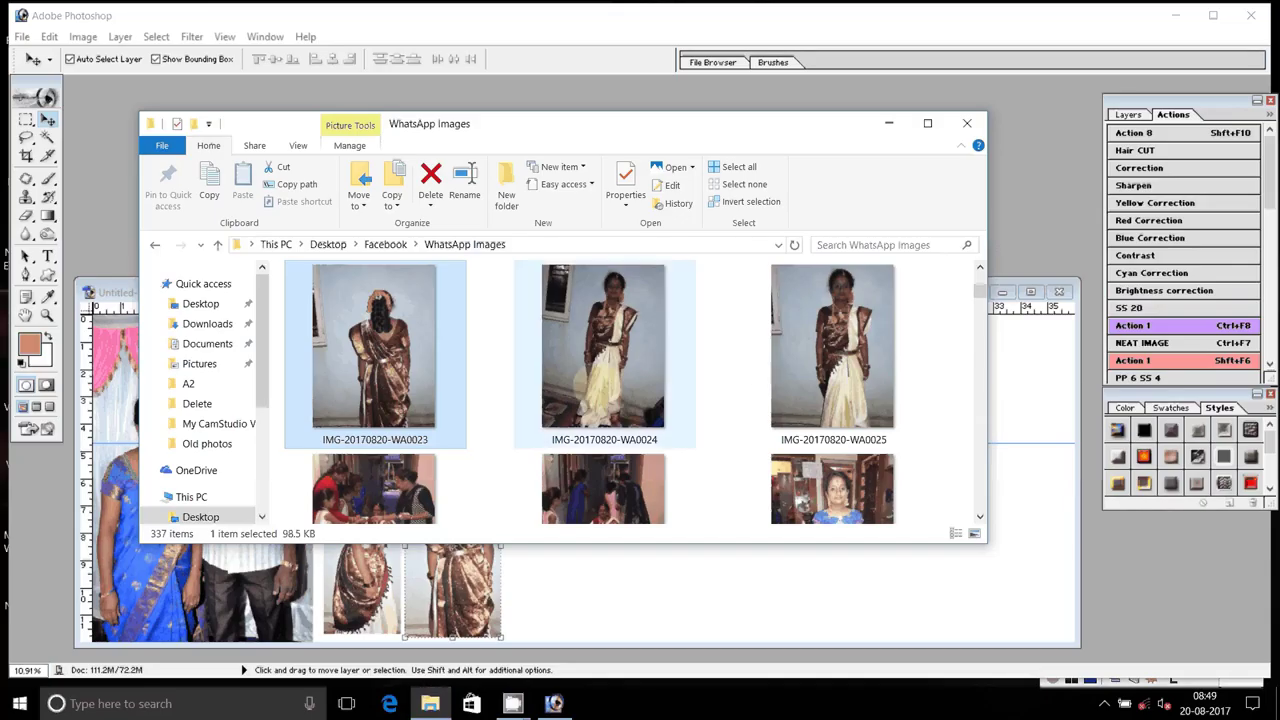
- Move WA0023, WA0024 and WA0025 out of WhatsApp Images and select the ceremony photo WA0026
ctrl+click(585, 378)
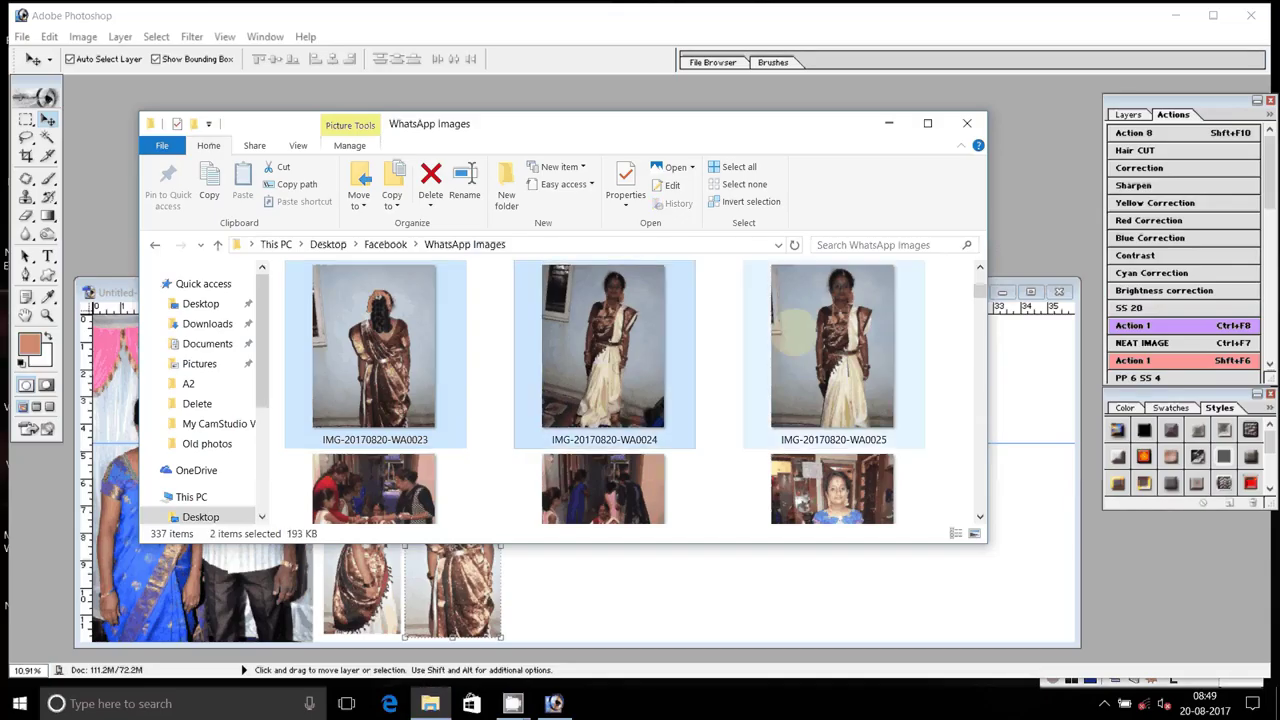
ctrl+click(796, 331)
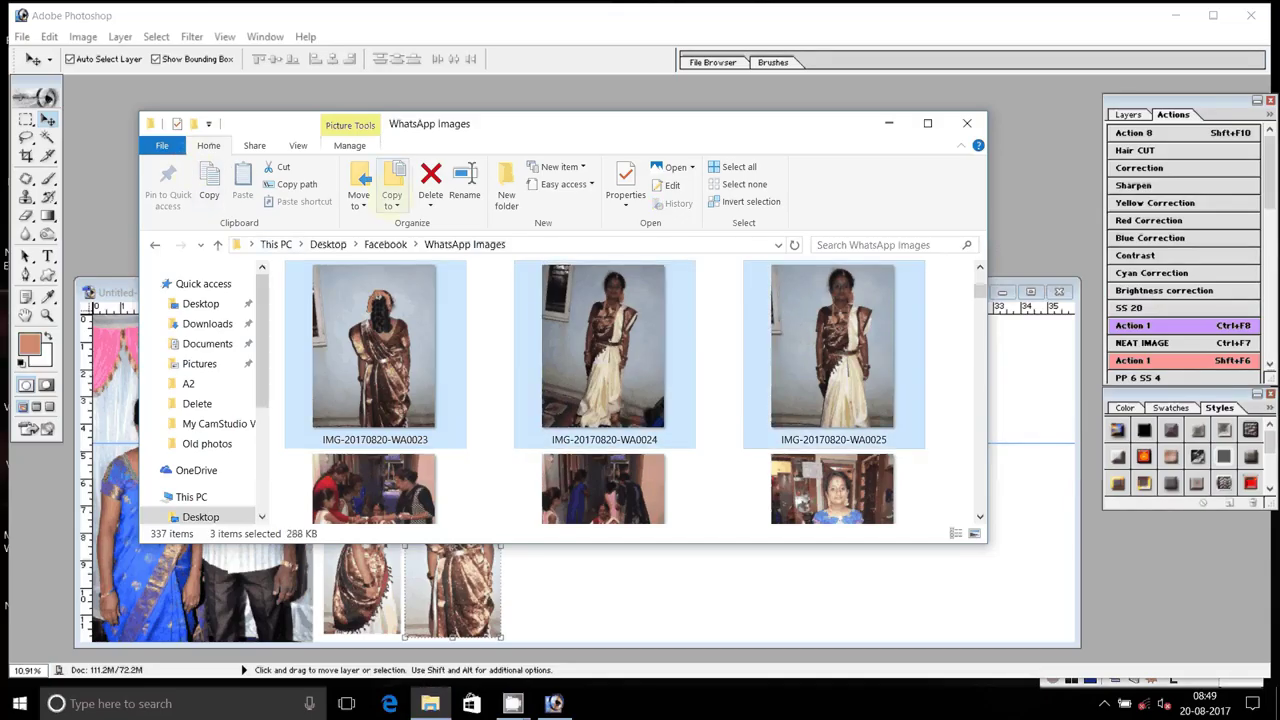
click(358, 195)
click(400, 289)
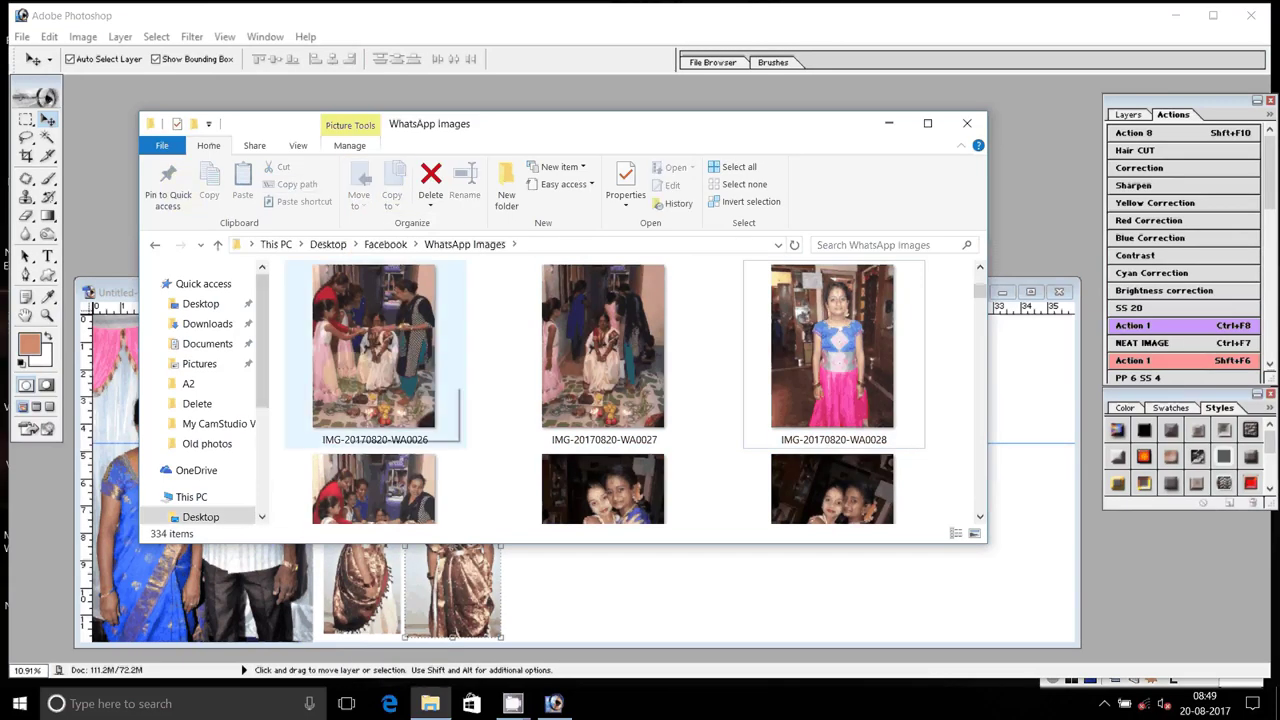
click(360, 364)
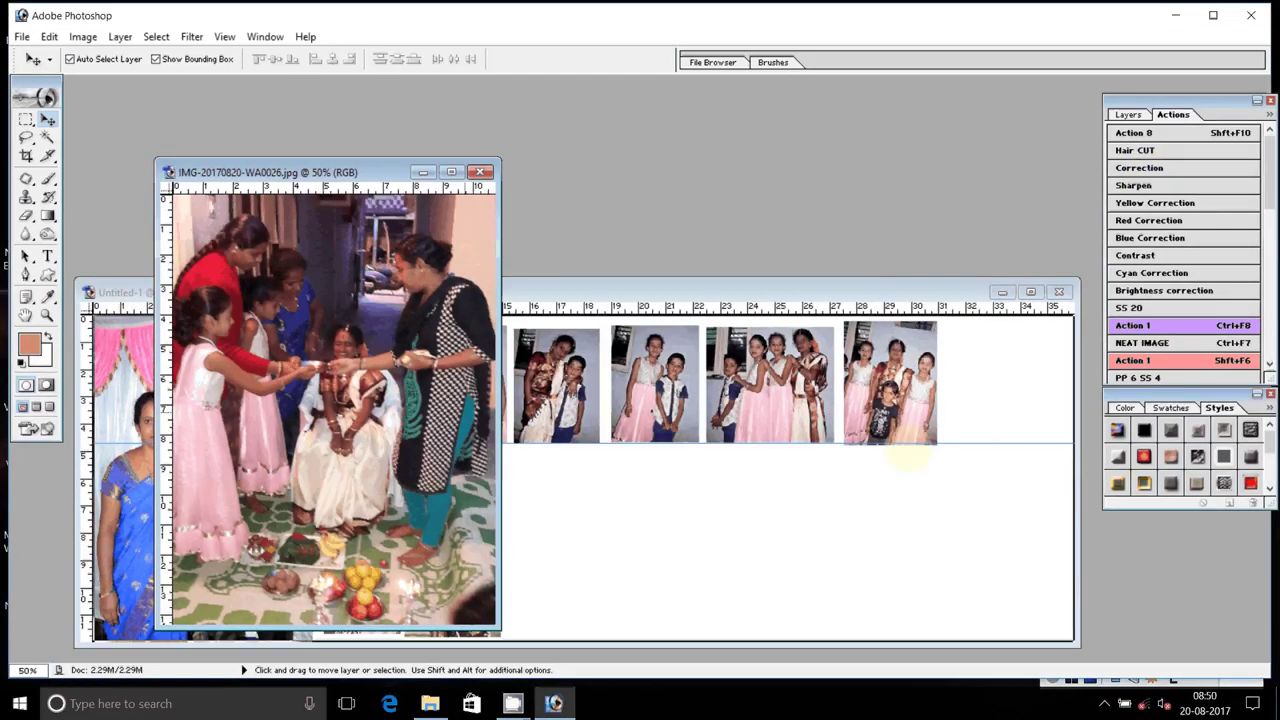
- Place the ceremony photo as Layer 10 at the top row's right end, scaled to 127.8%, and close WA0026
key(shift+F6)
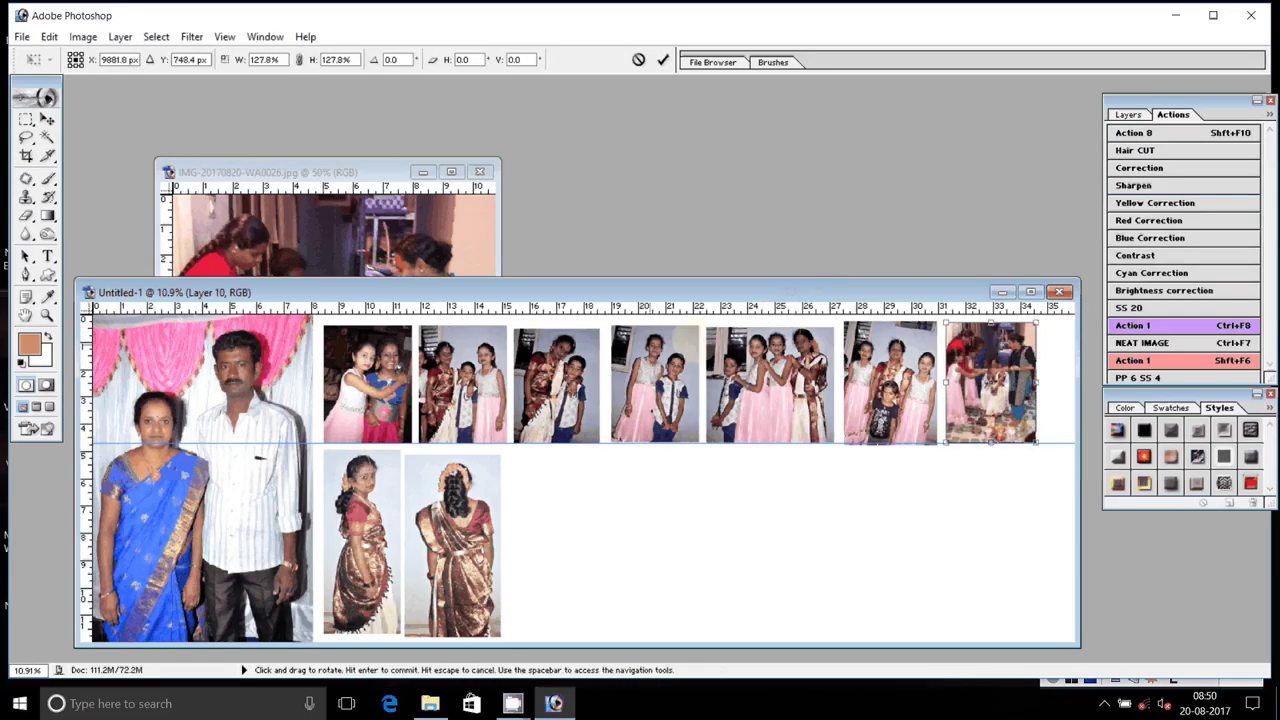
key(Return)
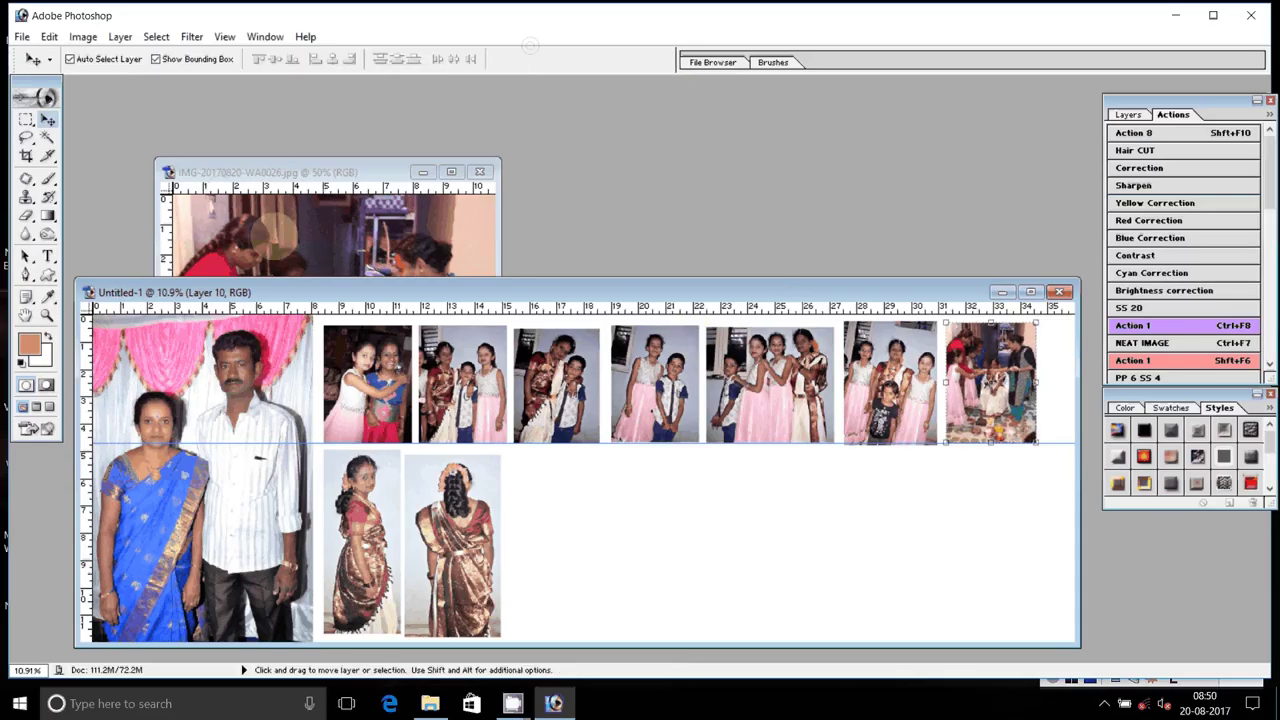
click(479, 171)
click(640, 276)
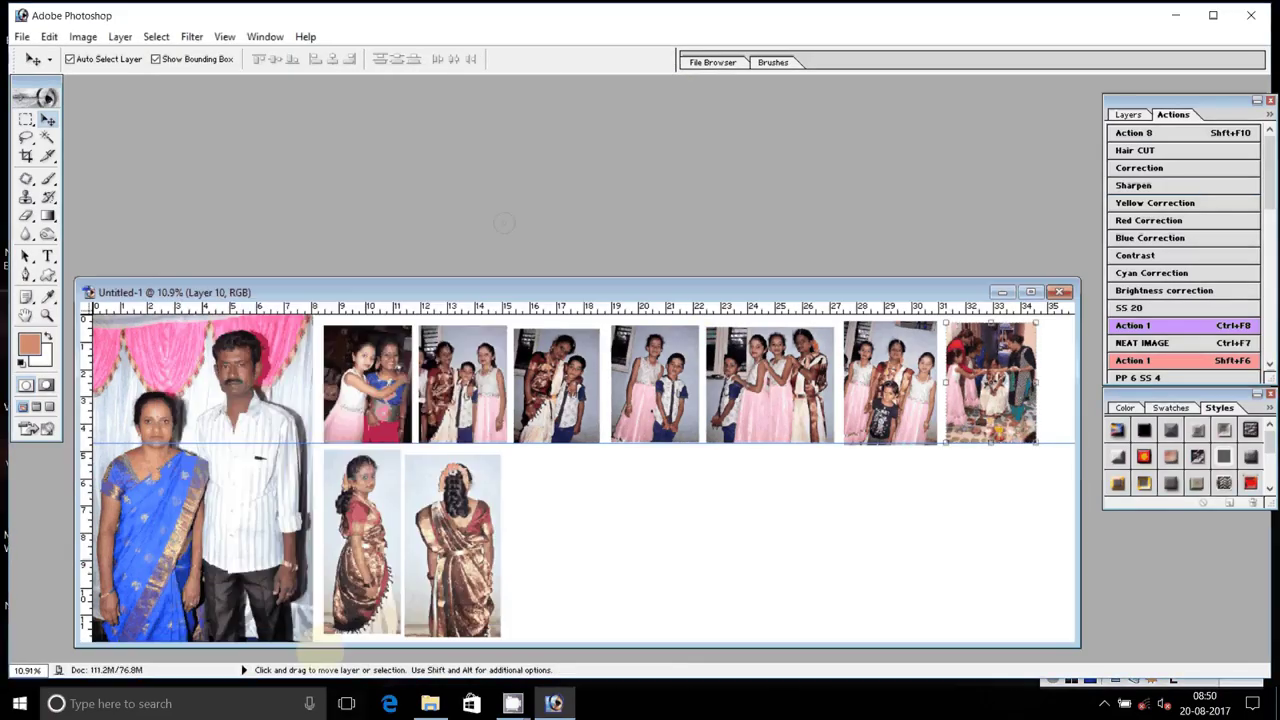
- Move WA0026 and WA0027 into the Delete folder
click(430, 703)
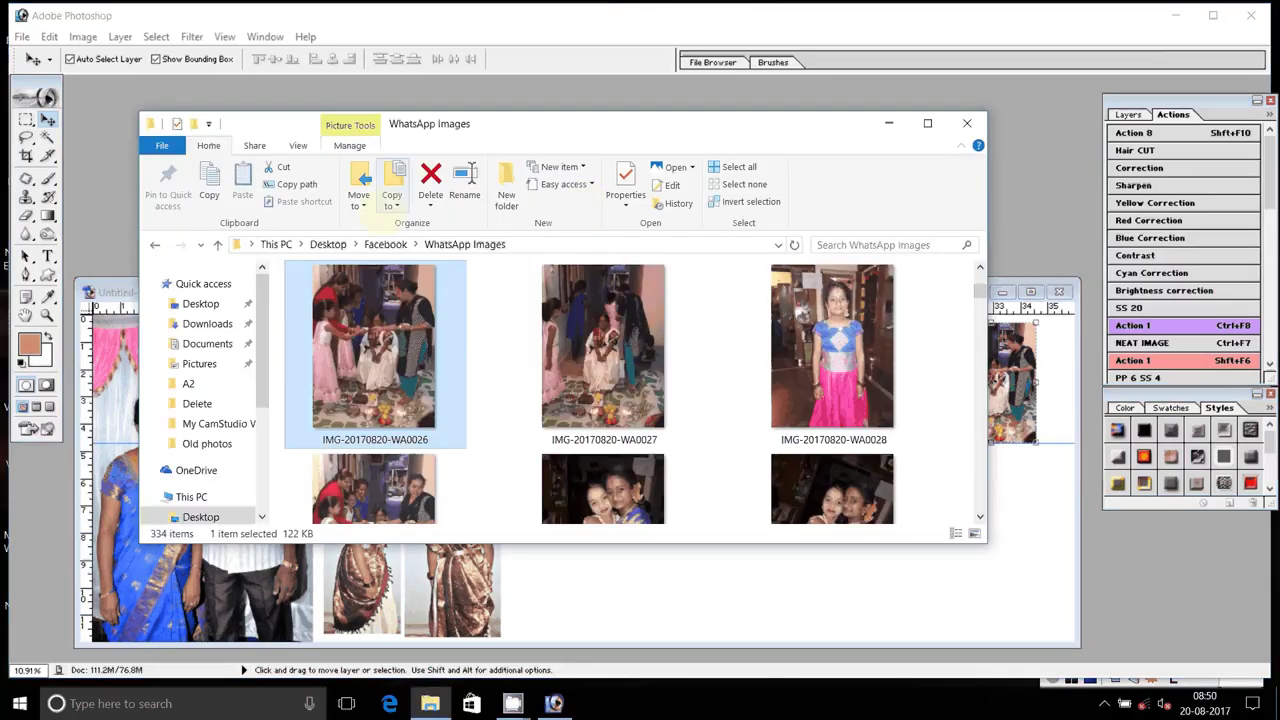
click(359, 190)
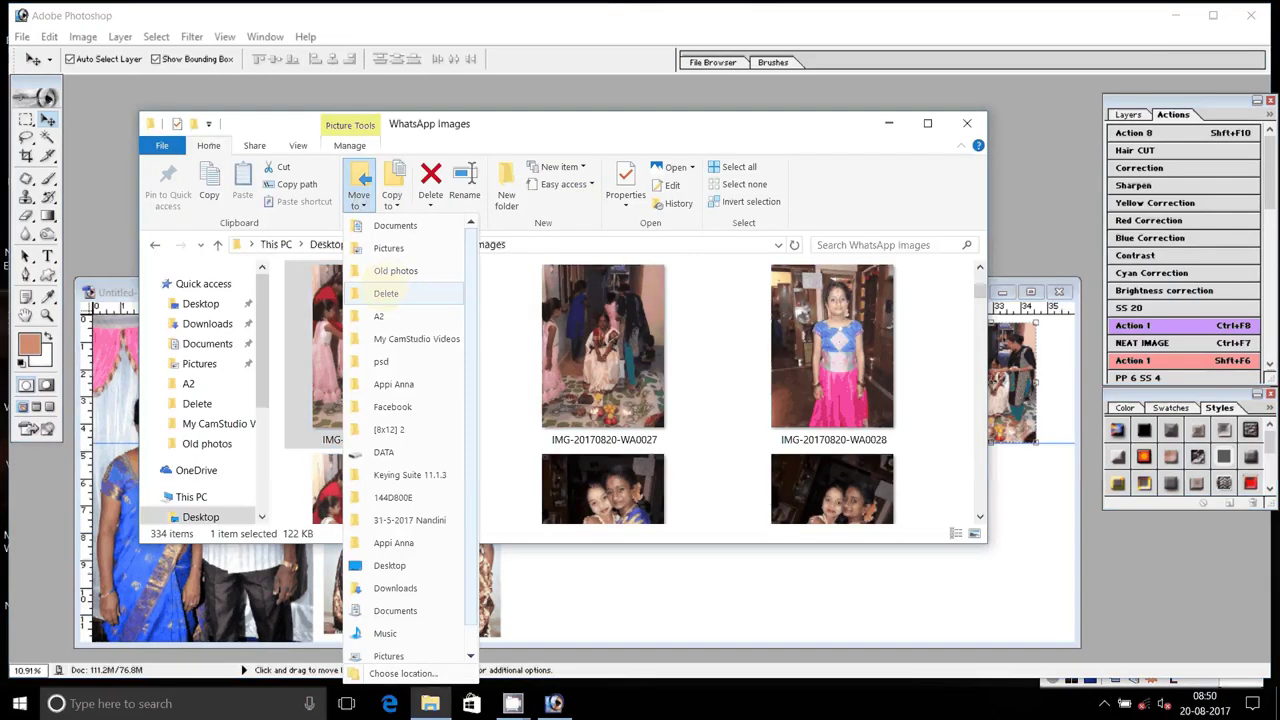
click(386, 293)
click(300, 364)
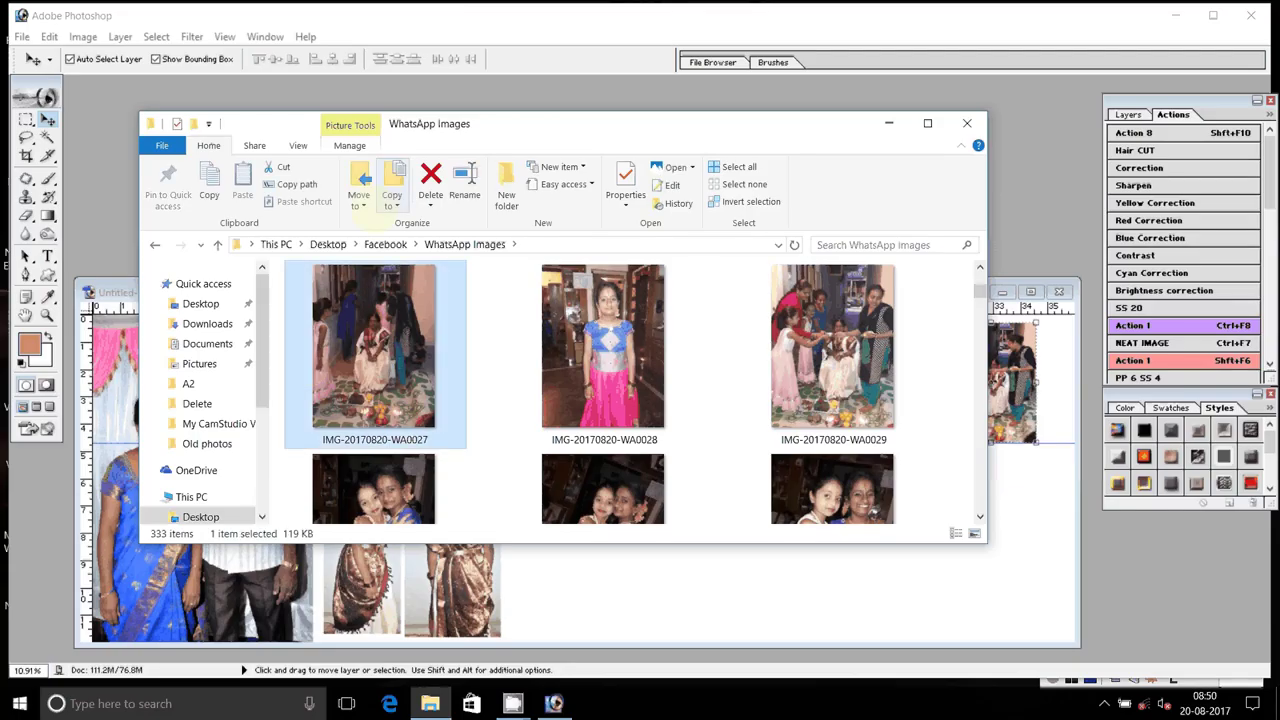
click(359, 190)
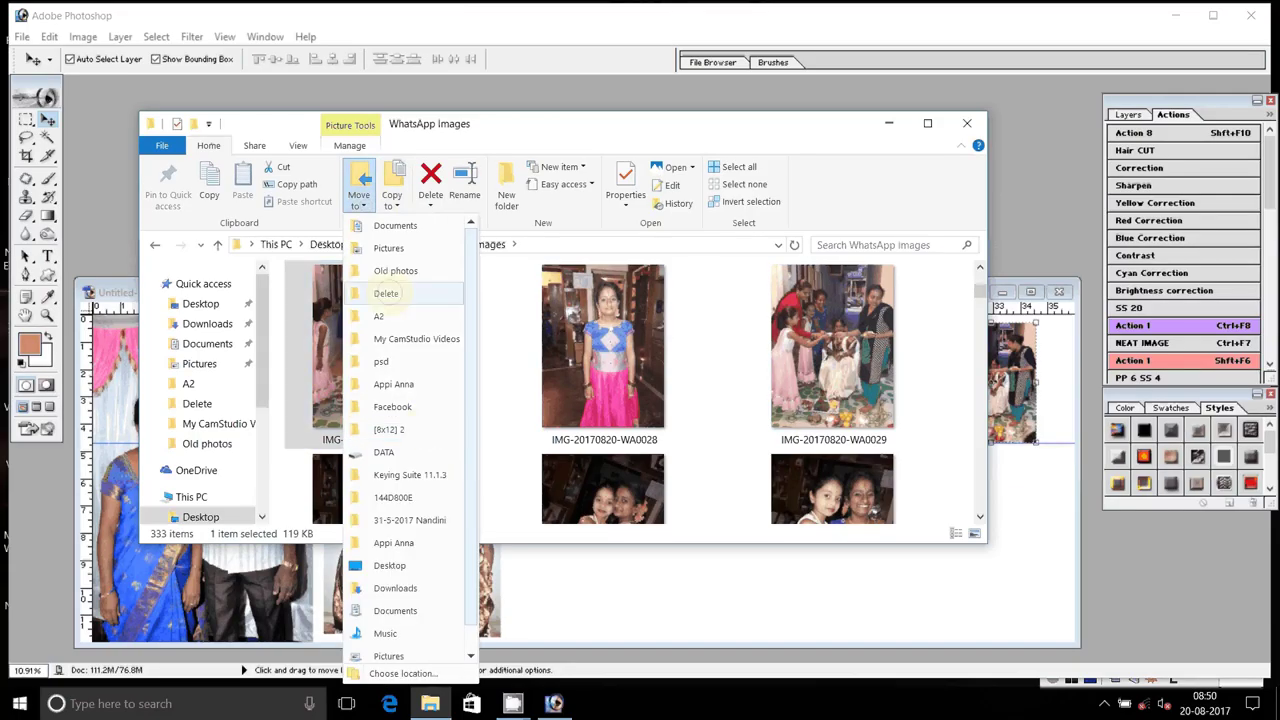
click(386, 293)
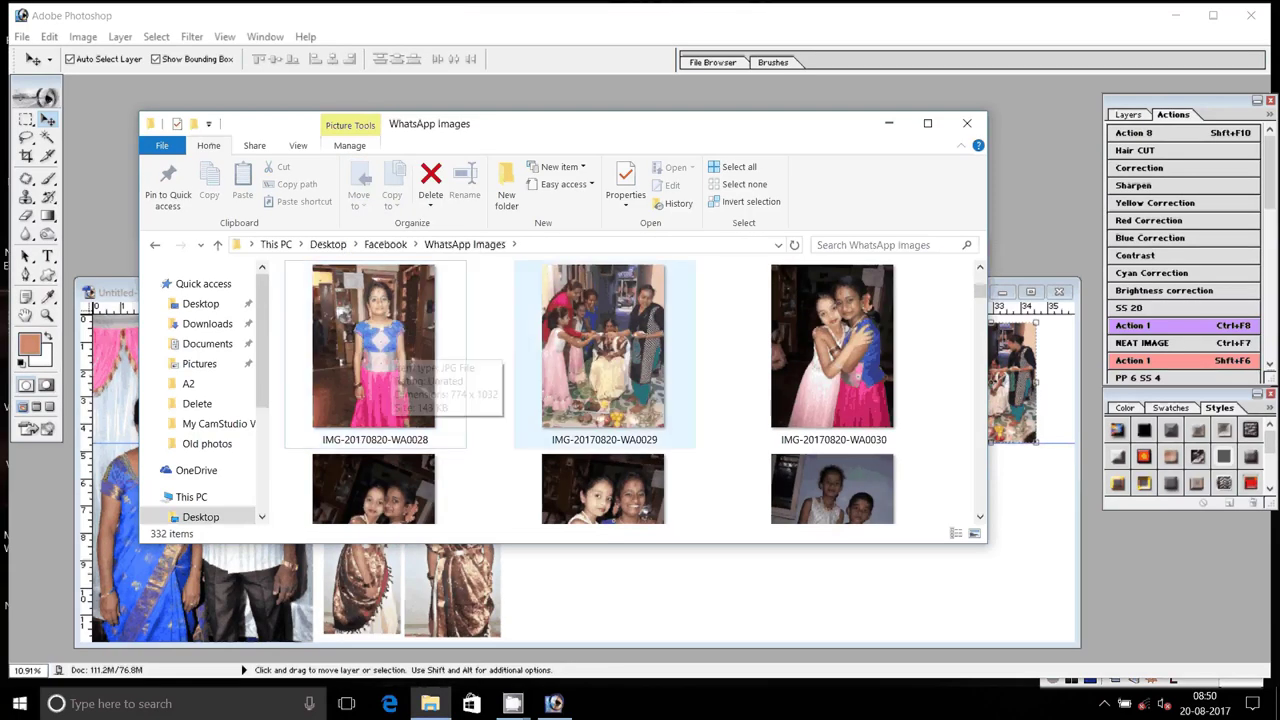
- Move WA0029 out of the folder and select IMG-20170820-WA0028 for Photoshop
click(590, 370)
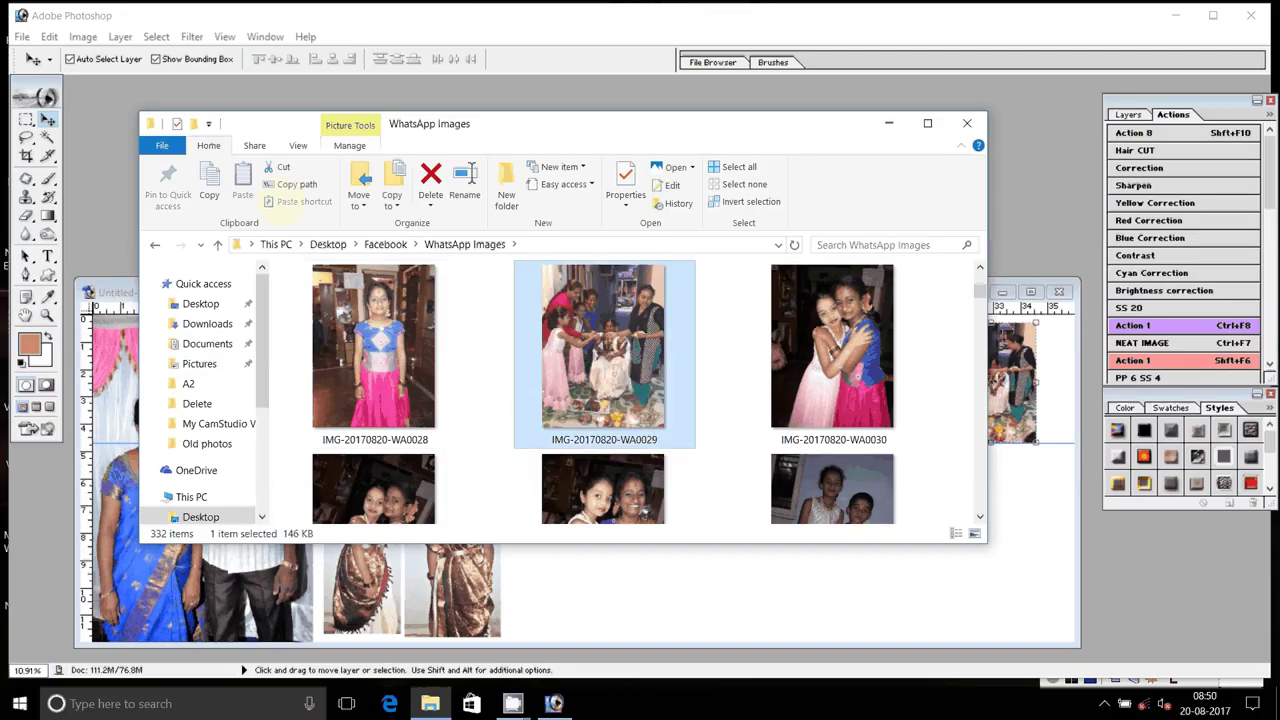
click(358, 195)
click(386, 293)
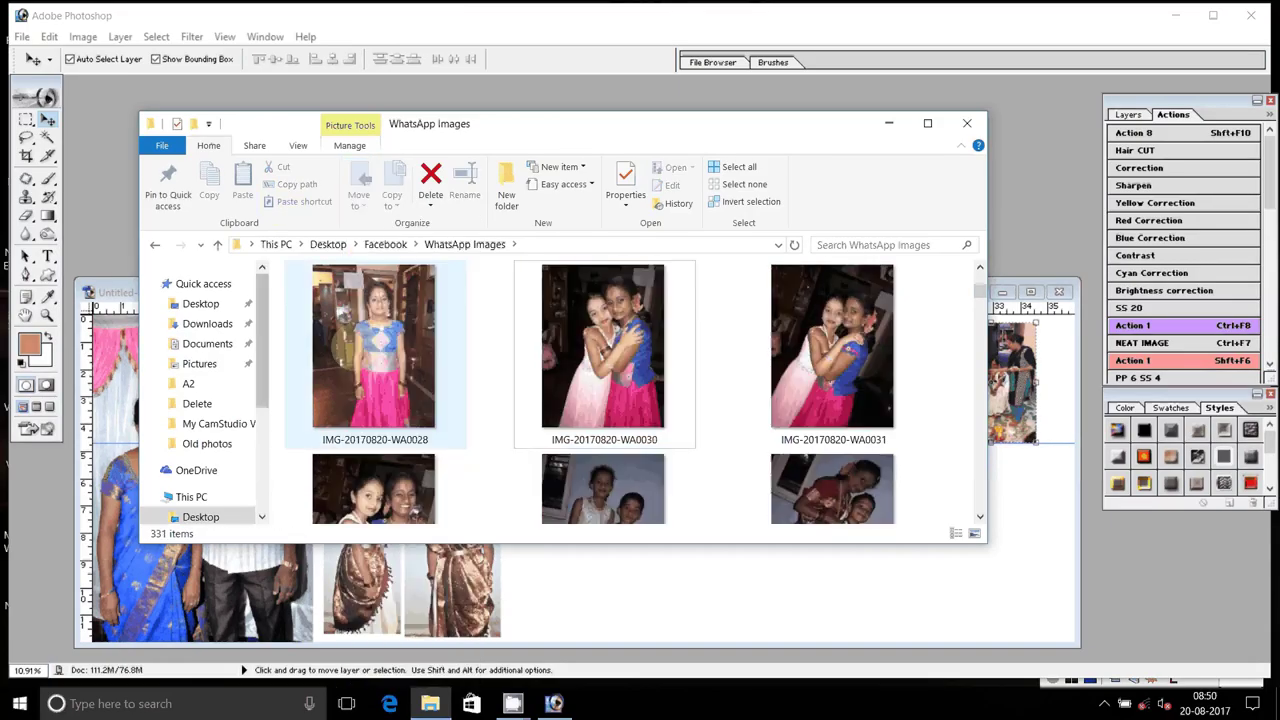
click(340, 345)
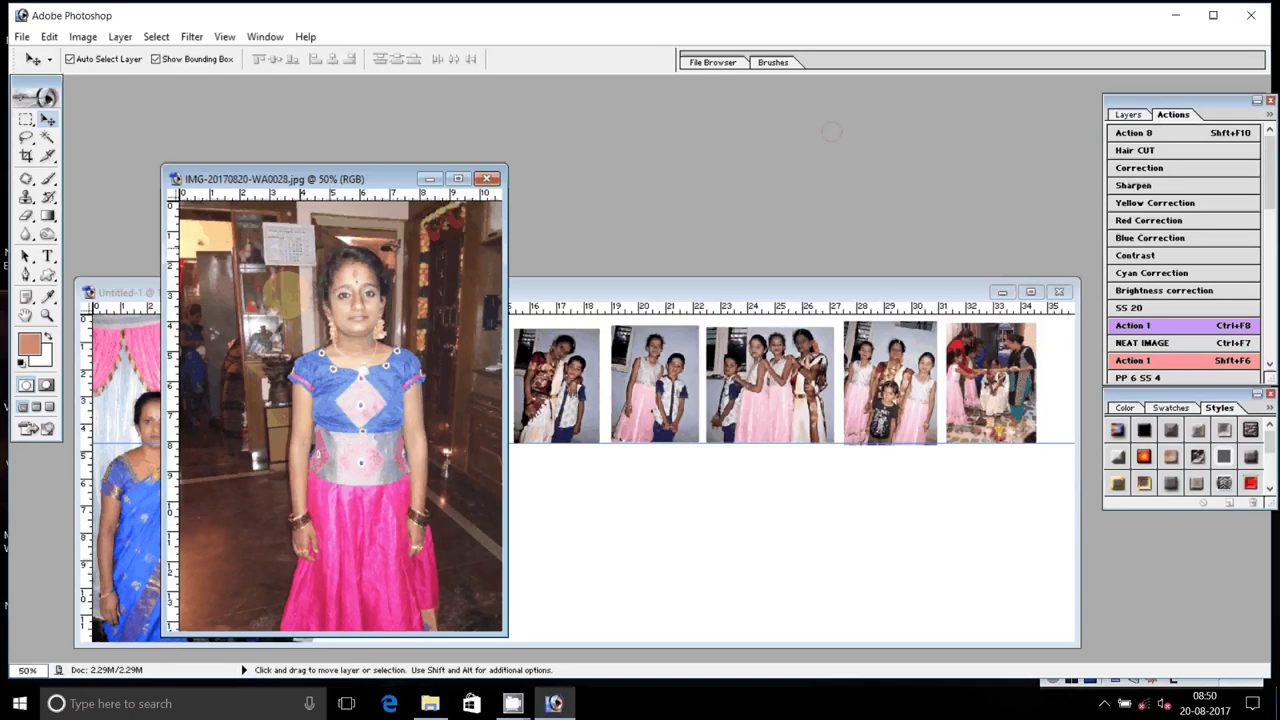
- Copy a tall strip around the girl in pink and blue onto its own layer
key(shift+F6)
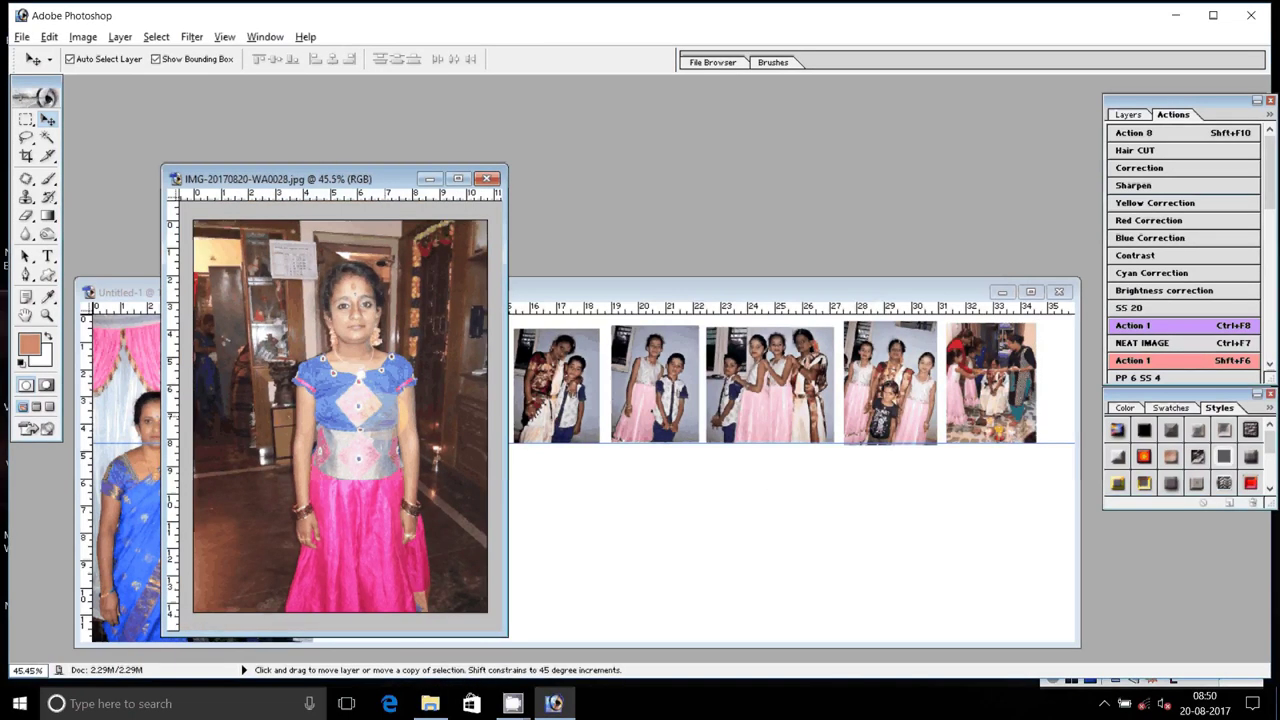
key(m)
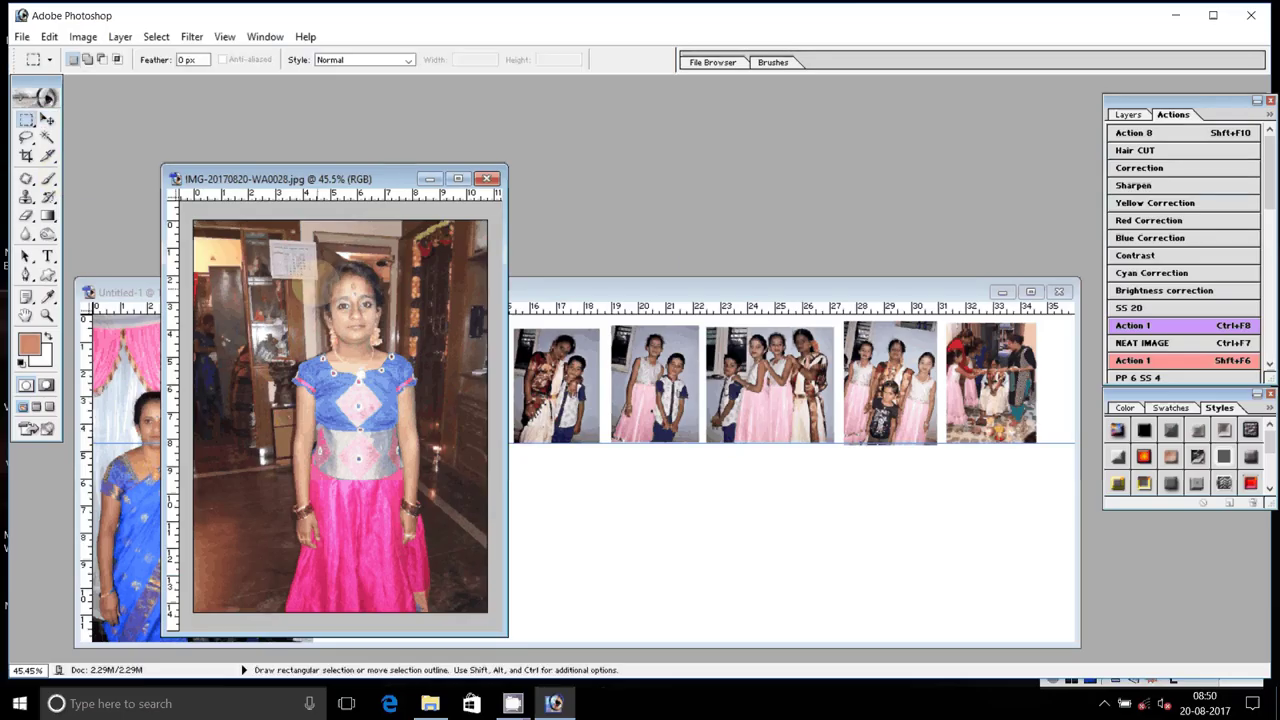
mouse_move(272, 220)
mouse_down()
mouse_move(368, 510)
mouse_move(436, 634)
mouse_move(416, 630)
mouse_up()
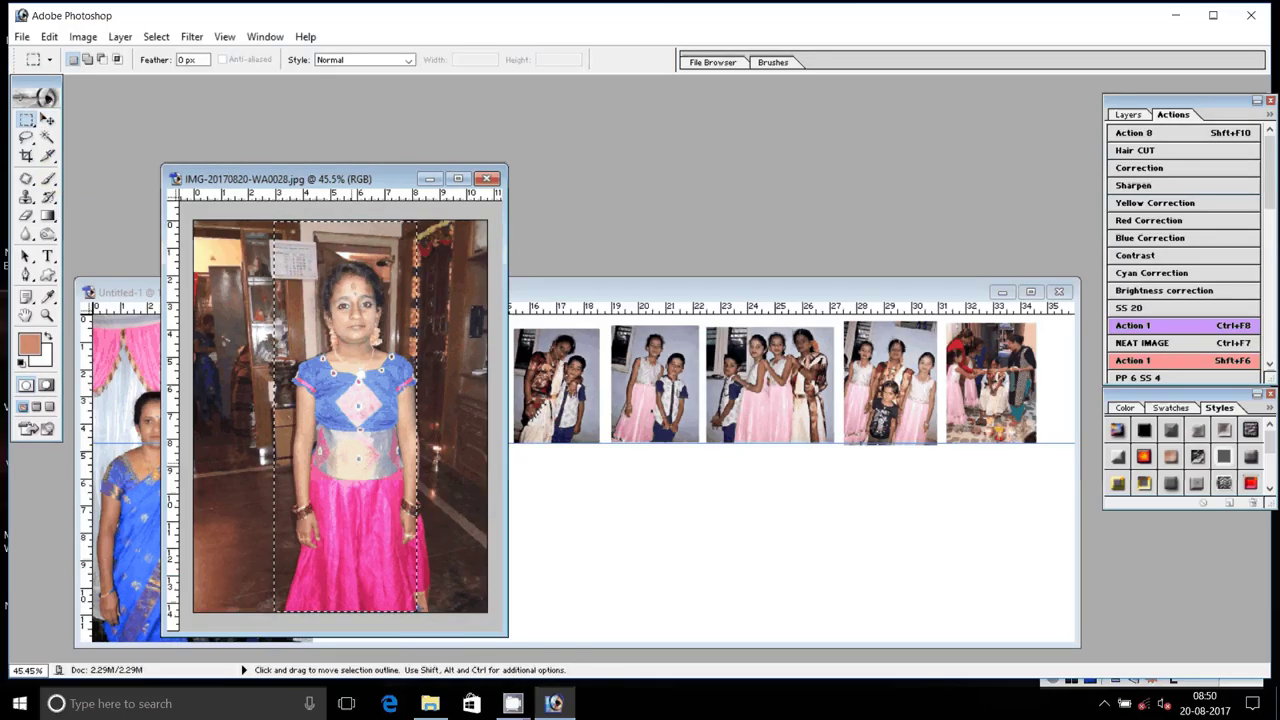
key(shift+Right)
key(shift+Right)
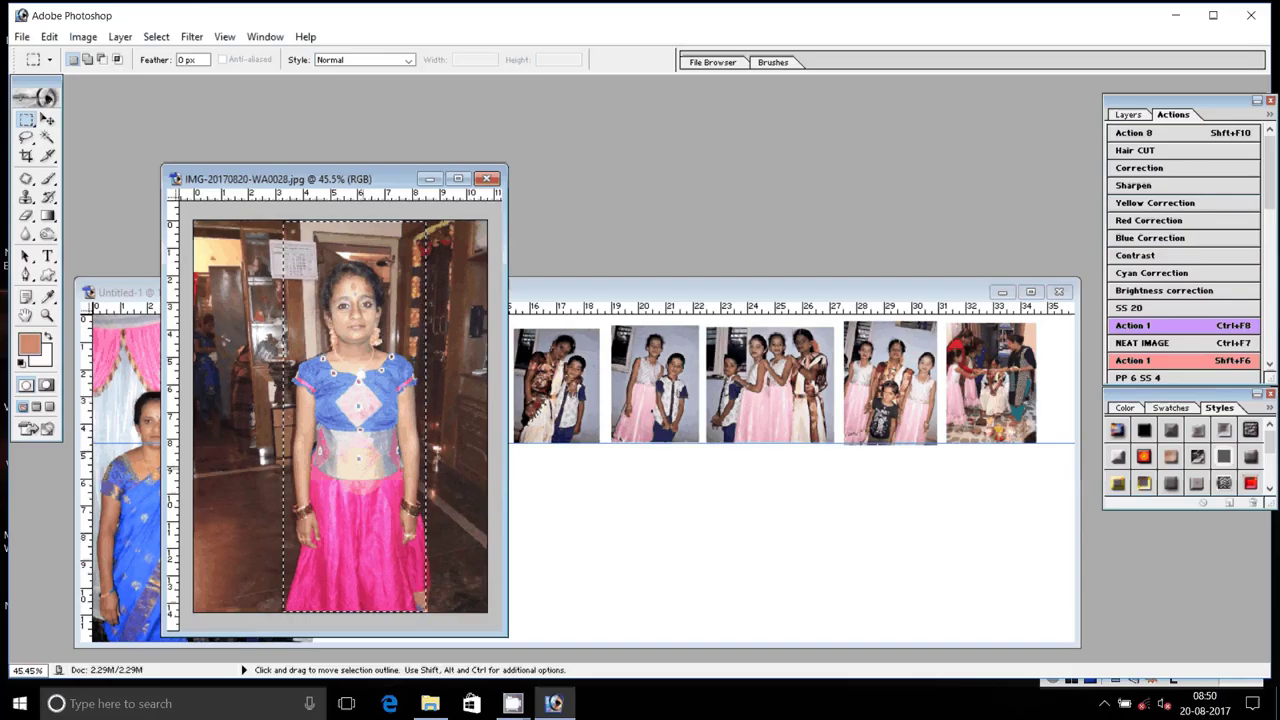
right_click(336, 310)
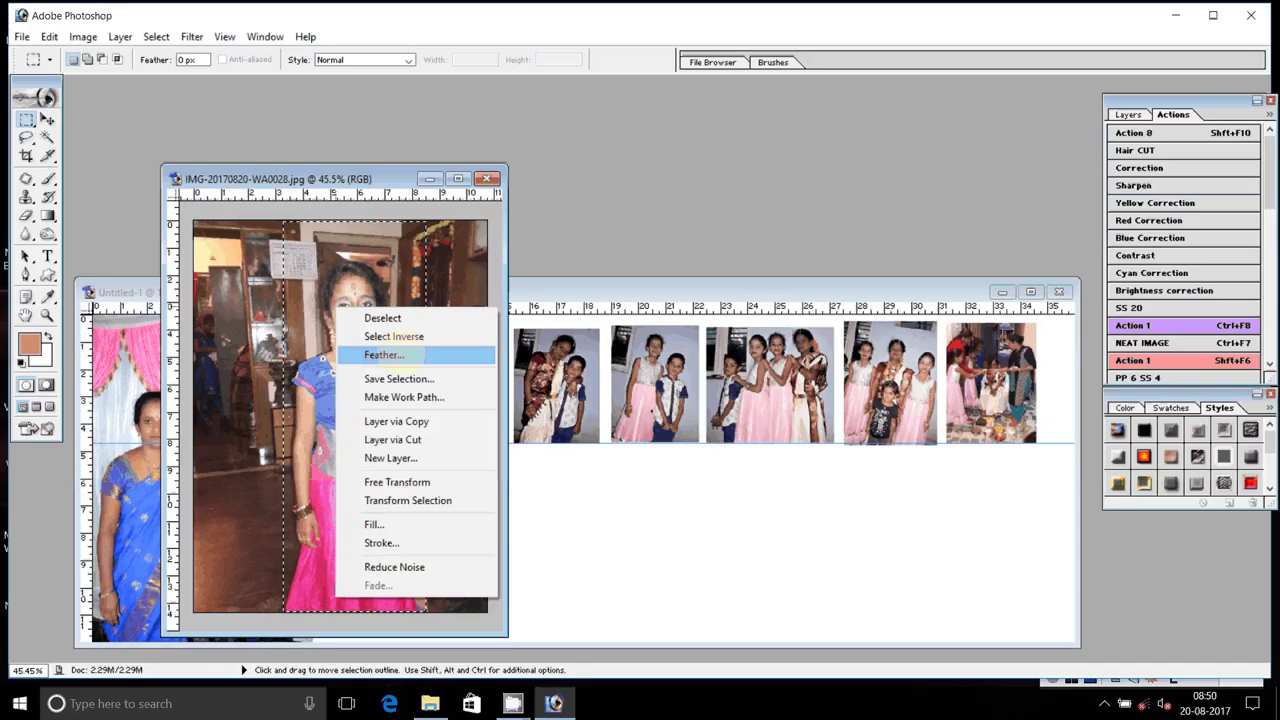
click(396, 421)
- Move the girl strip to the album's top-row right end and enlarge it to 124.8%
key(v)
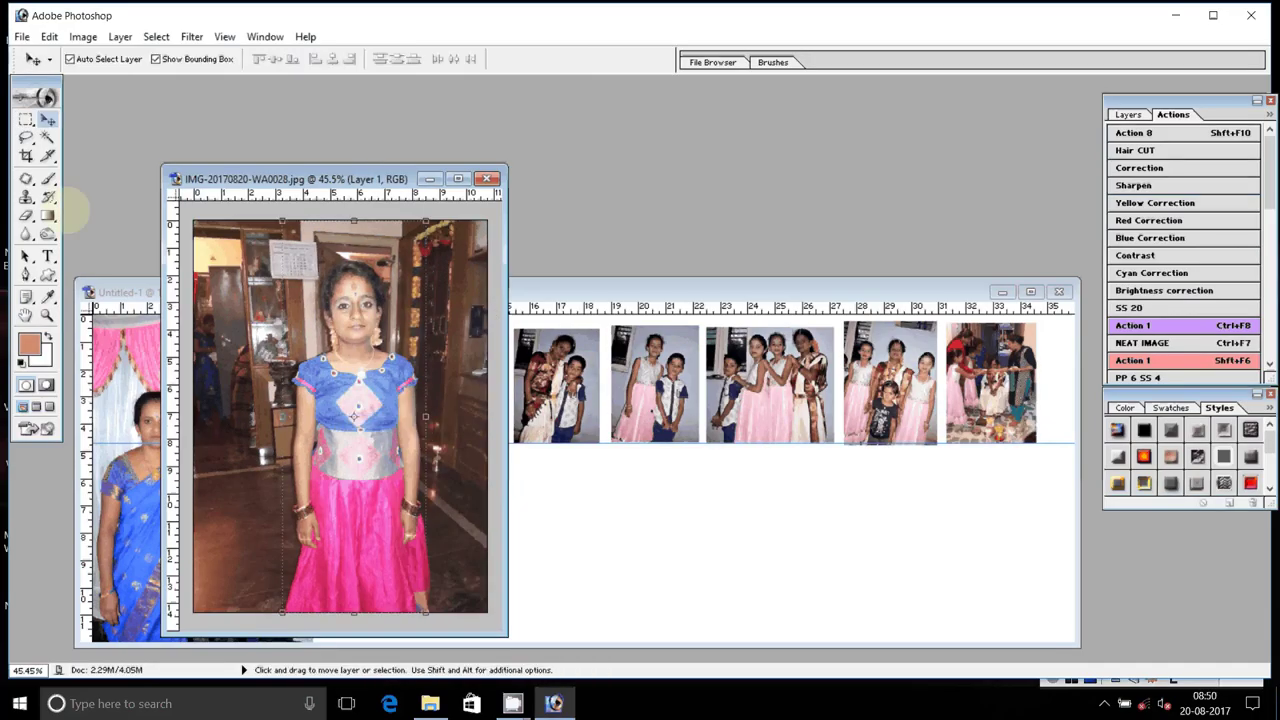
mouse_move(355, 413)
mouse_down()
mouse_move(465, 503)
mouse_move(1020, 385)
mouse_up()
drag(1058, 343, 1022, 330)
key(ctrl+F8)
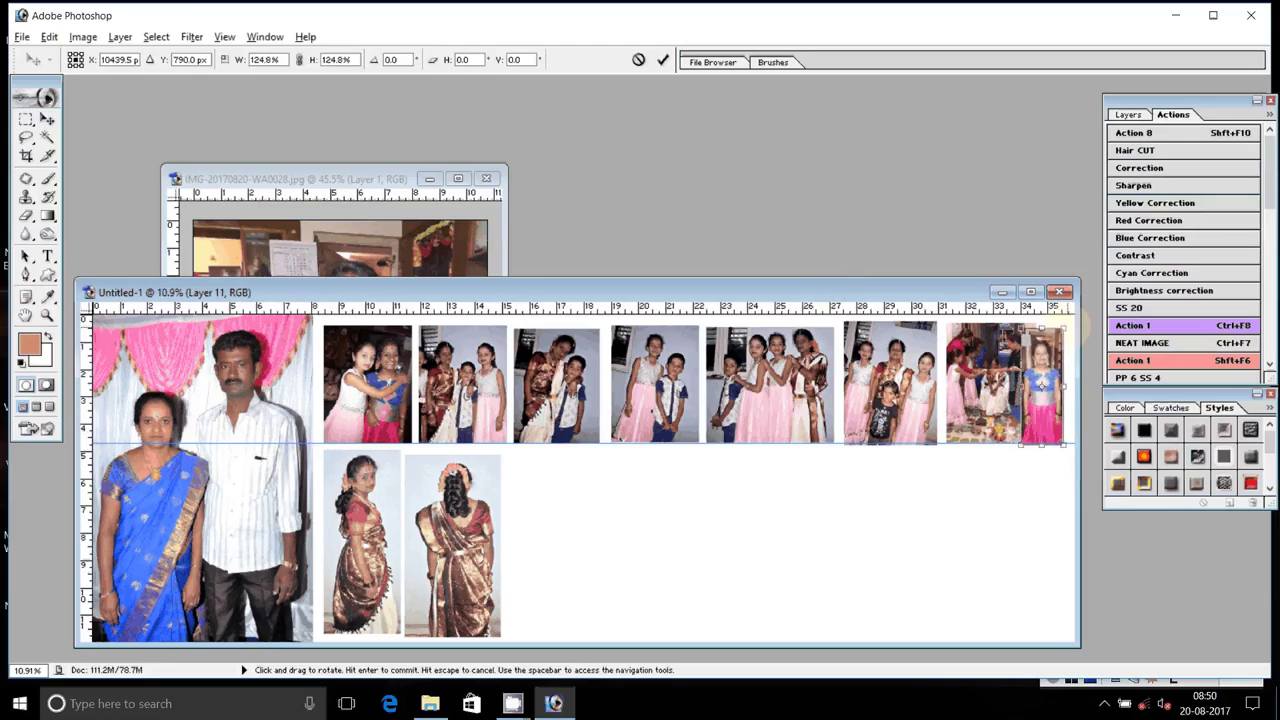
key(Return)
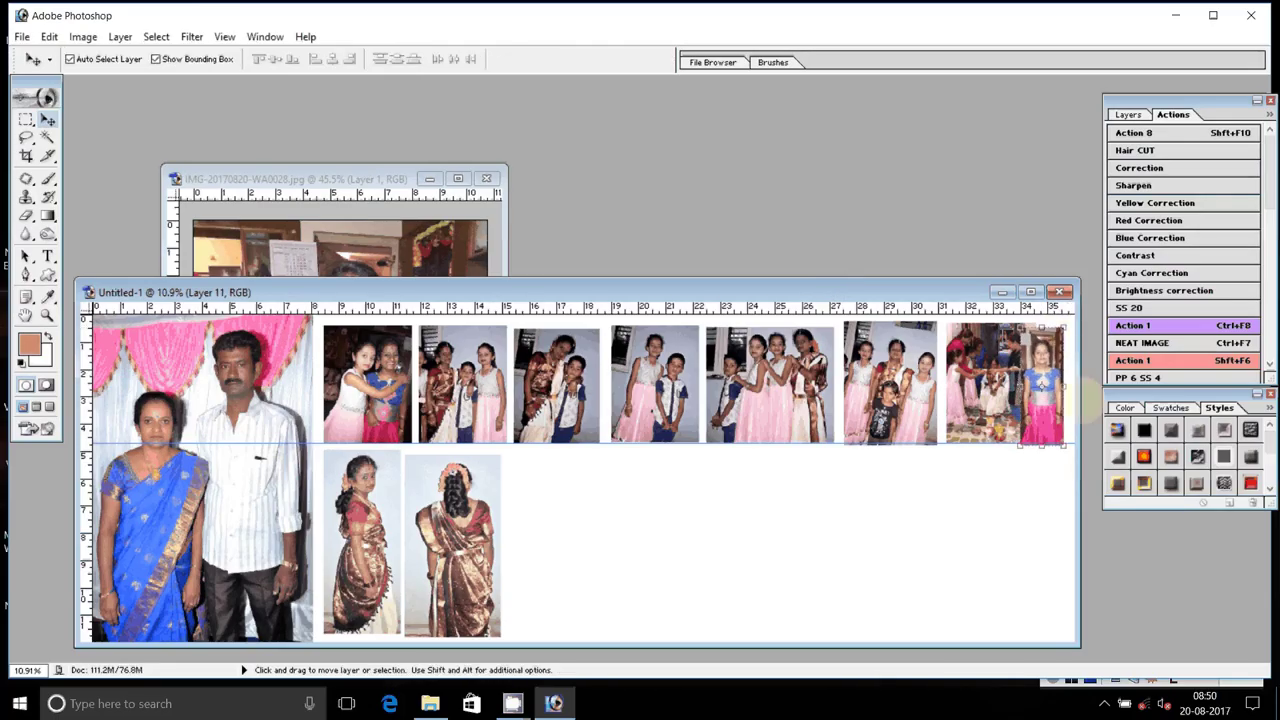
- Nudge the last group photo and the three-girls photo left to close the gaps
key(alt+bracketleft)
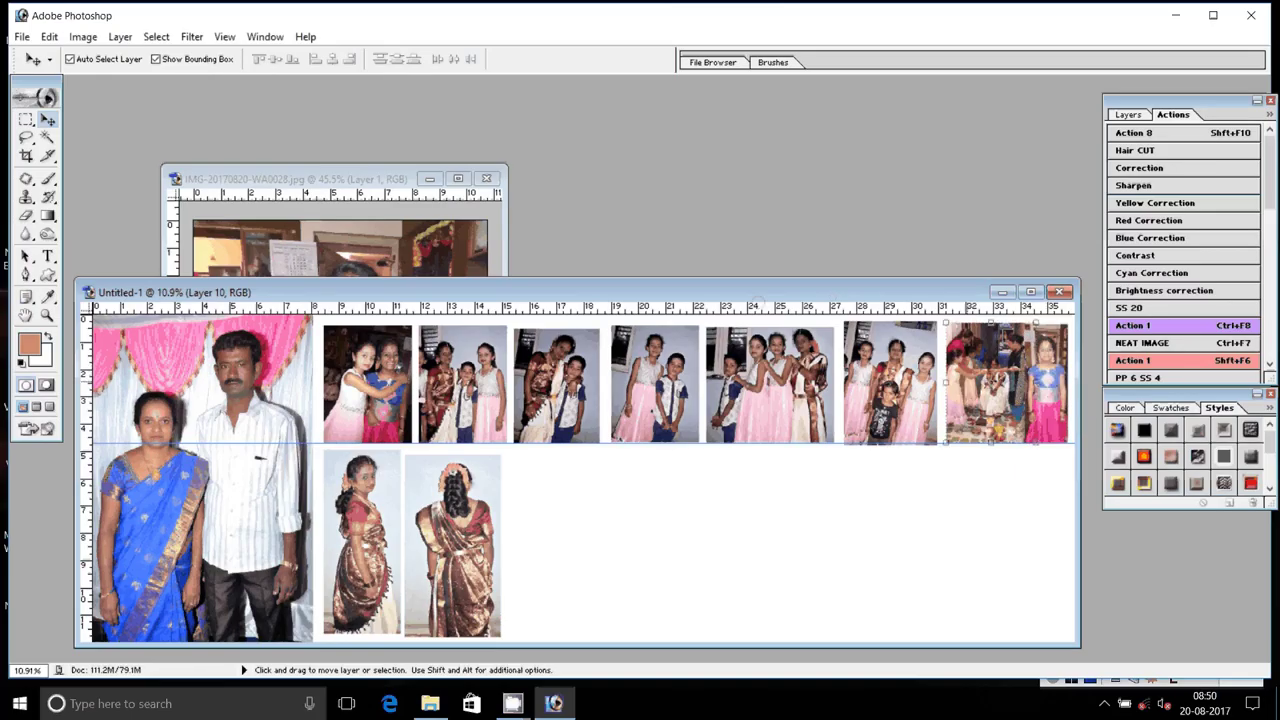
key(shift+Left)
key(shift+Left)
key(shift+Left)
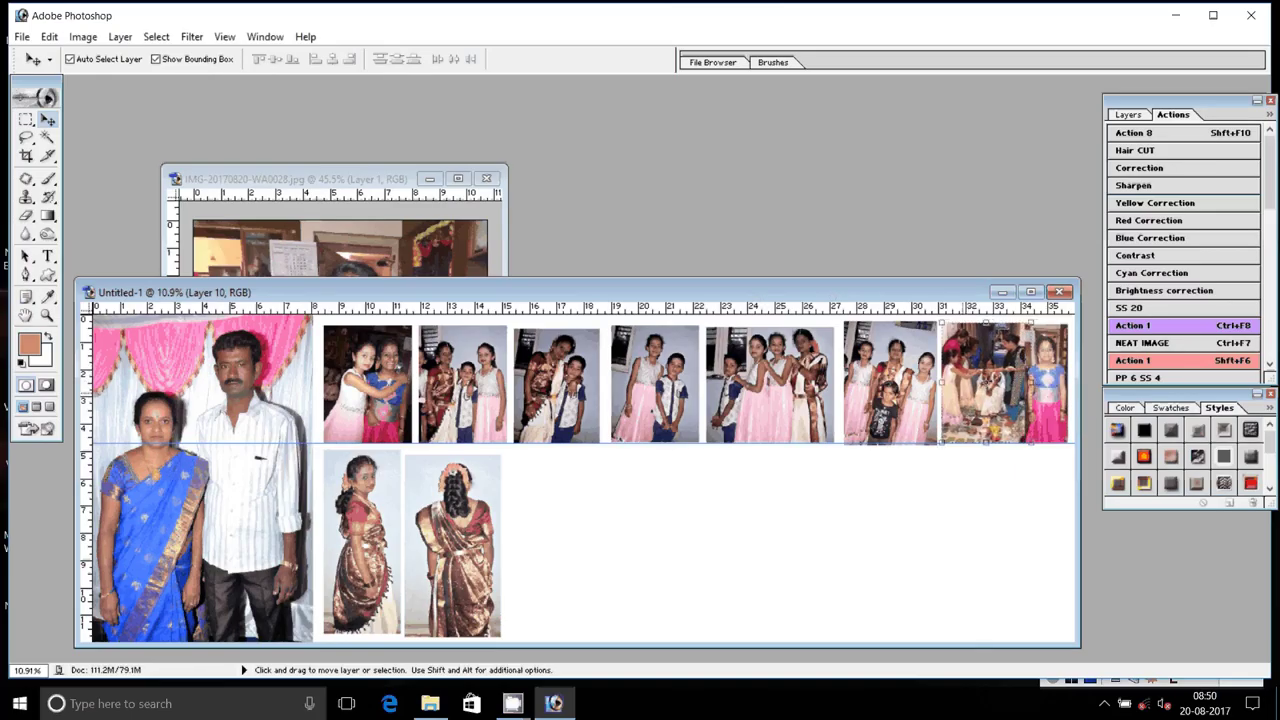
key(alt+bracketleft)
key(shift+Left)
key(shift+Left)
key(shift+Left)
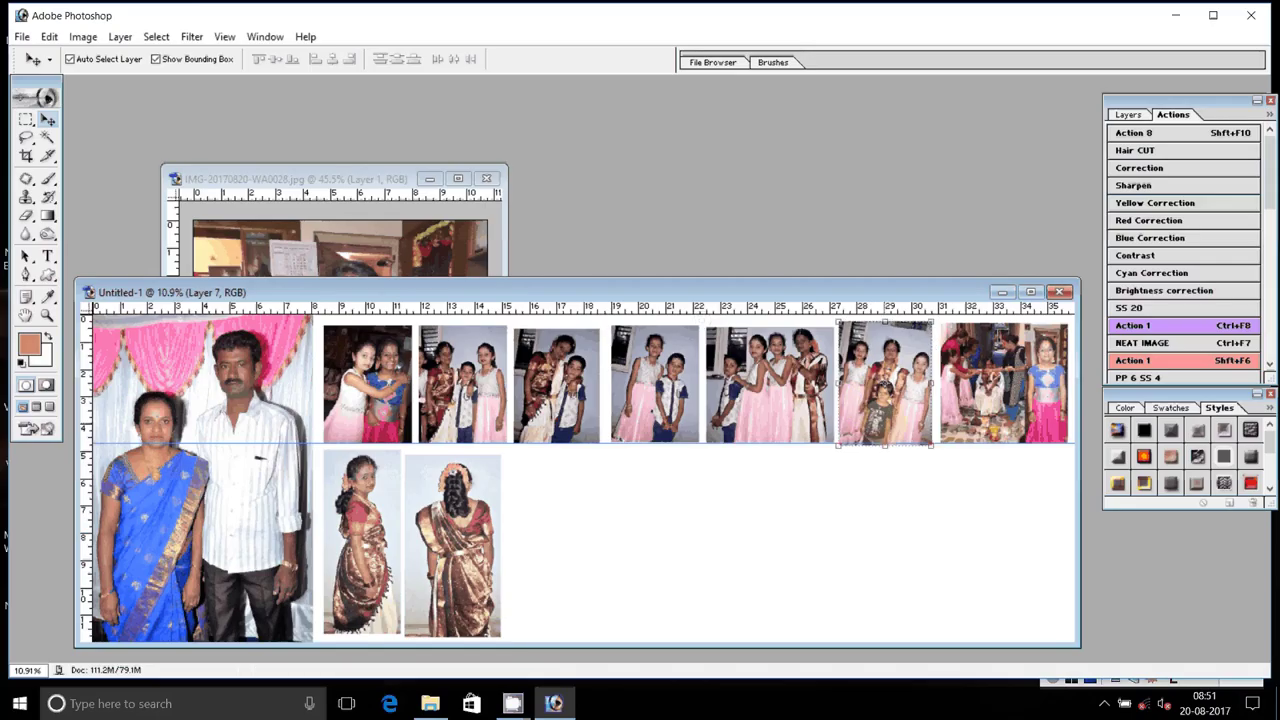
key(alt+bracketright)
key(shift+Left)
key(shift+Left)
key(shift+Left)
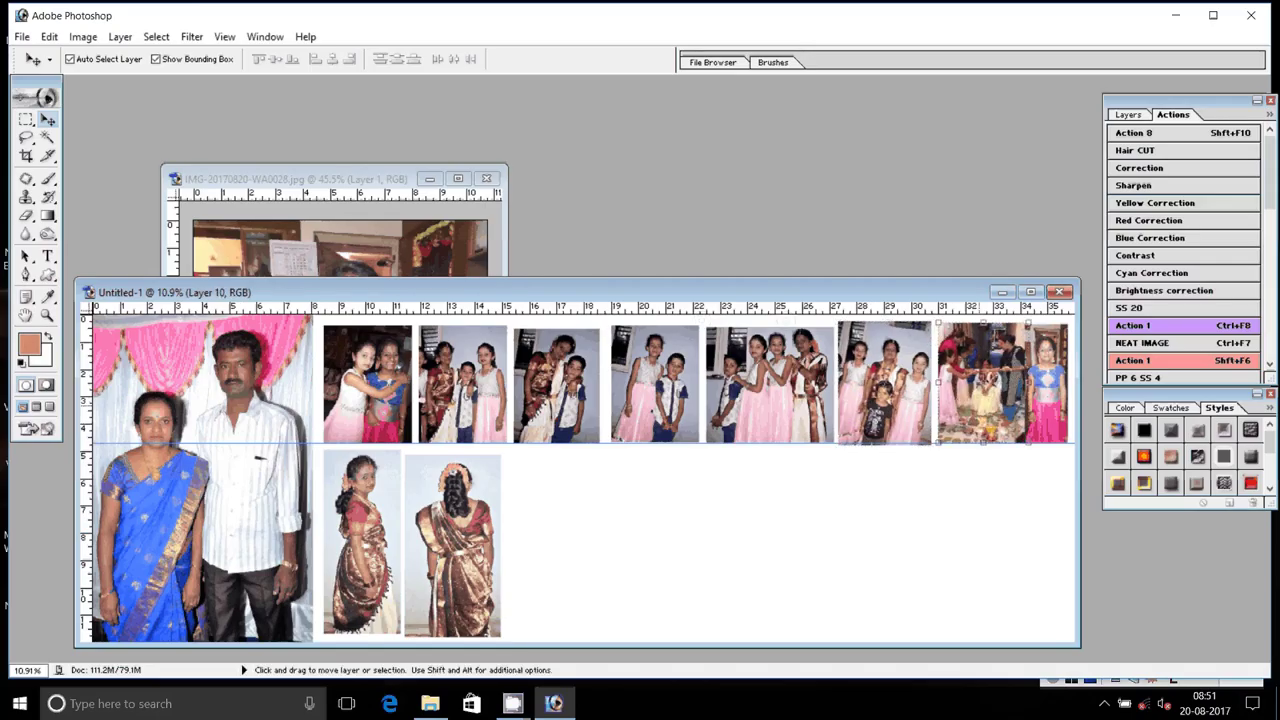
key(shift+Left)
key(shift+Left)
key(shift+Left)
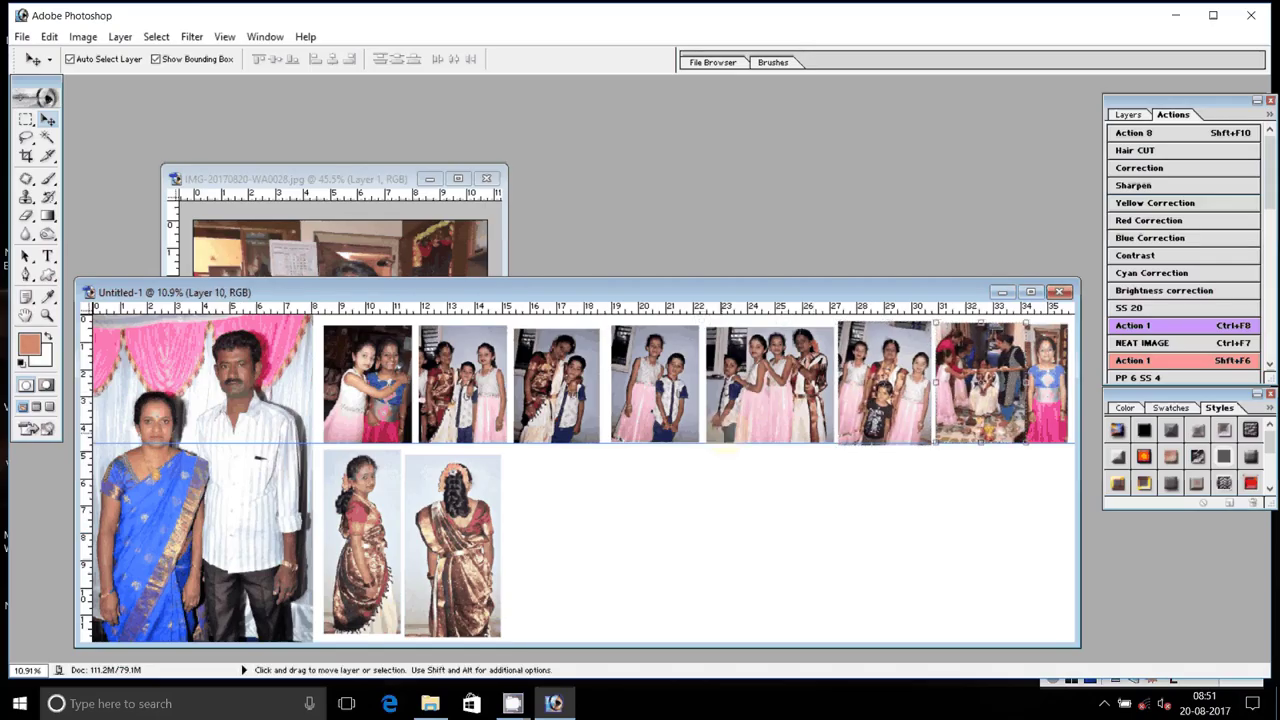
- Slide the first three small top-row photos left, packing them against the couple portrait
click(577, 330)
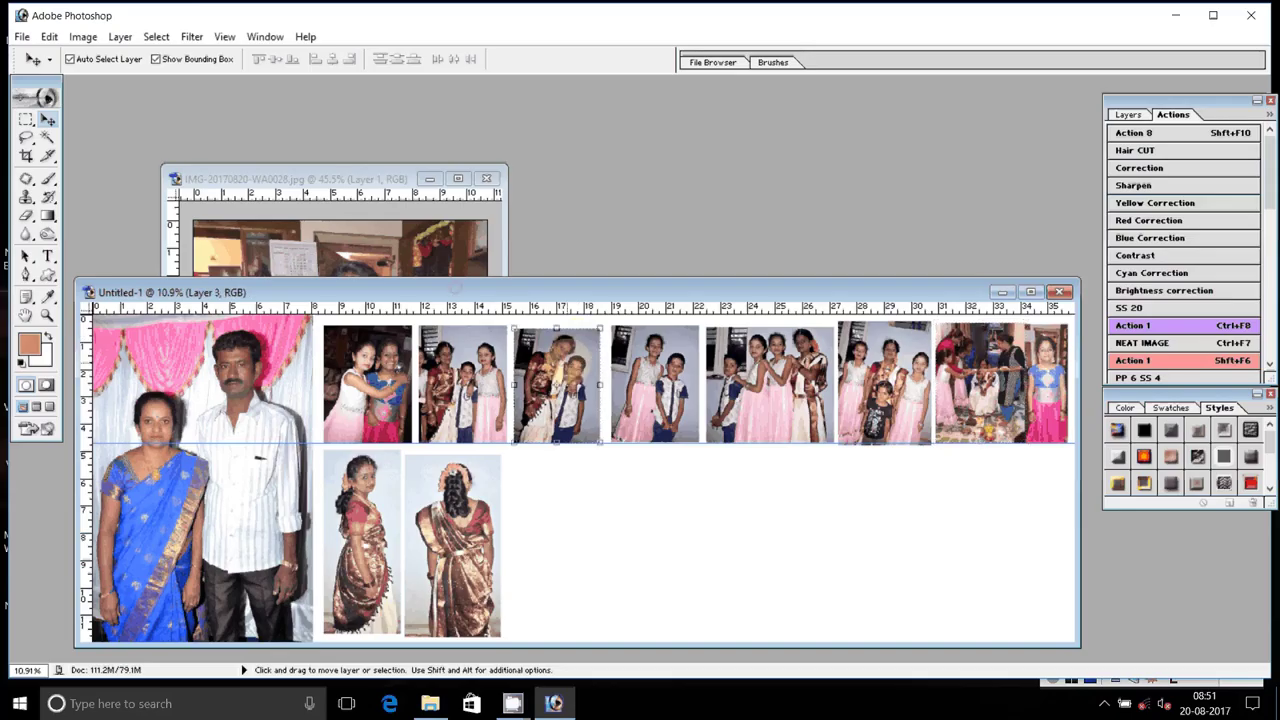
drag(577, 330, 575, 330)
click(366, 380)
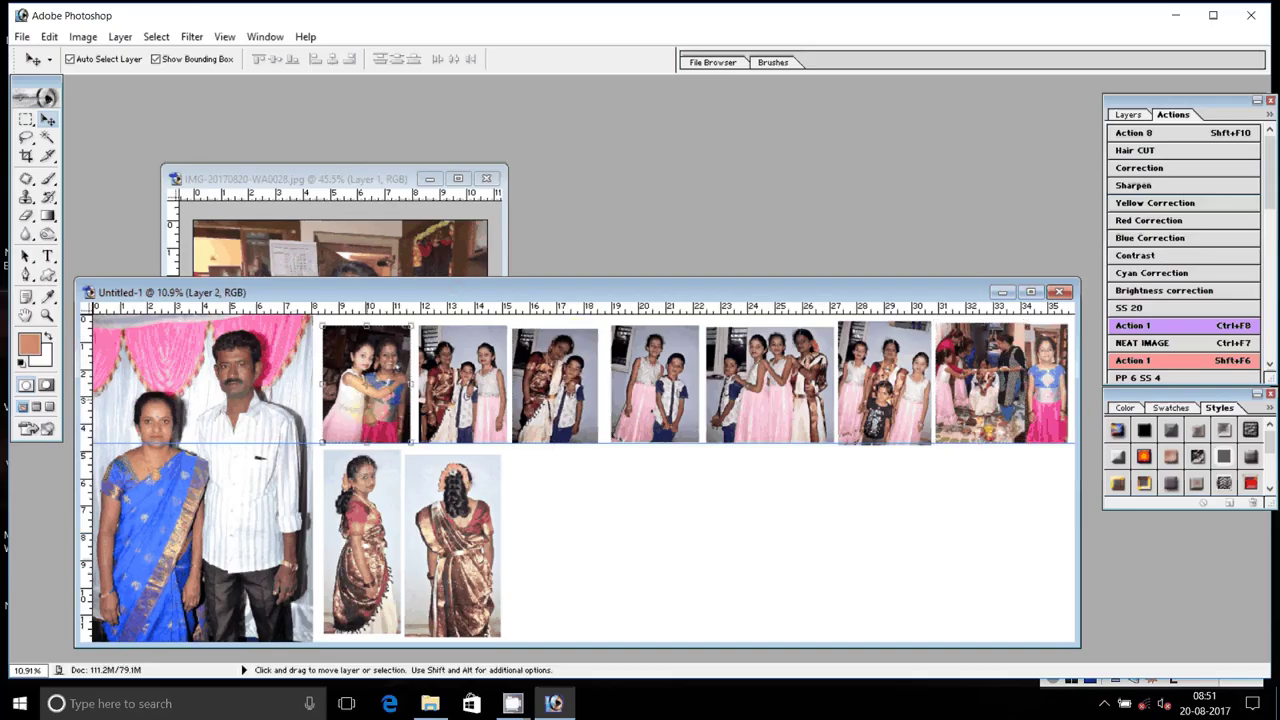
drag(366, 380, 362, 380)
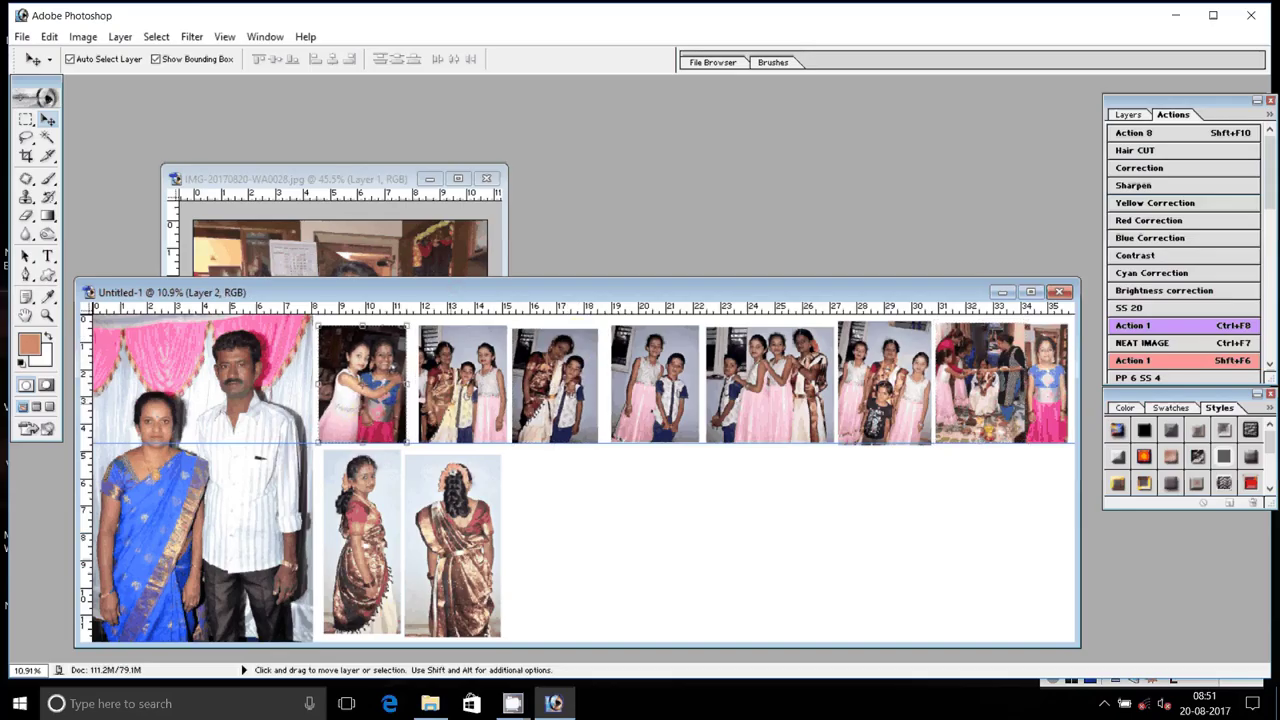
drag(462, 380, 453, 380)
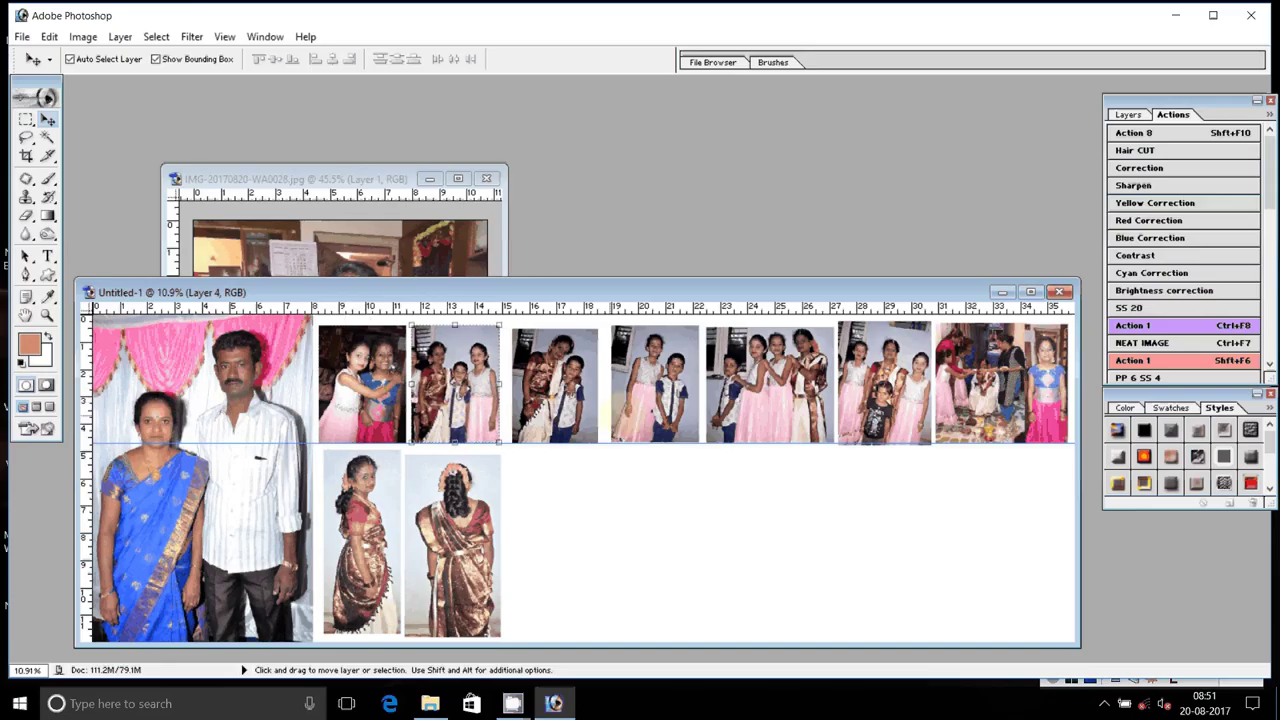
drag(555, 385, 541, 385)
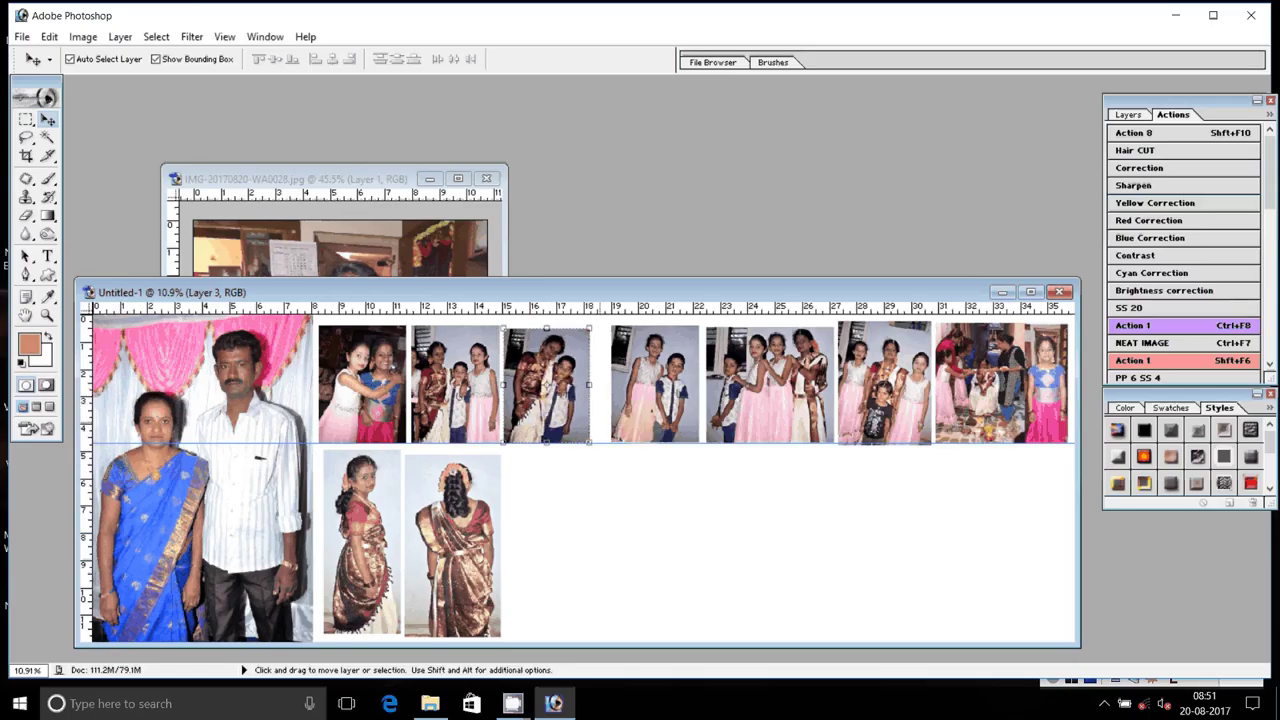
- Close the WA0028 photo without saving its changes
click(445, 238)
key(ctrl+w)
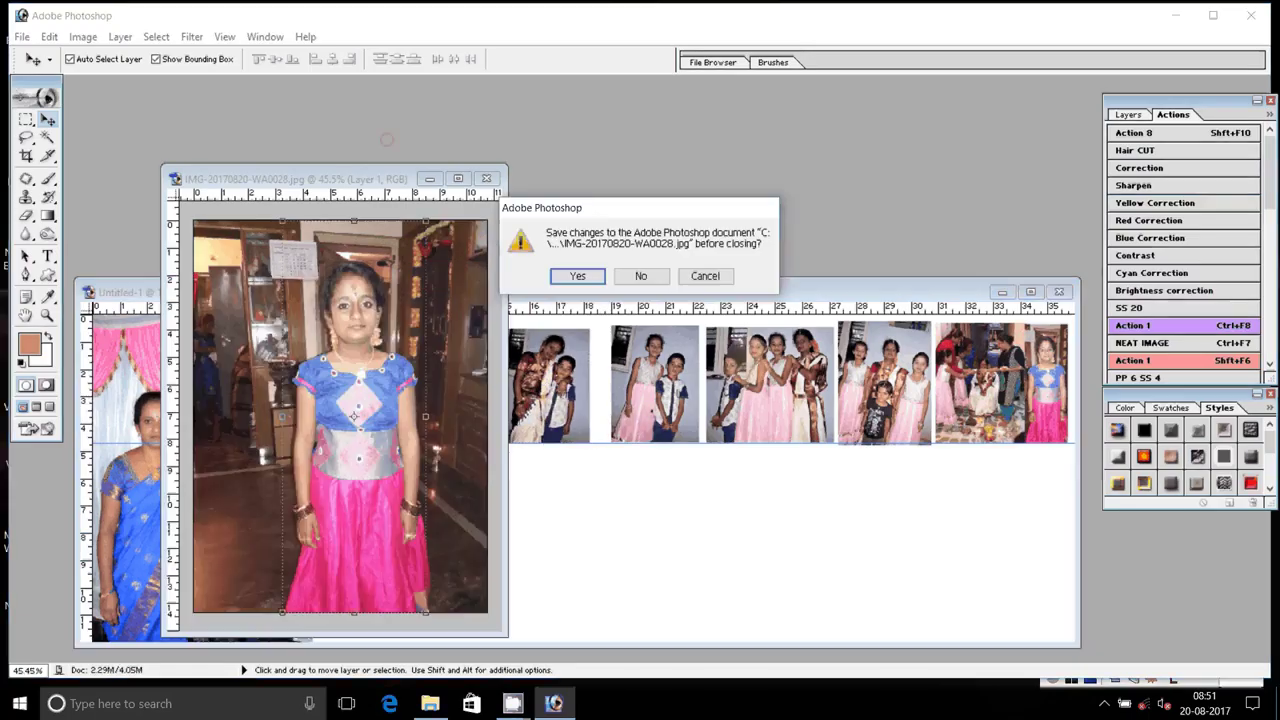
key(n)
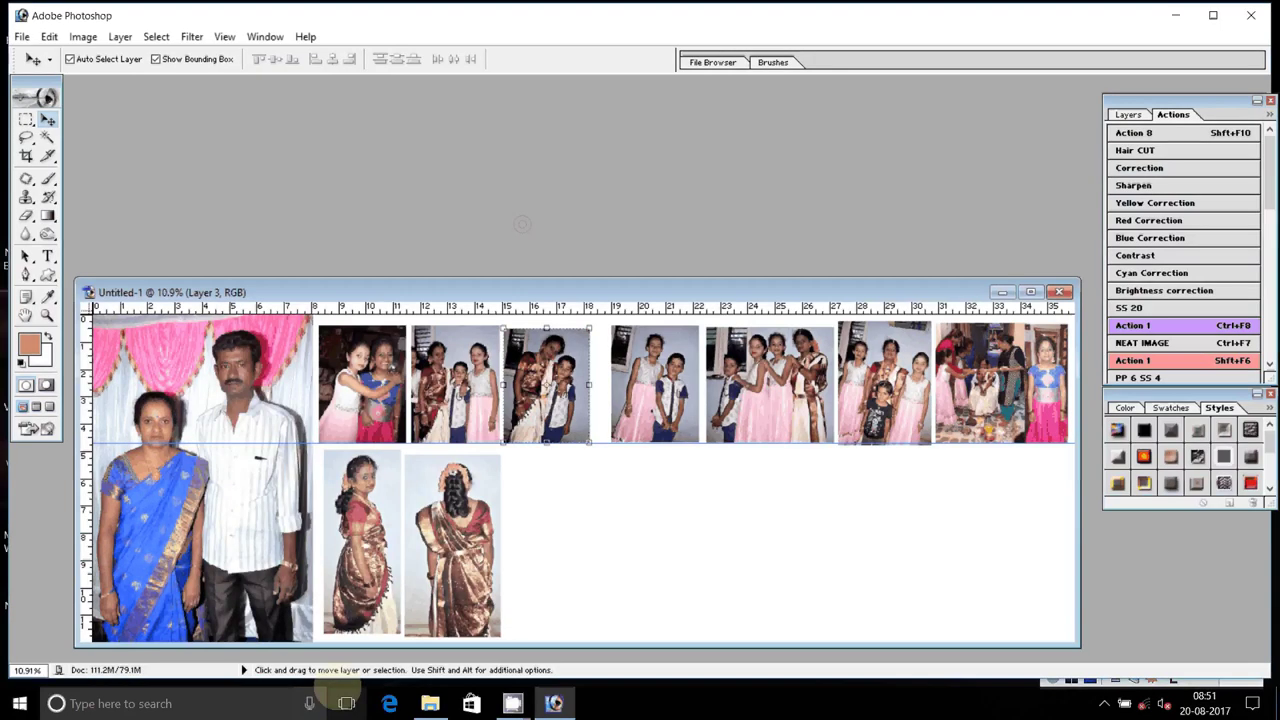
- Open IMG-20170820-WA0030, the two hugging girls, from WhatsApp Images into Photoshop
click(430, 703)
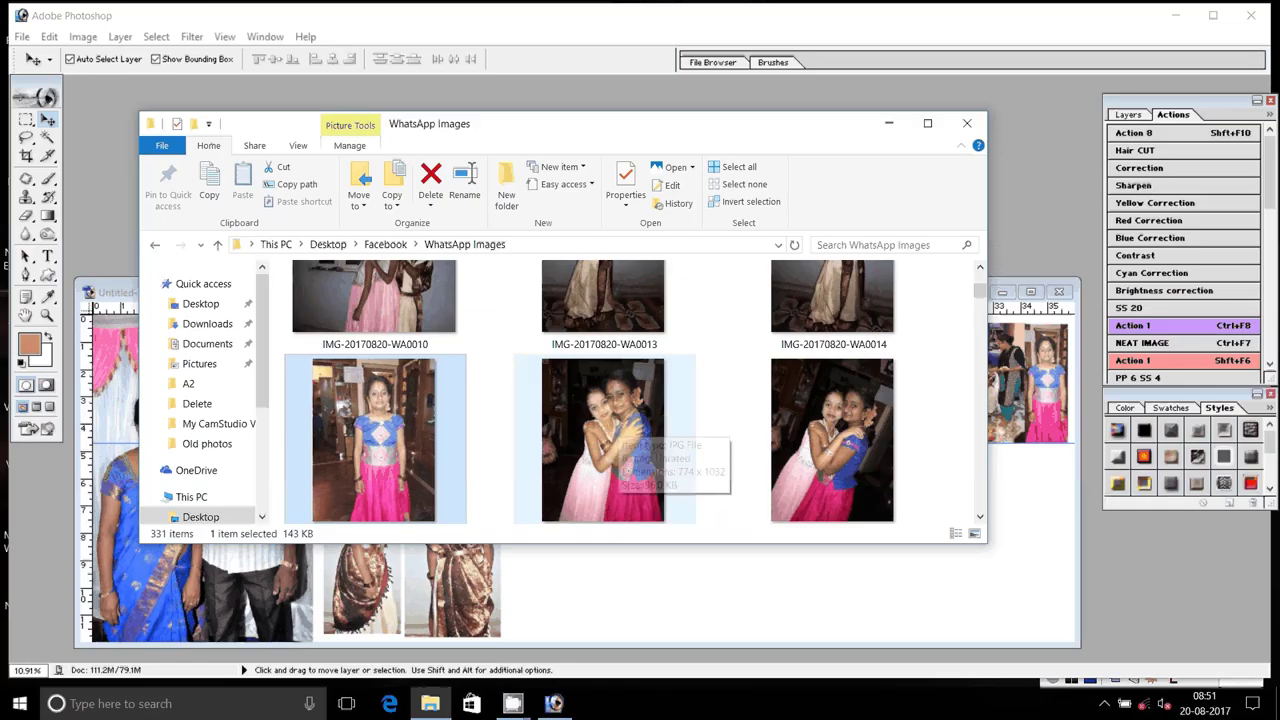
click(605, 430)
drag(605, 430, 1040, 265)
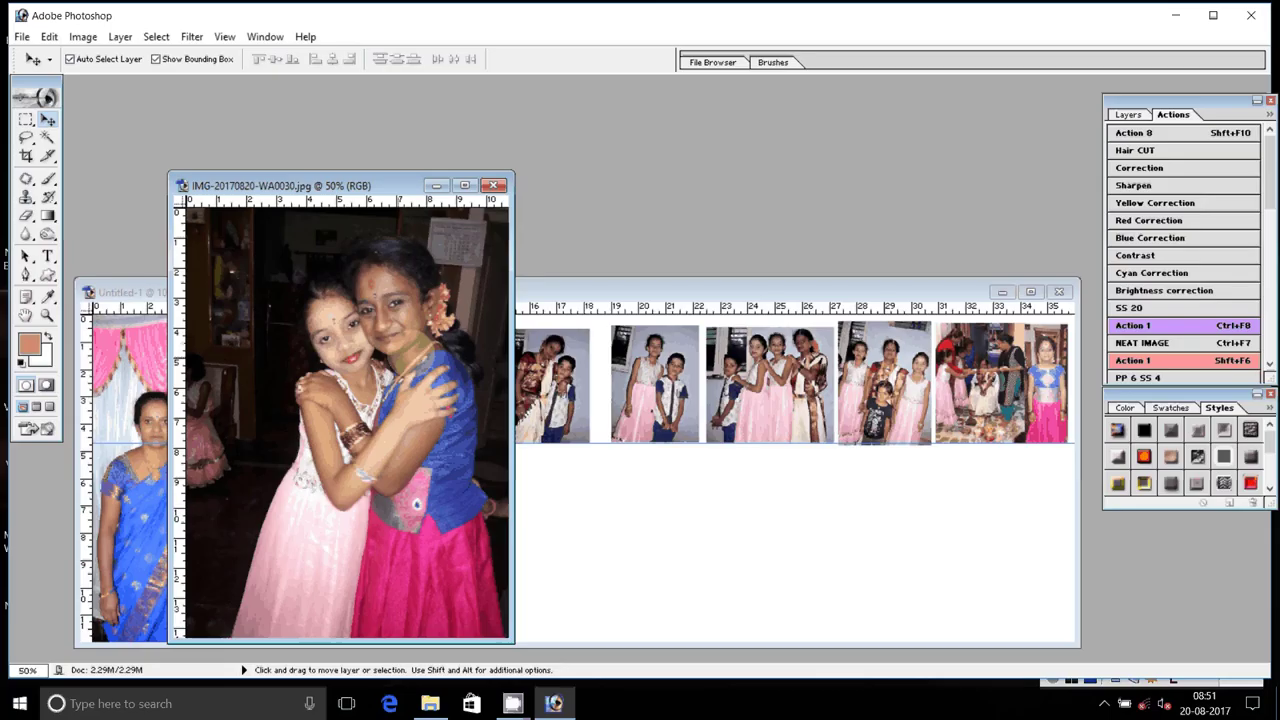
- Copy a rectangular selection of the two hugging girls onto its own layer
scroll(465, 401, down, 1)
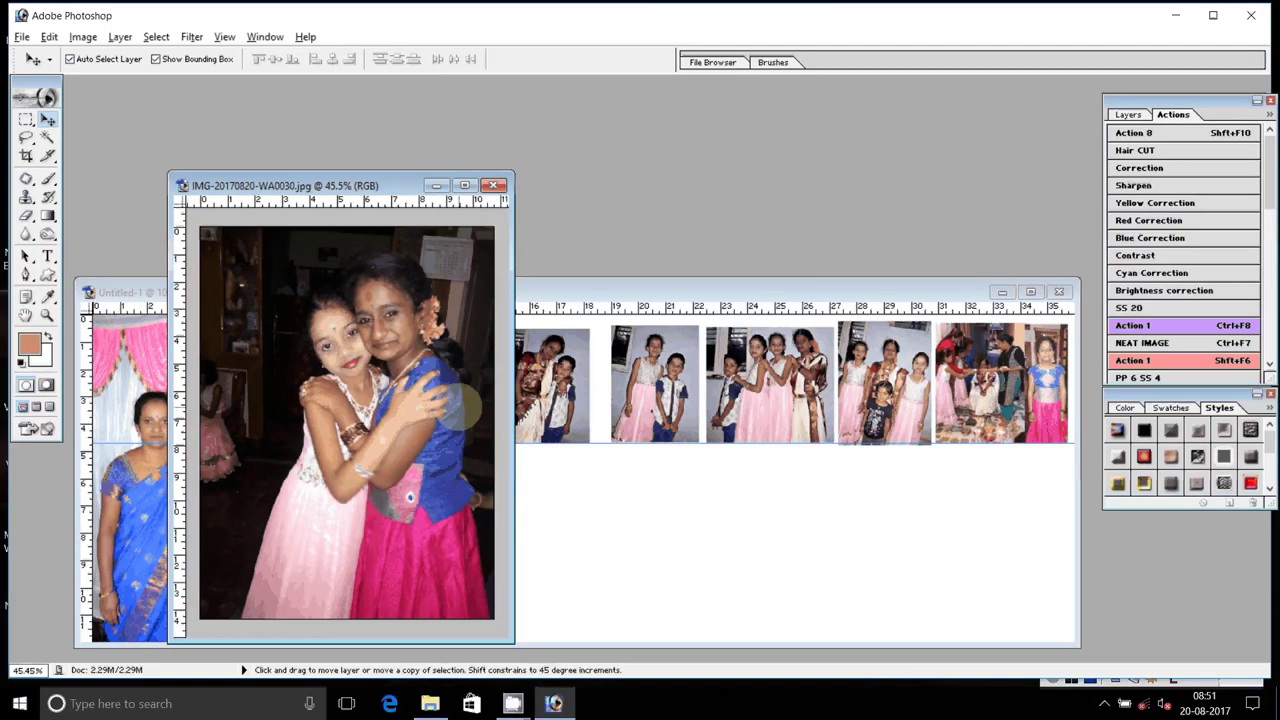
click(26, 119)
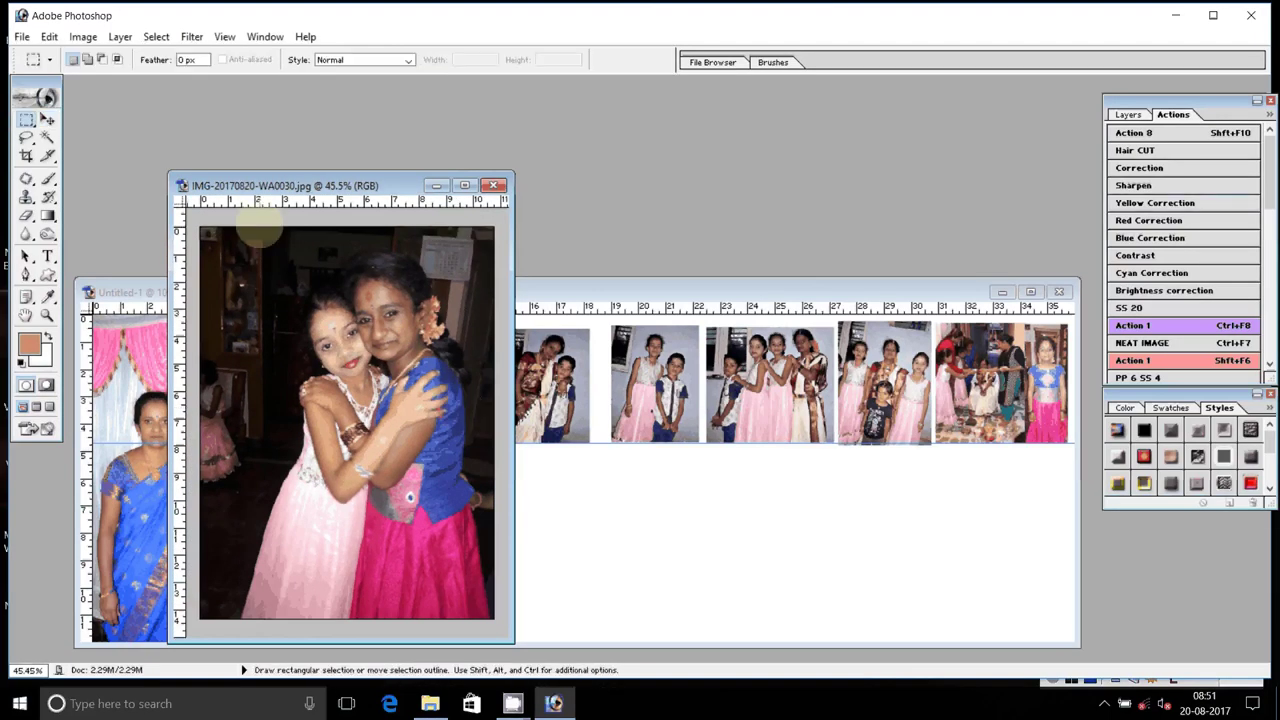
mouse_move(258, 230)
mouse_down()
mouse_move(452, 654)
mouse_move(489, 640)
mouse_up()
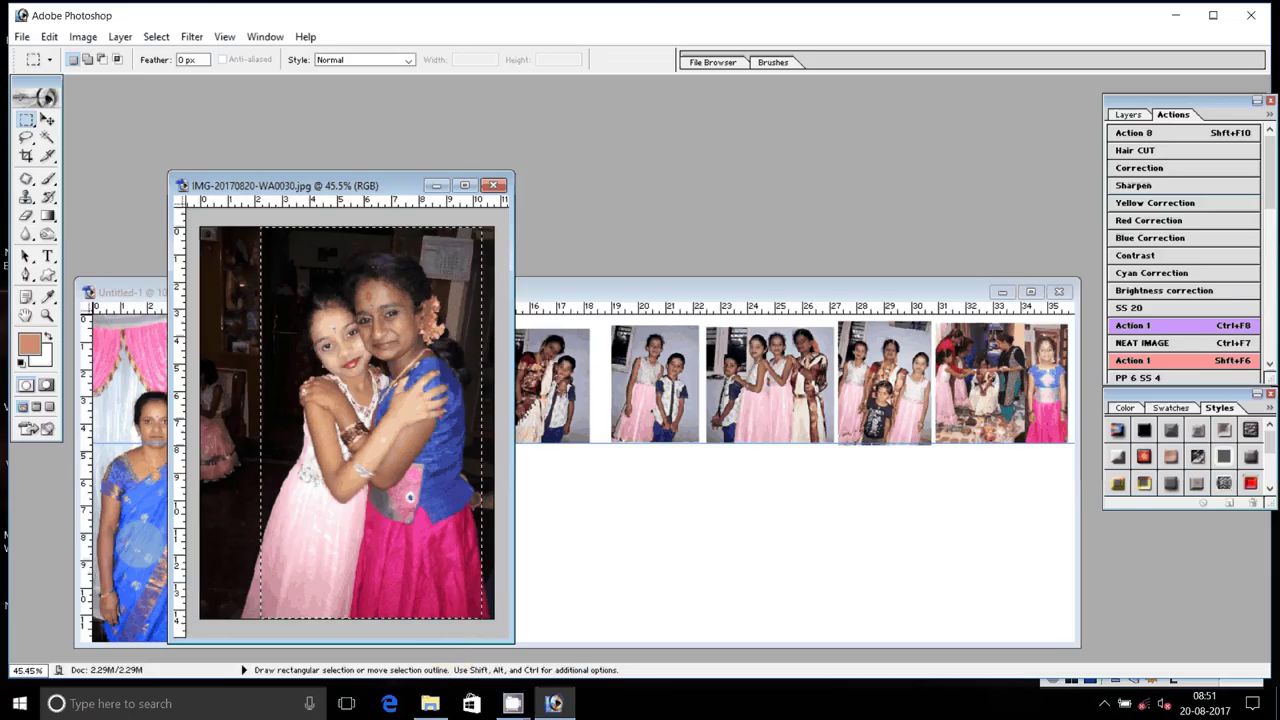
right_click(338, 272)
click(424, 412)
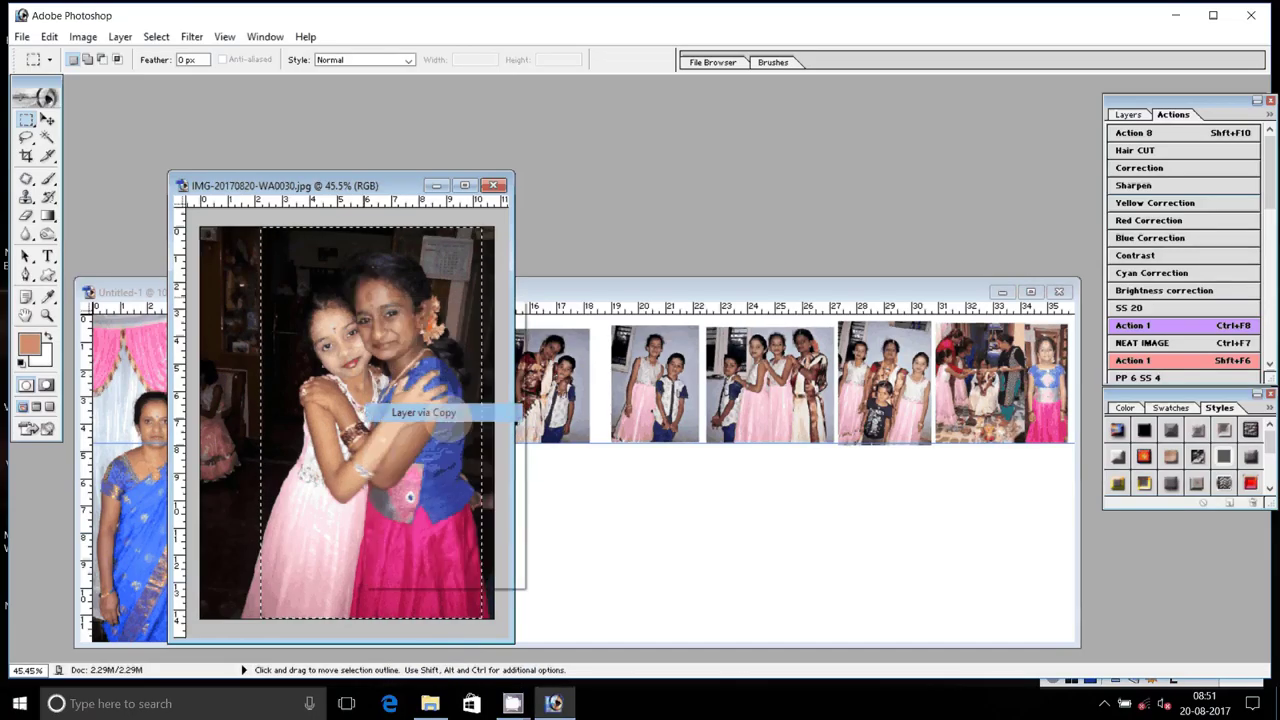
- Place the girls' copy in the album's second row, enlarged to about 186%
click(47, 119)
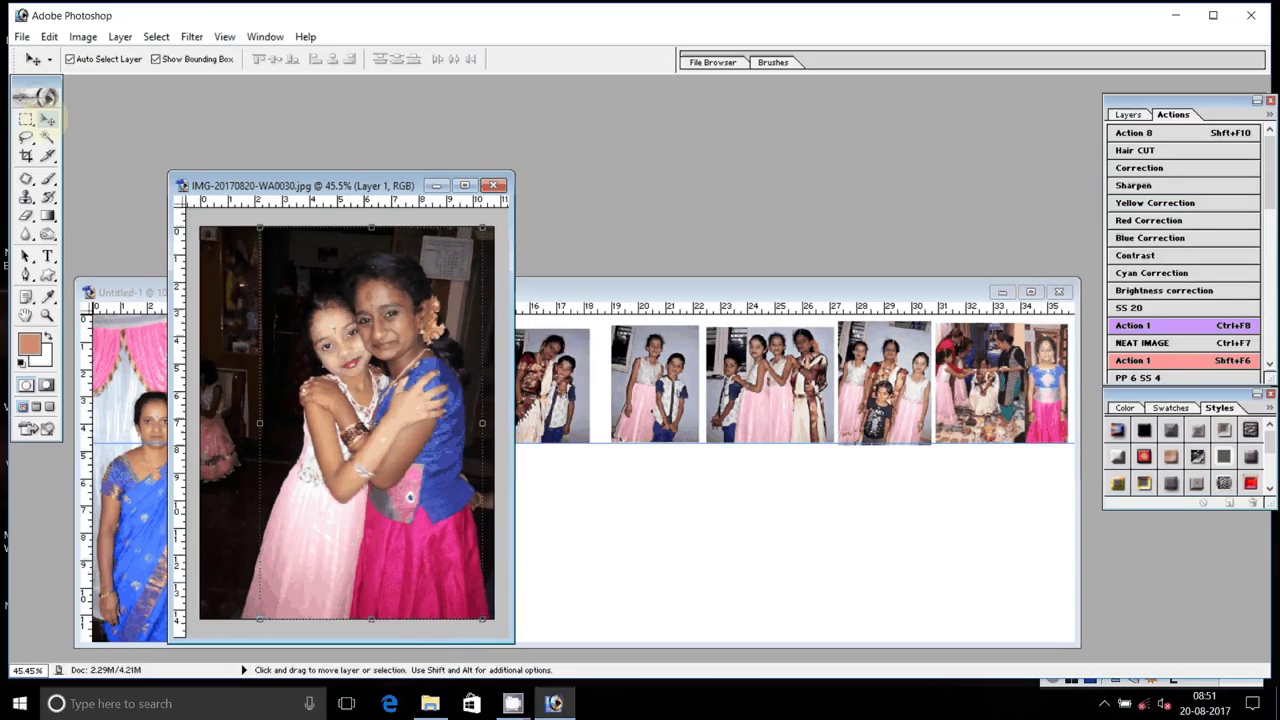
mouse_move(611, 416)
mouse_down()
mouse_move(624, 530)
mouse_move(550, 532)
mouse_up()
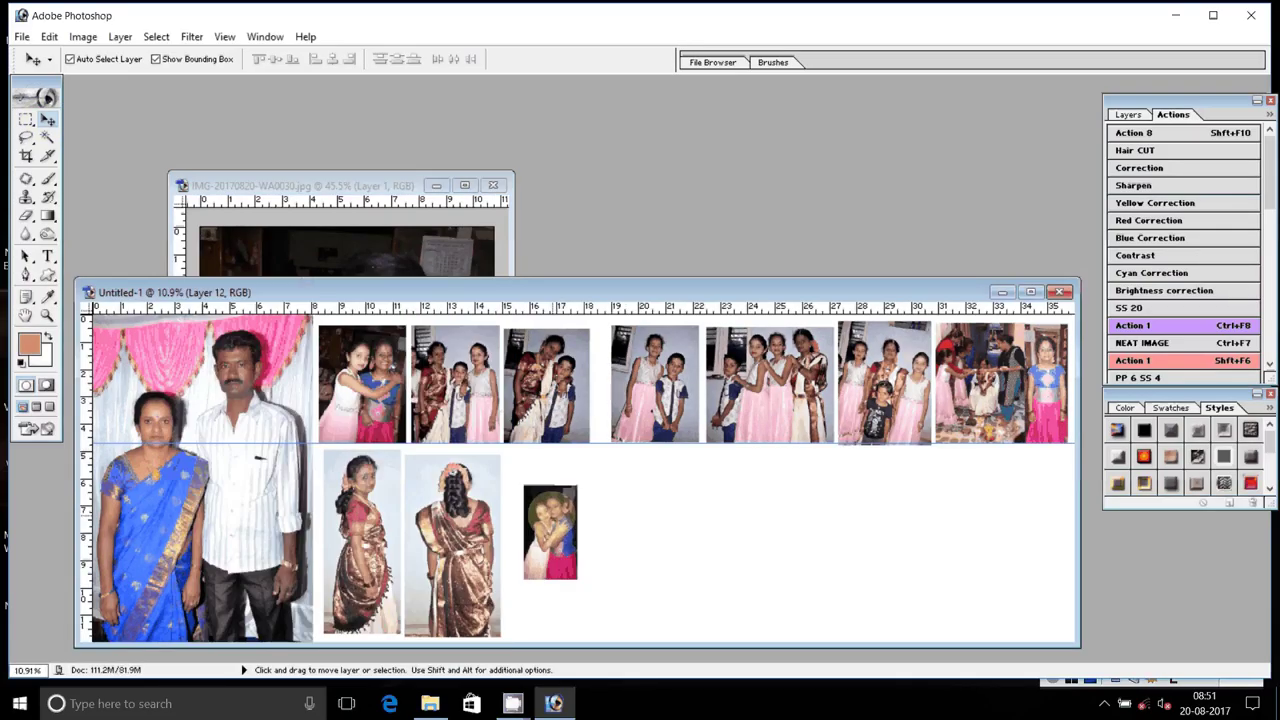
drag(580, 486, 602, 447)
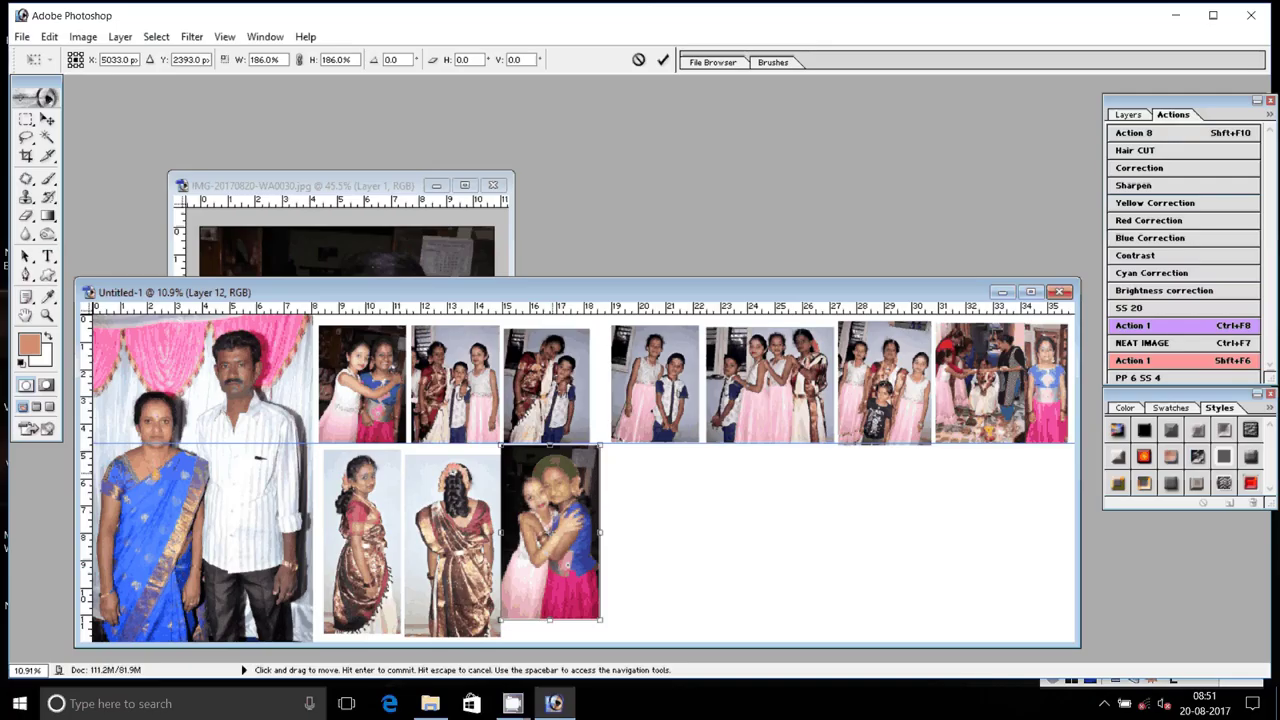
drag(550, 533, 561, 545)
drag(560, 480, 617, 451)
key(Return)
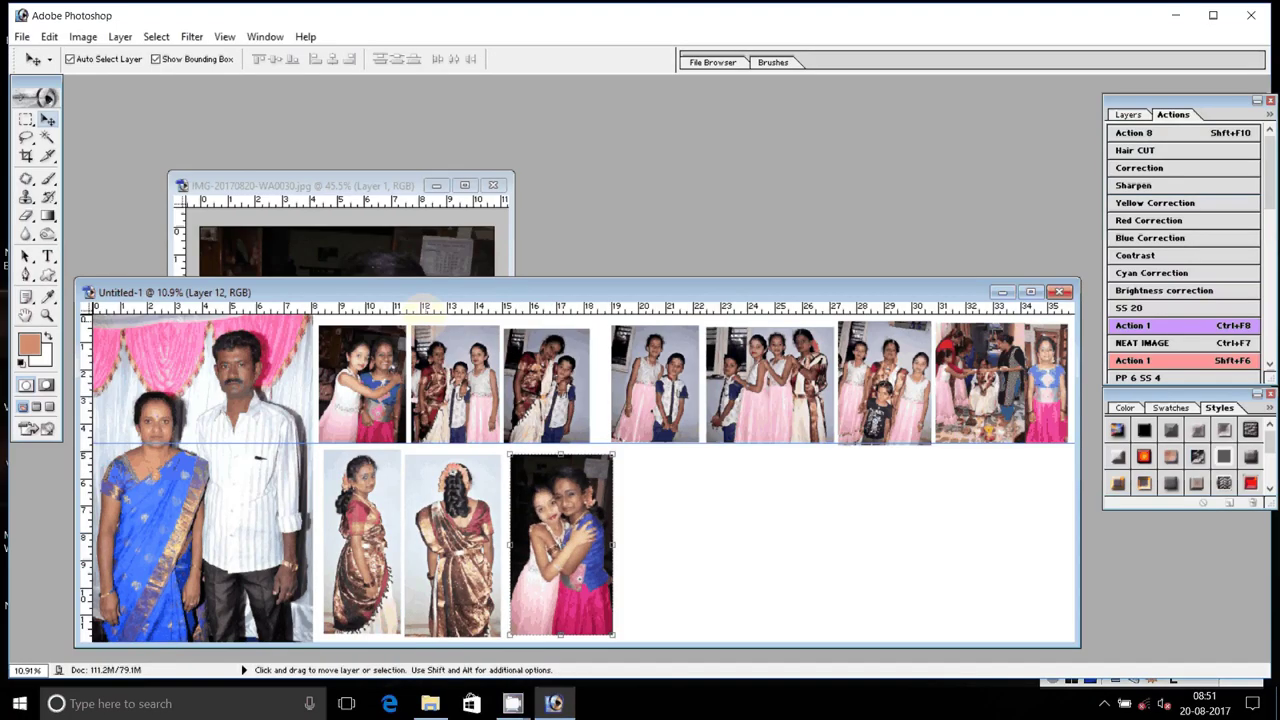
- Close the WA0030 source photo without saving and return to the WhatsApp Images folder
click(408, 250)
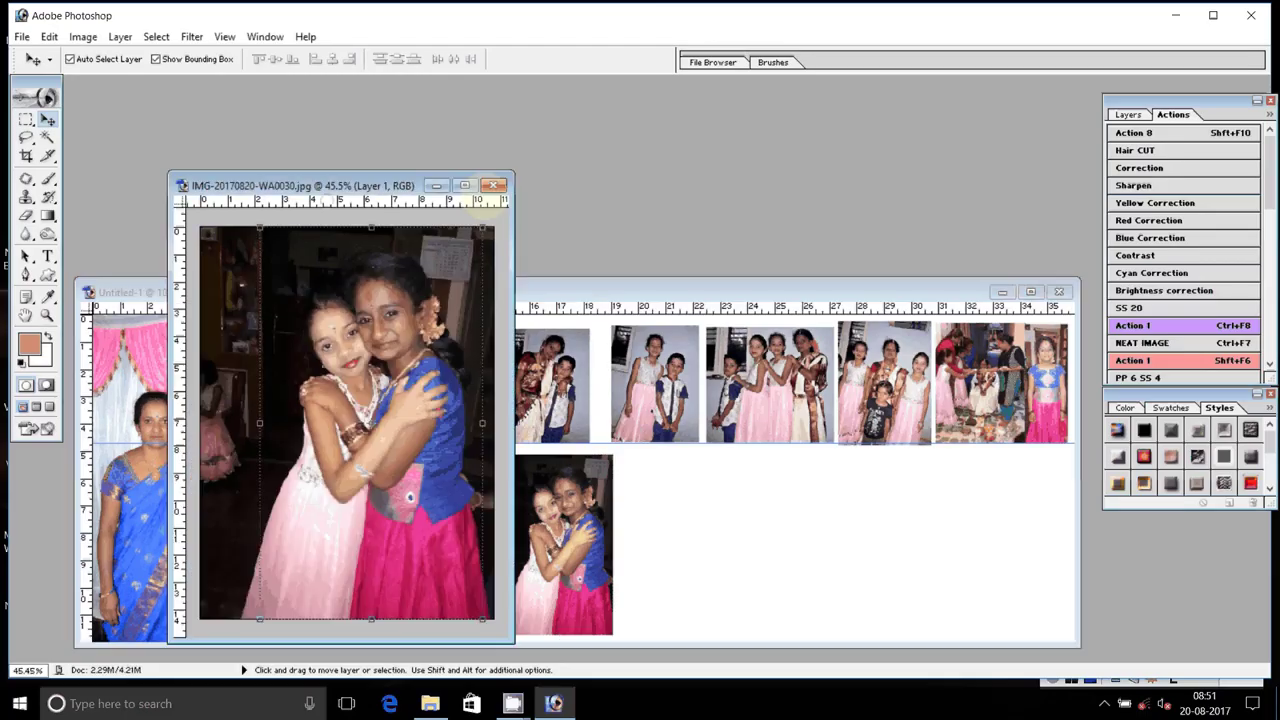
click(493, 185)
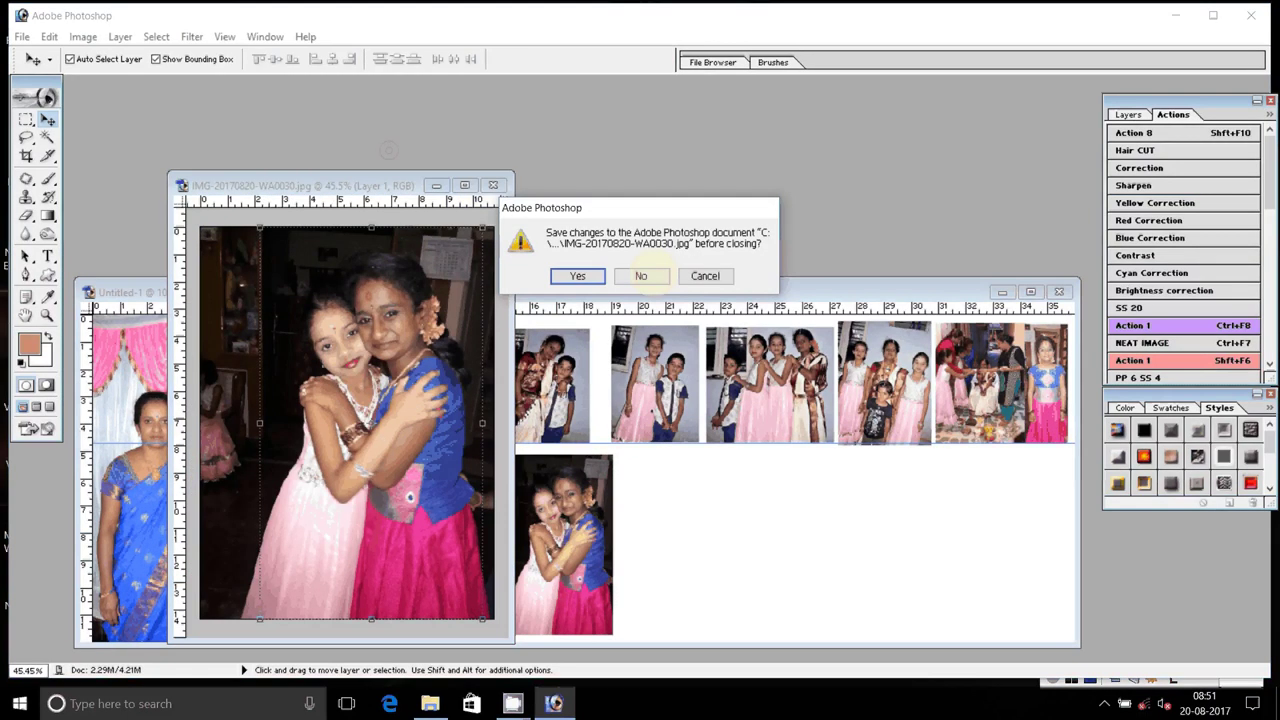
click(641, 275)
click(430, 703)
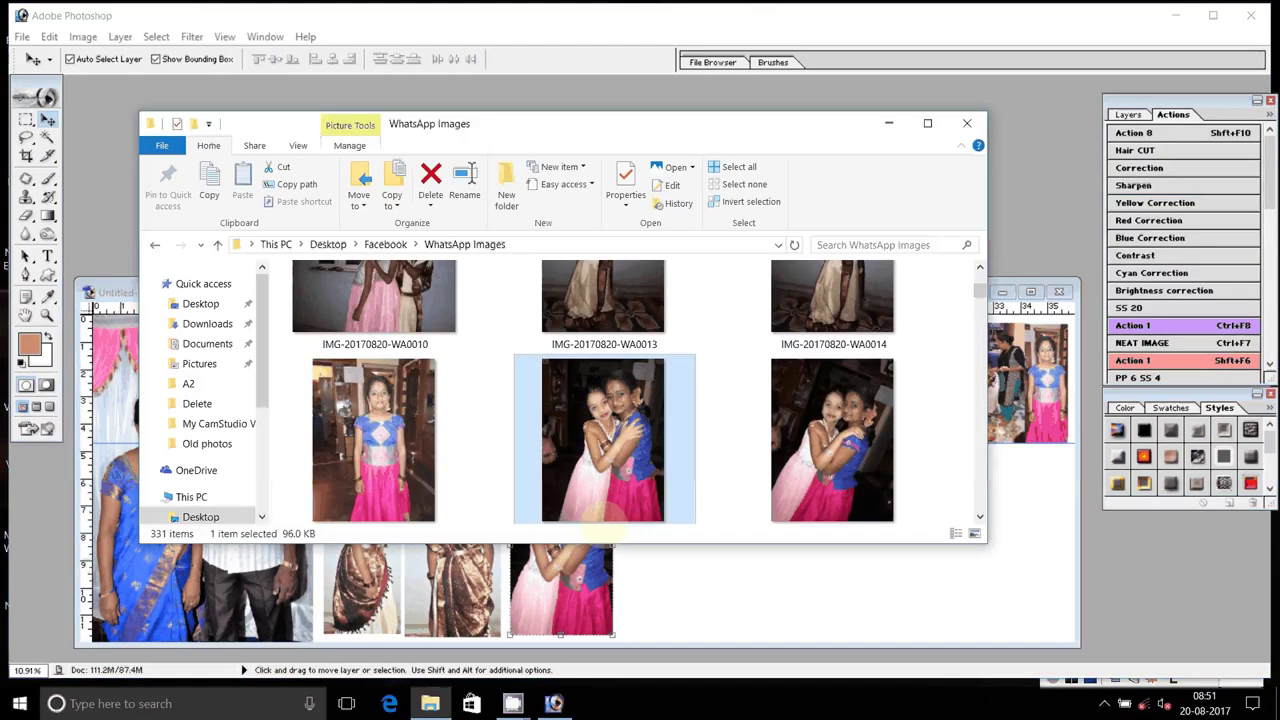
- Select photos WA0028 through WA0037 in WhatsApp Images and maximize the Explorer window
scroll(979, 516, down, 2)
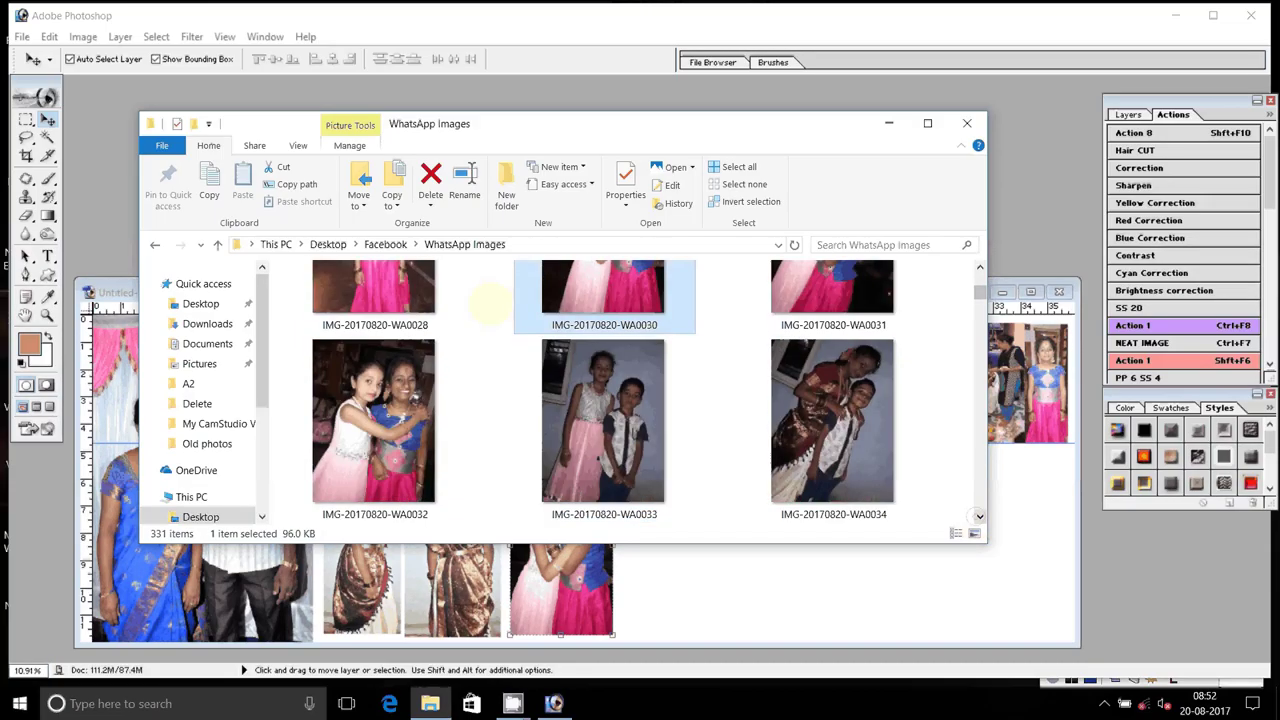
key(Left)
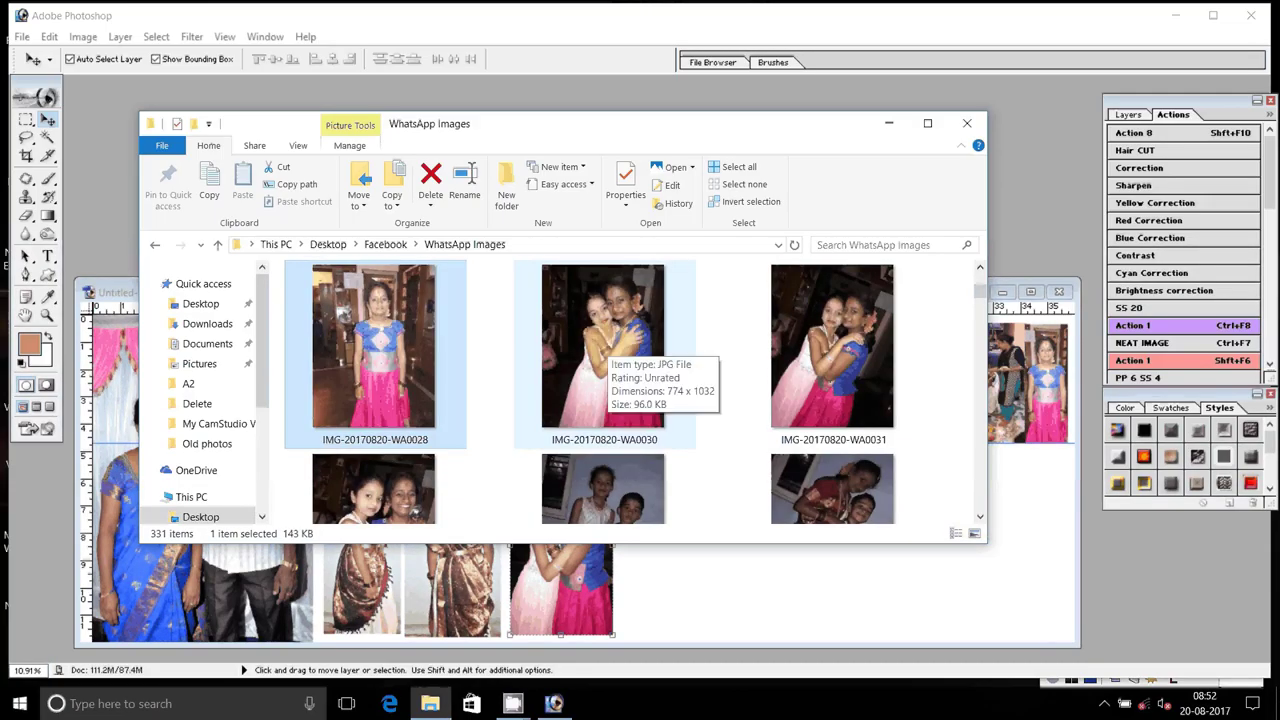
key(shift+Right)
key(shift+Right)
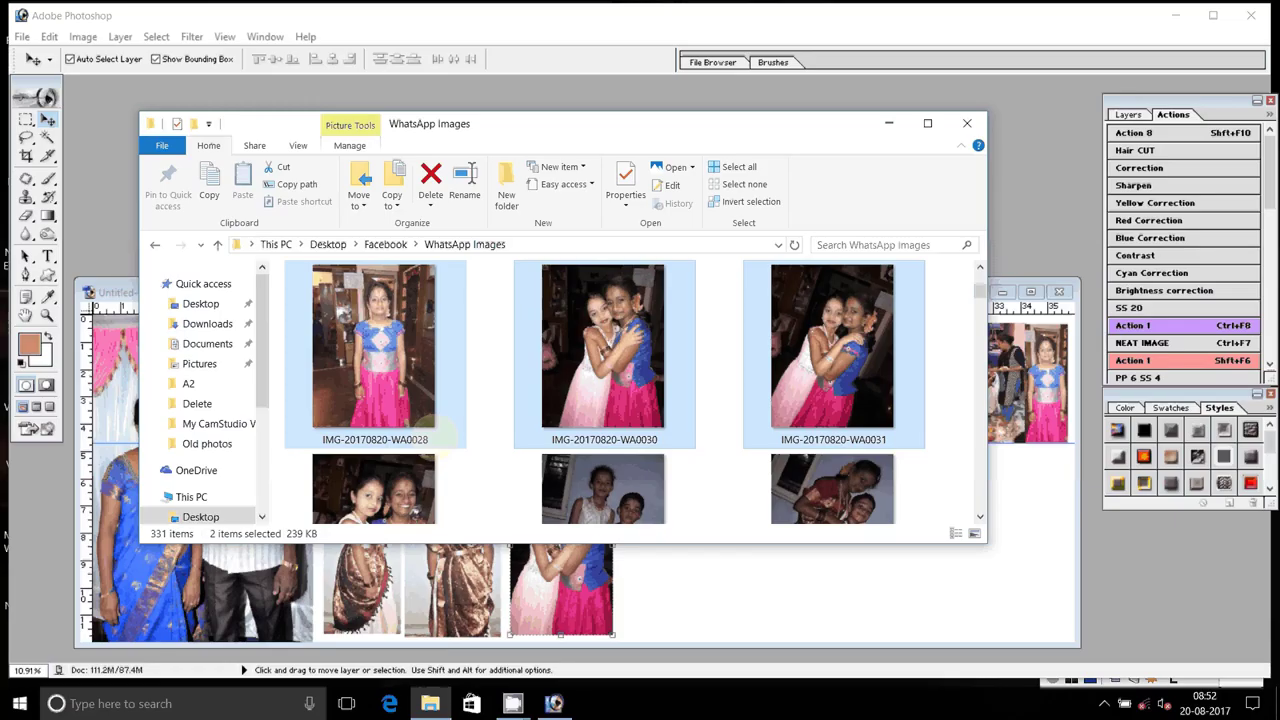
key(shift+Right)
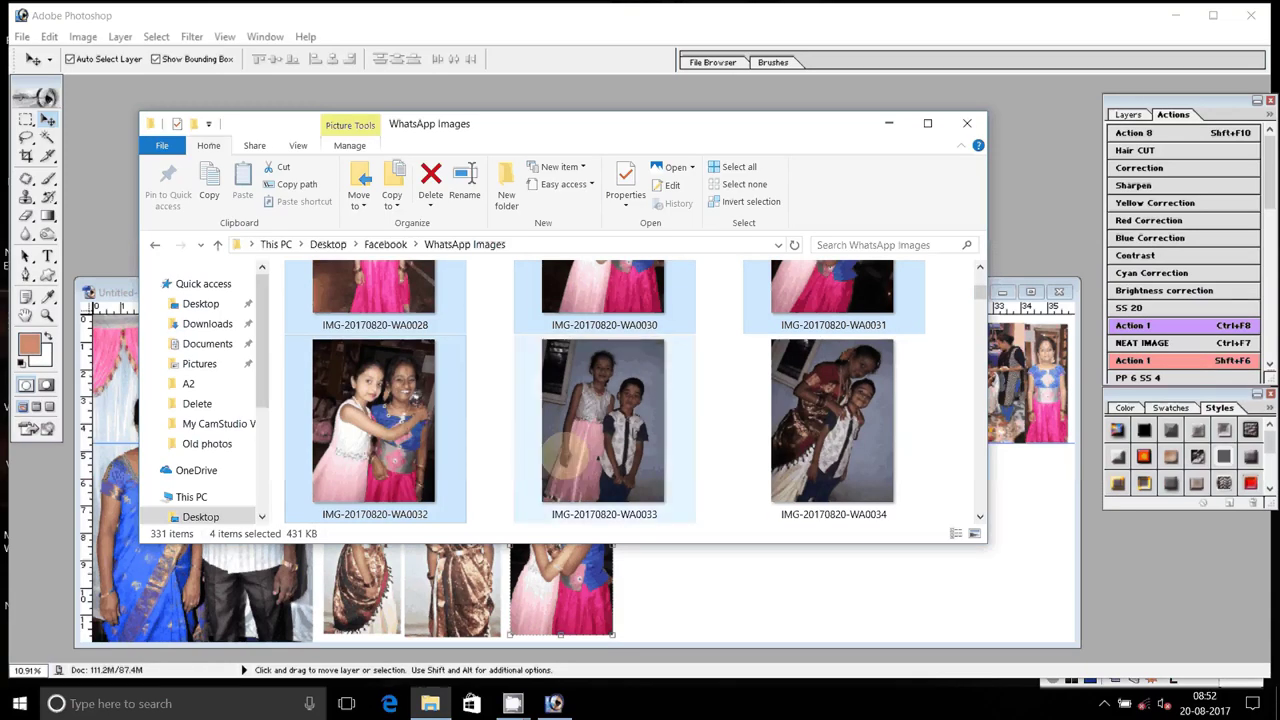
ctrl+click(567, 455)
ctrl+click(868, 436)
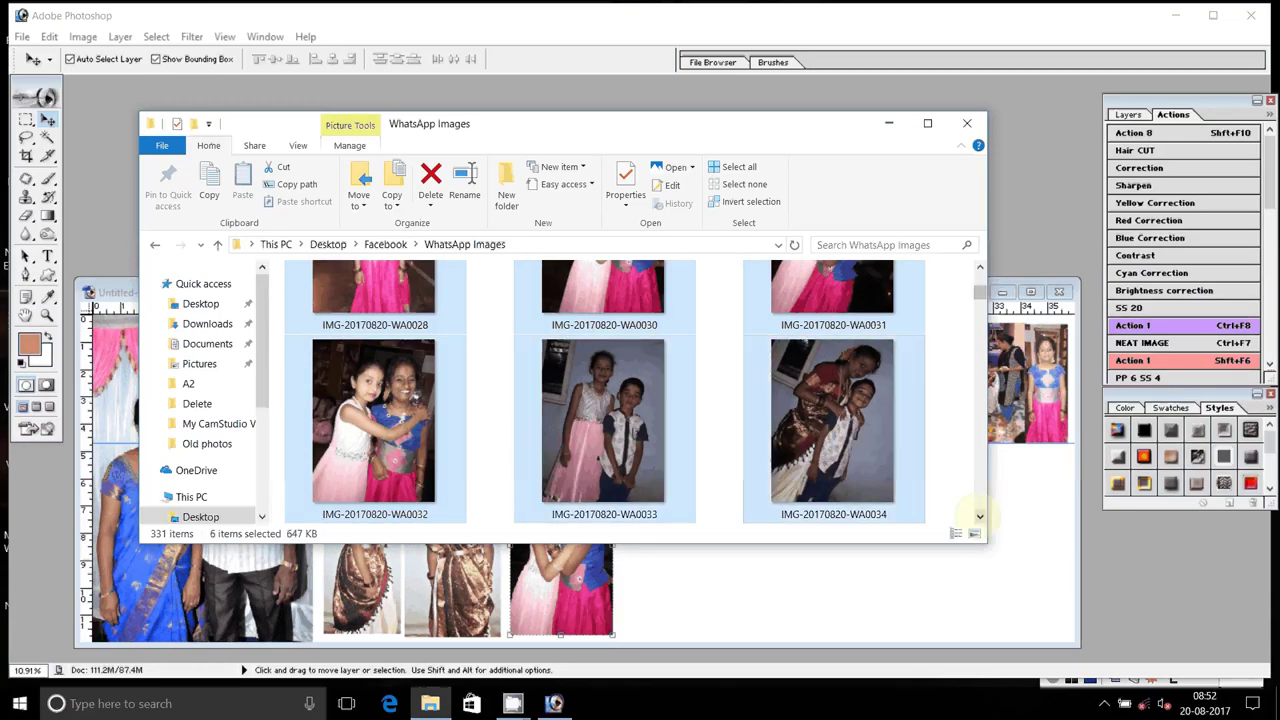
scroll(979, 516, down, 2)
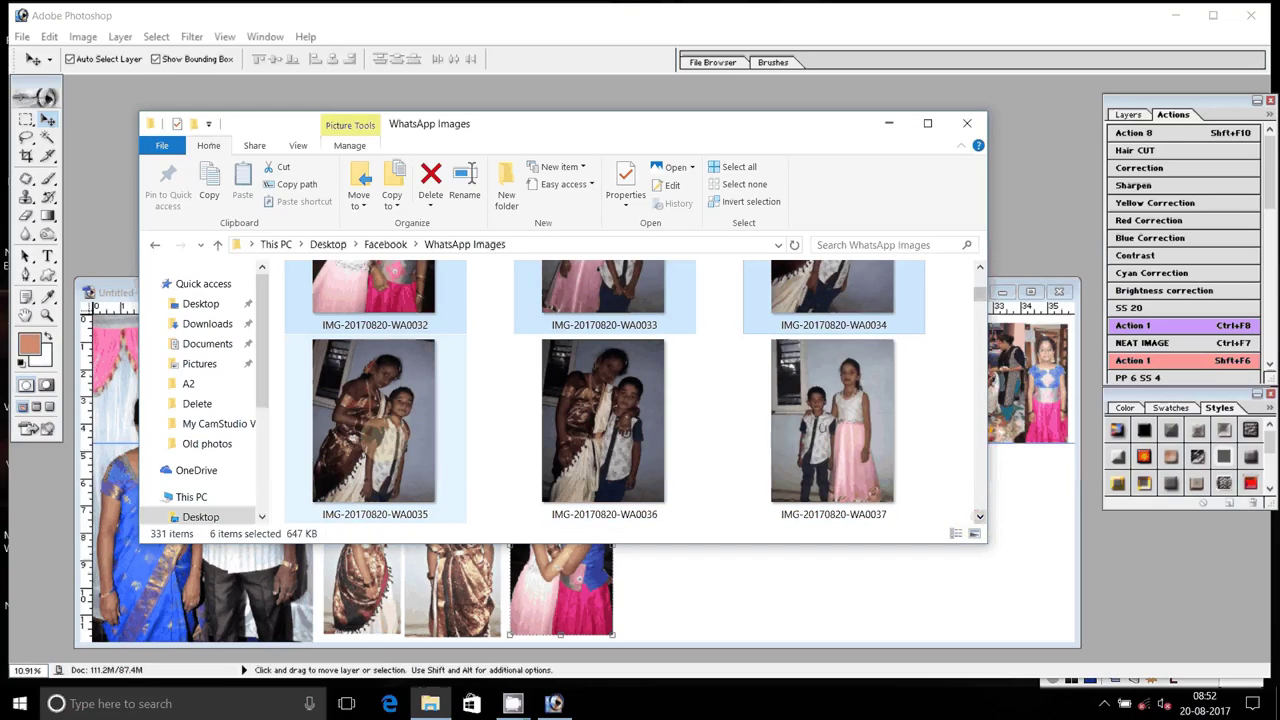
ctrl+click(627, 443)
ctrl+click(860, 440)
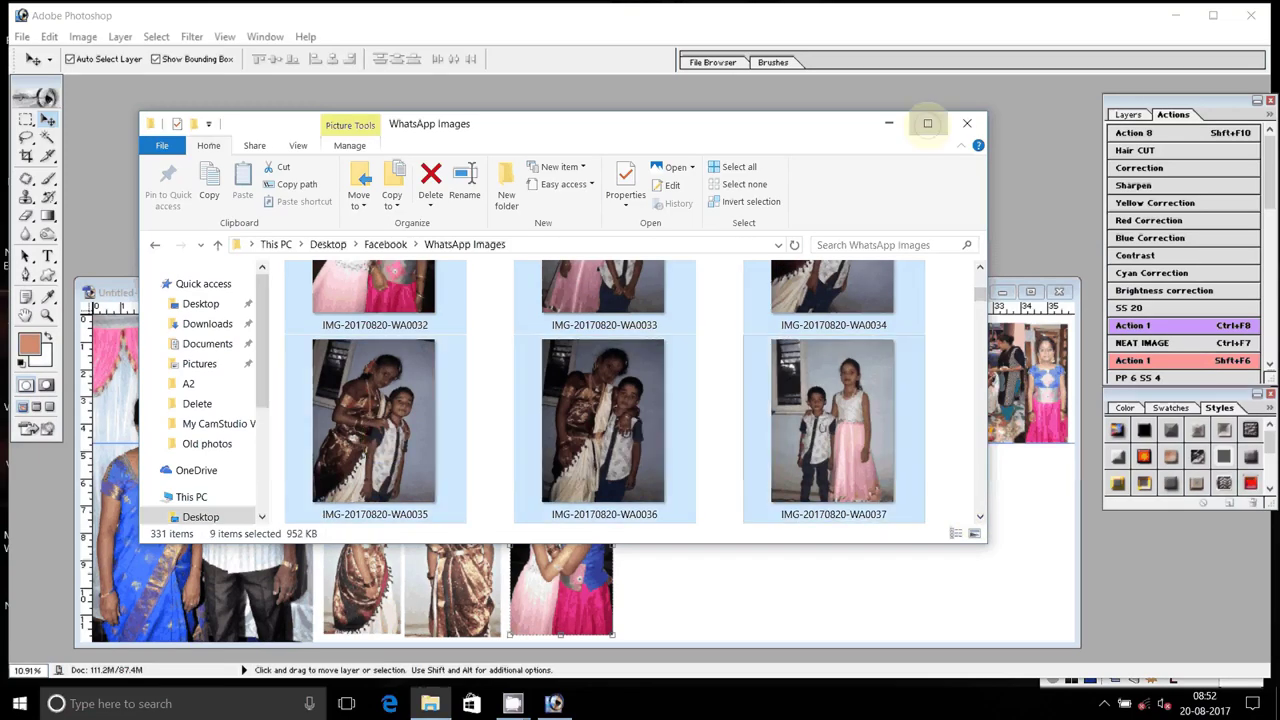
click(927, 123)
scroll(740, 535, up, 1)
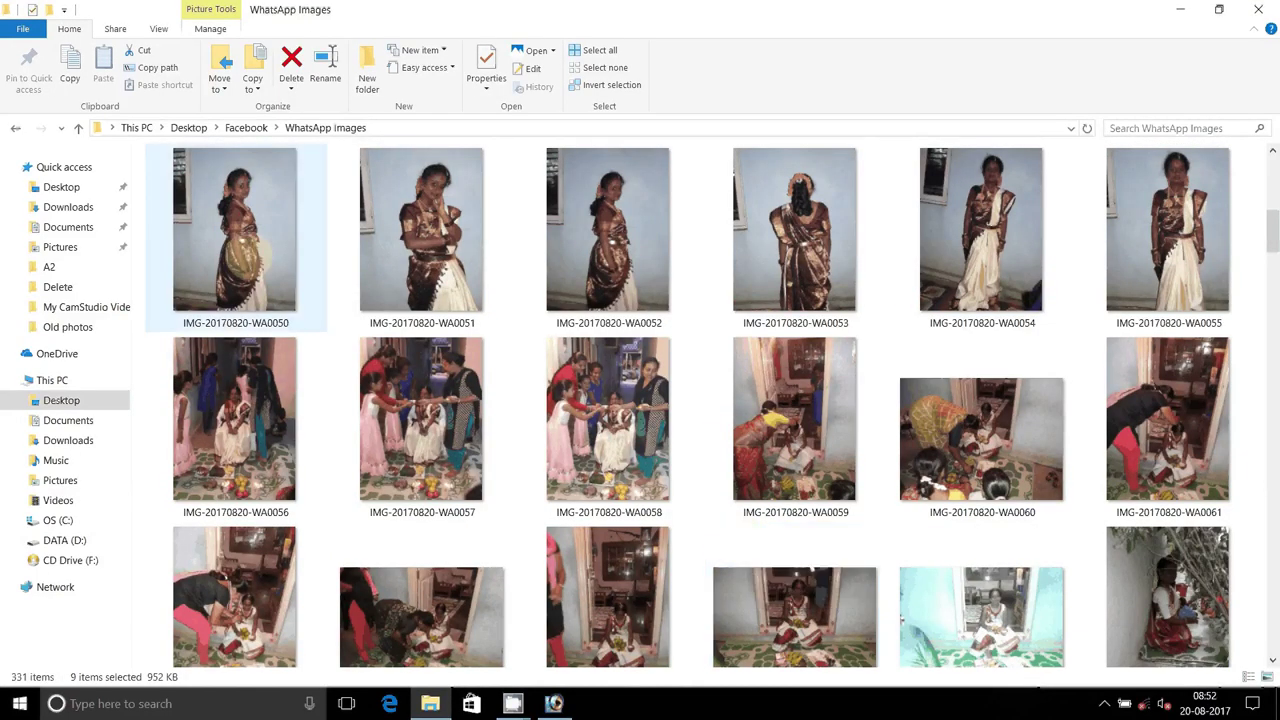
- Add WA0050–WA0058 to the selection and move the 18 selected photos to another folder
click(245, 258)
ctrl+shift+click(1168, 230)
ctrl+click(421, 420)
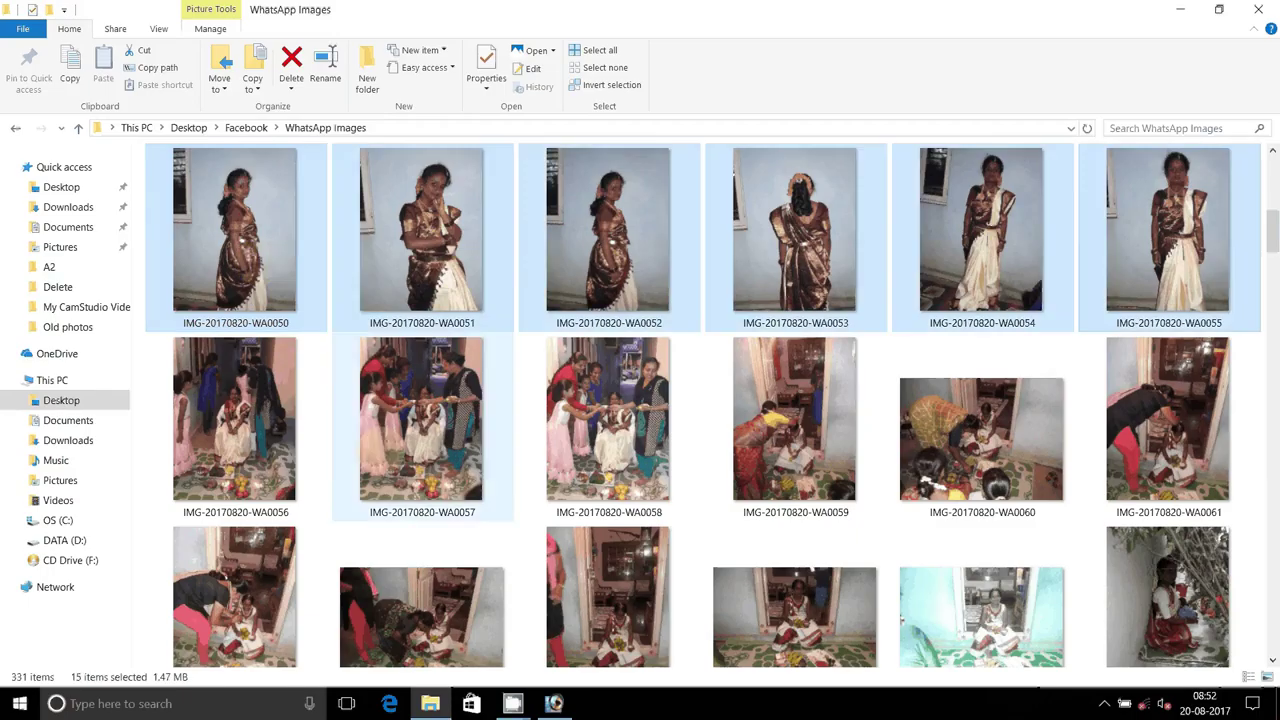
ctrl+shift+click(608, 420)
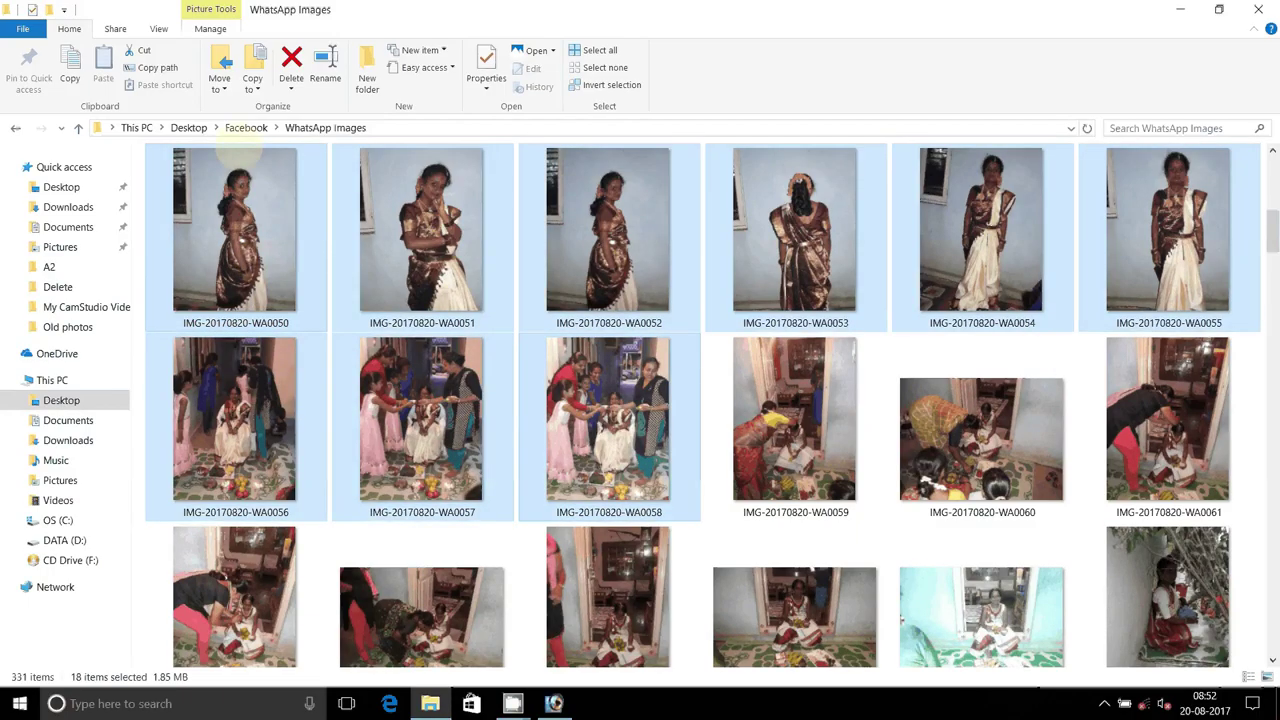
click(219, 80)
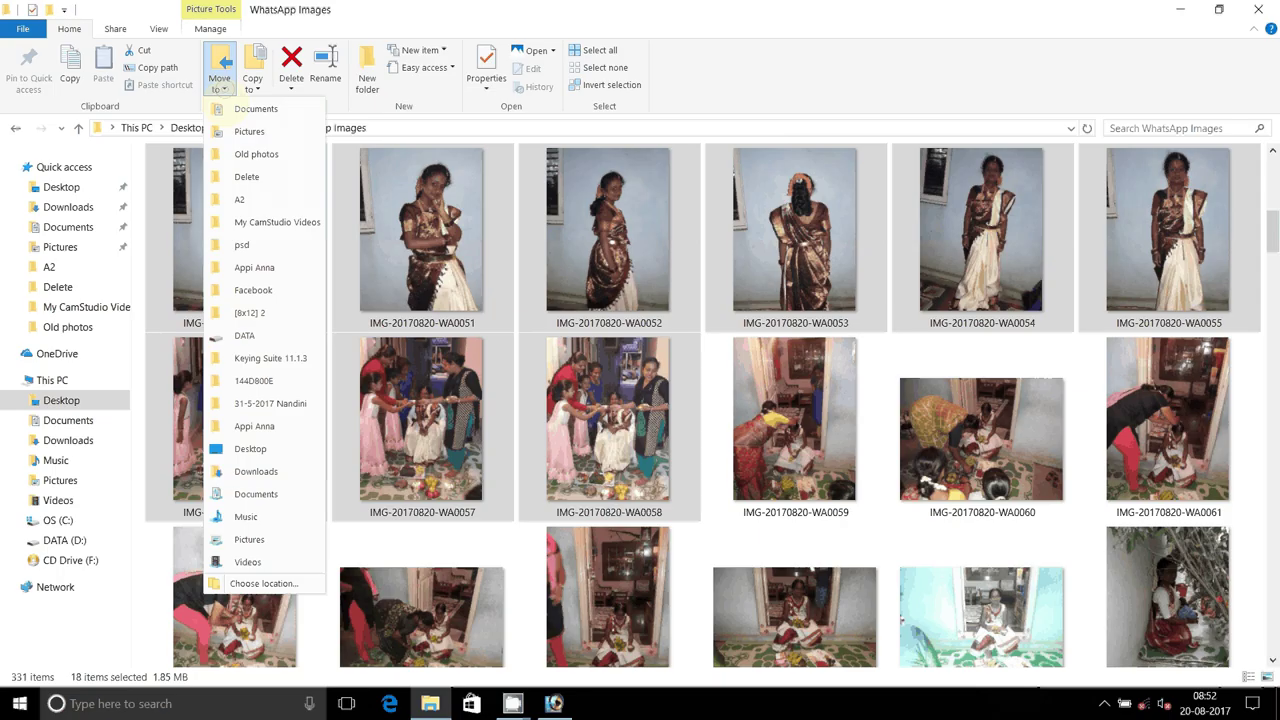
click(225, 108)
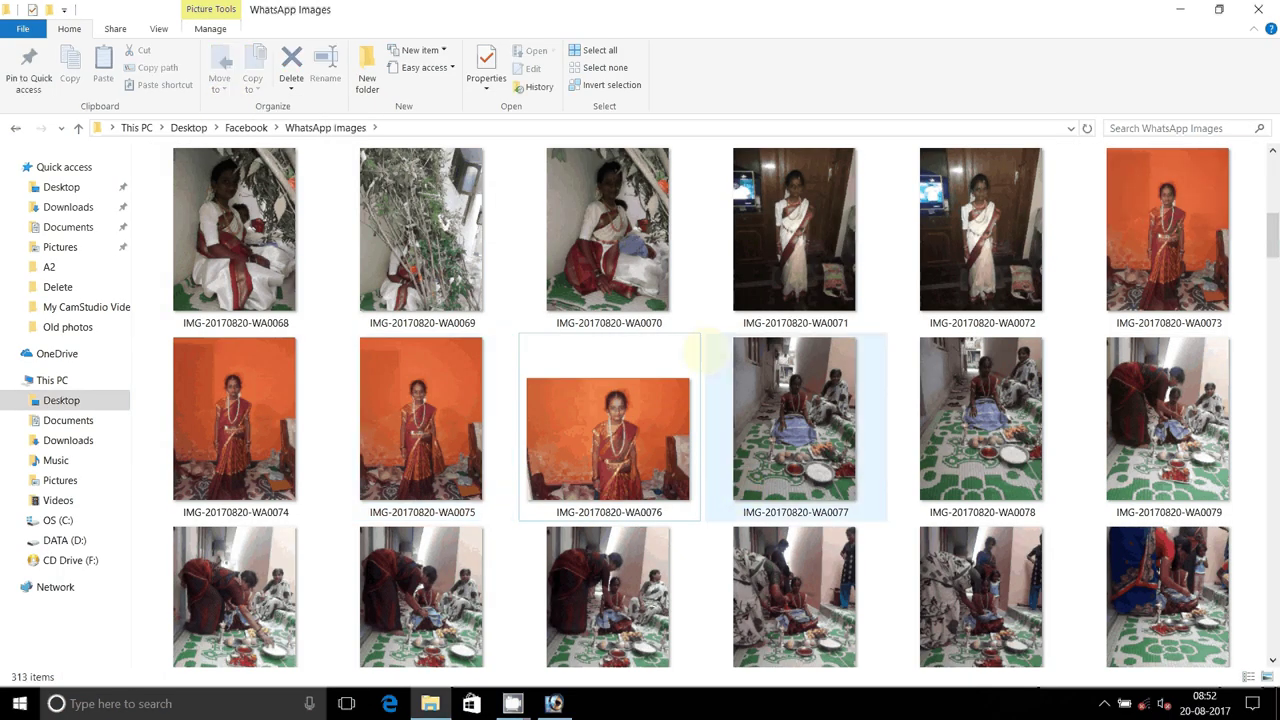
- Move a second batch of 15 photos, including WA0041–WA0049, out of the folder
scroll(707, 350, up, 2)
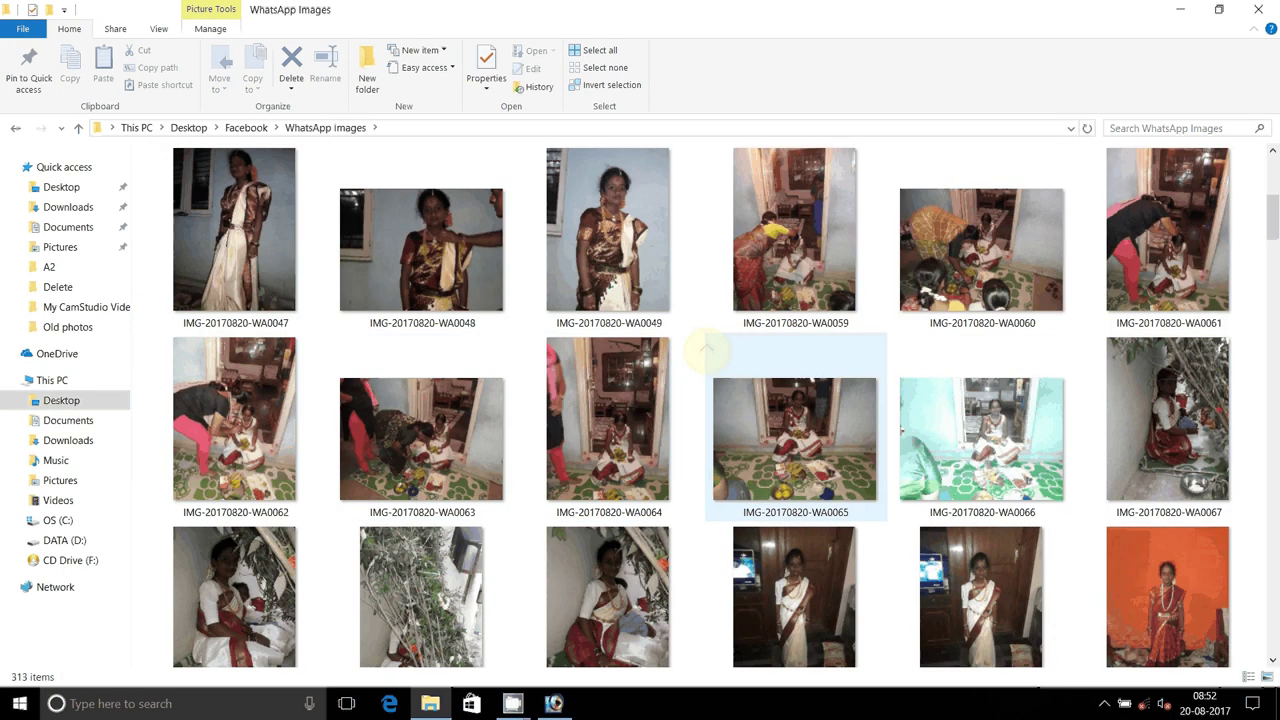
scroll(707, 345, up, 1)
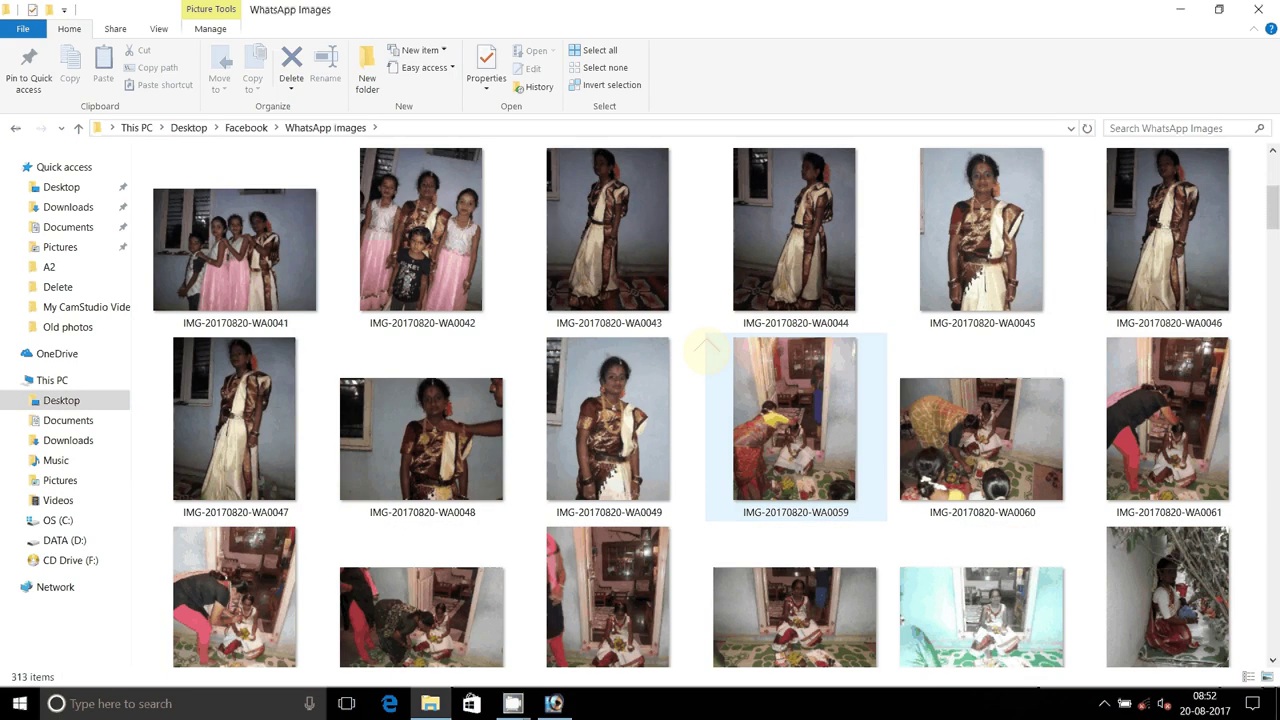
scroll(707, 345, up, 2)
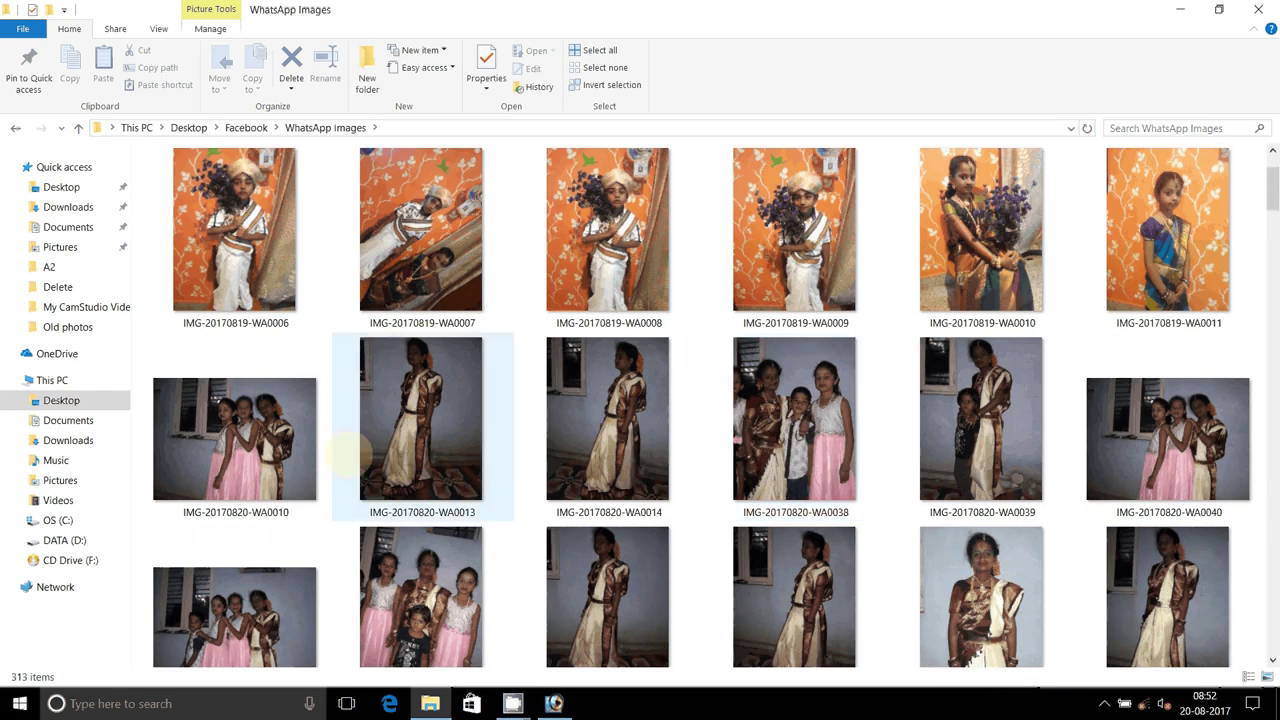
click(310, 450)
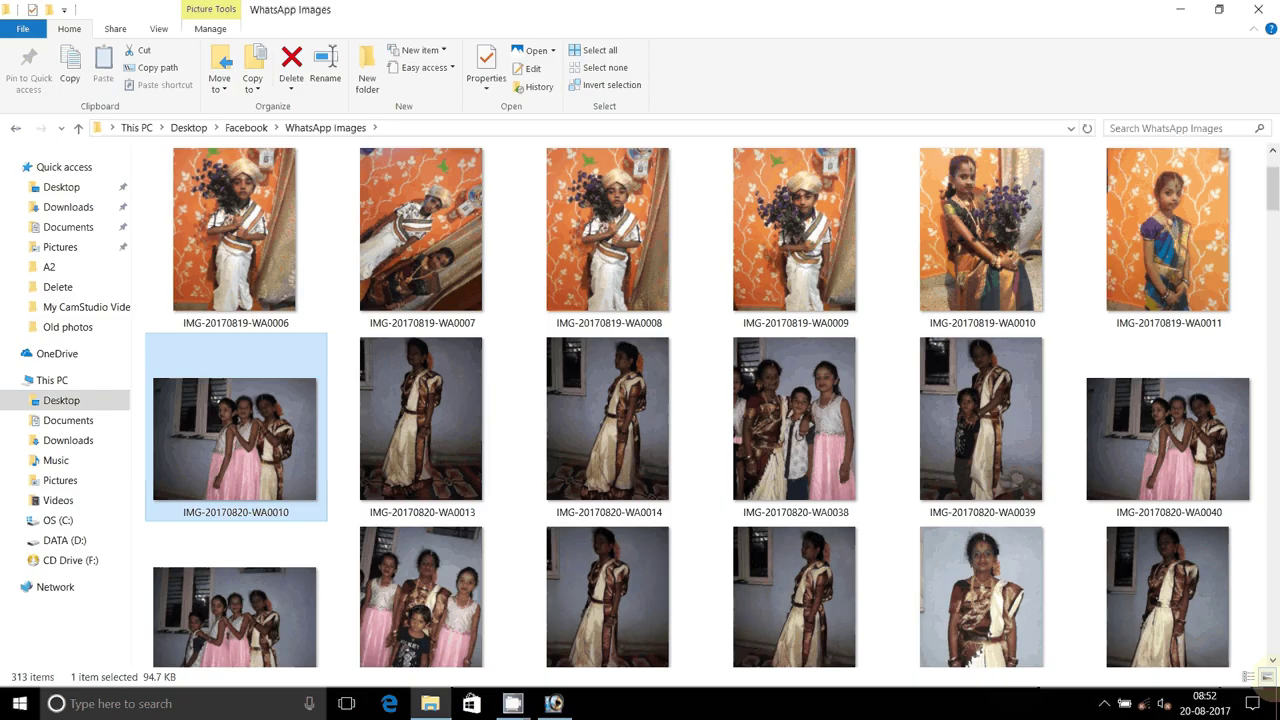
click(1272, 659)
scroll(609, 380, down, 3)
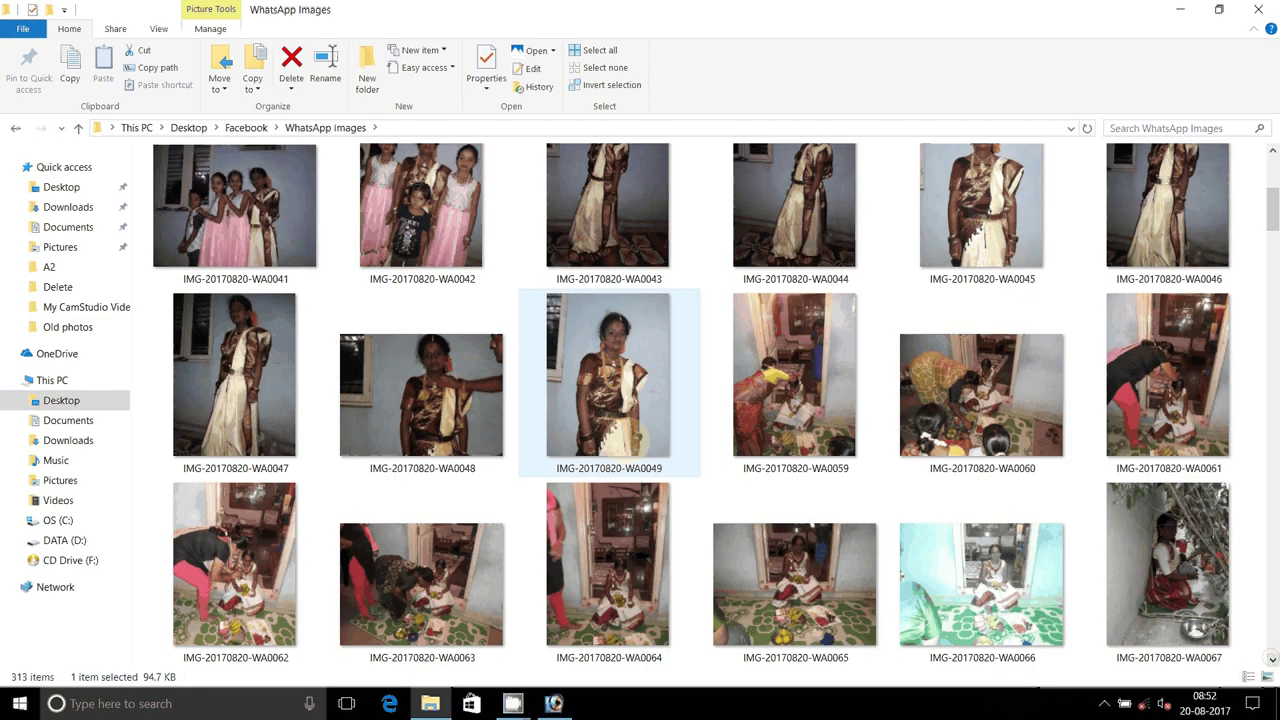
shift+click(609, 380)
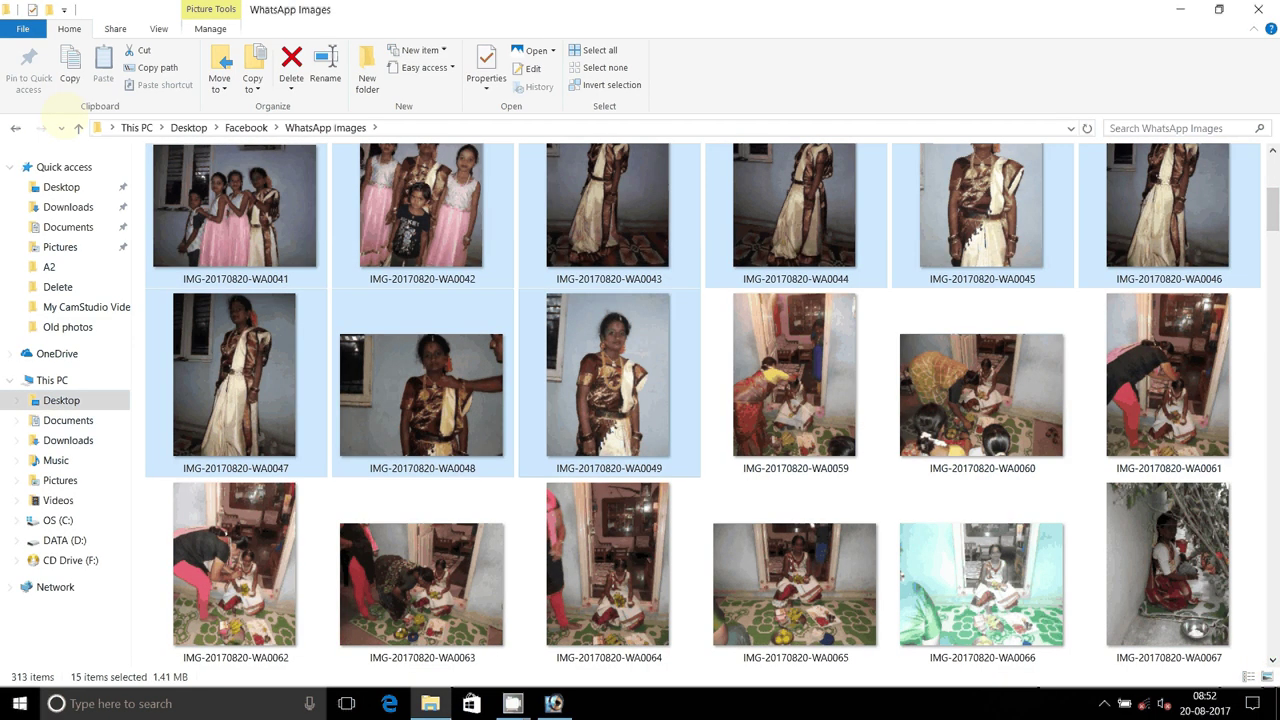
click(219, 75)
click(247, 177)
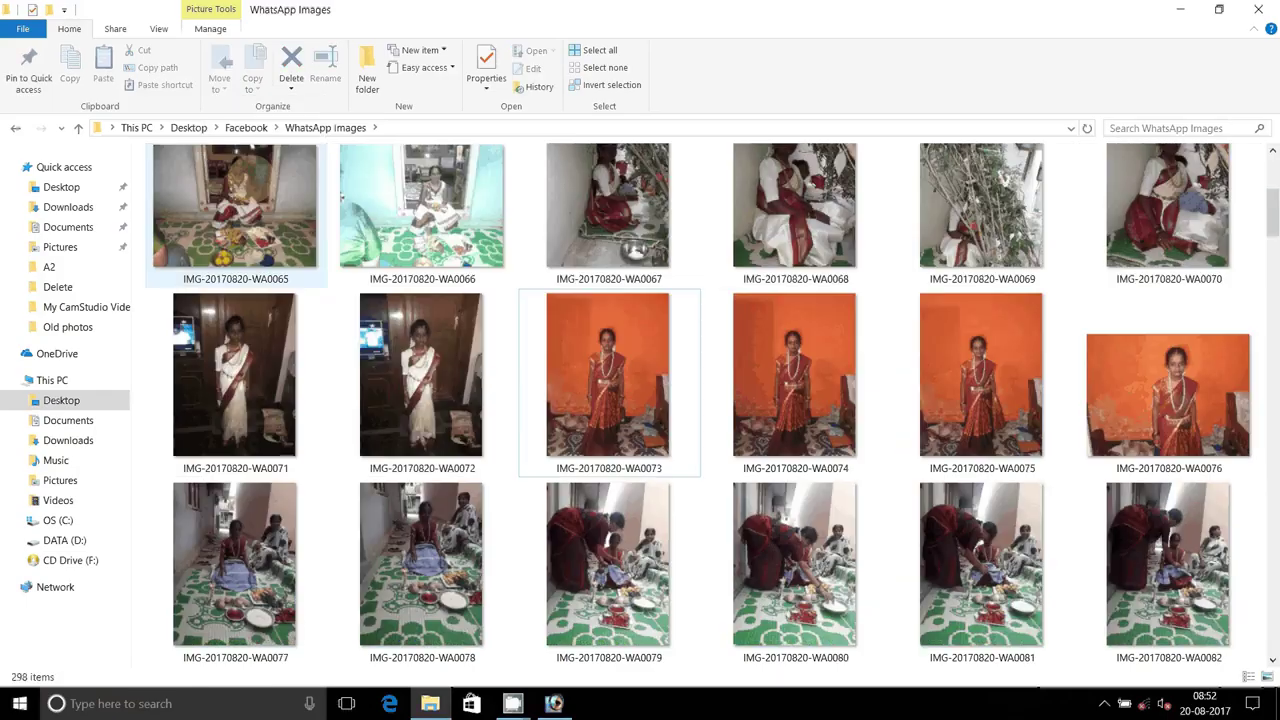
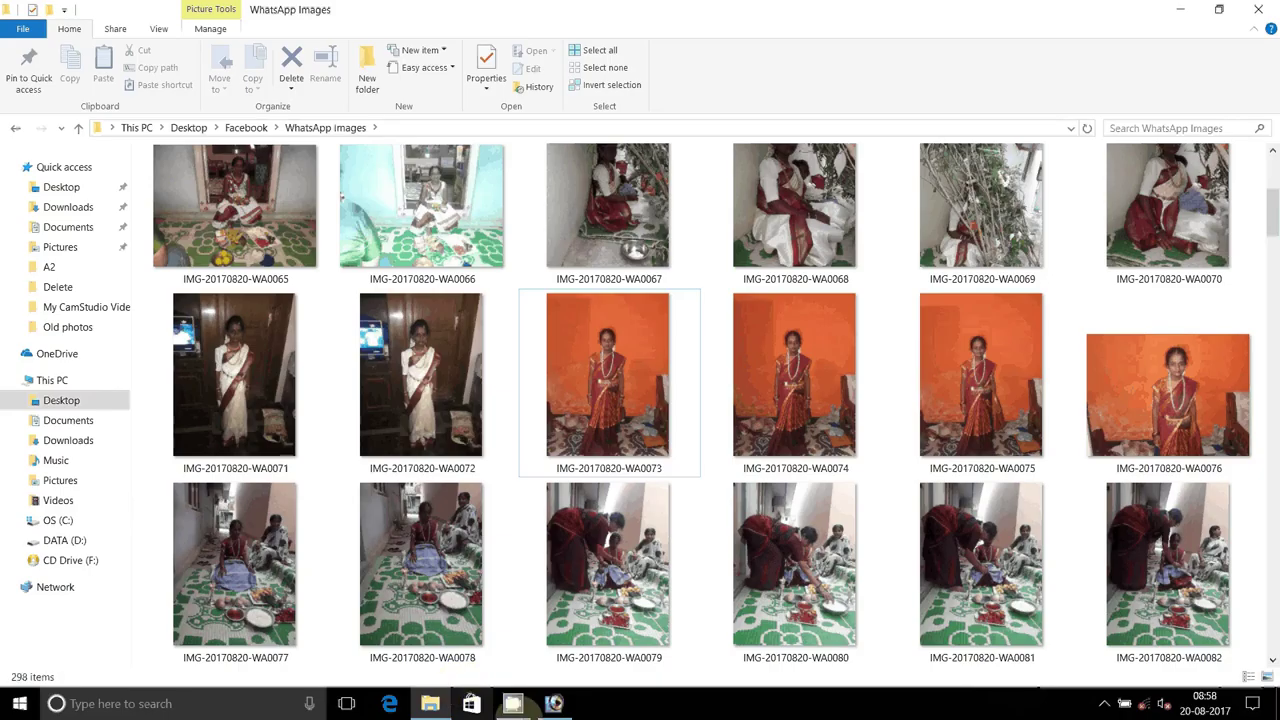
- Select photos WA0126 through WA0131 and browse the Move to destination folders
click(512, 703)
click(512, 703)
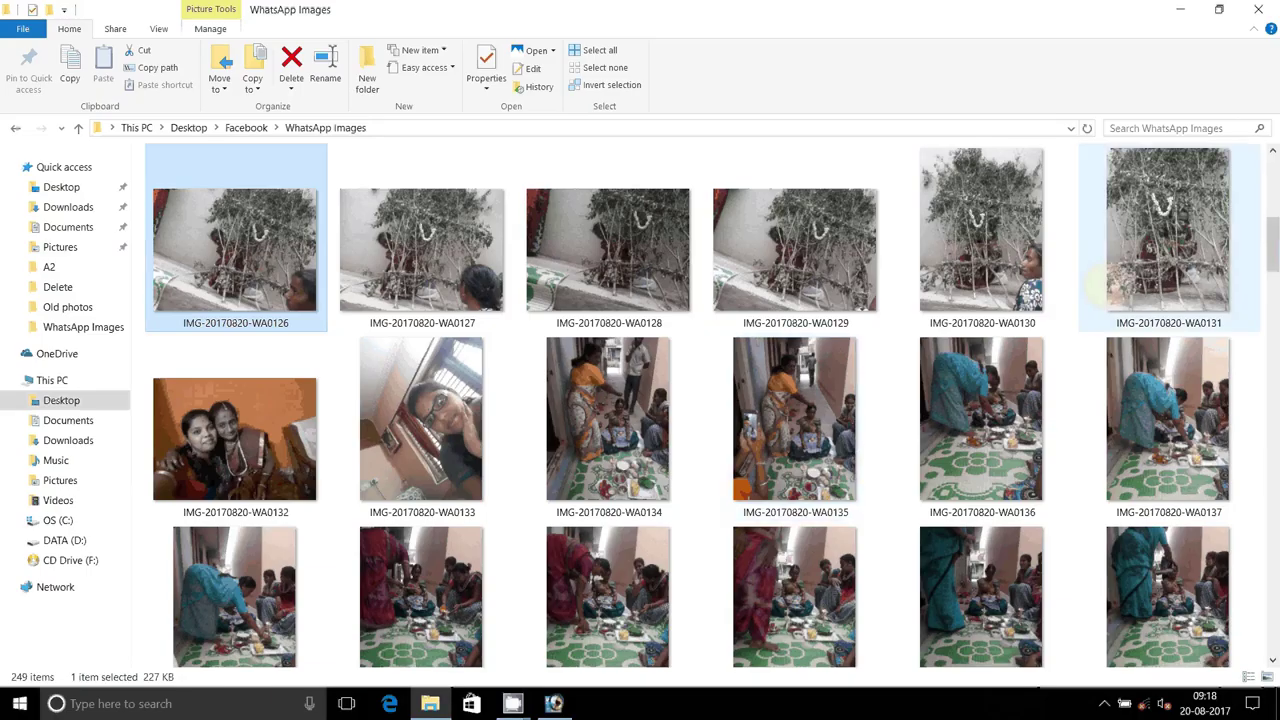
shift+click(1097, 287)
click(219, 80)
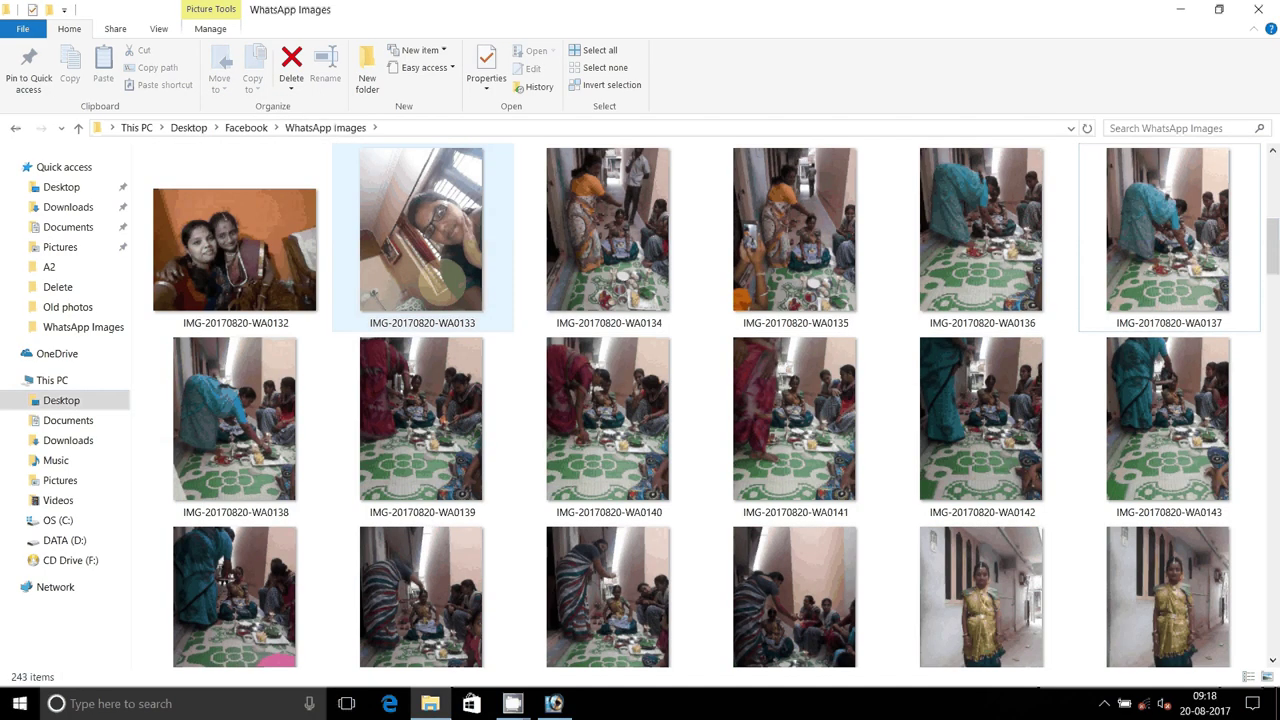
scroll(608, 430, up, 1)
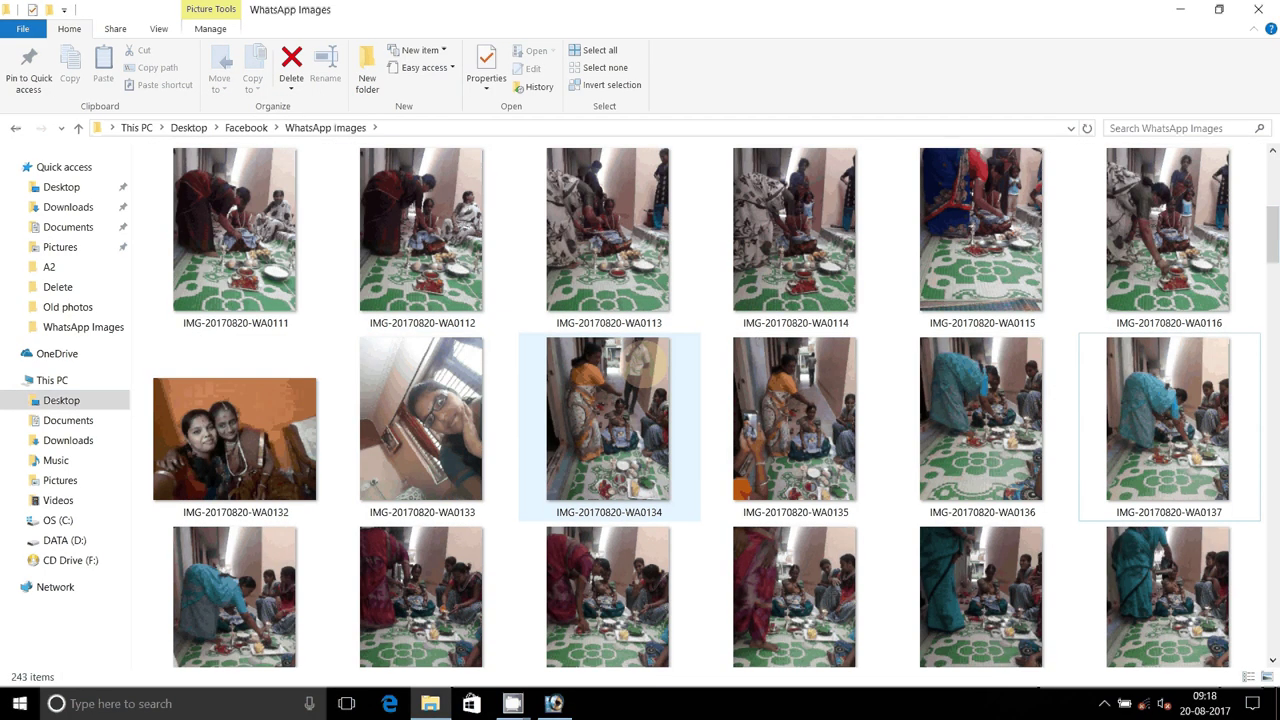
scroll(608, 400, up, 1)
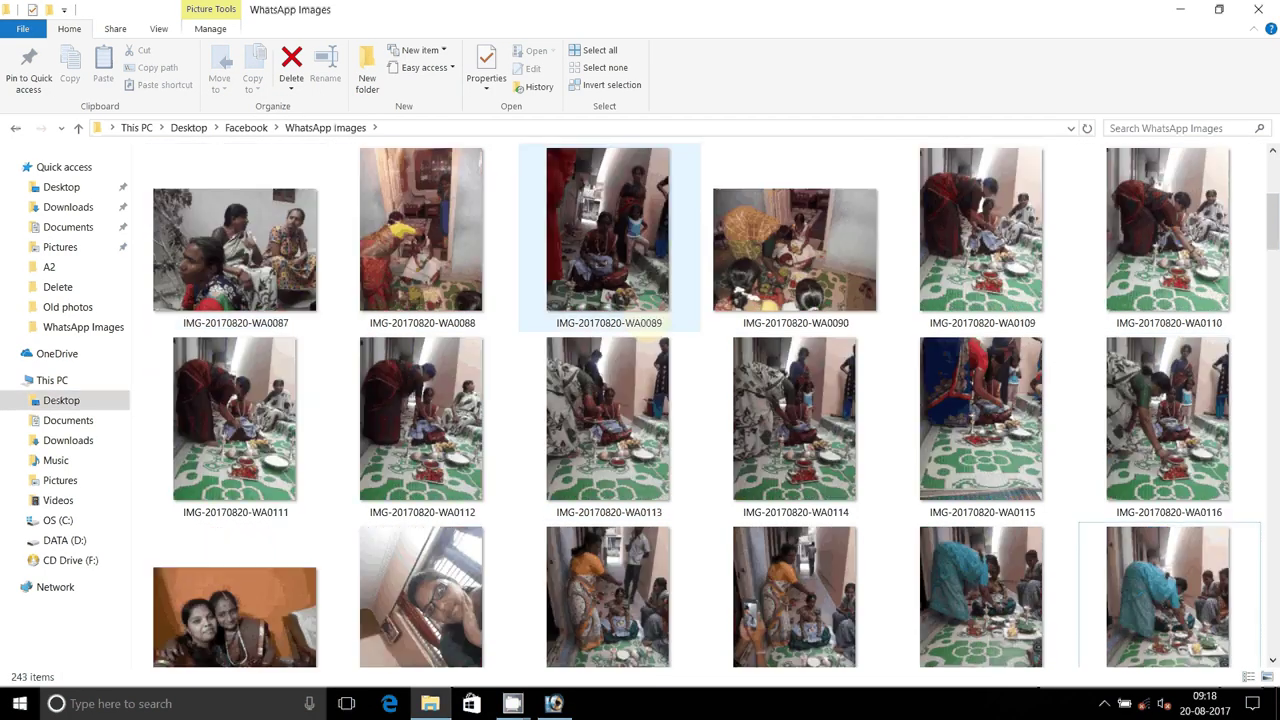
- Move photos WA0087–WA0116, except WA0112, into Old photos; drag WA0112 into Photoshop
key(Home)
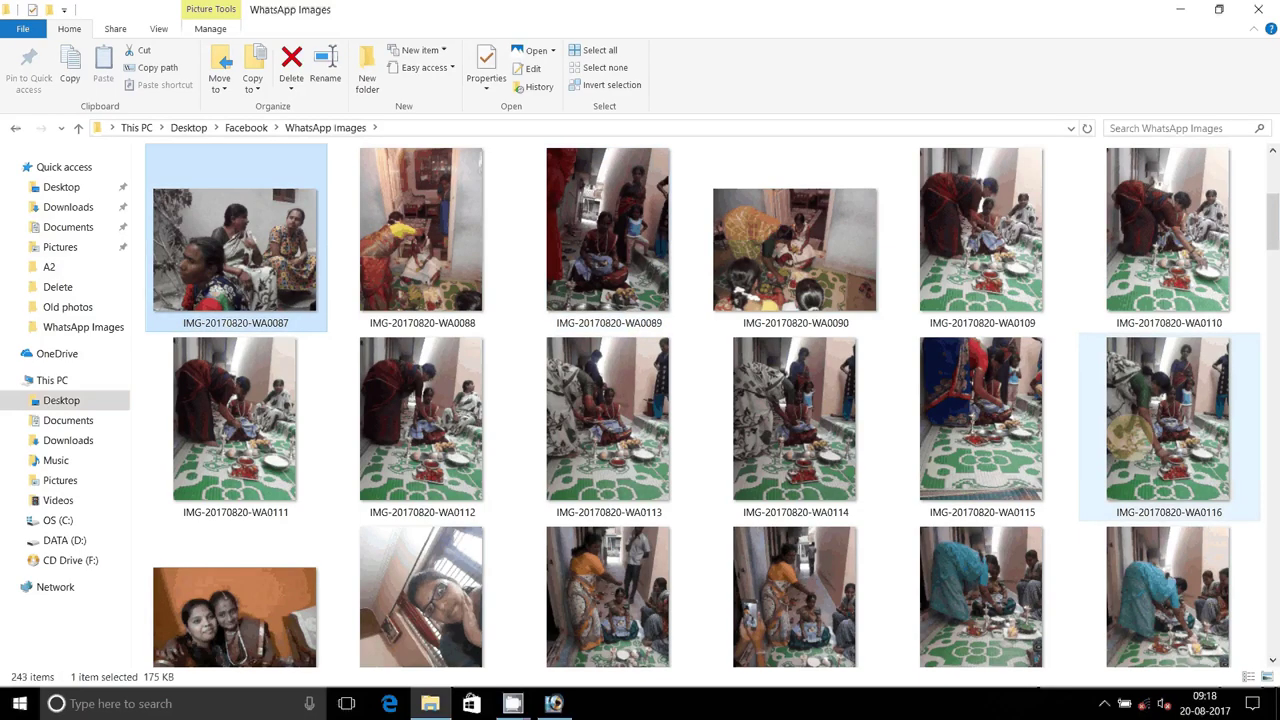
shift+click(1130, 440)
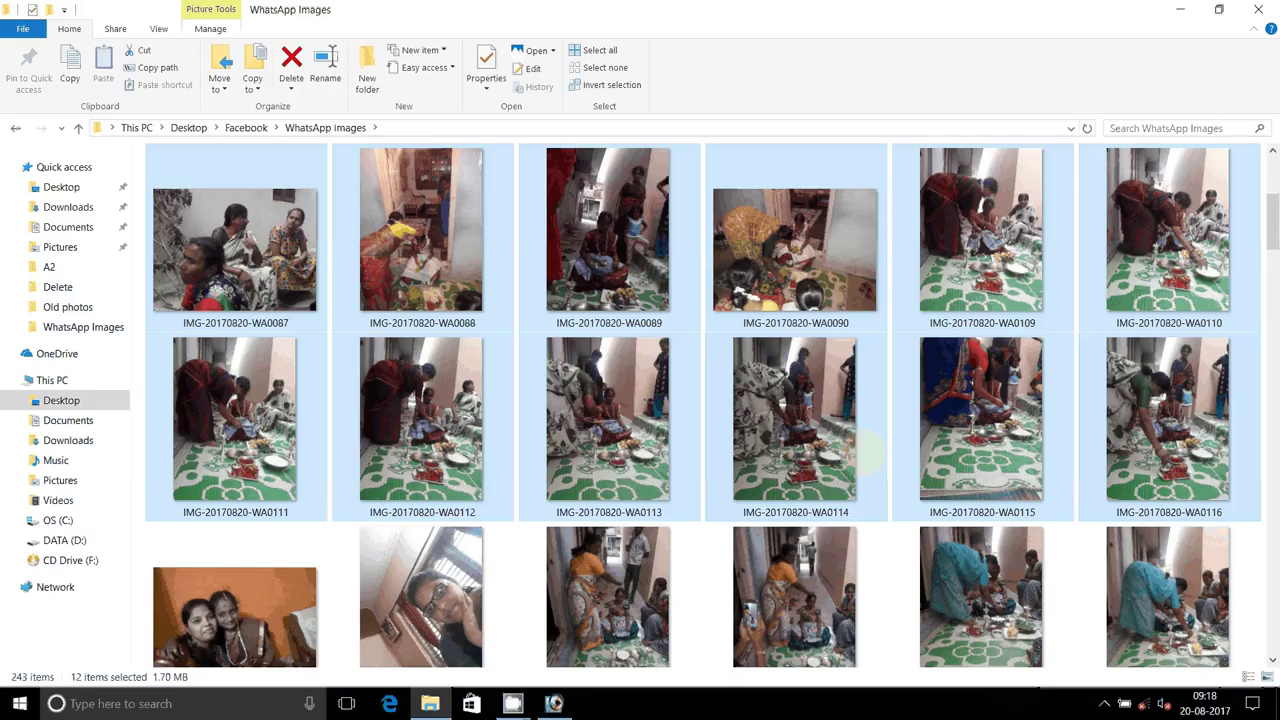
mouse_move(421, 430)
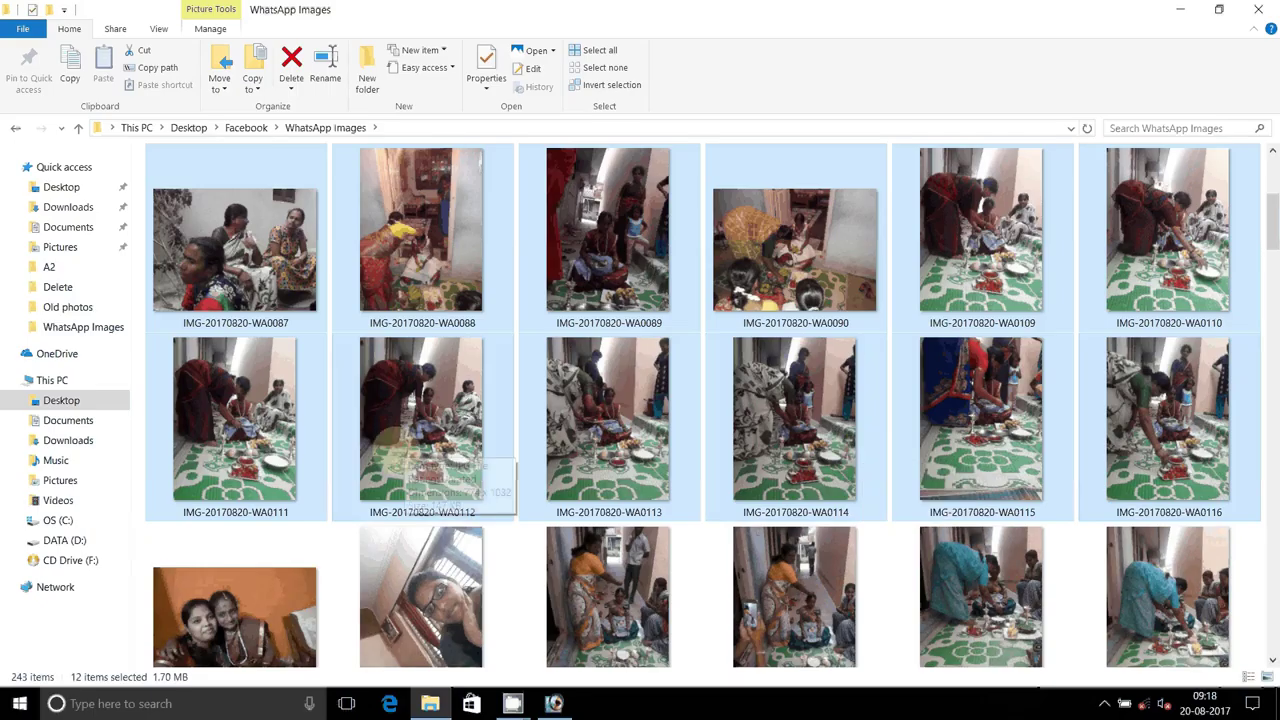
ctrl+click(388, 440)
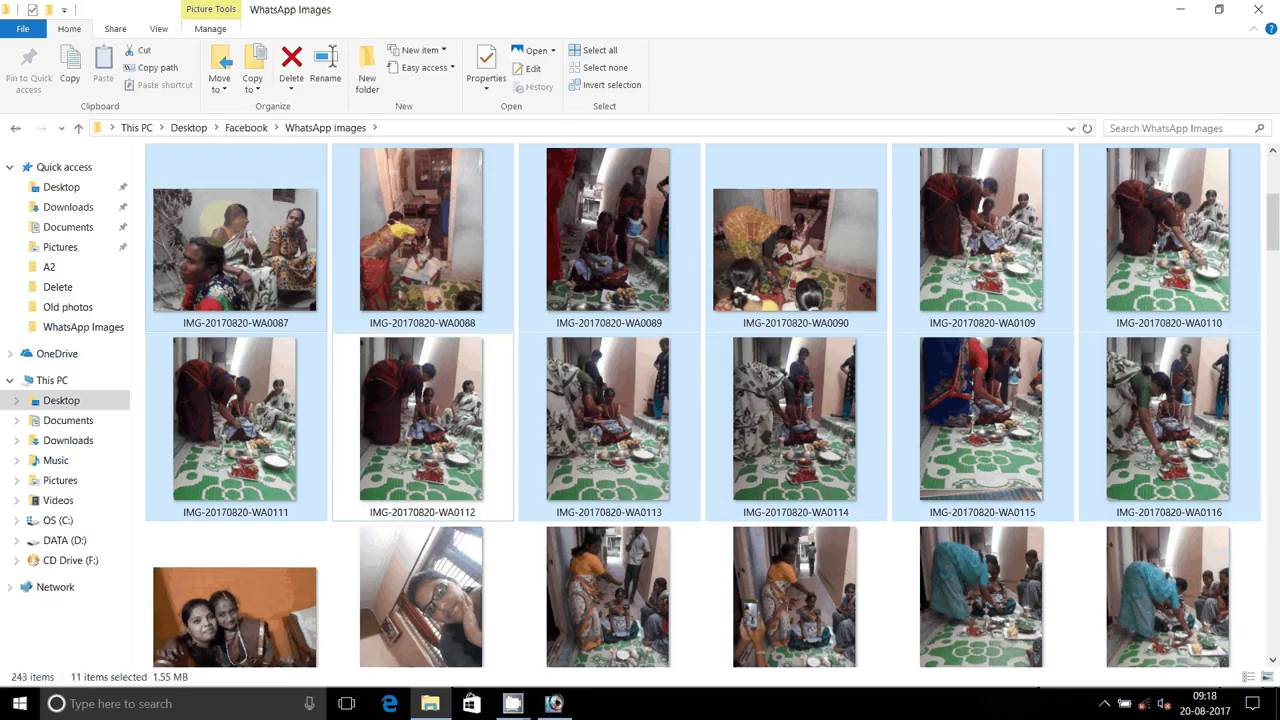
click(219, 75)
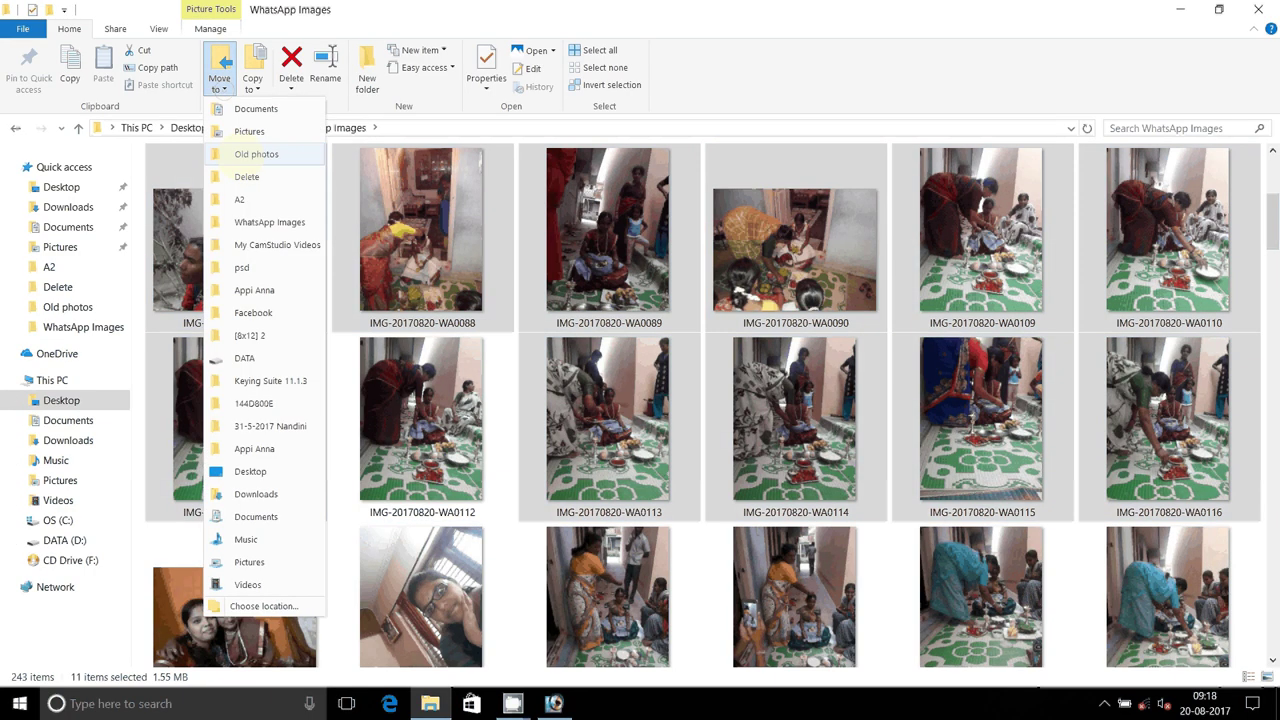
click(256, 154)
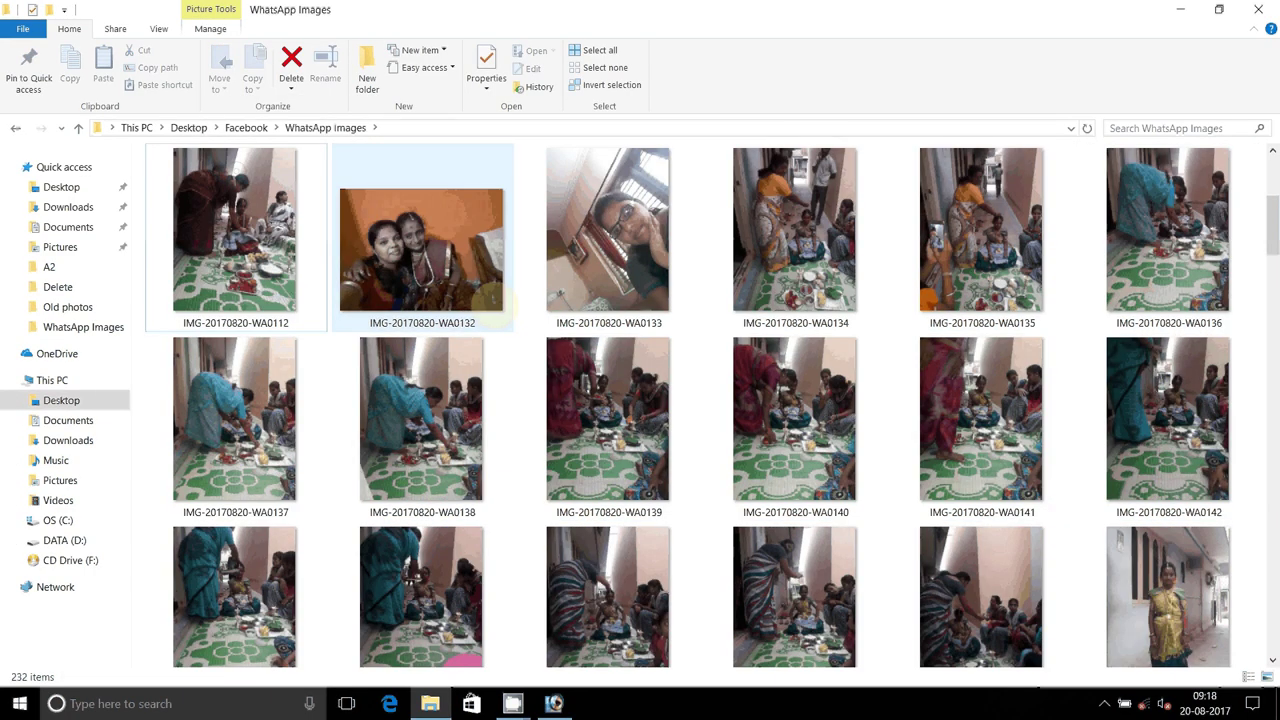
drag(548, 700, 400, 420)
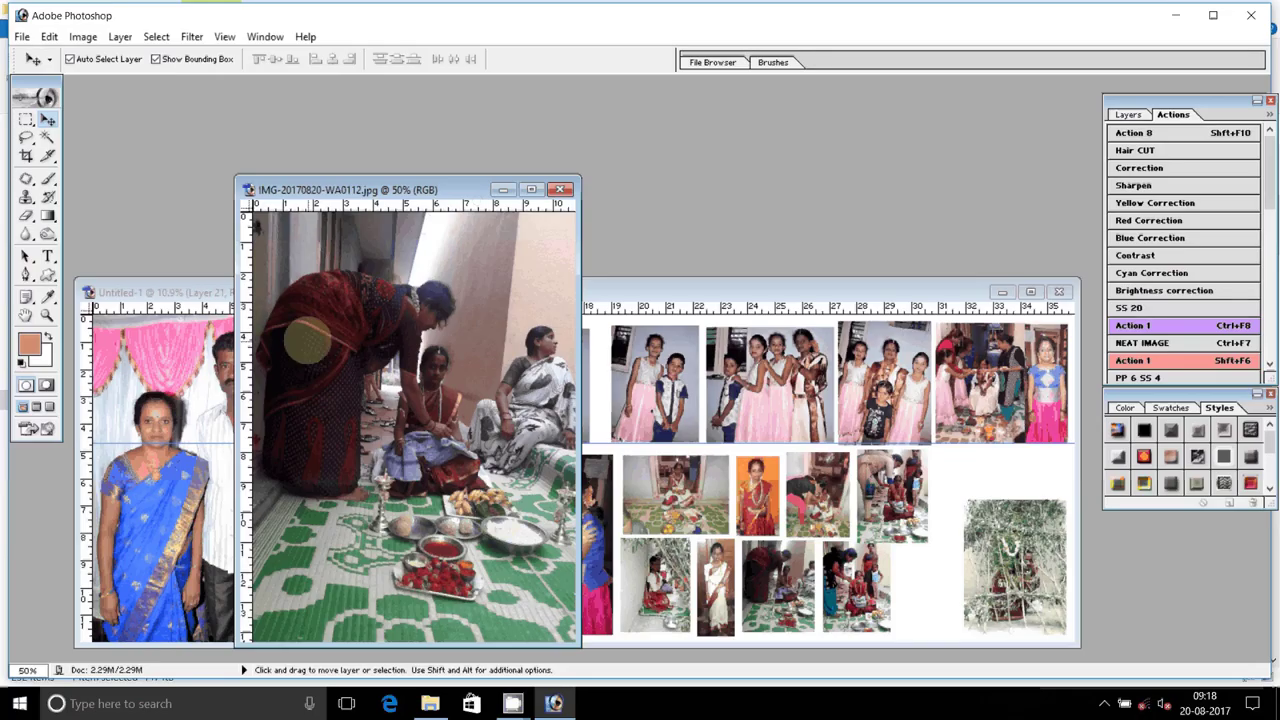
- Place WA0112 in the collage's lower row as Layer 22, close its source, return to Explorer
drag(307, 340, 830, 470)
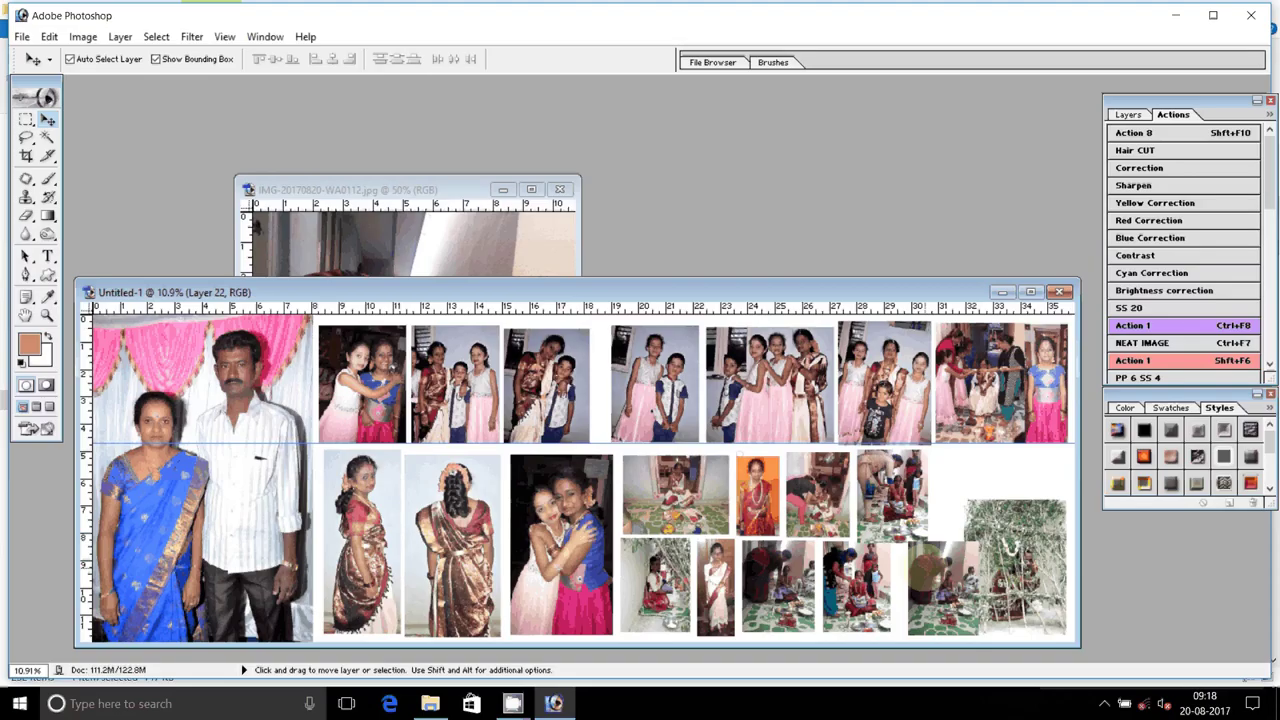
drag(945, 588, 928, 583)
click(560, 189)
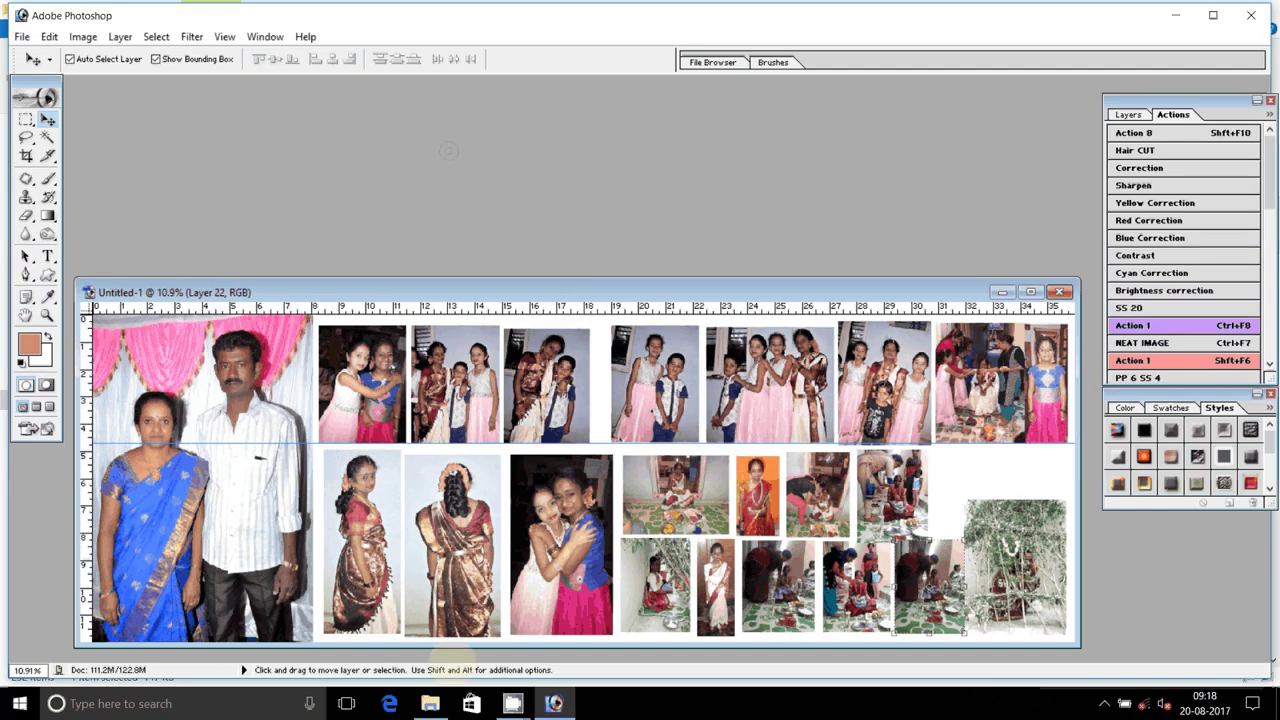
key(alt+Tab)
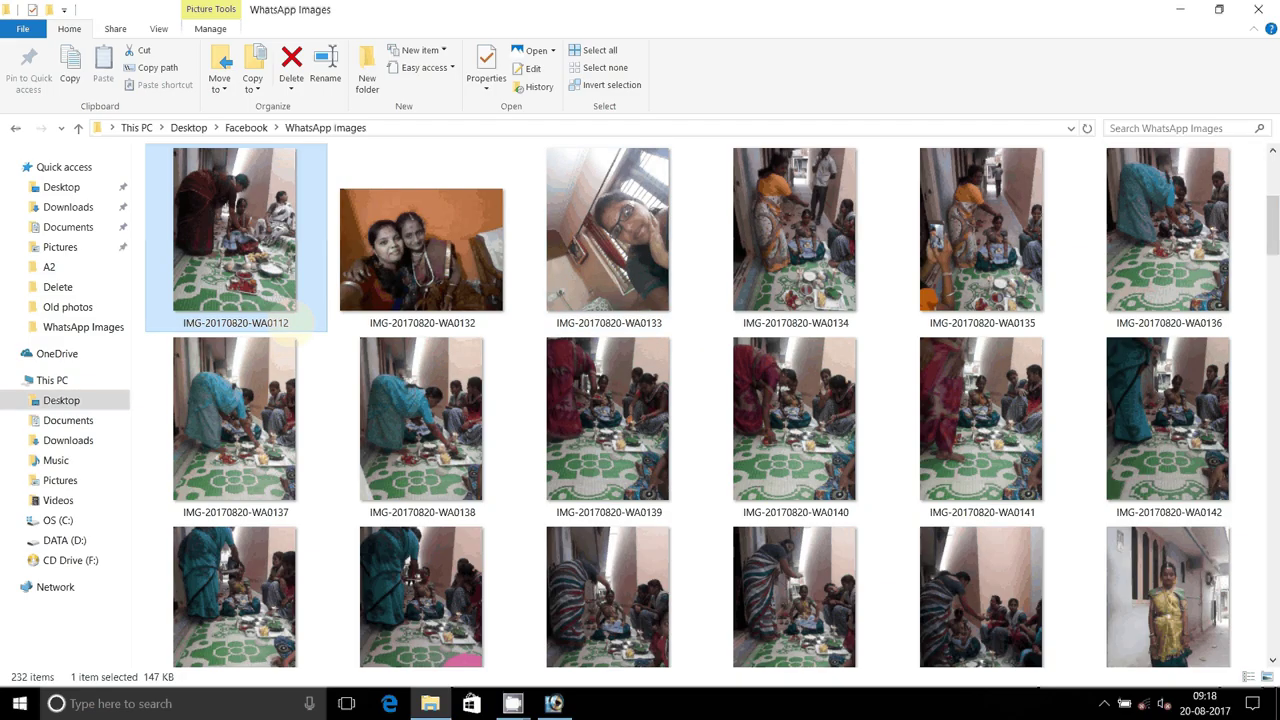
- Open WA0132 and copy a rectangular crop of the two women onto its own layer
key(Right)
mouse_move(422, 250)
mouse_down()
mouse_move(560, 695)
mouse_move(748, 103)
mouse_up()
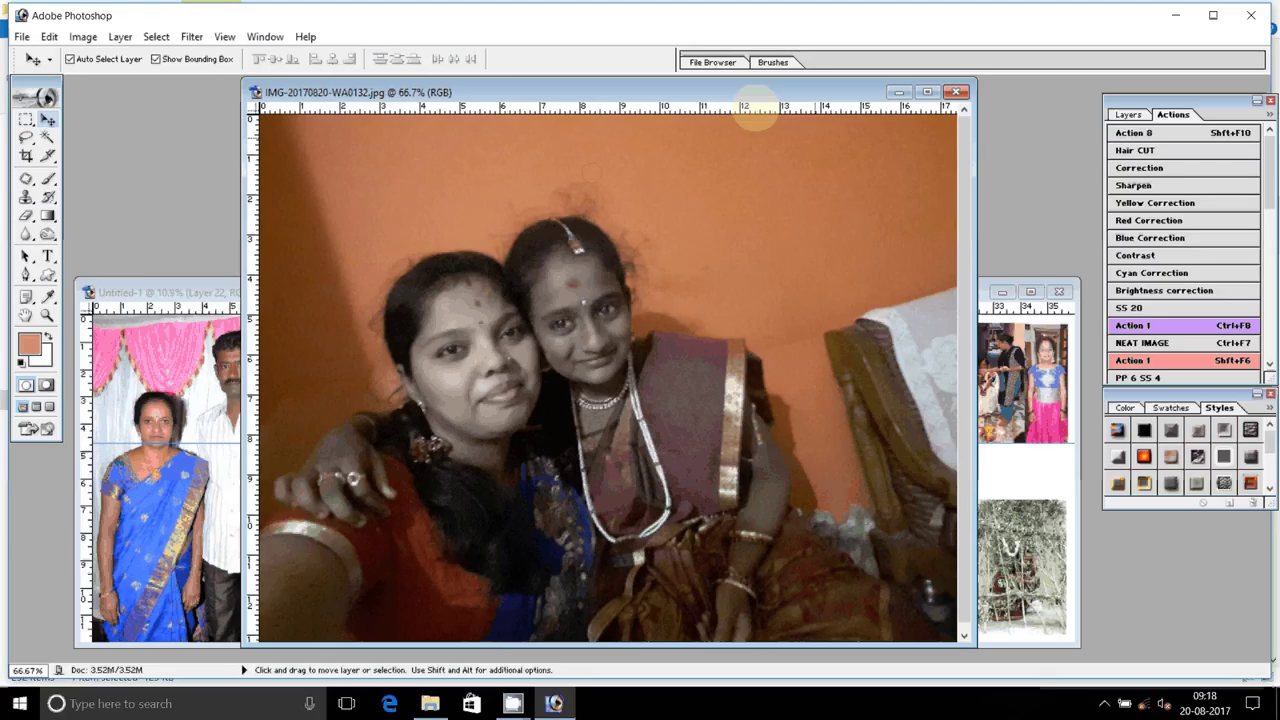
click(26, 119)
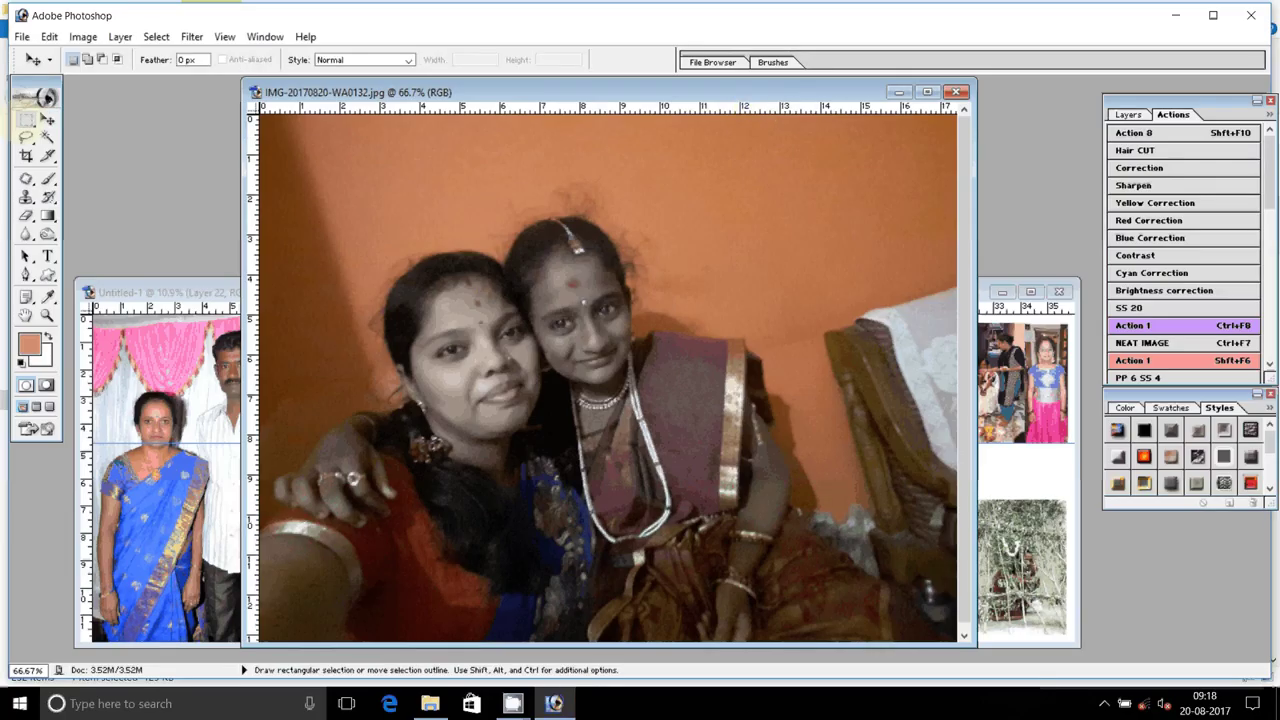
mouse_move(270, 233)
mouse_down()
mouse_move(428, 528)
mouse_move(807, 549)
mouse_up()
drag(727, 465, 719, 453)
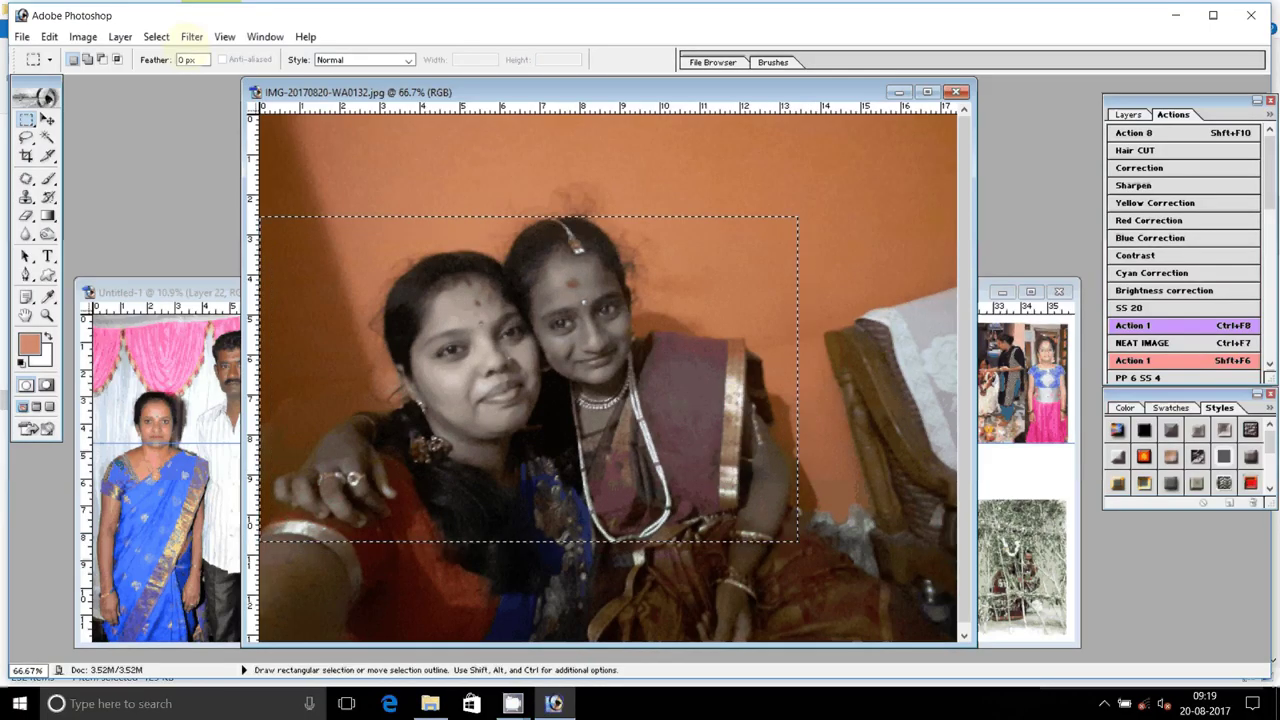
right_click(368, 378)
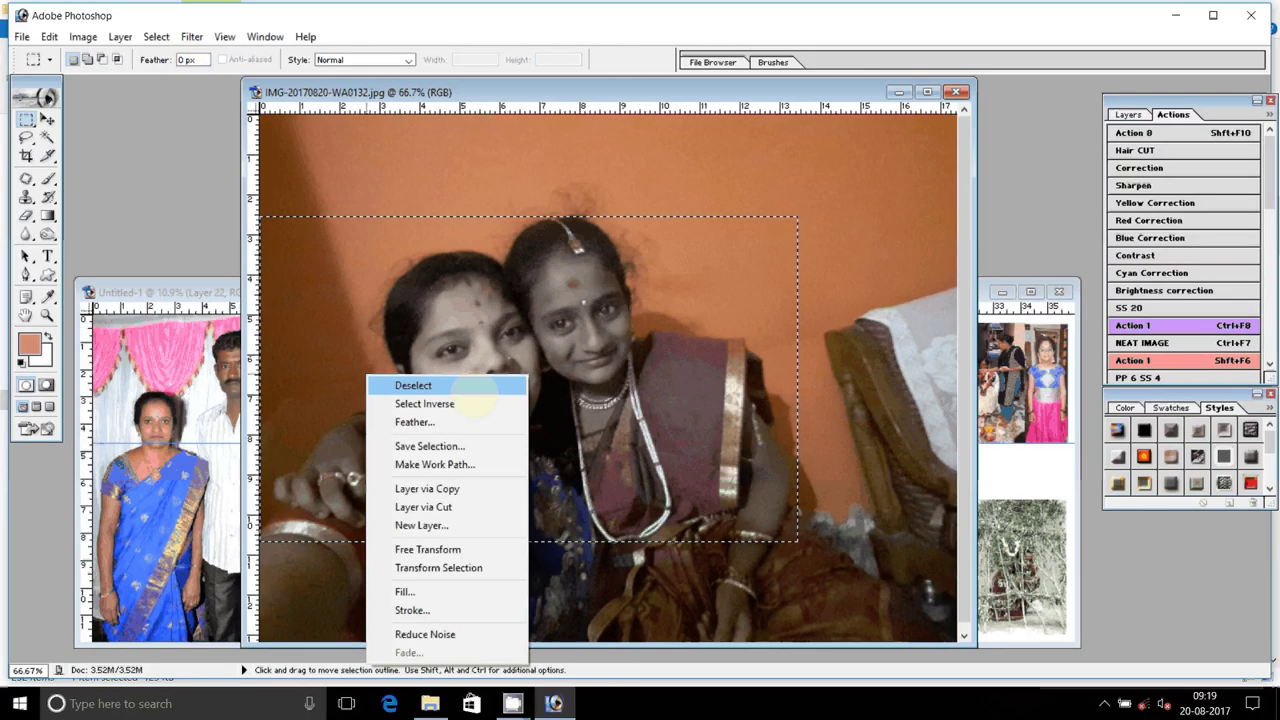
click(427, 488)
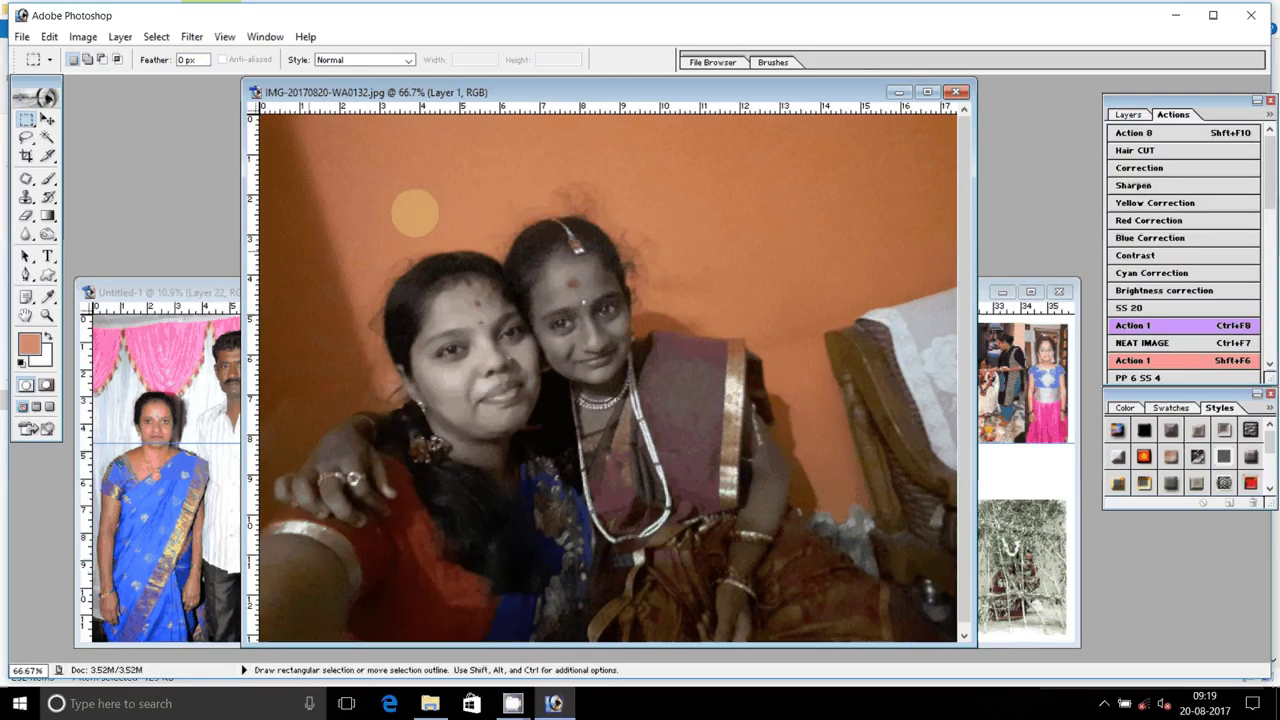
- Move the cropped photo into the collage above the tree picture and select the Background layer
key(v)
drag(528, 378, 982, 470)
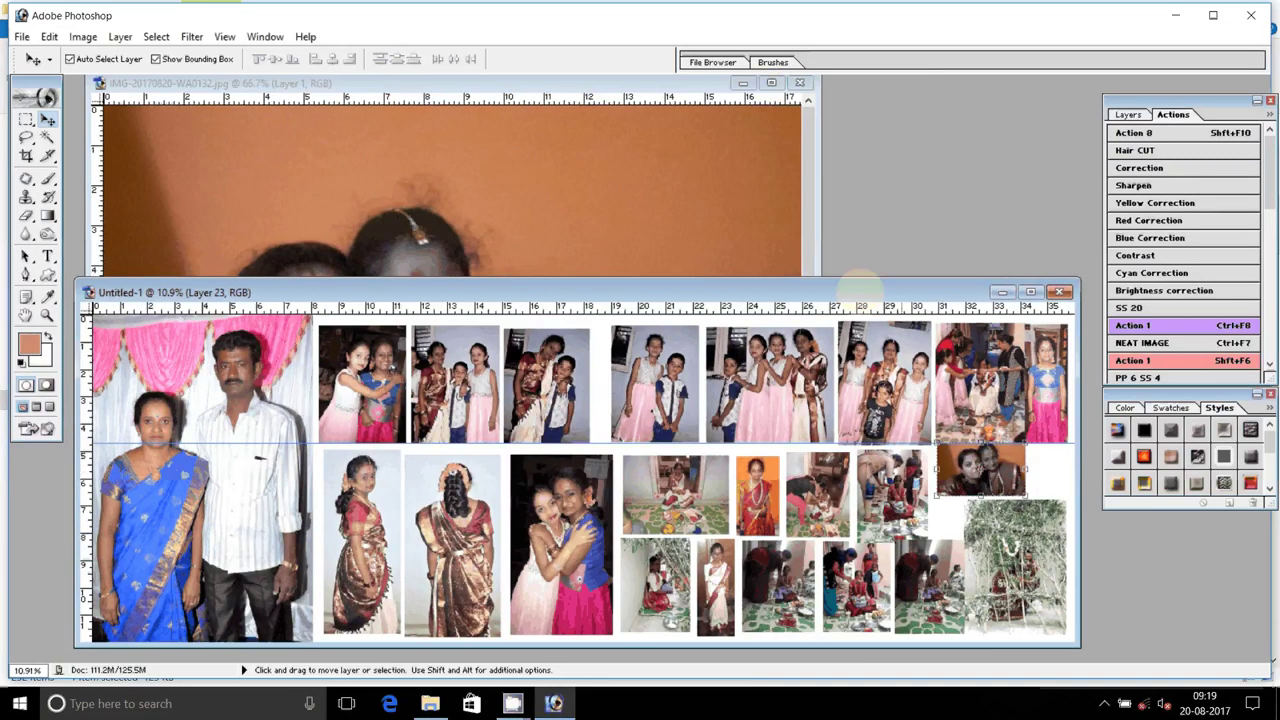
drag(981, 471, 989, 480)
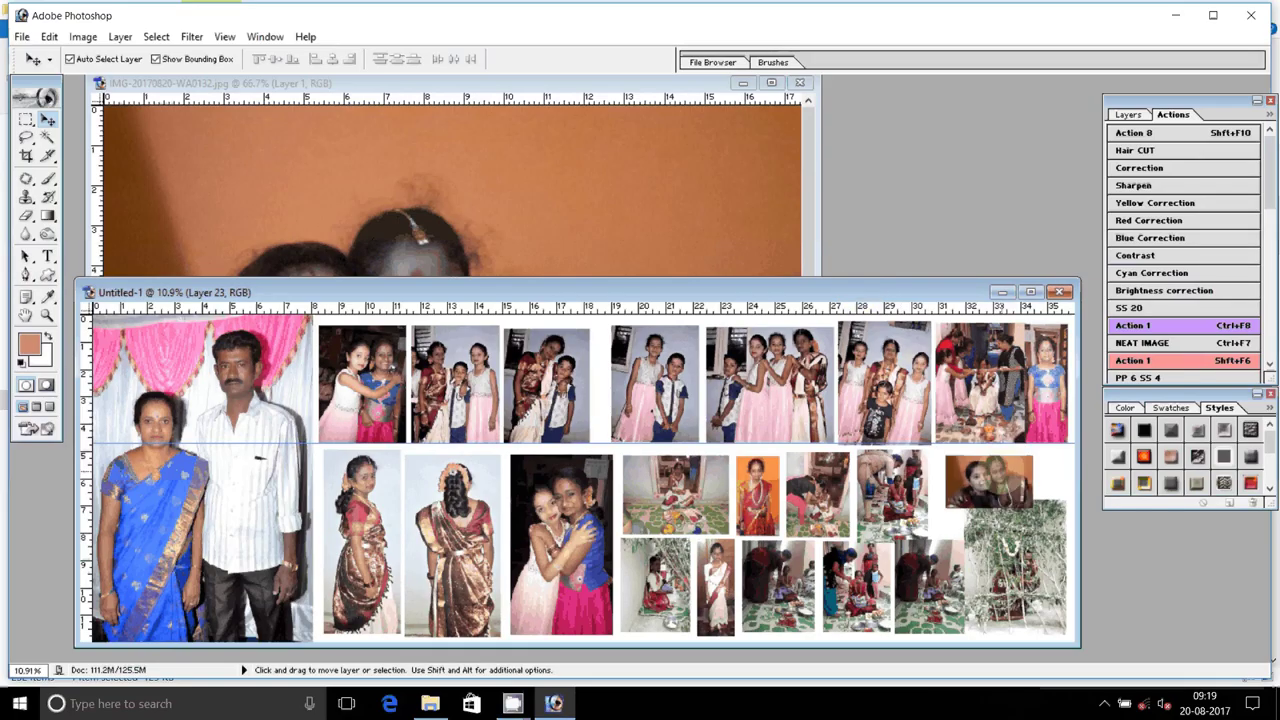
right_click(596, 393)
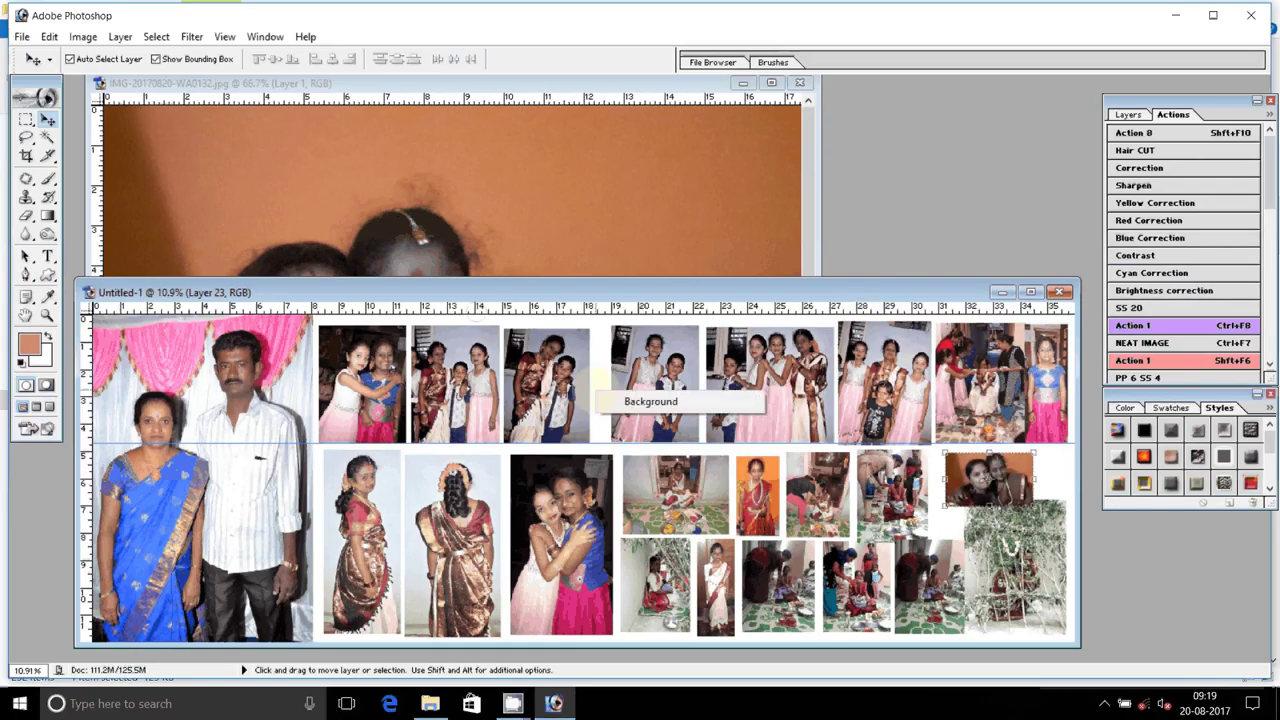
click(650, 401)
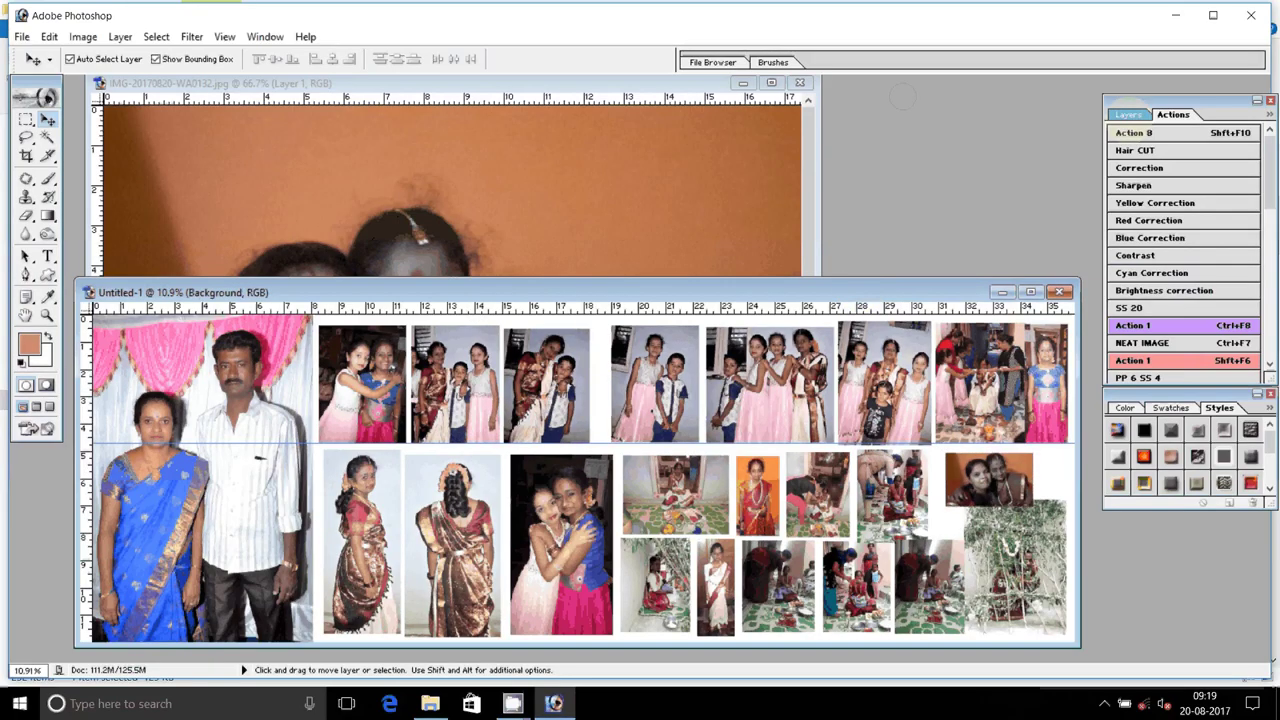
- Show the Layers panel, select the white Background layer and hide it
key(F7)
right_click(595, 371)
click(649, 381)
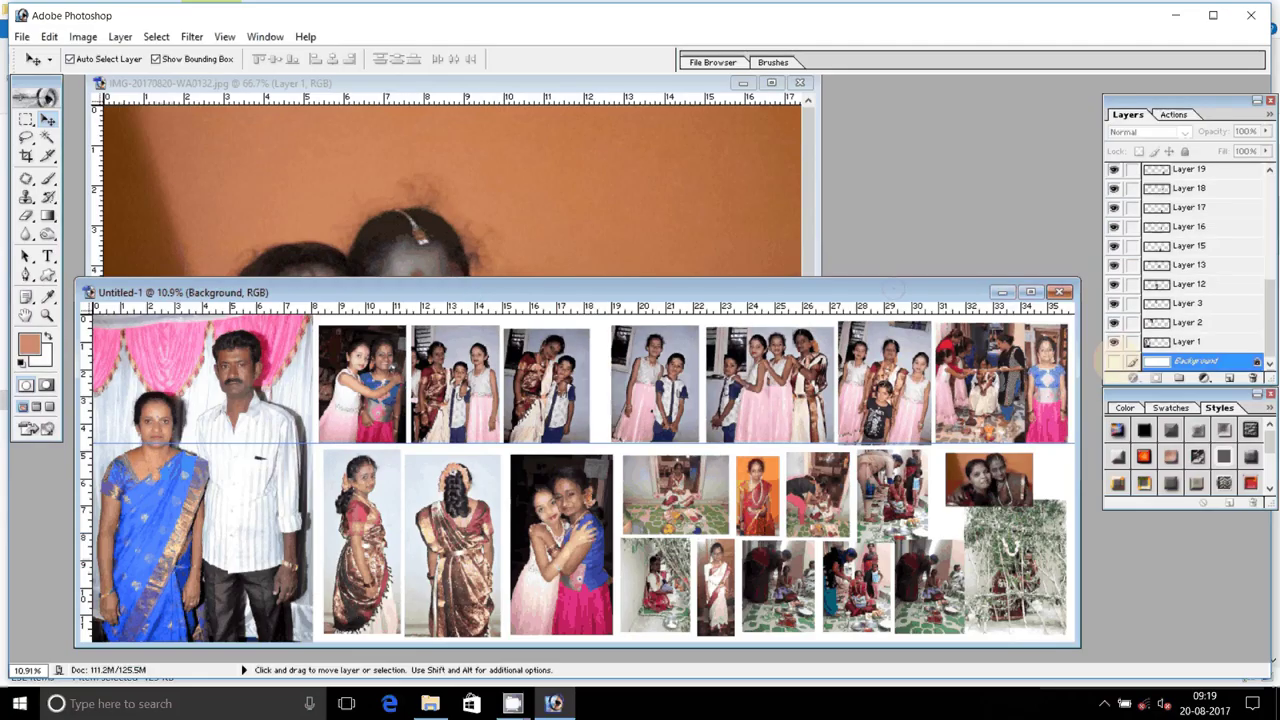
key(Delete)
click(655, 383)
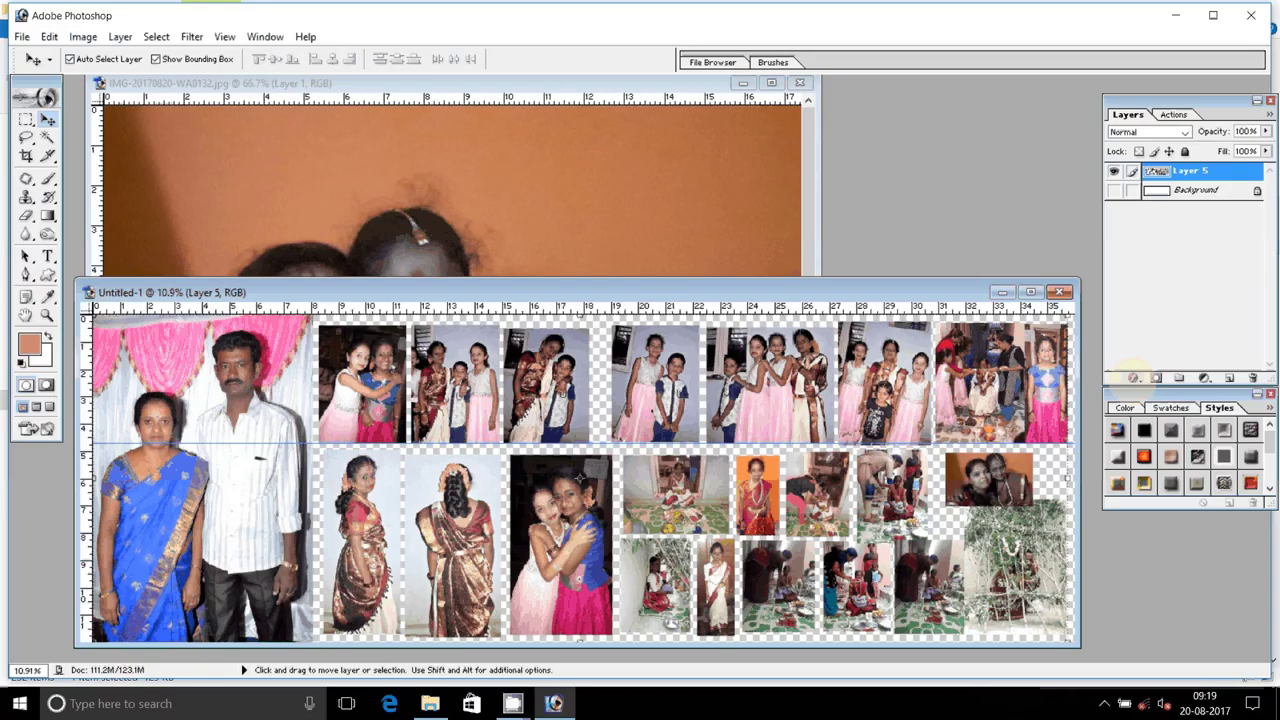
- Apply a 1 px Stroke effect with Pattern fill type using the rainbow pattern
click(1133, 378)
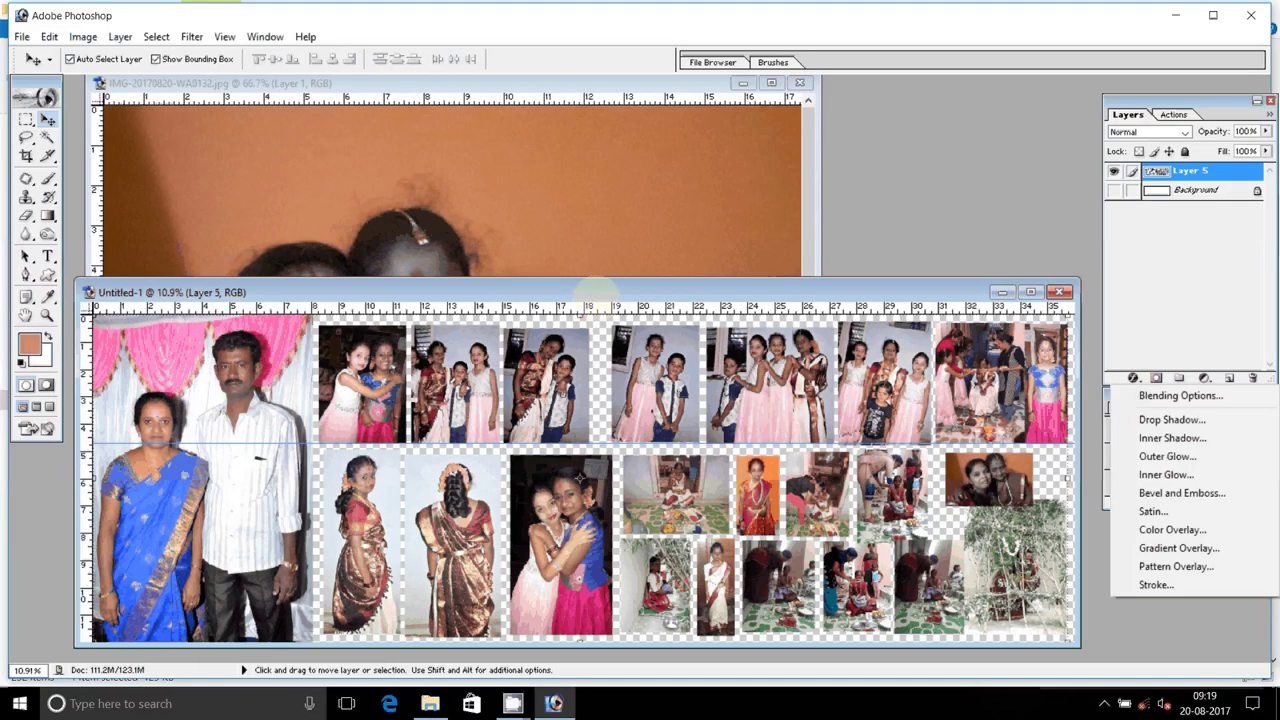
click(497, 300)
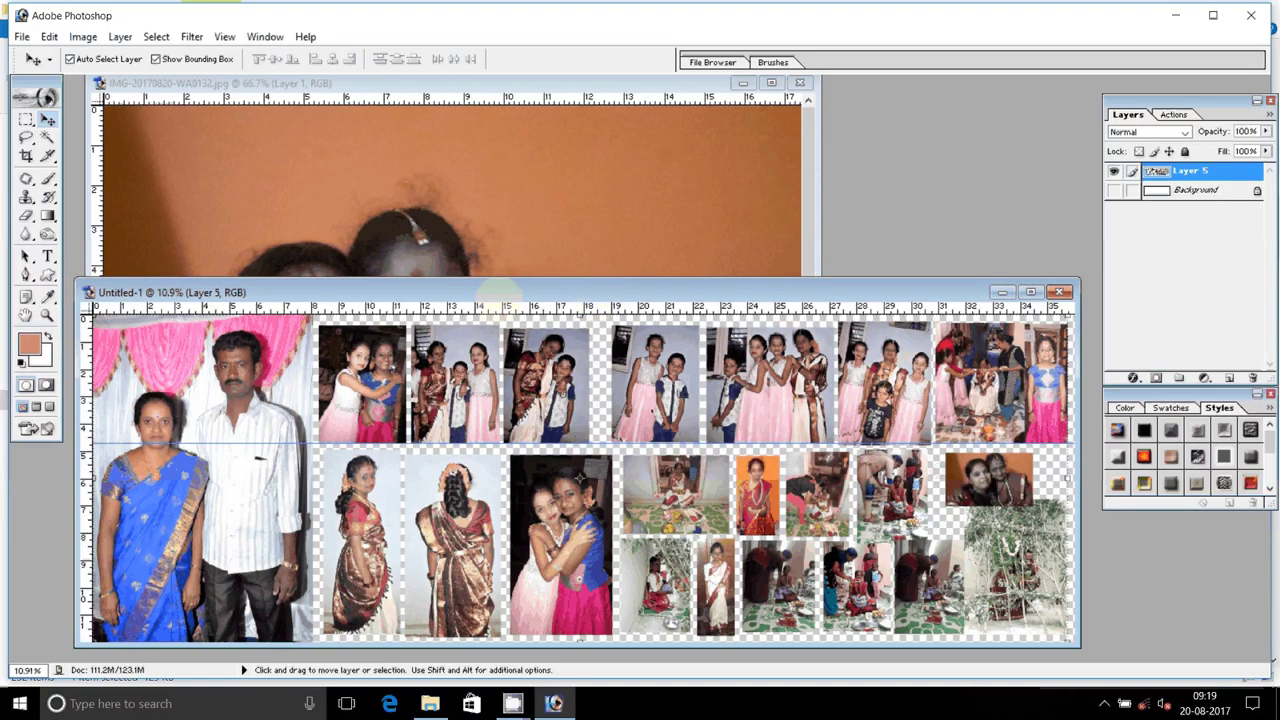
click(828, 324)
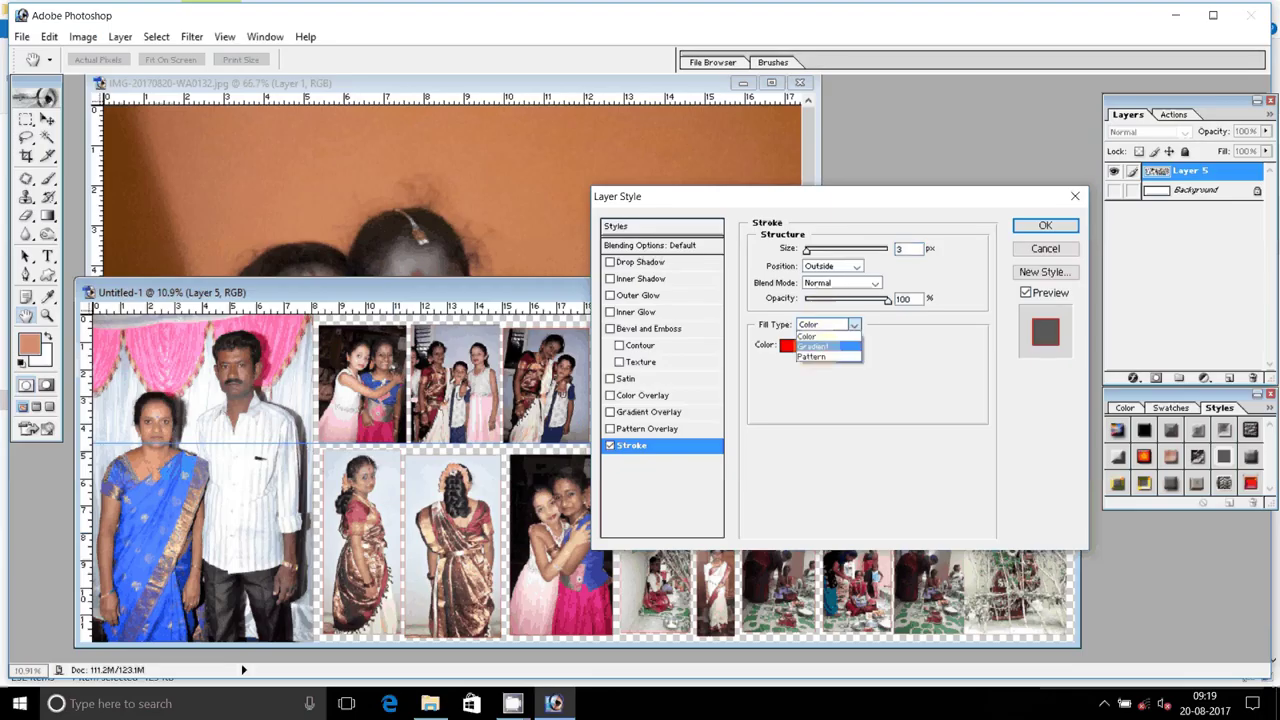
click(811, 357)
click(845, 366)
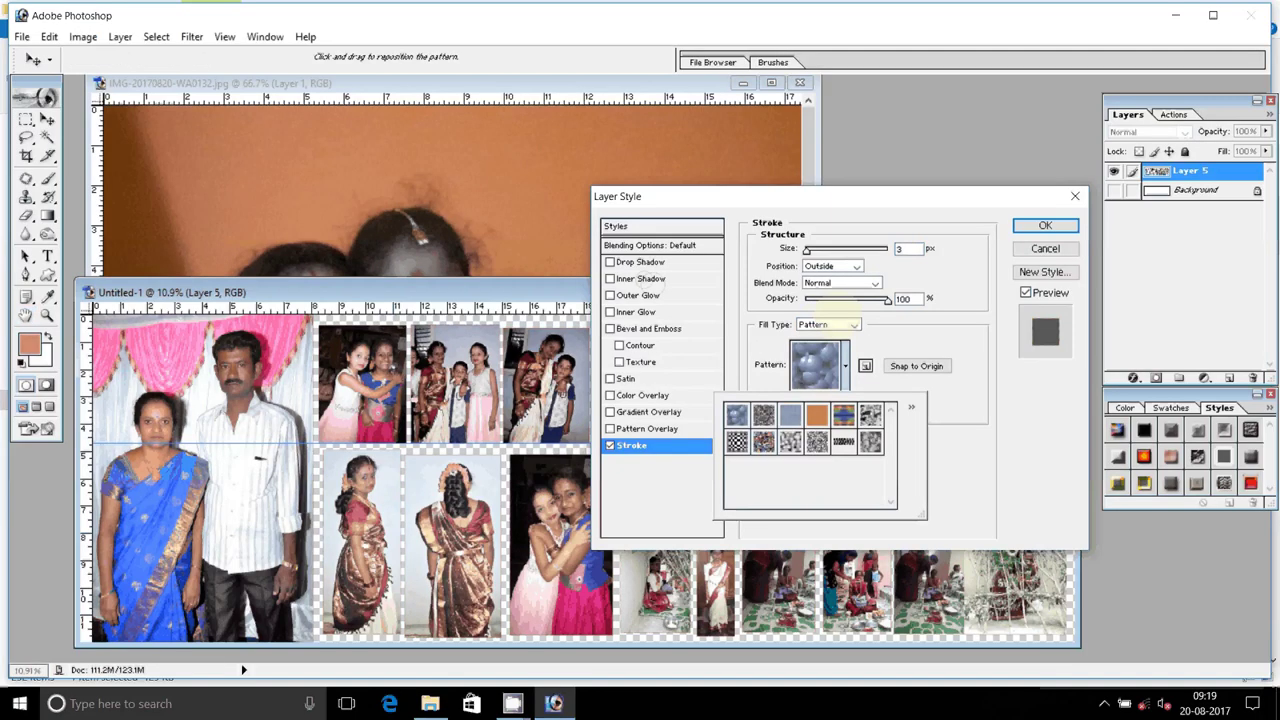
click(843, 414)
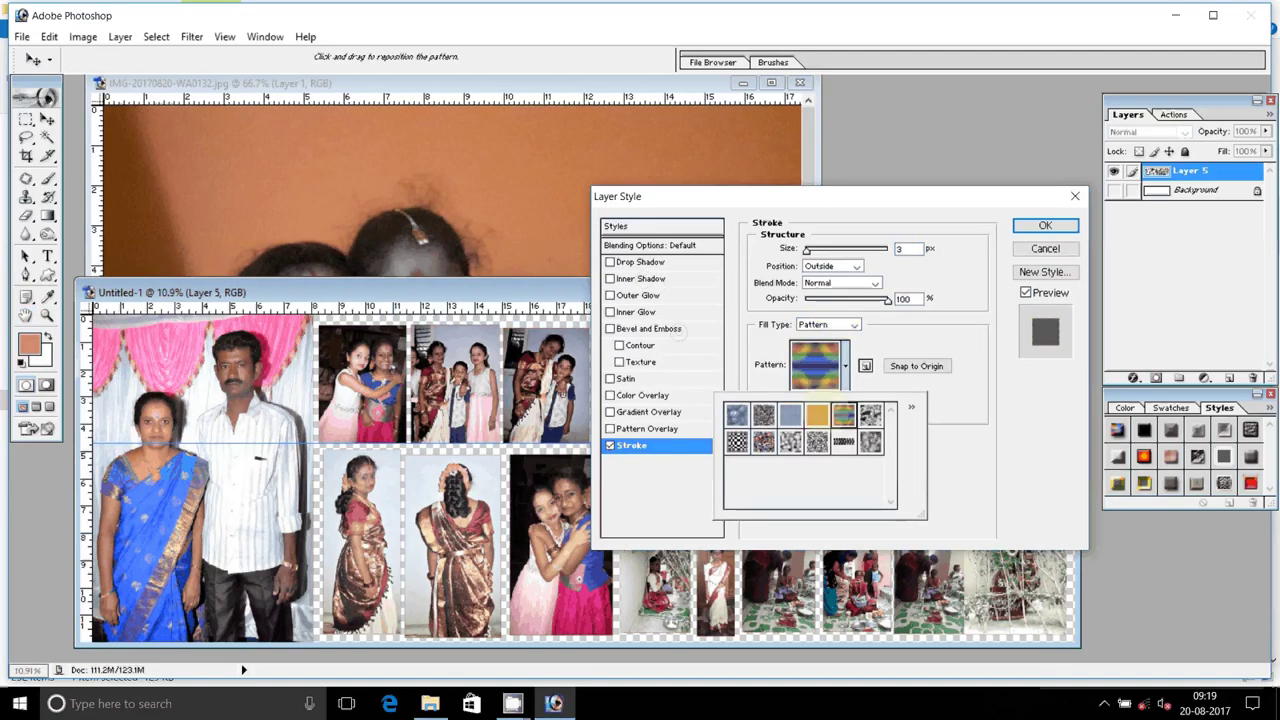
click(910, 248)
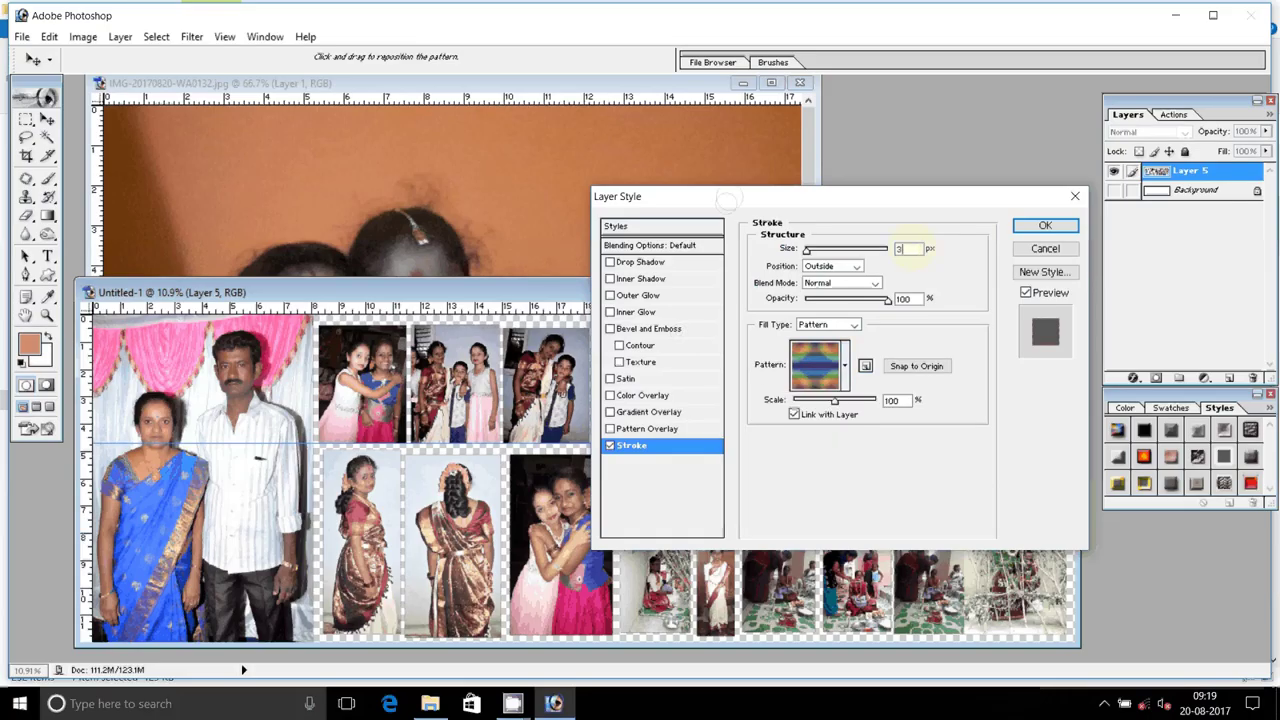
text(1)
key(Return)
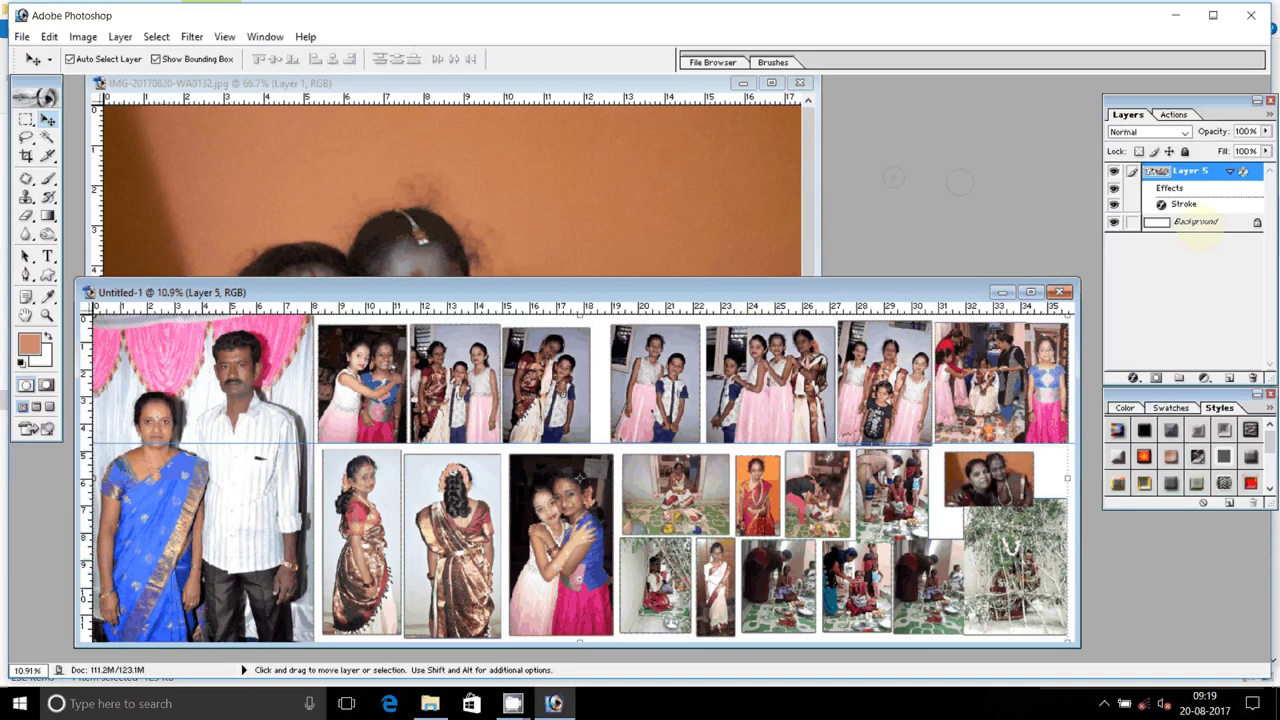
- Save the current layer effects as a new style named Rainbow
click(1195, 222)
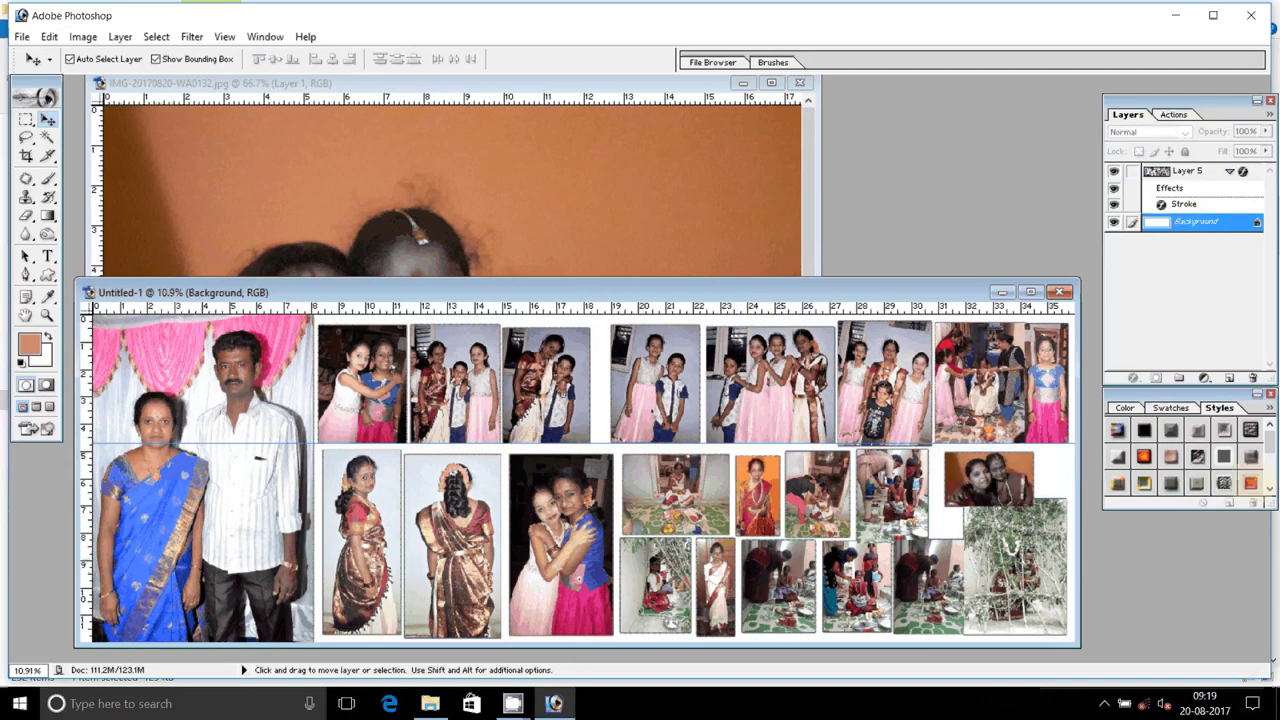
click(1250, 483)
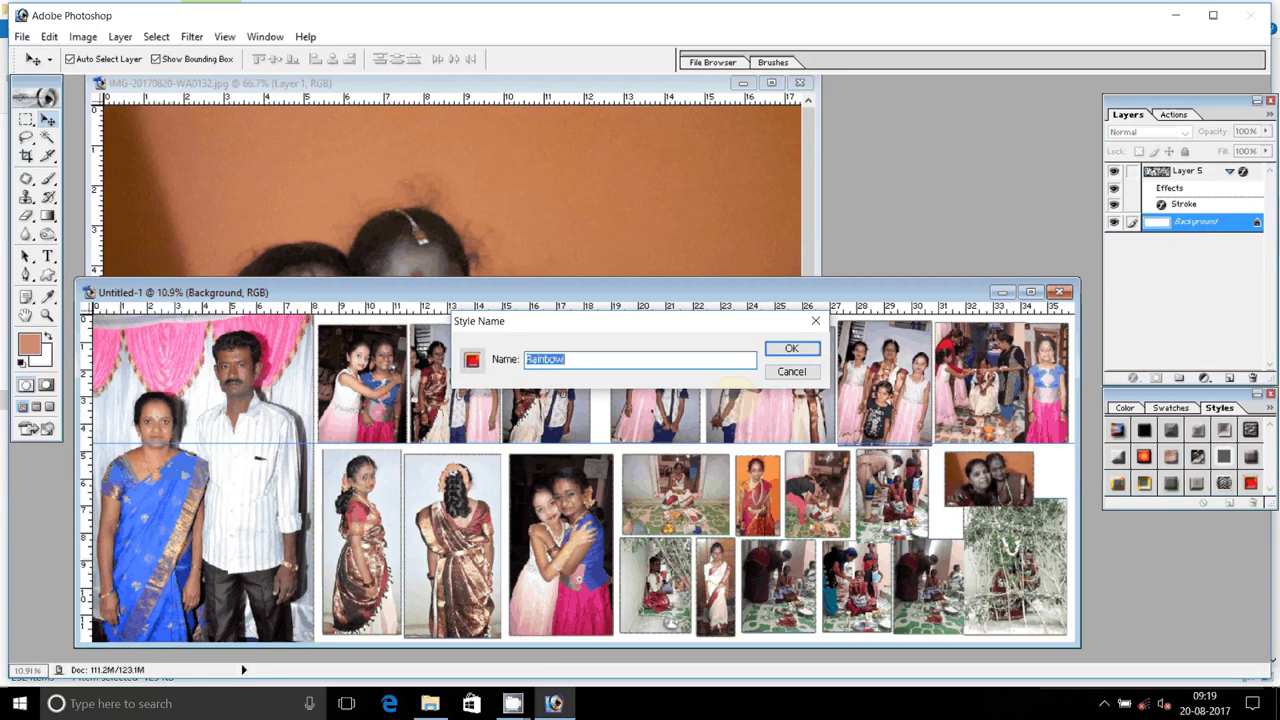
key(Return)
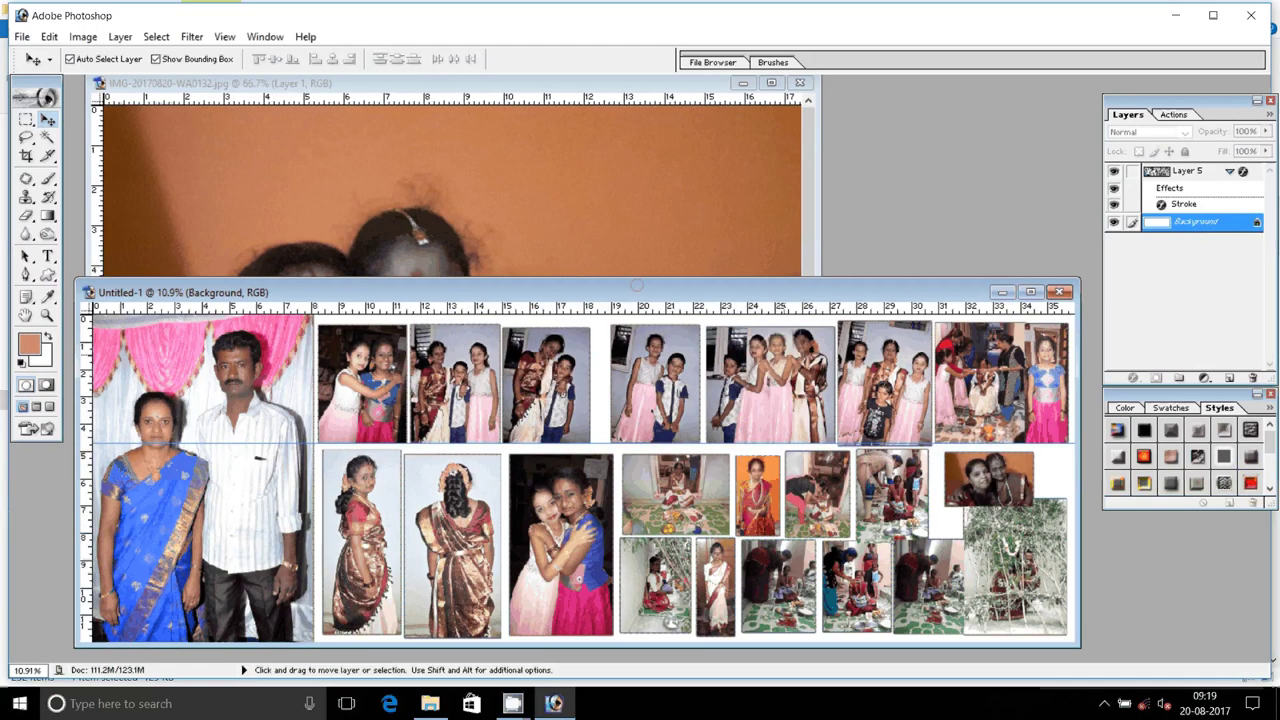
- Convert the Background to Layer 0 and apply the yellow-red-blue gradient style to it
double_click(1195, 221)
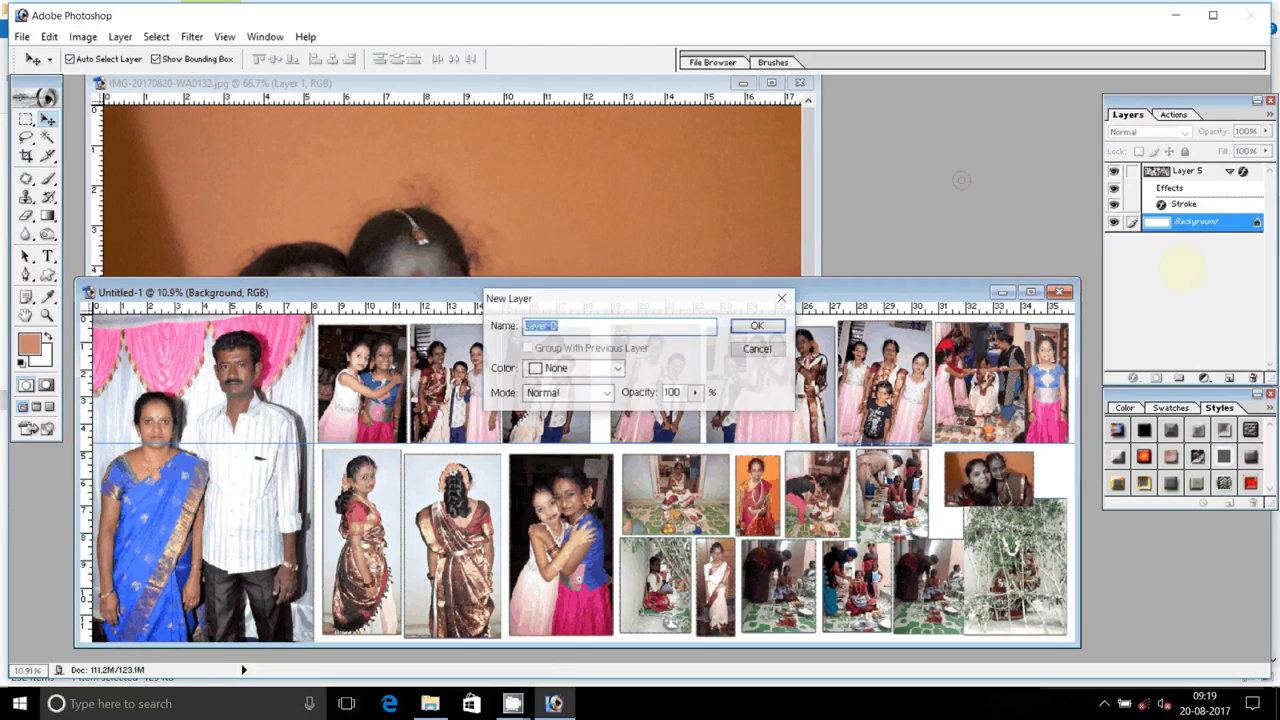
key(Return)
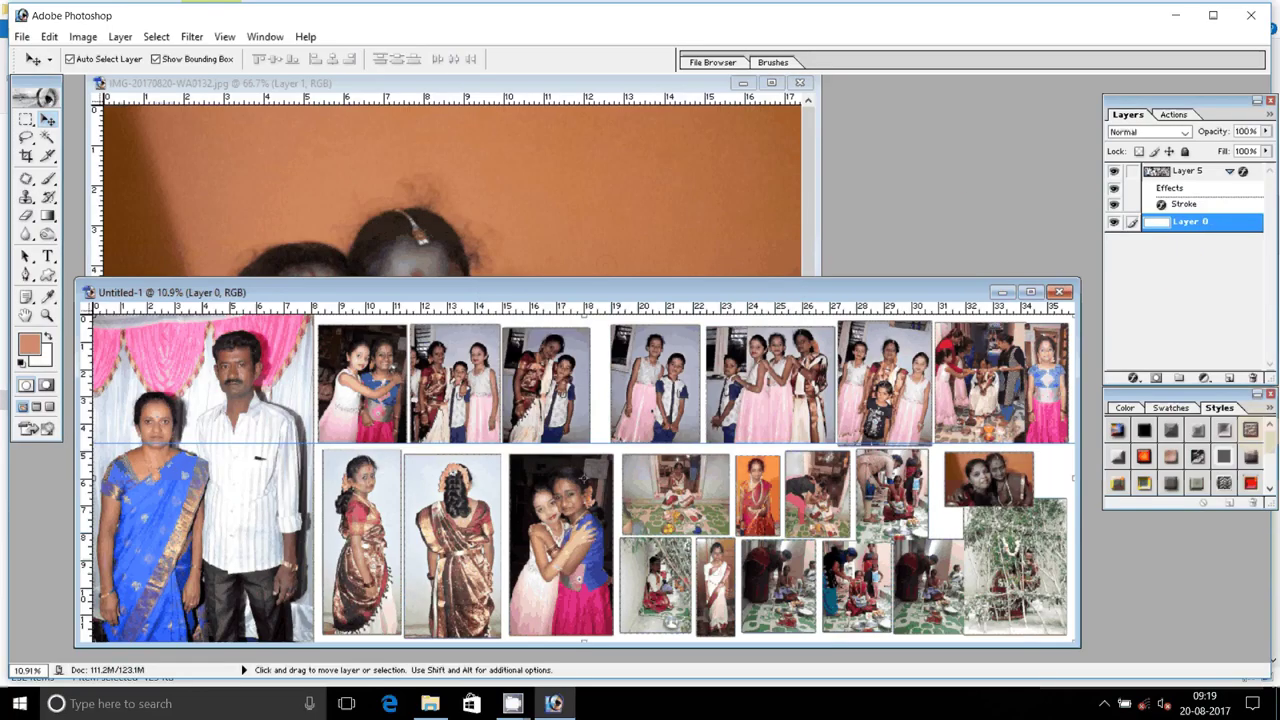
click(1182, 552)
drag(1144, 456, 1075, 560)
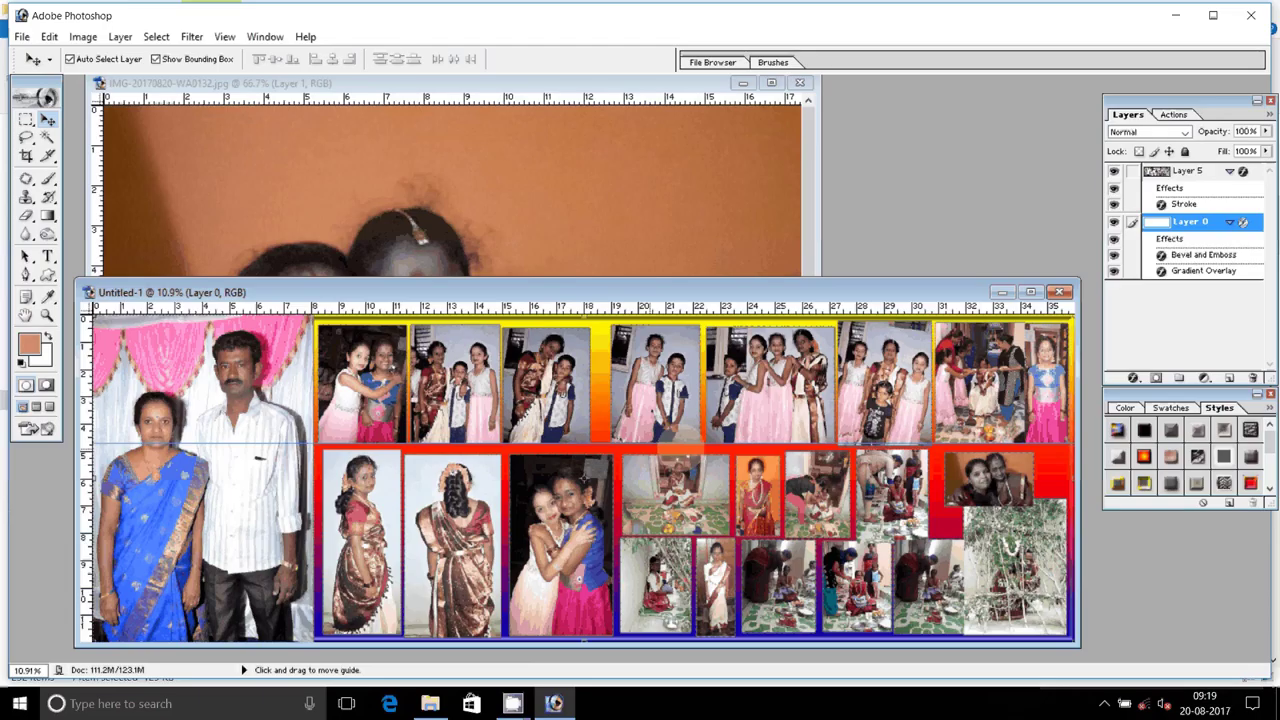
- Center the photo collage over the gradient background, zooming out to check placement
drag(580, 477, 580, 515)
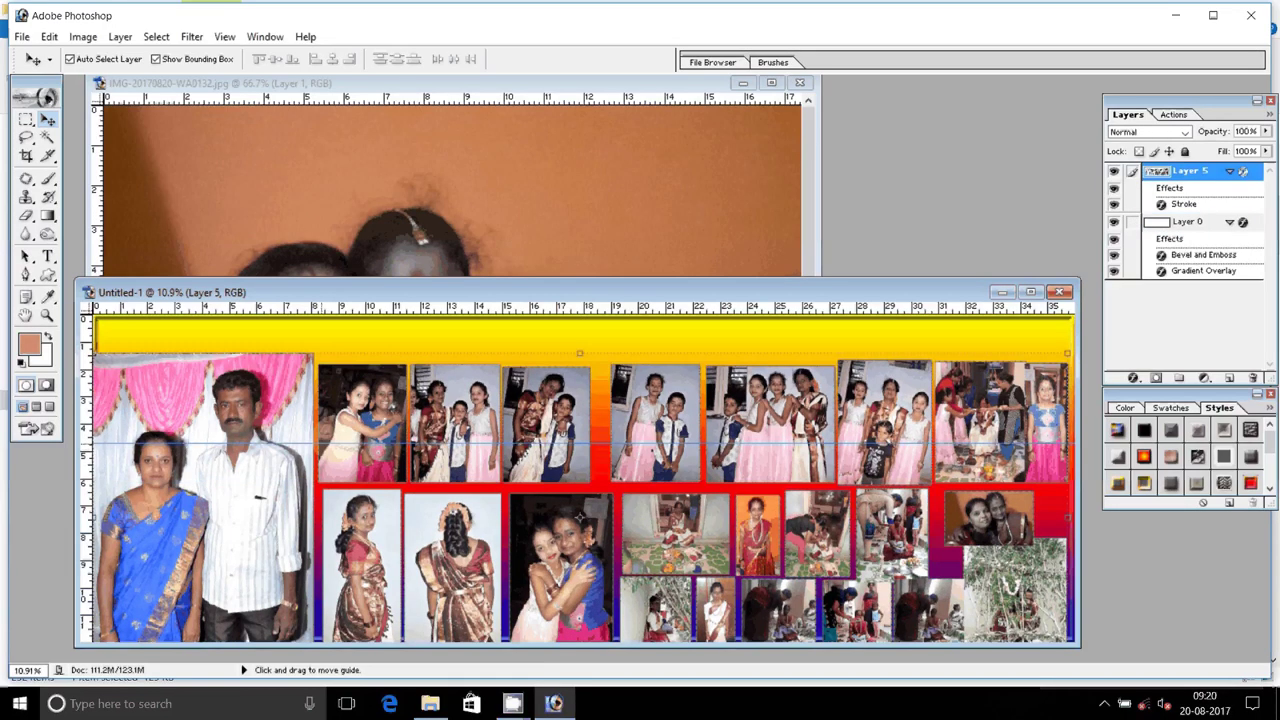
drag(580, 460, 588, 428)
key(ctrl+minus)
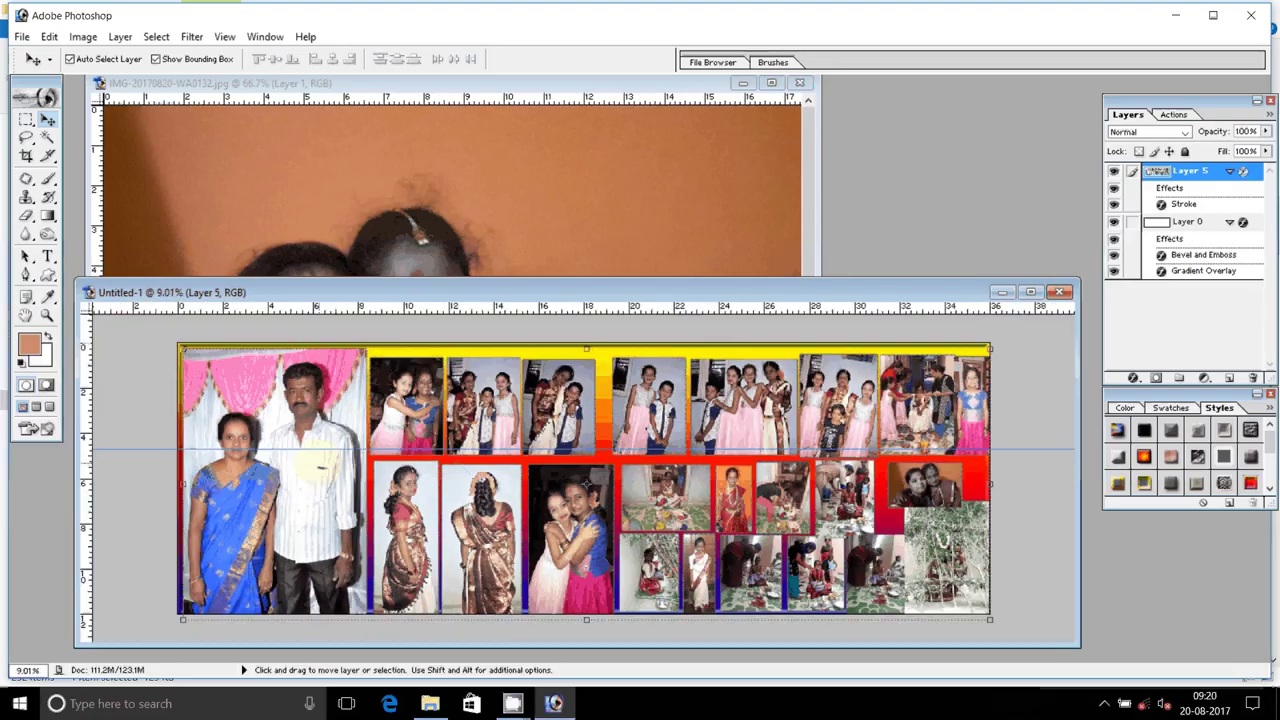
drag(586, 483, 581, 480)
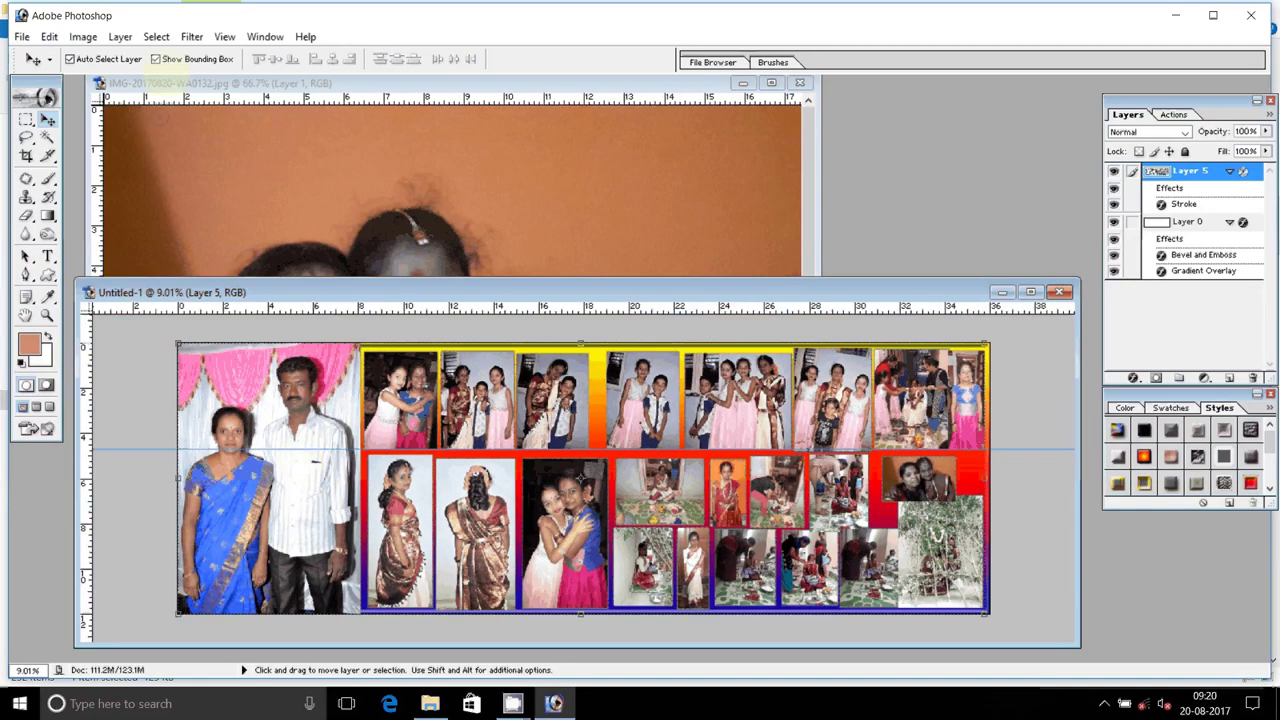
- Browse the Layer menu for merging, then start saving the collage as a new file
click(120, 36)
click(160, 511)
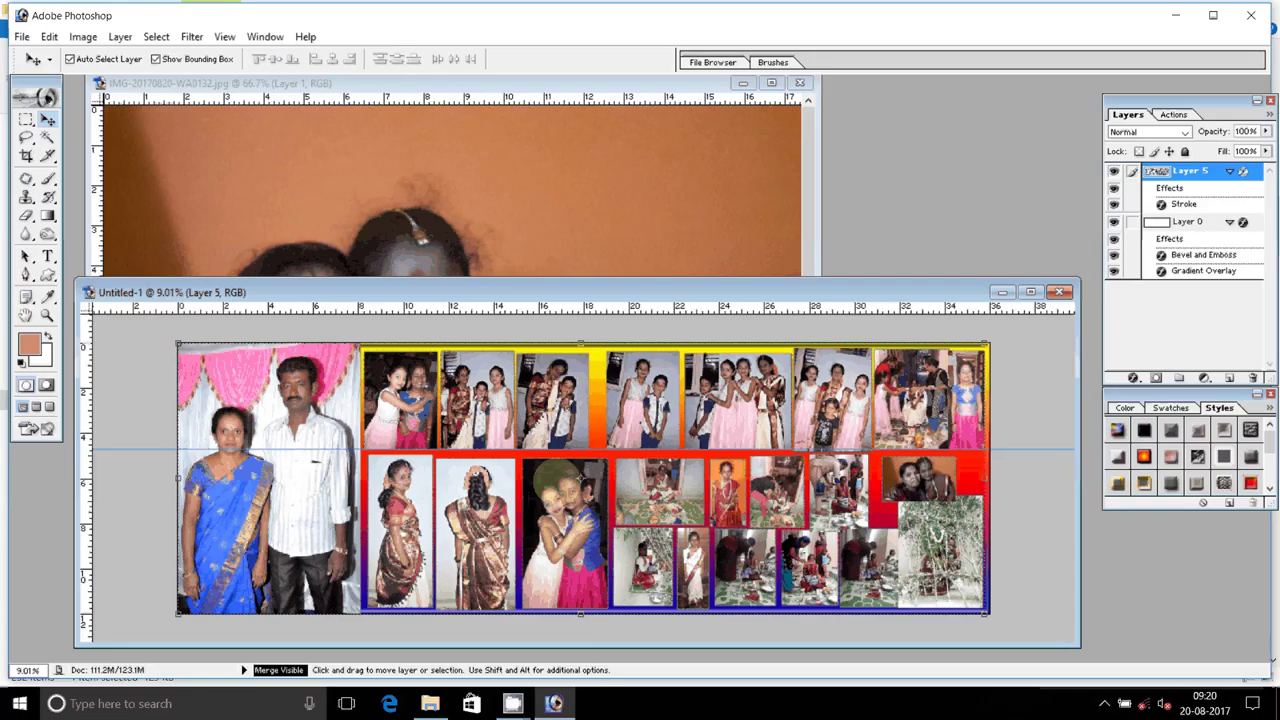
key(ctrl+s)
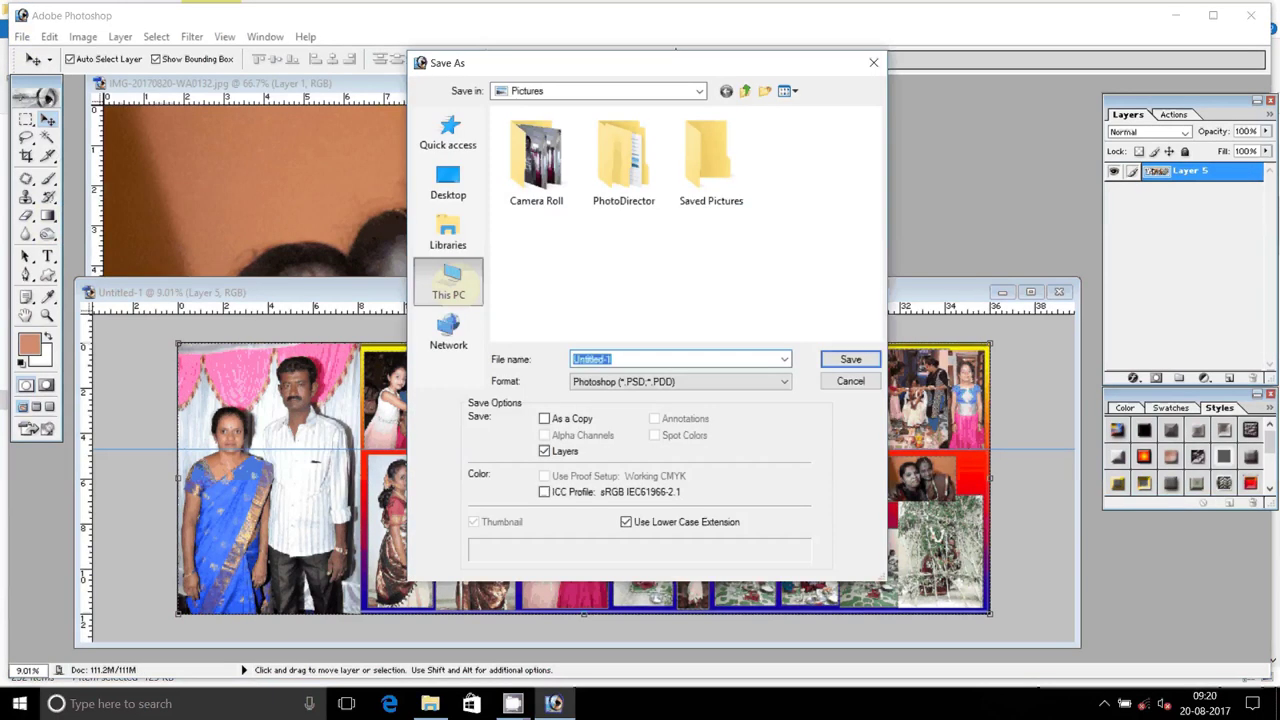
- Navigate the Save As dialog to This PC > DATA (D:) > A2
click(450, 283)
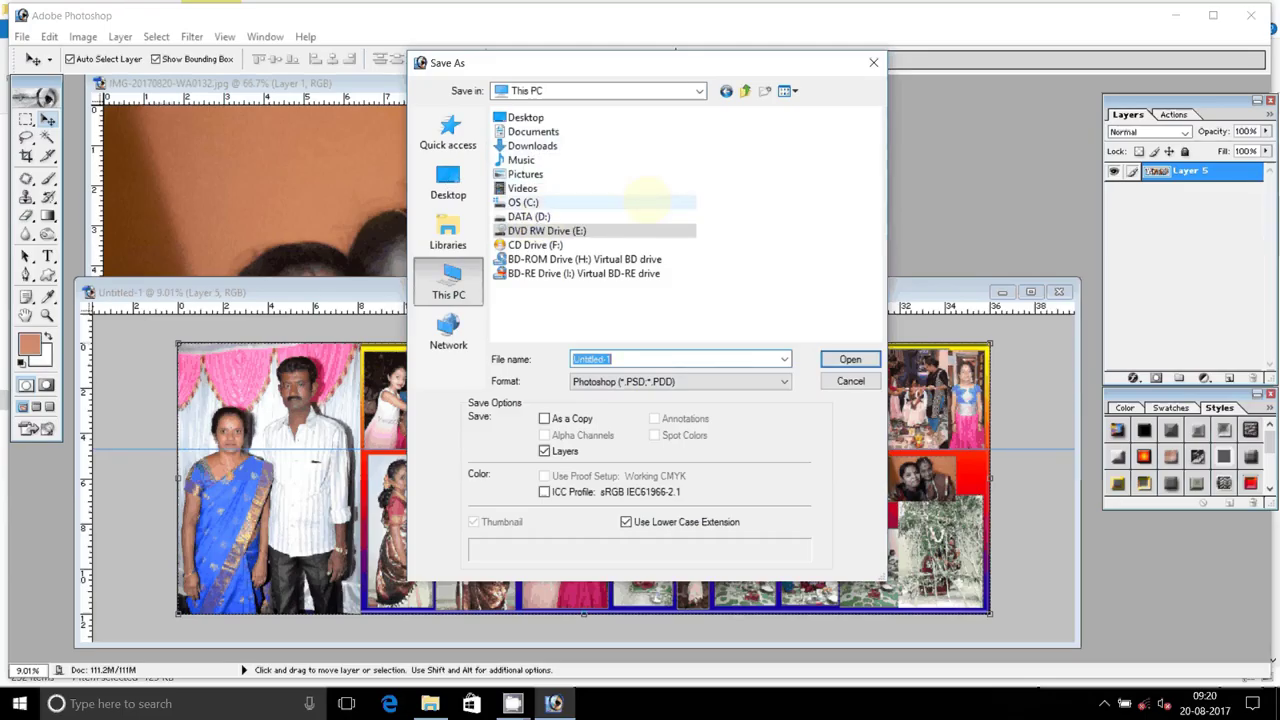
click(650, 216)
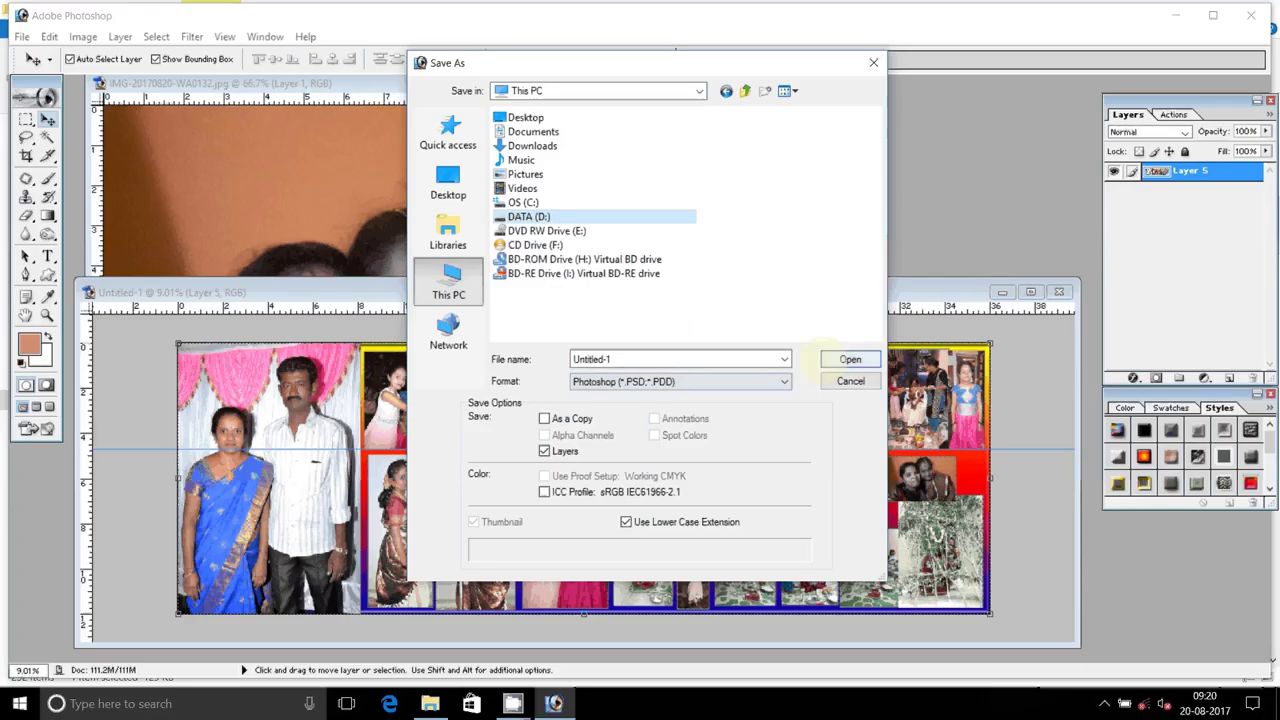
click(850, 359)
double_click(513, 188)
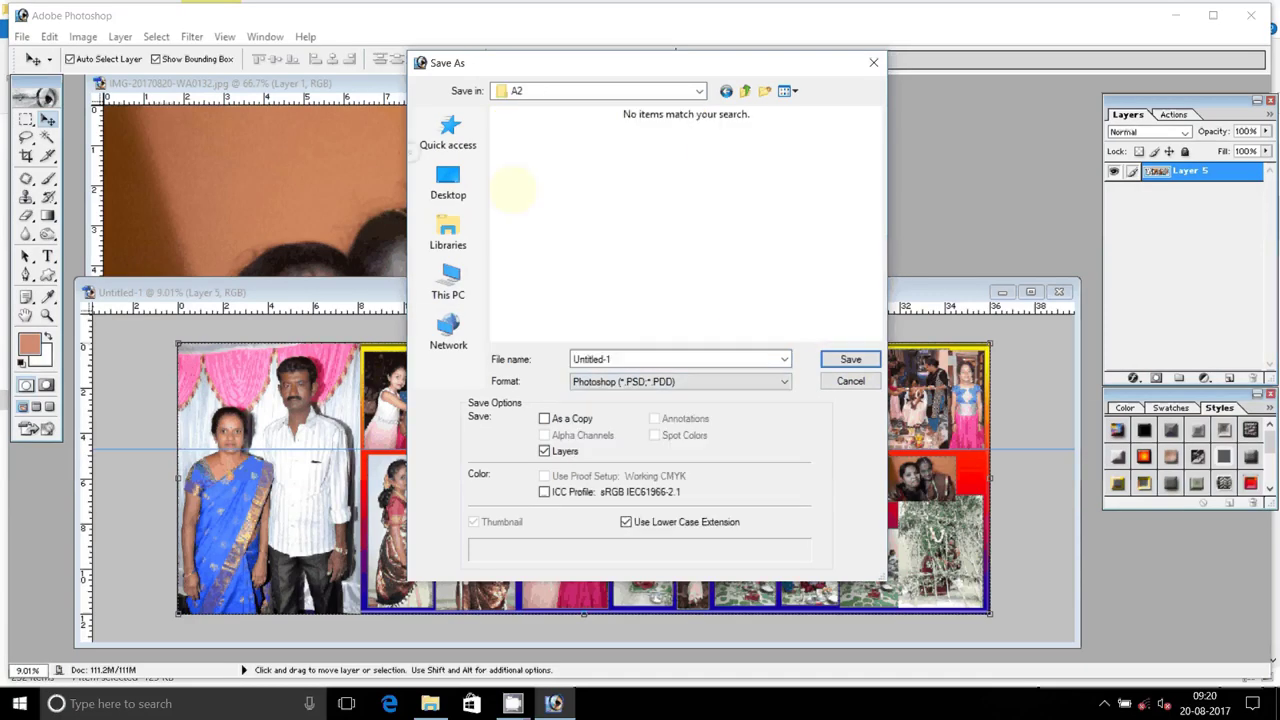
- Set the save format to JPEG and show the folder as a compact list
key(Tab)
key(Tab)
key(alt+Down)
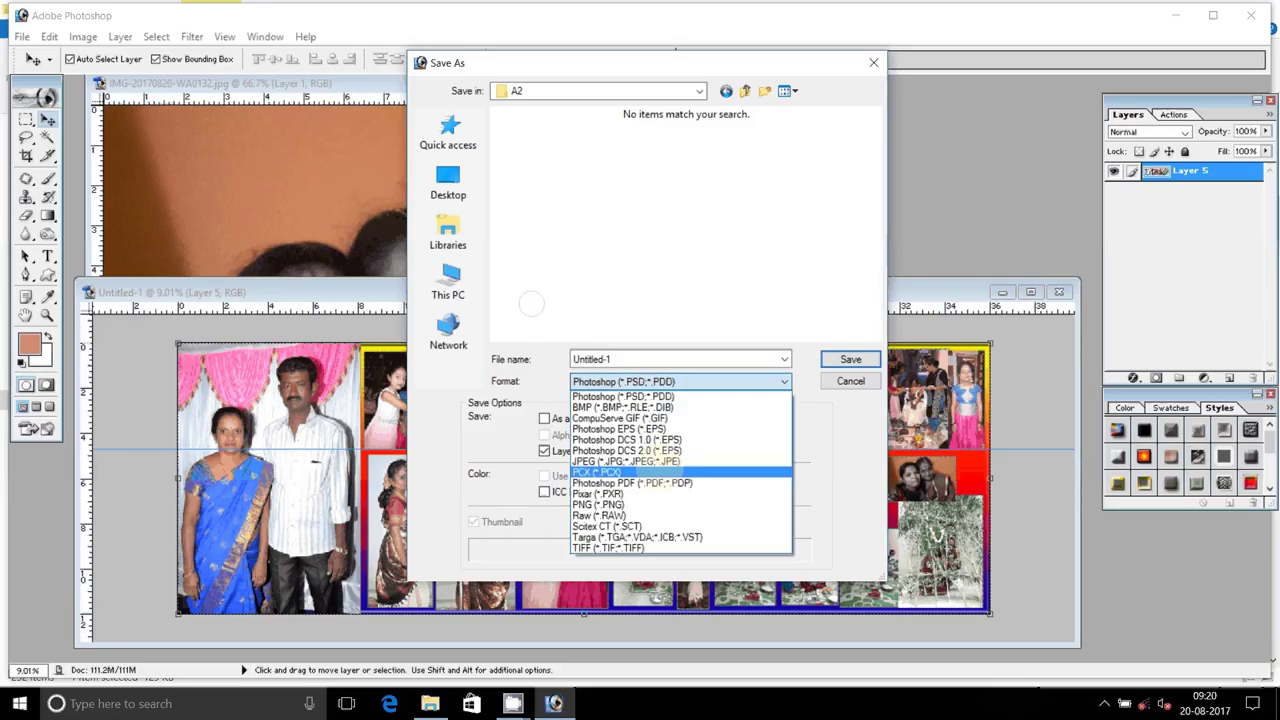
key(Return)
key(alt+Down)
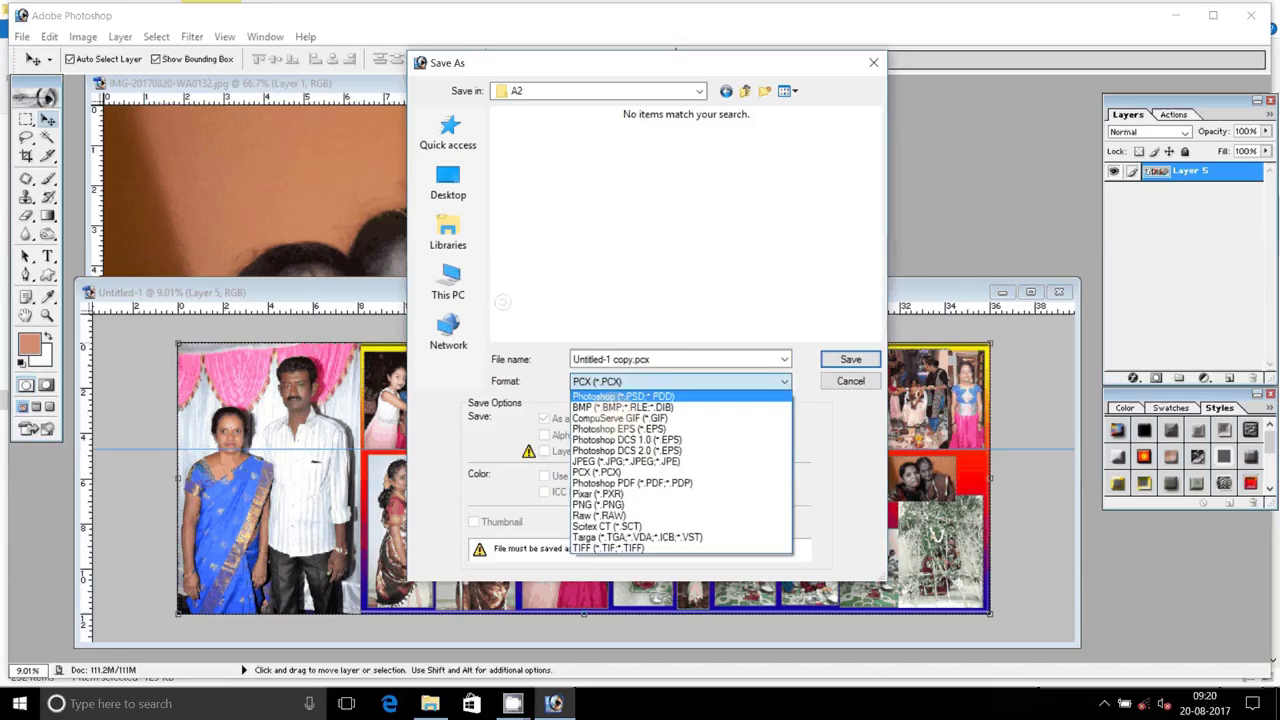
click(625, 461)
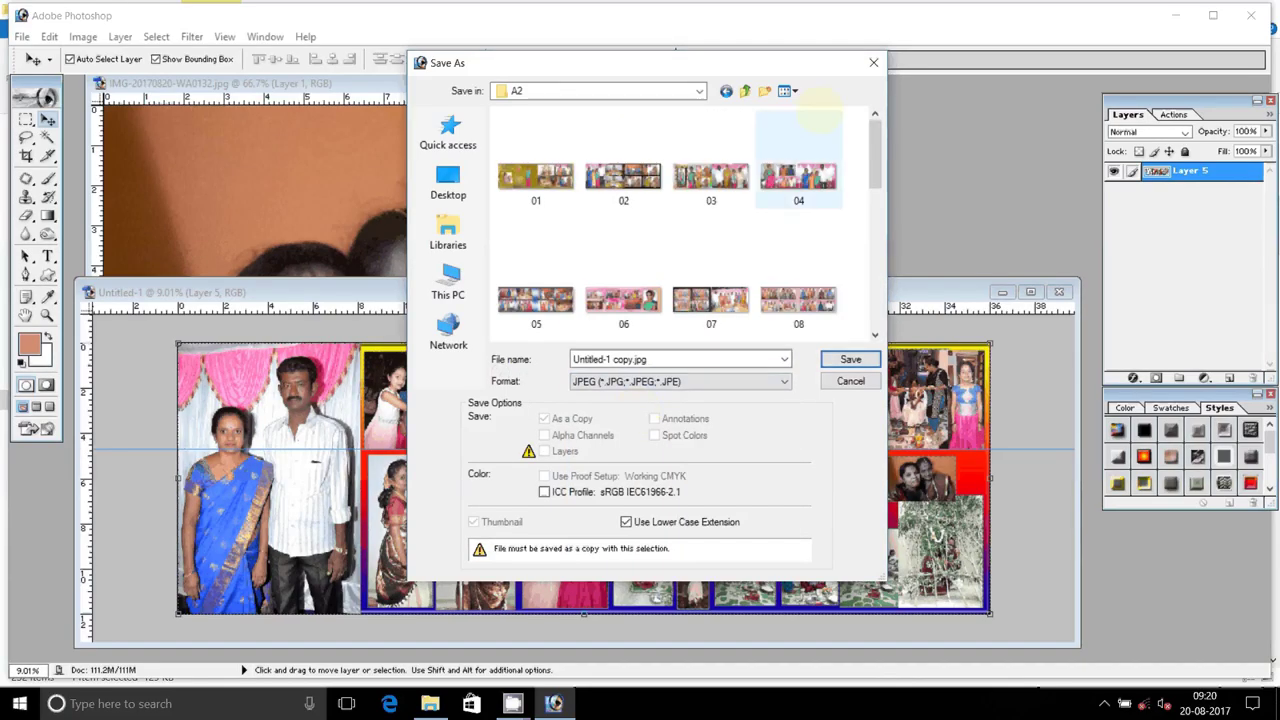
click(788, 91)
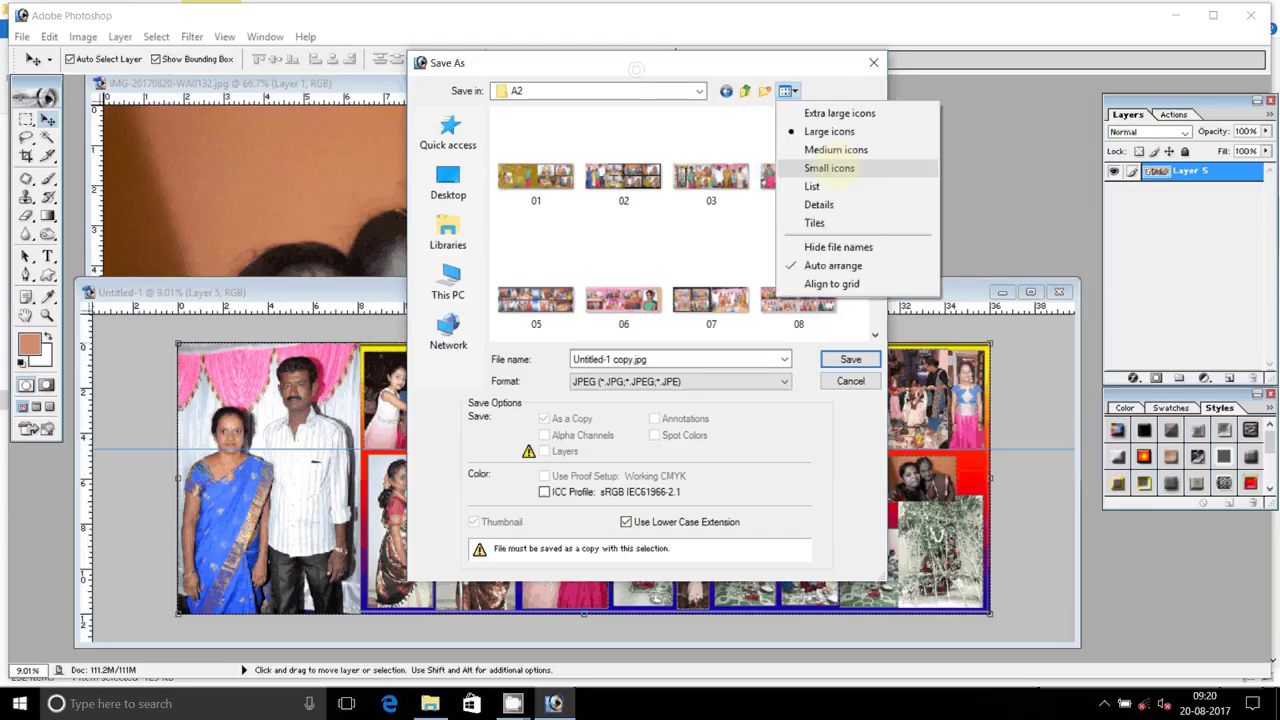
click(812, 186)
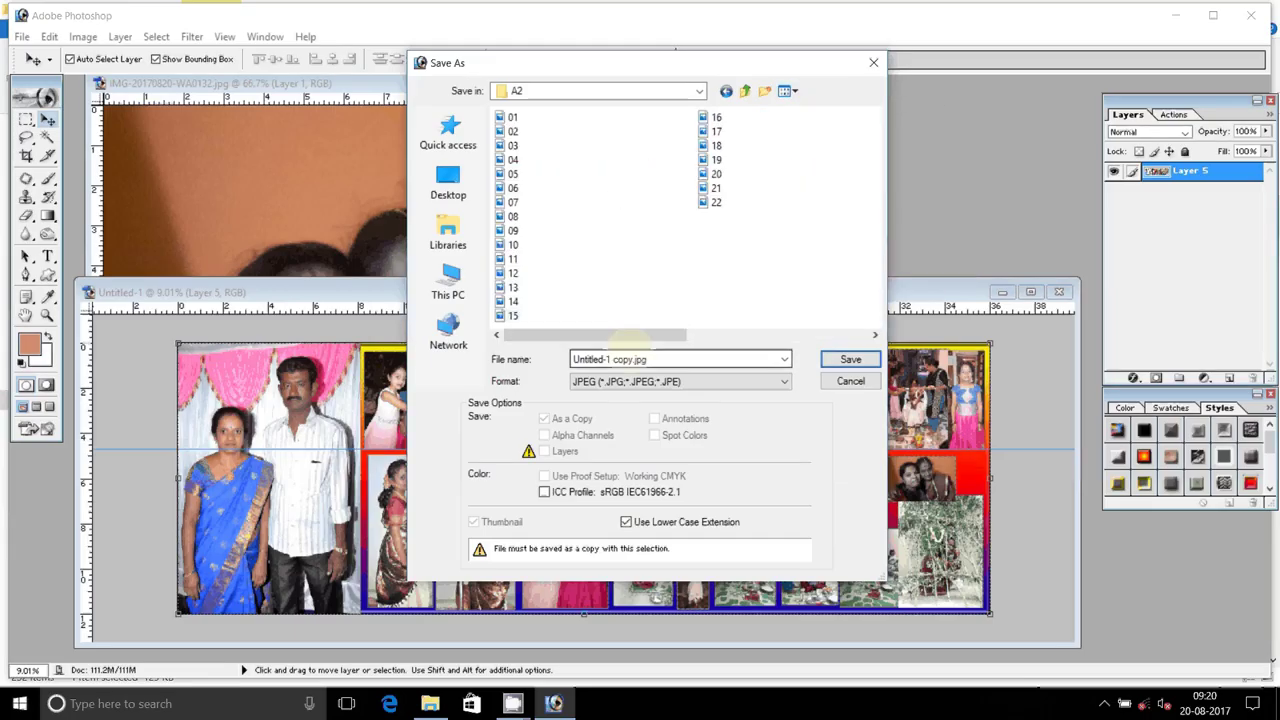
- Save the collage as JPEG named 23, accepting the JPEG Options, then return to Explorer
double_click(710, 358)
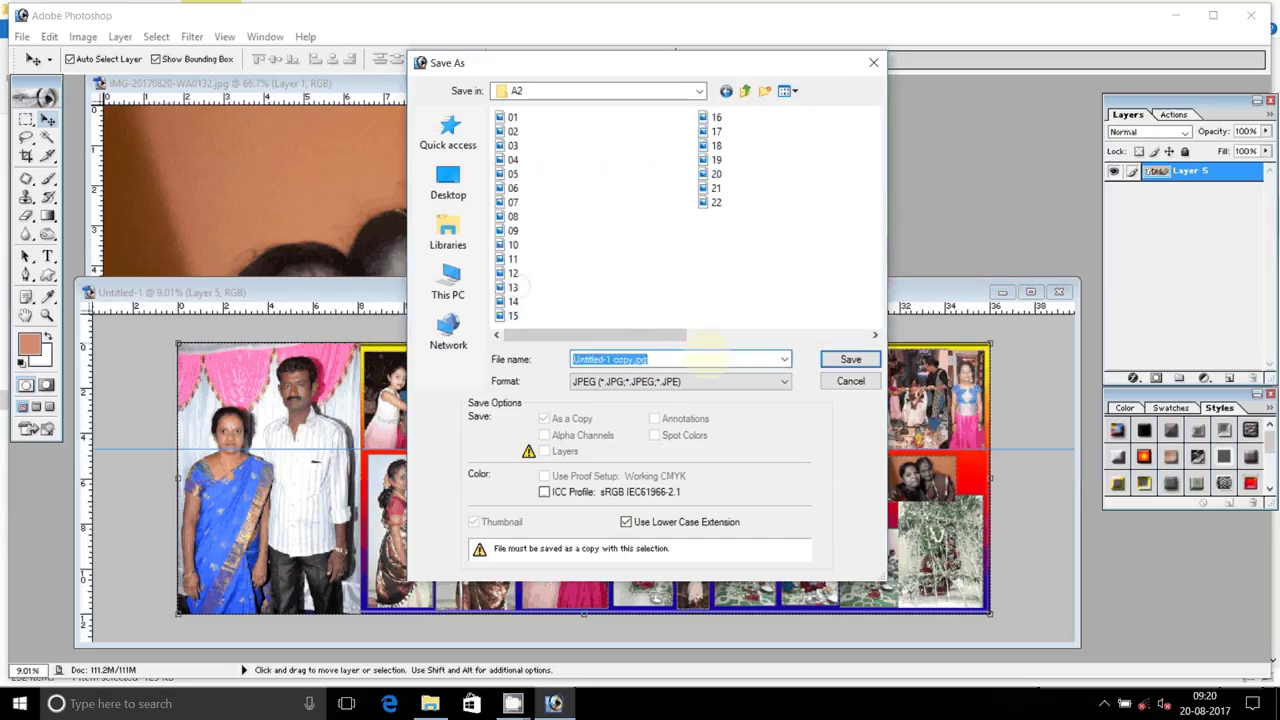
text(23)
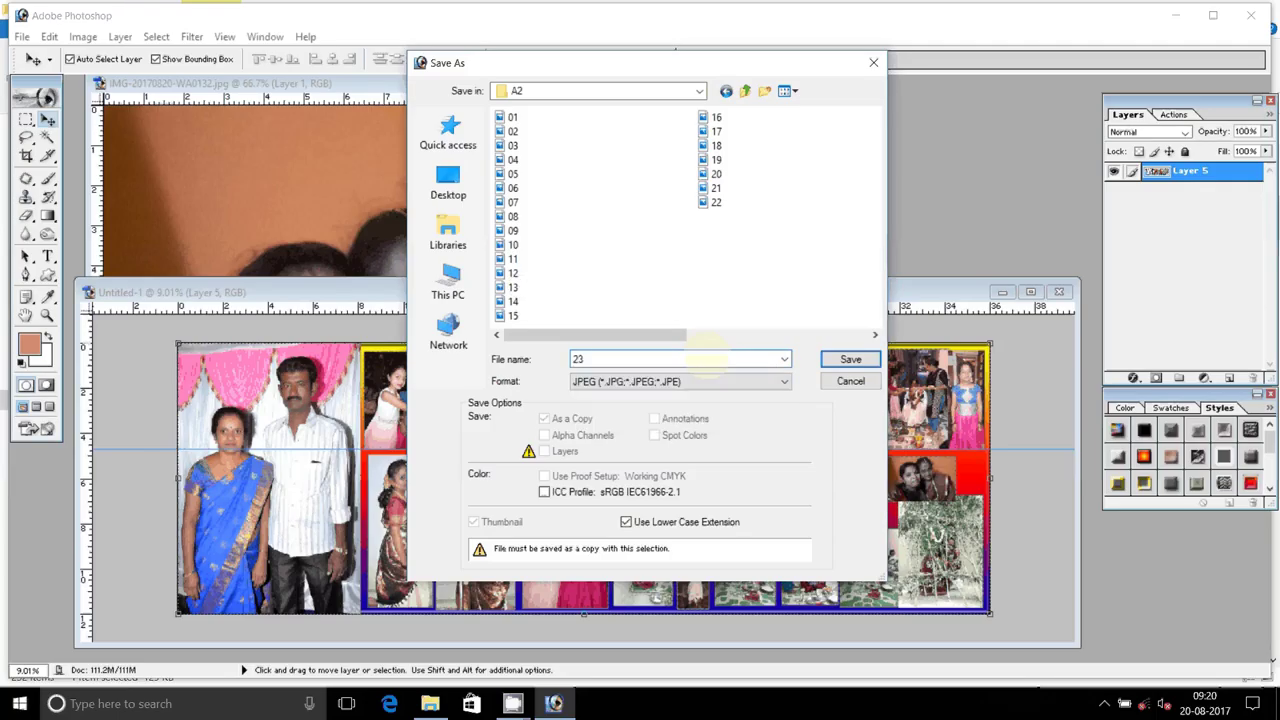
click(850, 359)
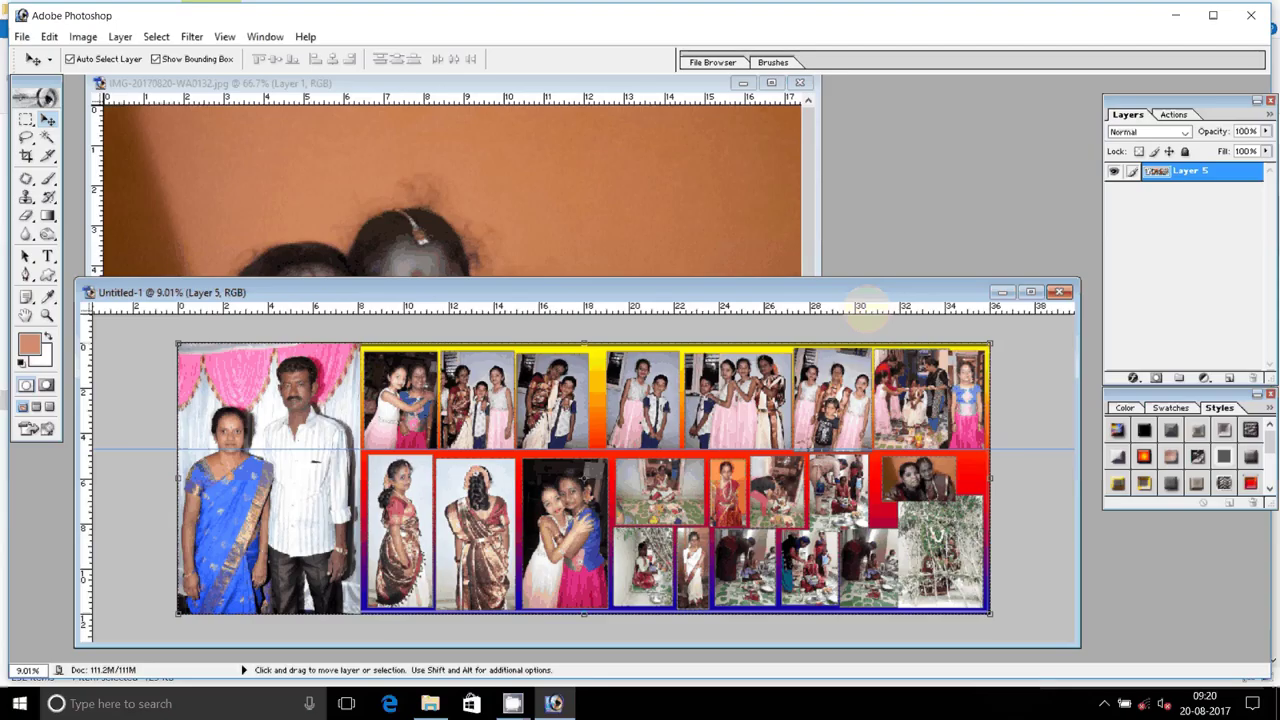
click(757, 239)
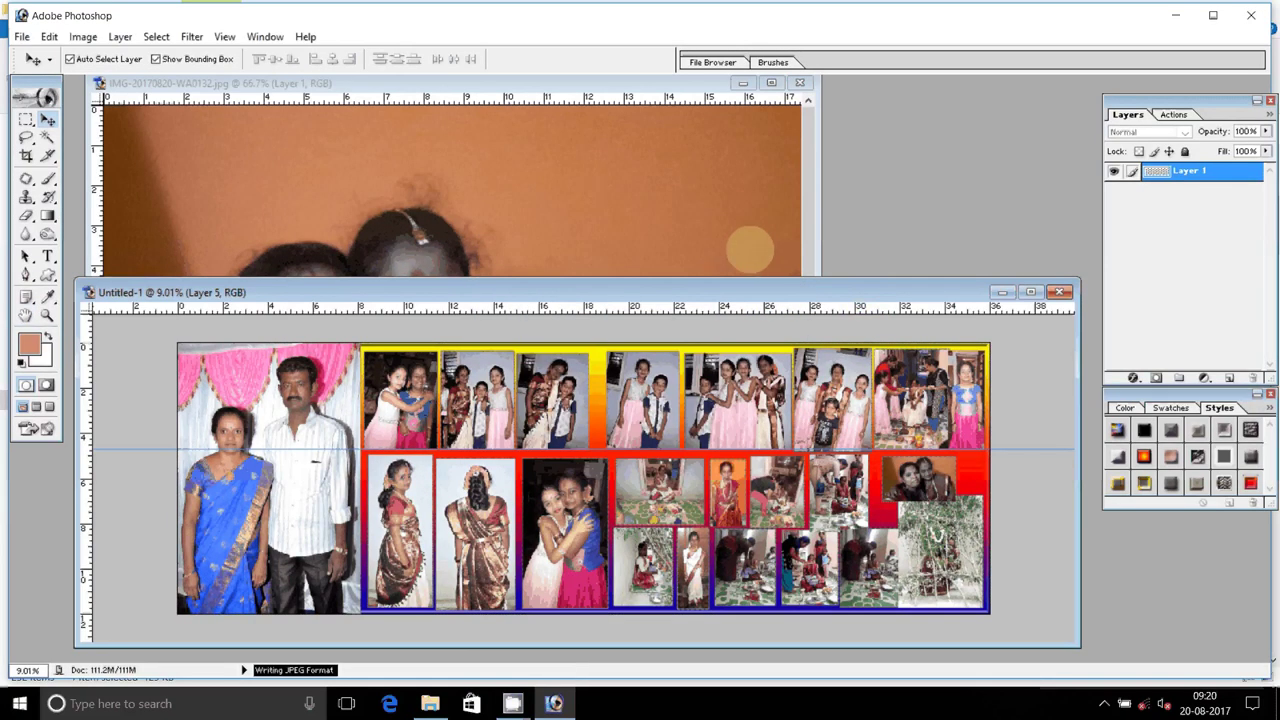
click(512, 703)
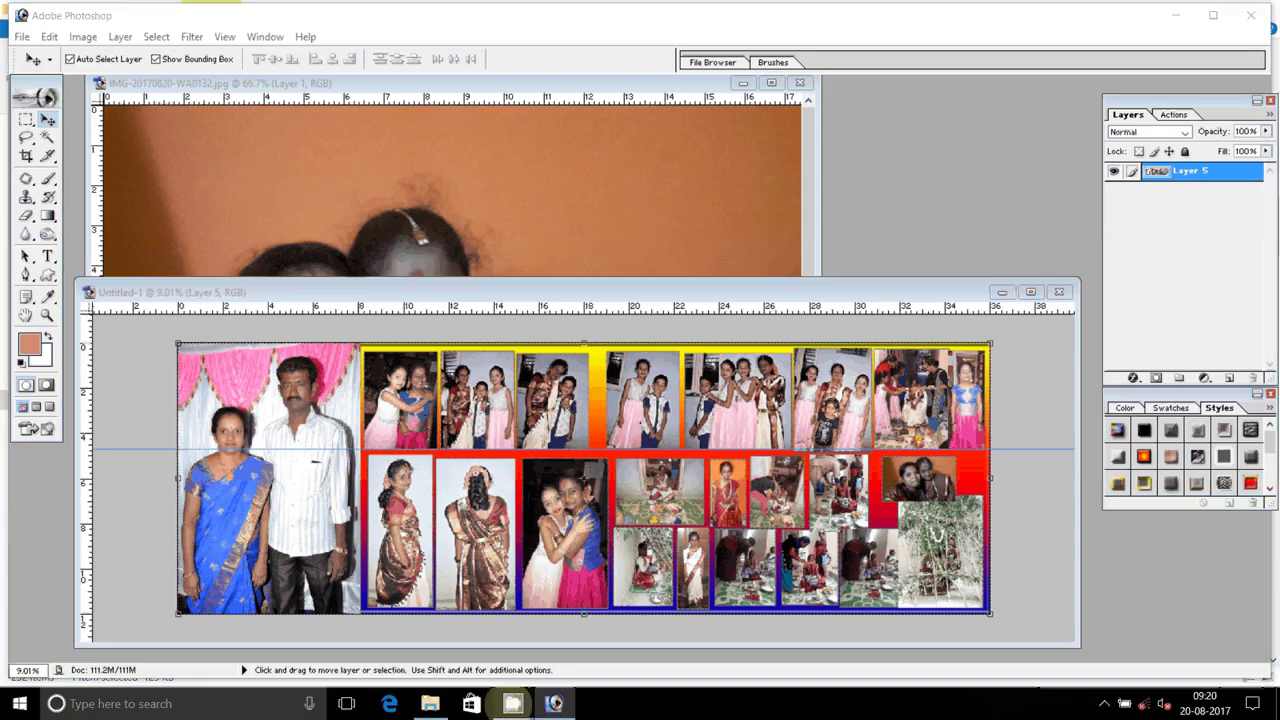